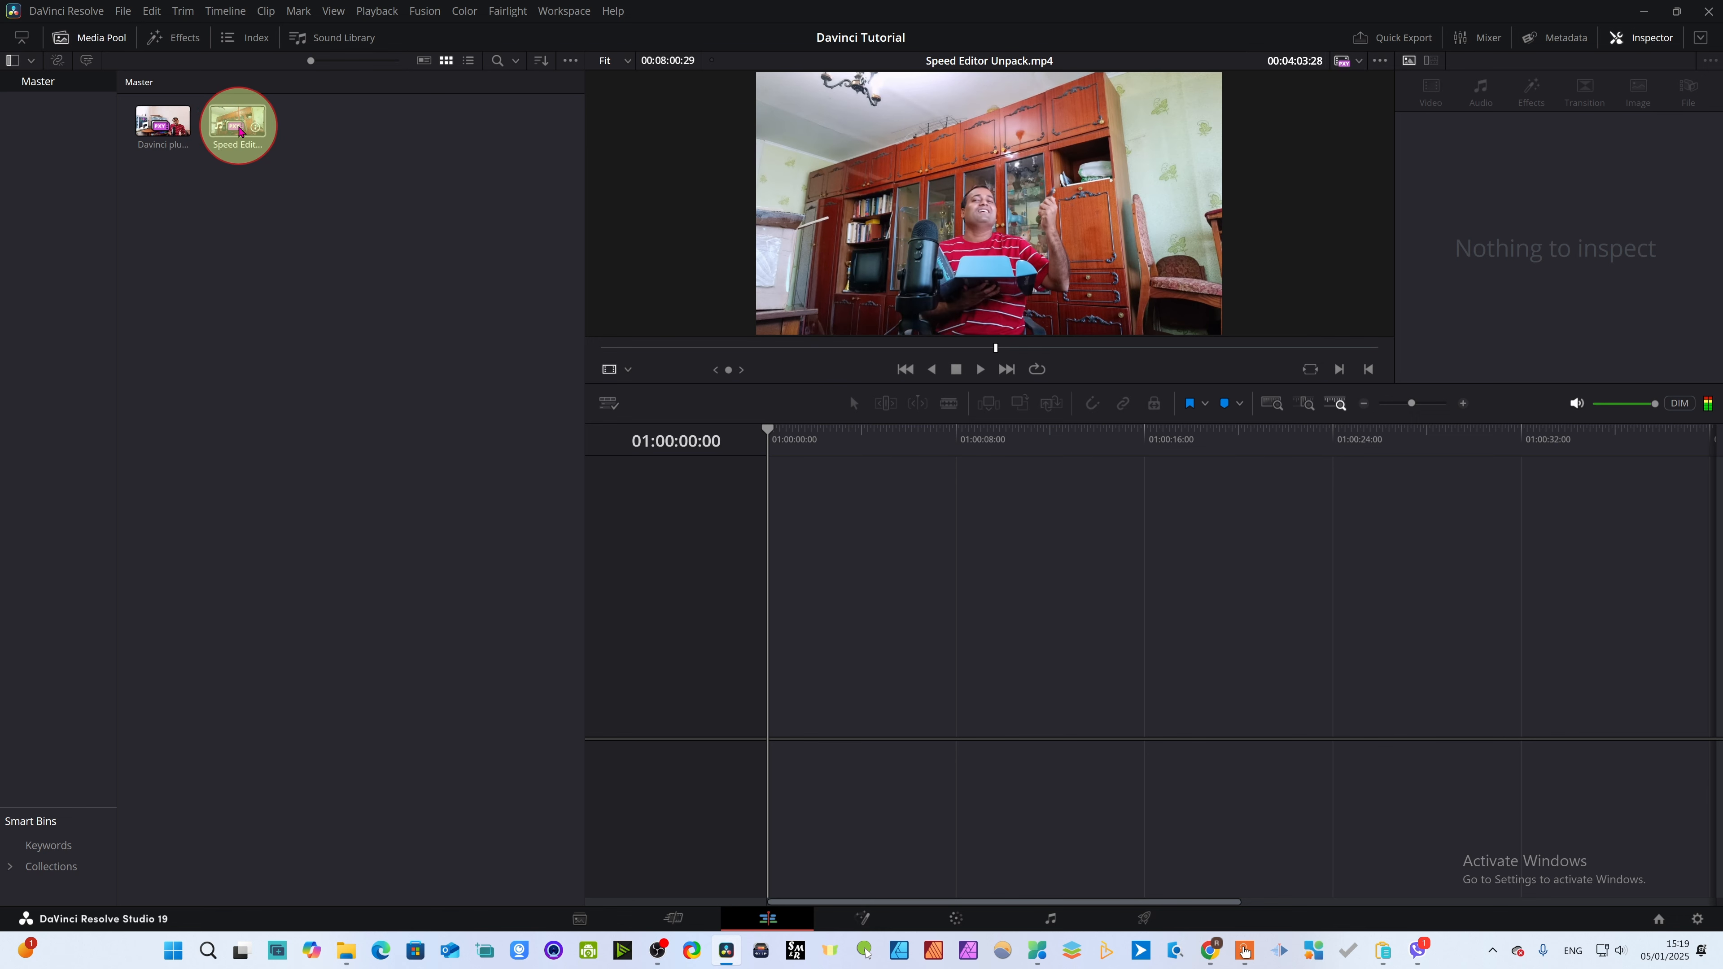
- Transcribe the audio of the Speed Editor Unpack.mp4 clip in the media pool
right_click(236, 131)
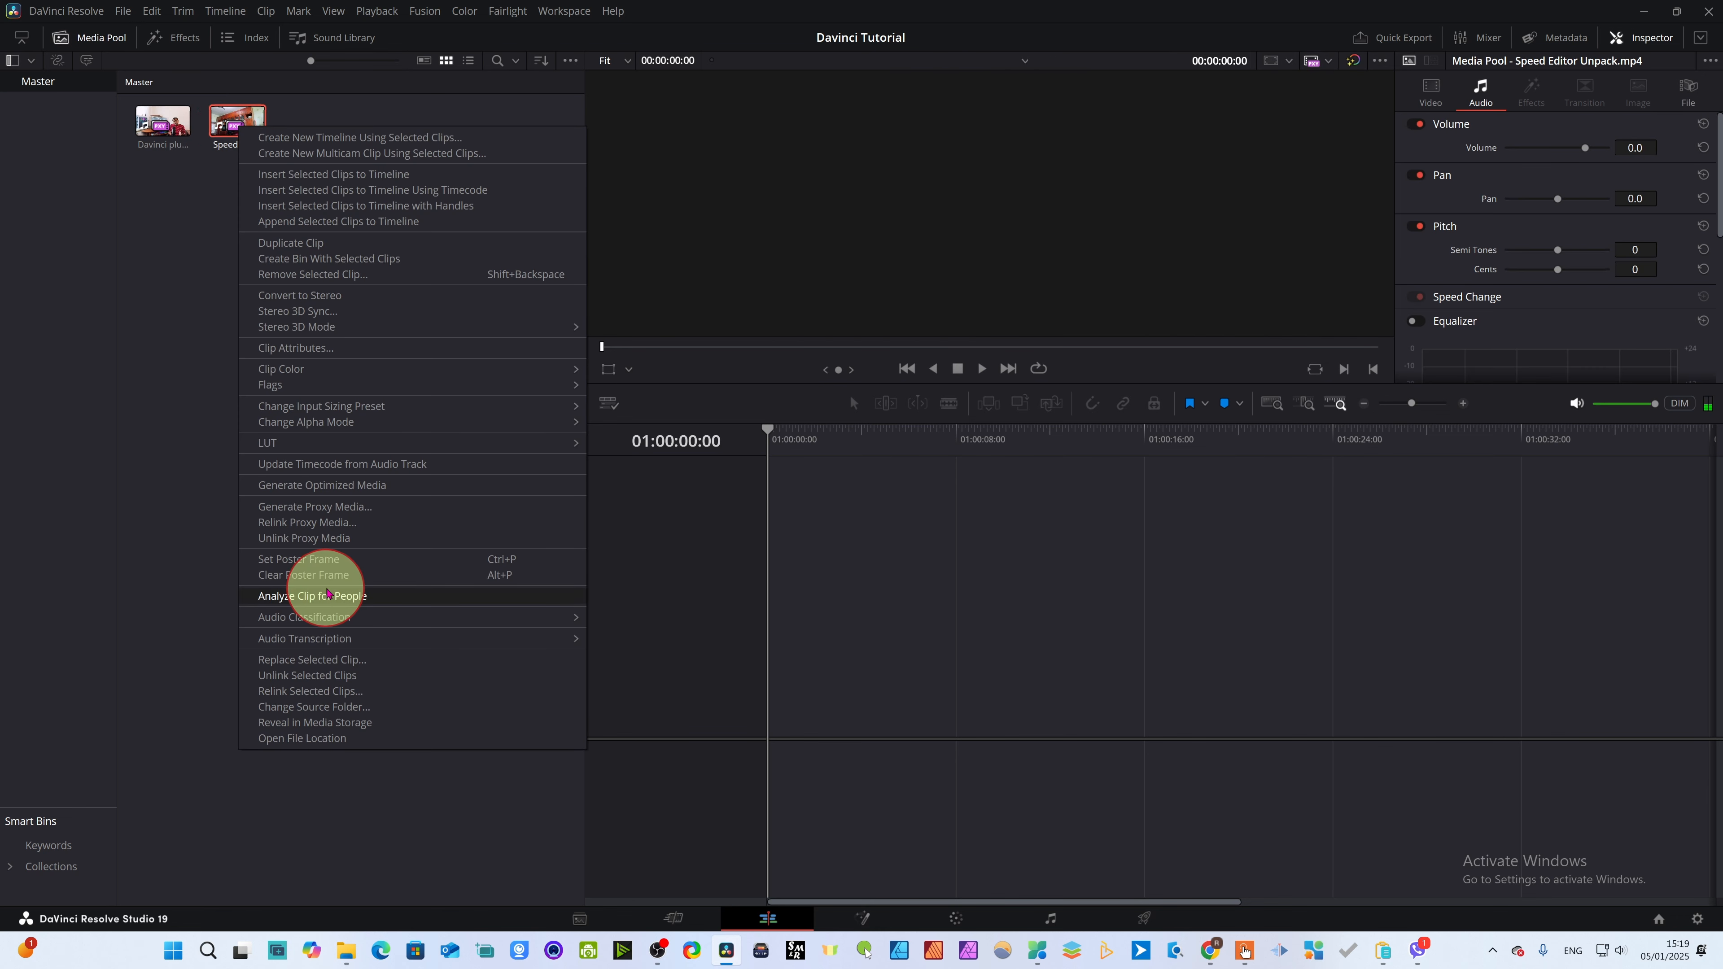
mouse_move(339, 644)
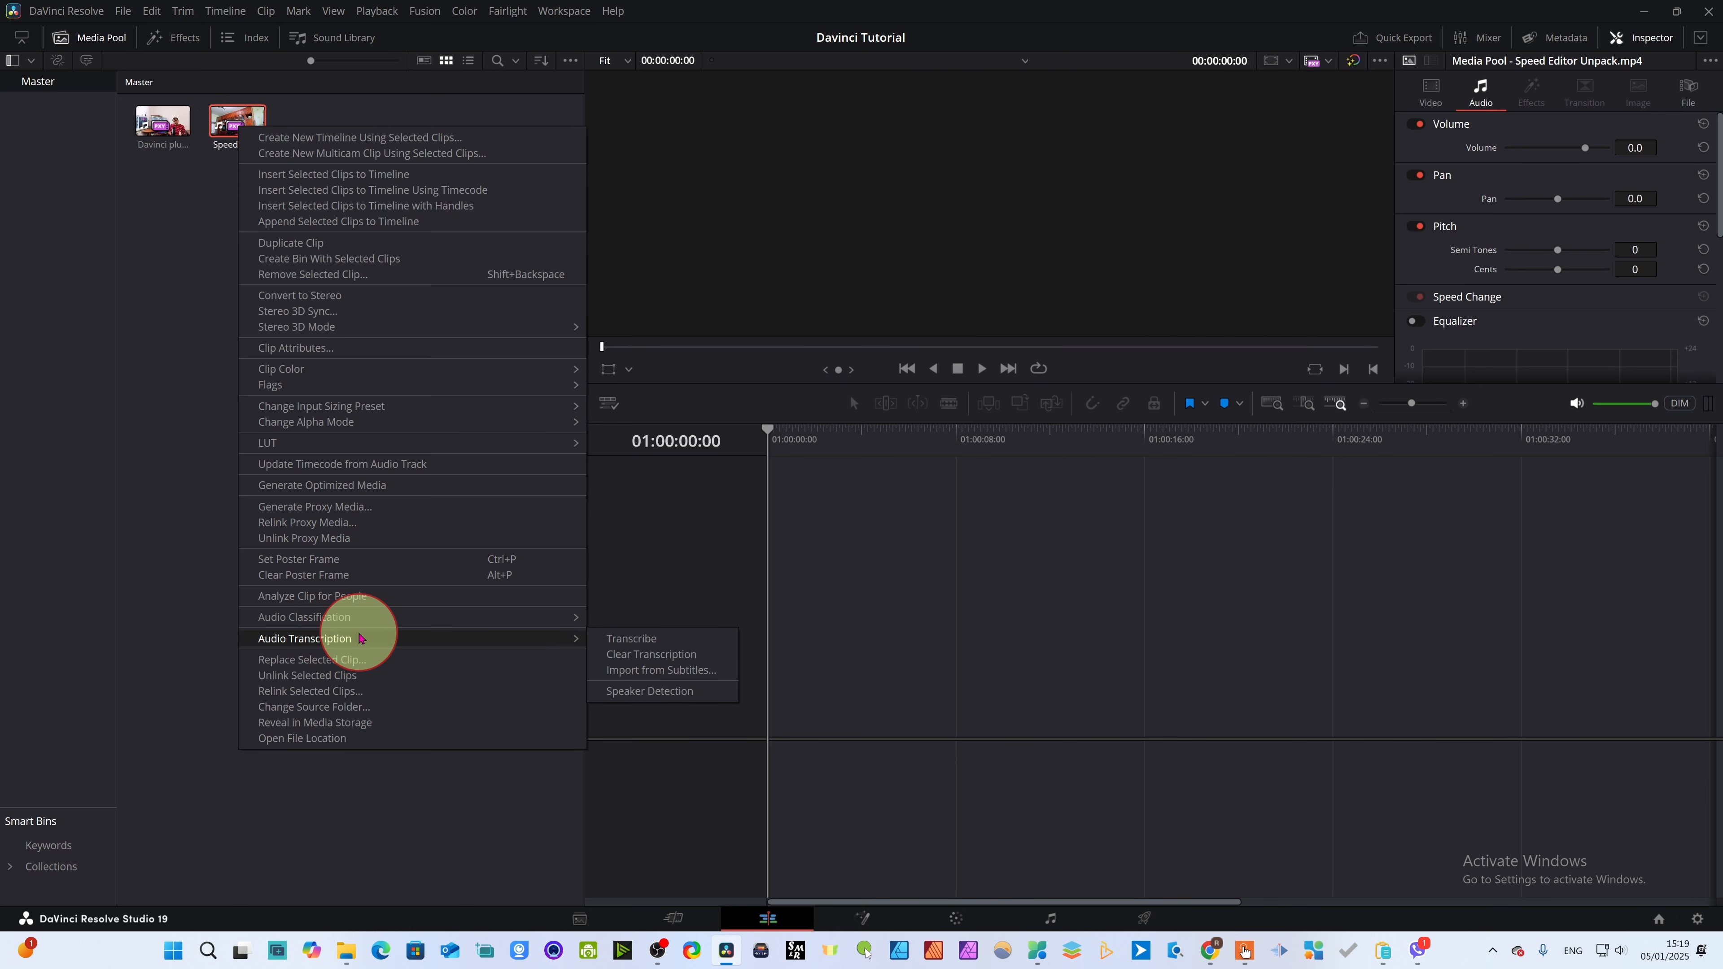
mouse_move(502, 645)
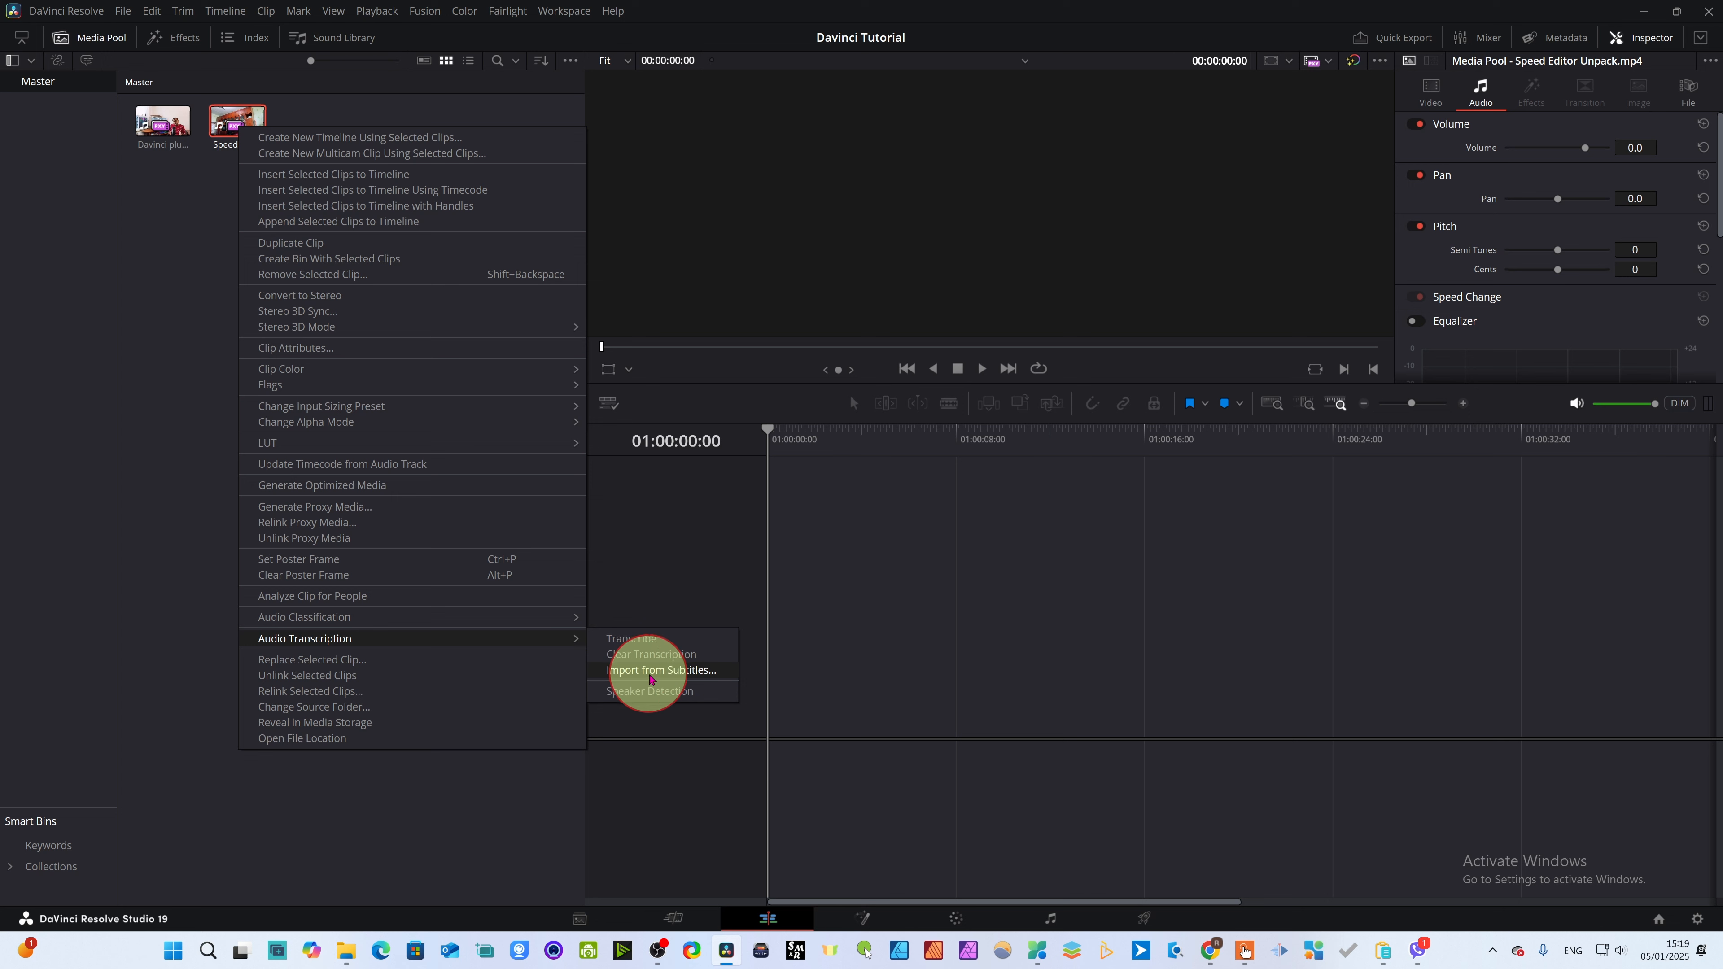
click(635, 639)
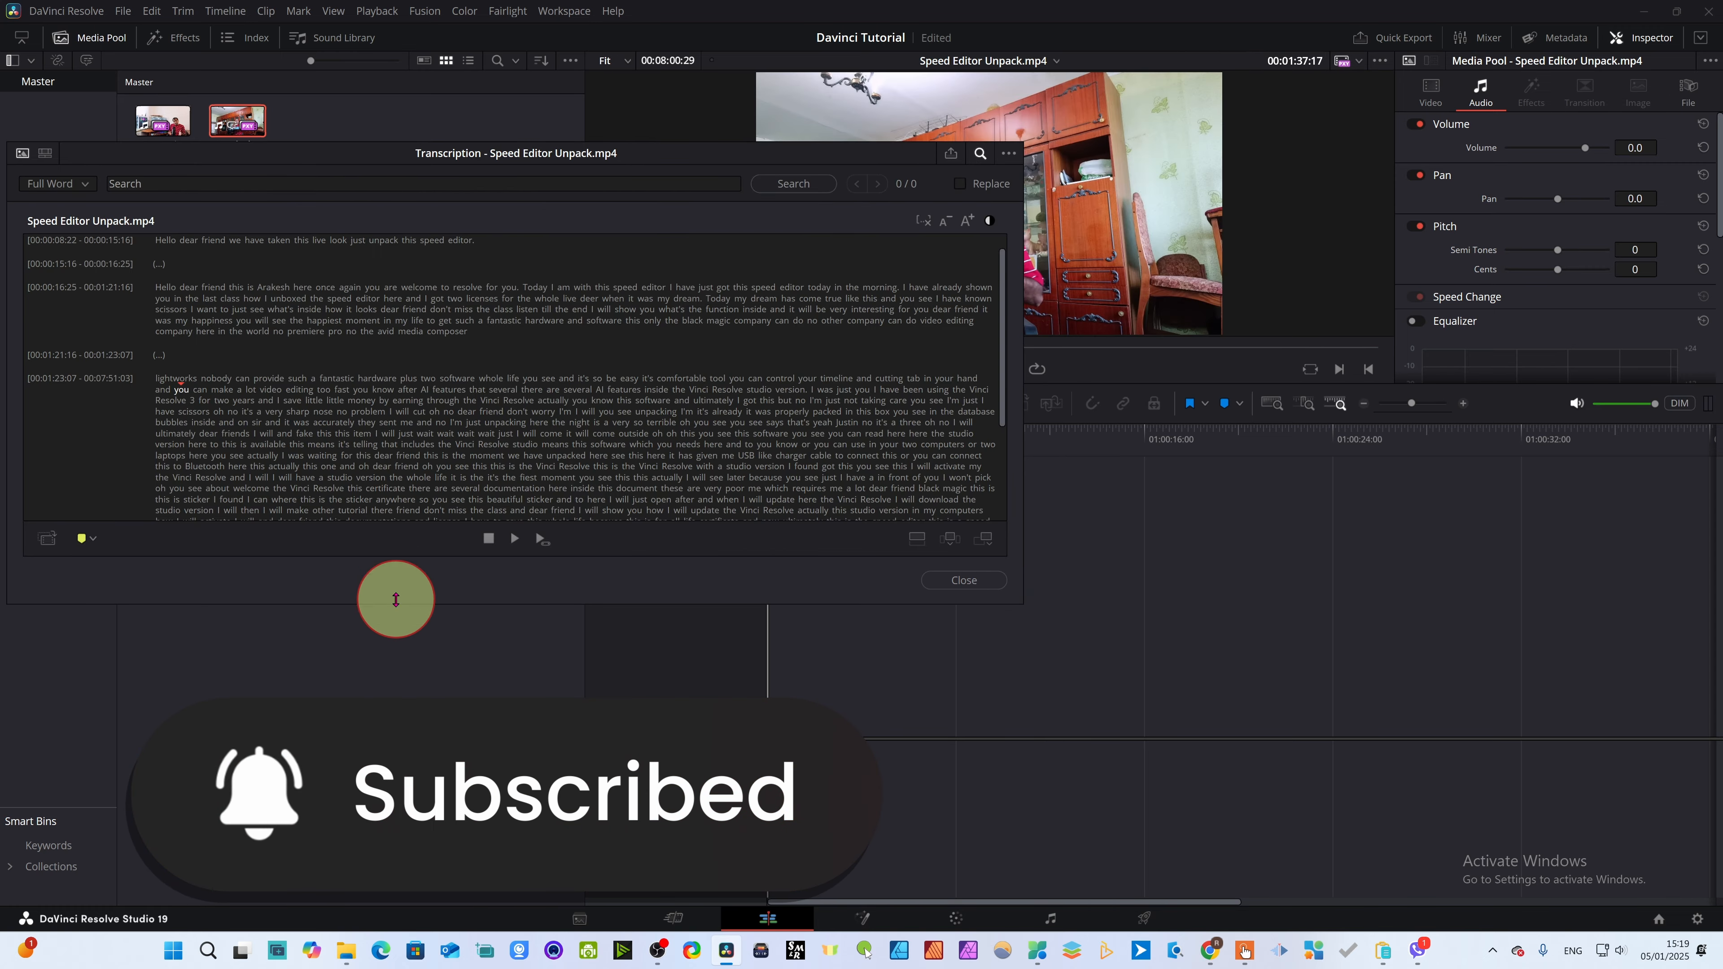
- Enlarge the transcription window in height and width so the whole transcript fits, and shift the window slightly upward
drag(396, 600, 393, 809)
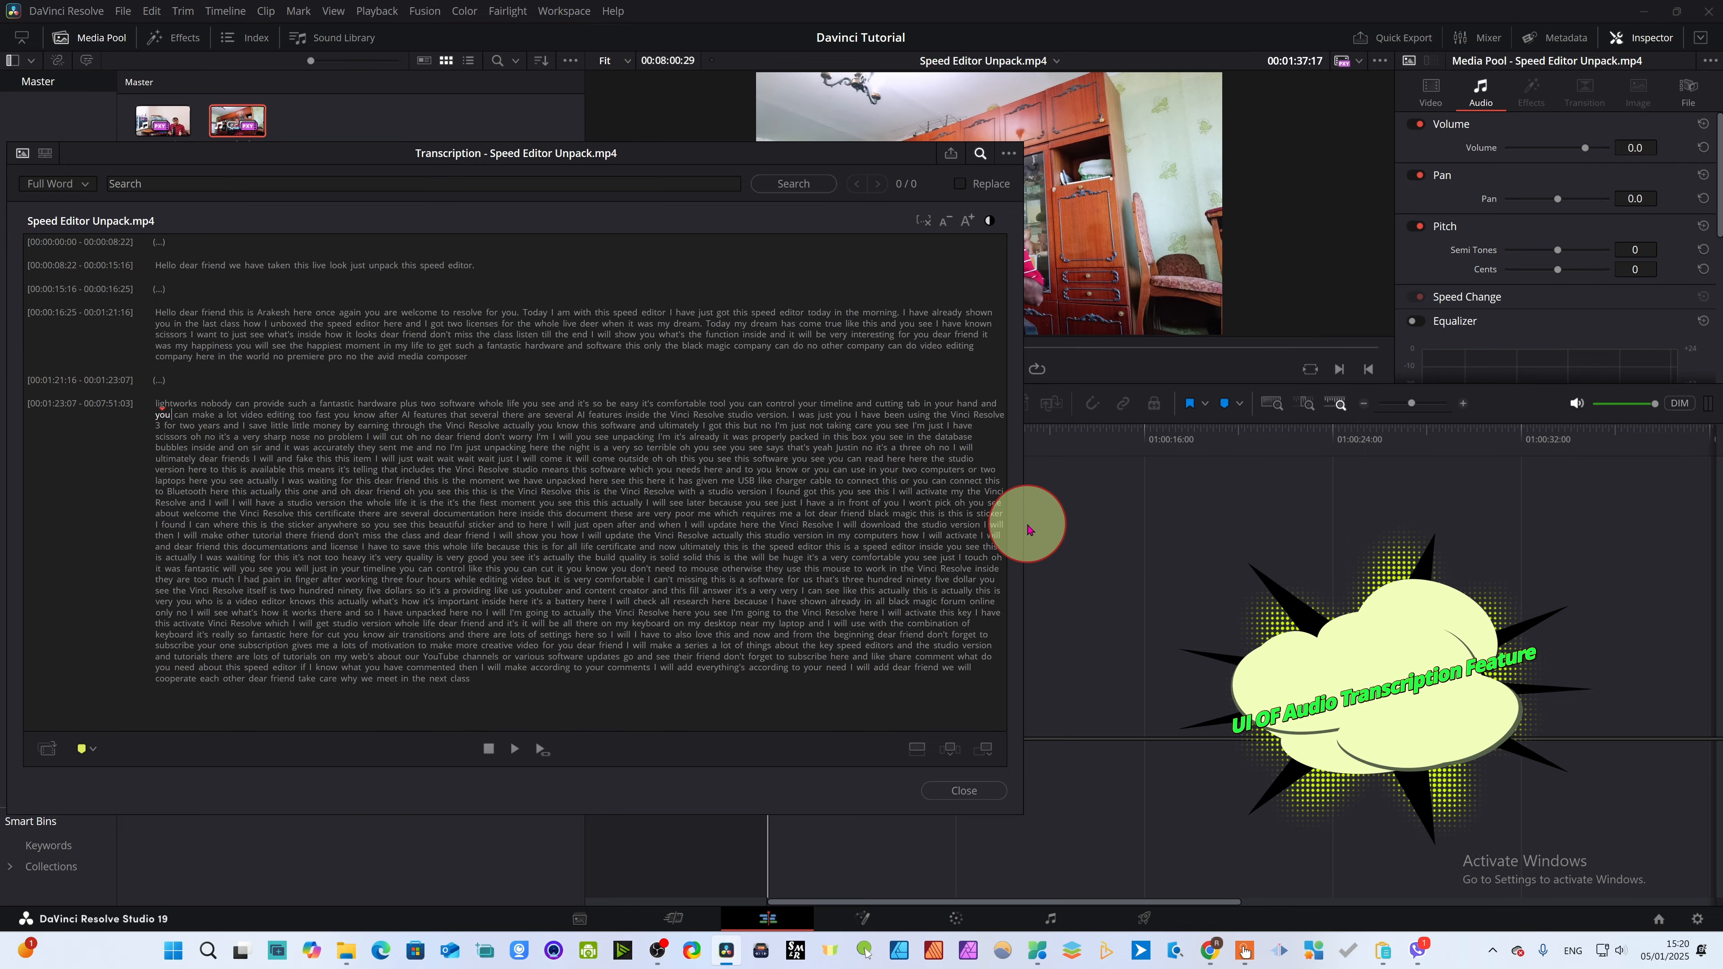
drag(1023, 531, 1207, 645)
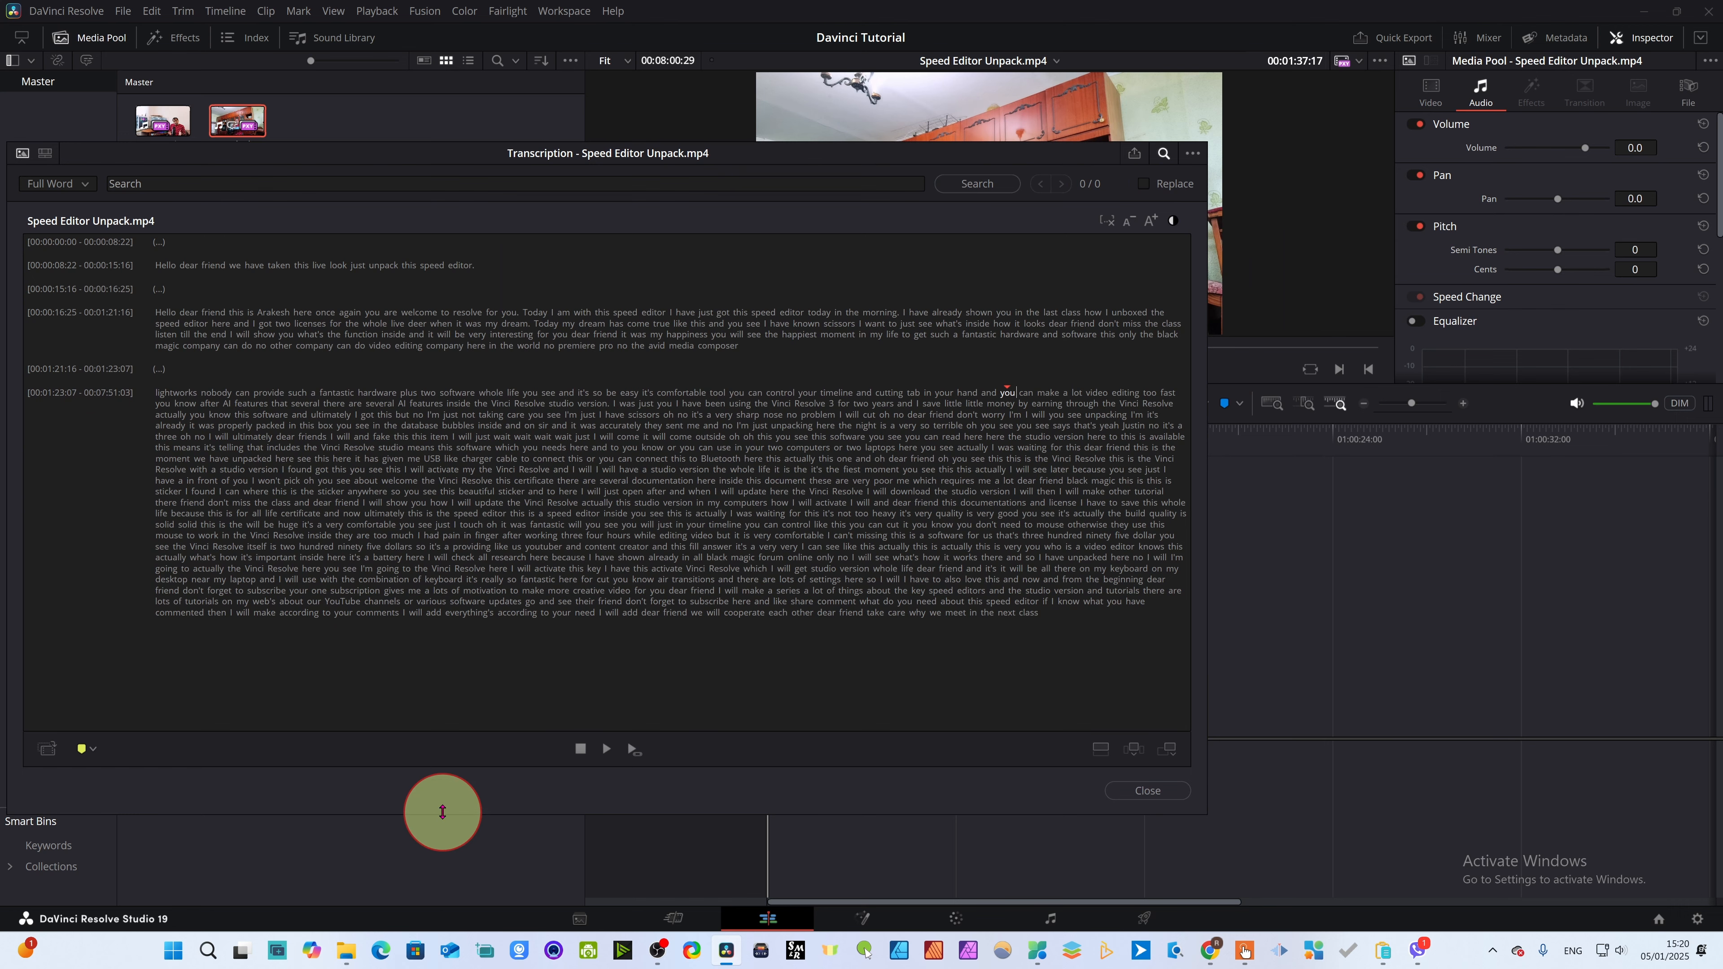
drag(443, 813, 460, 761)
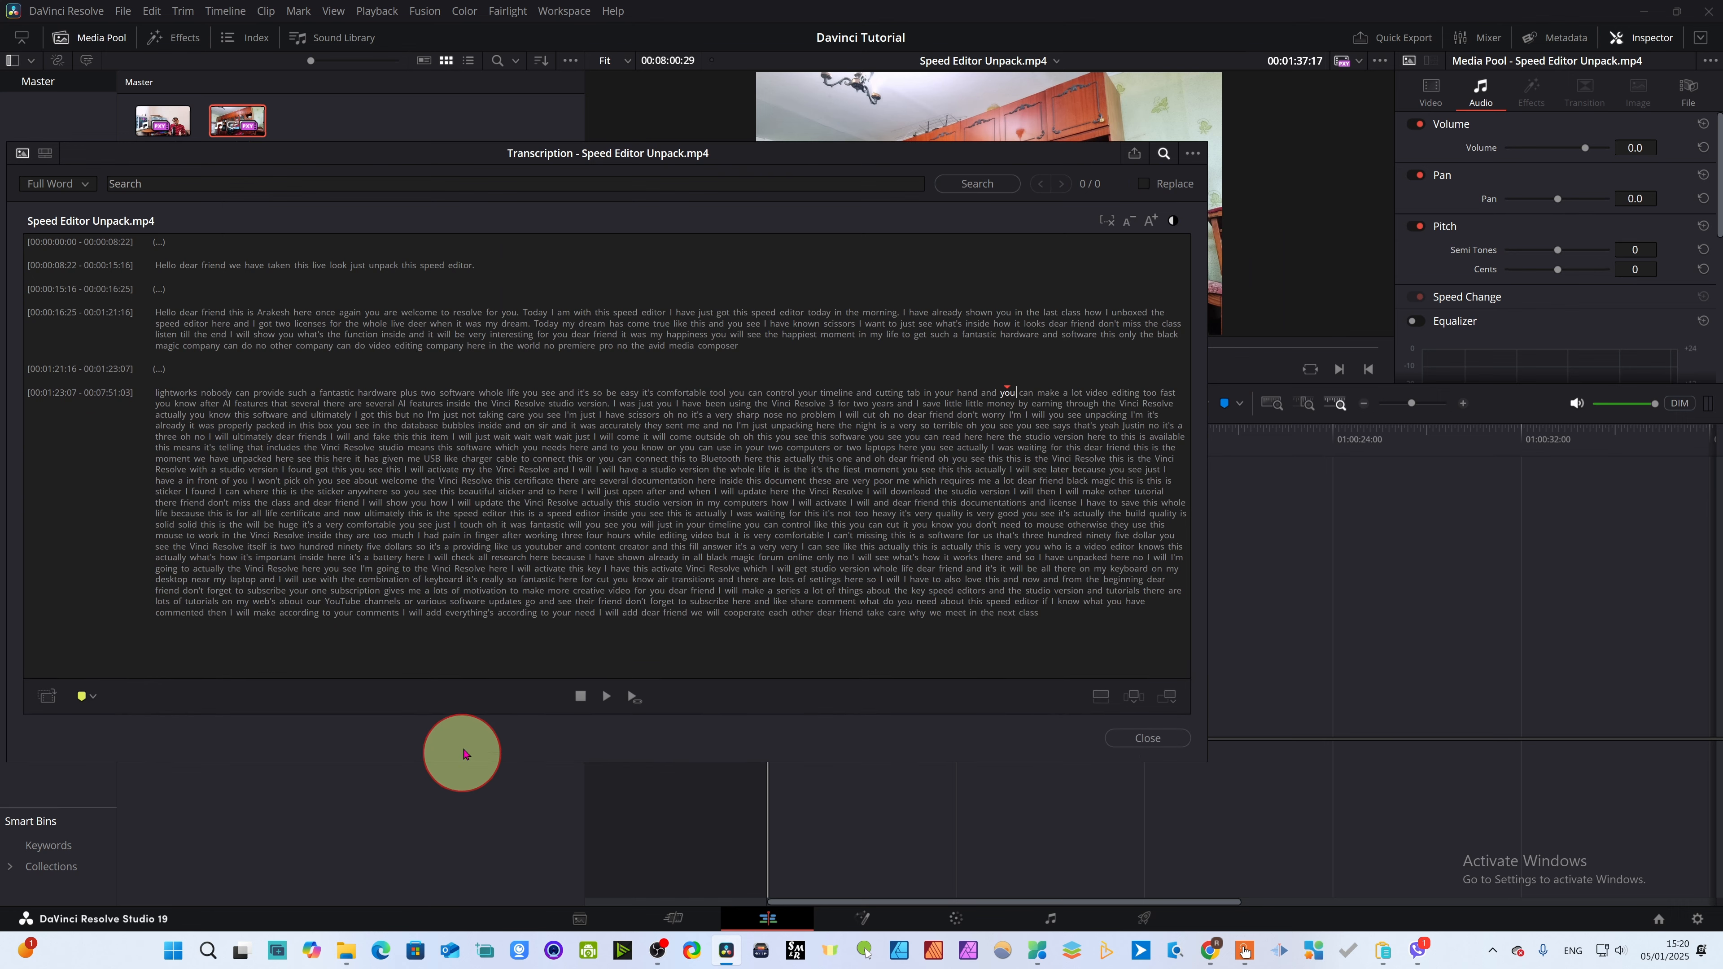
mouse_move(412, 145)
mouse_down()
mouse_move(415, 262)
mouse_move(432, 134)
mouse_up()
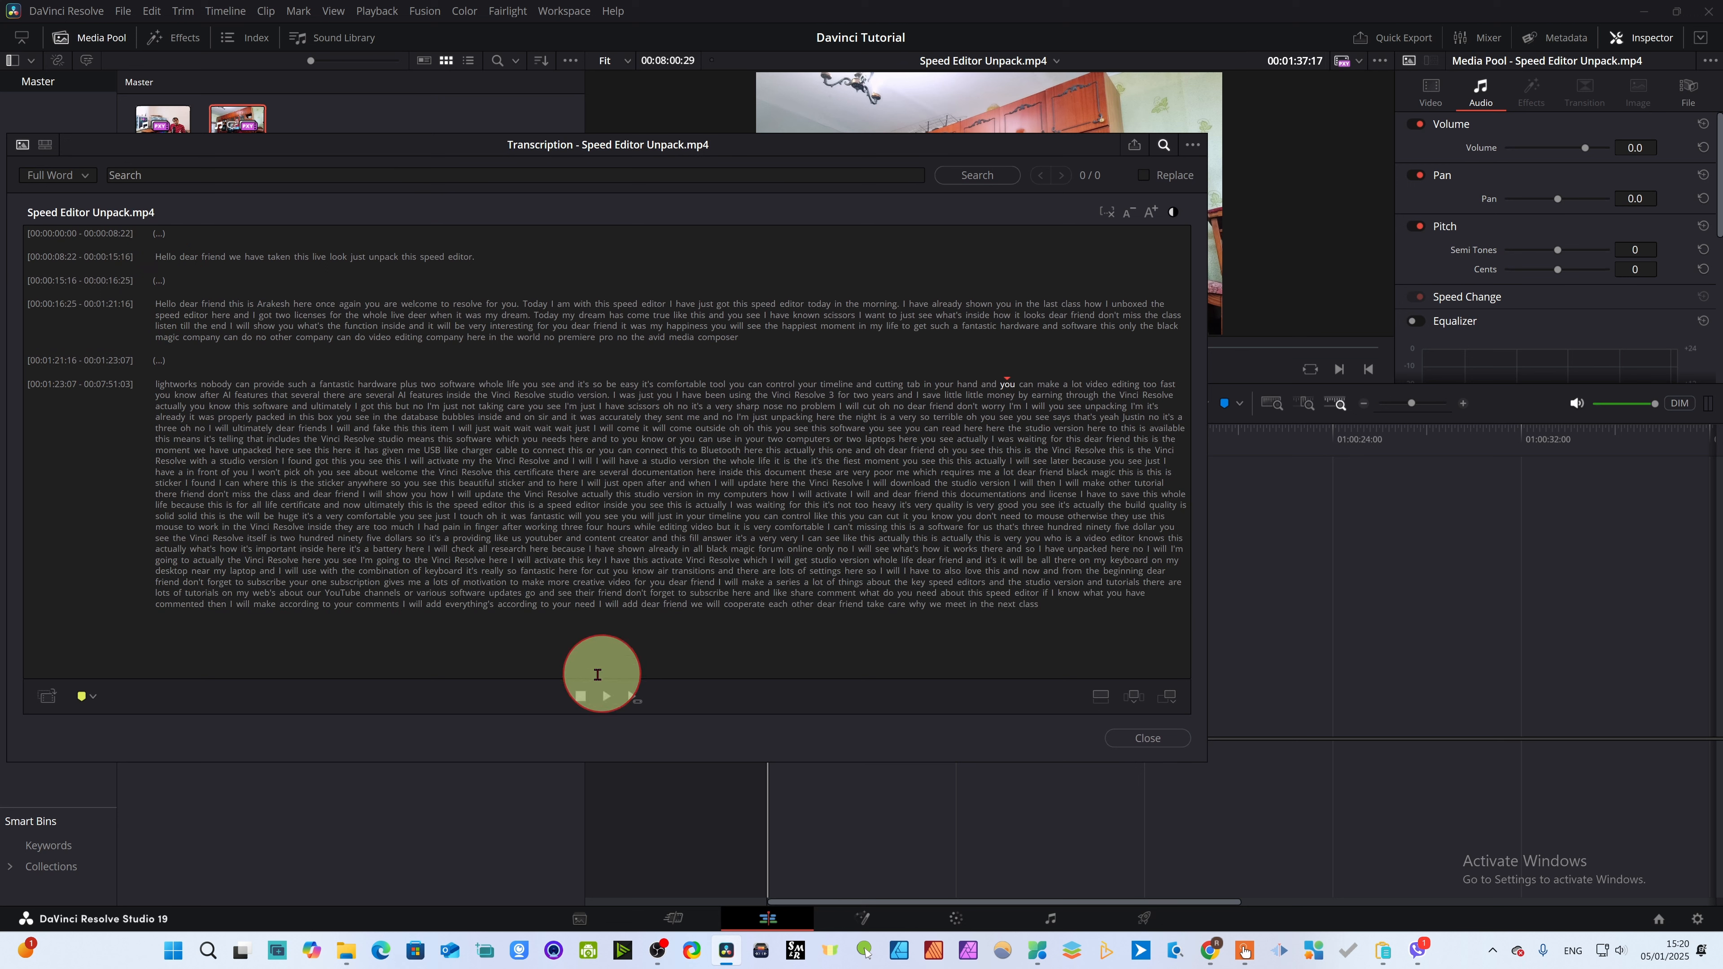
- Play and stop the clip from the transcription window, narrowing and shifting the window to uncover the video viewer
click(607, 699)
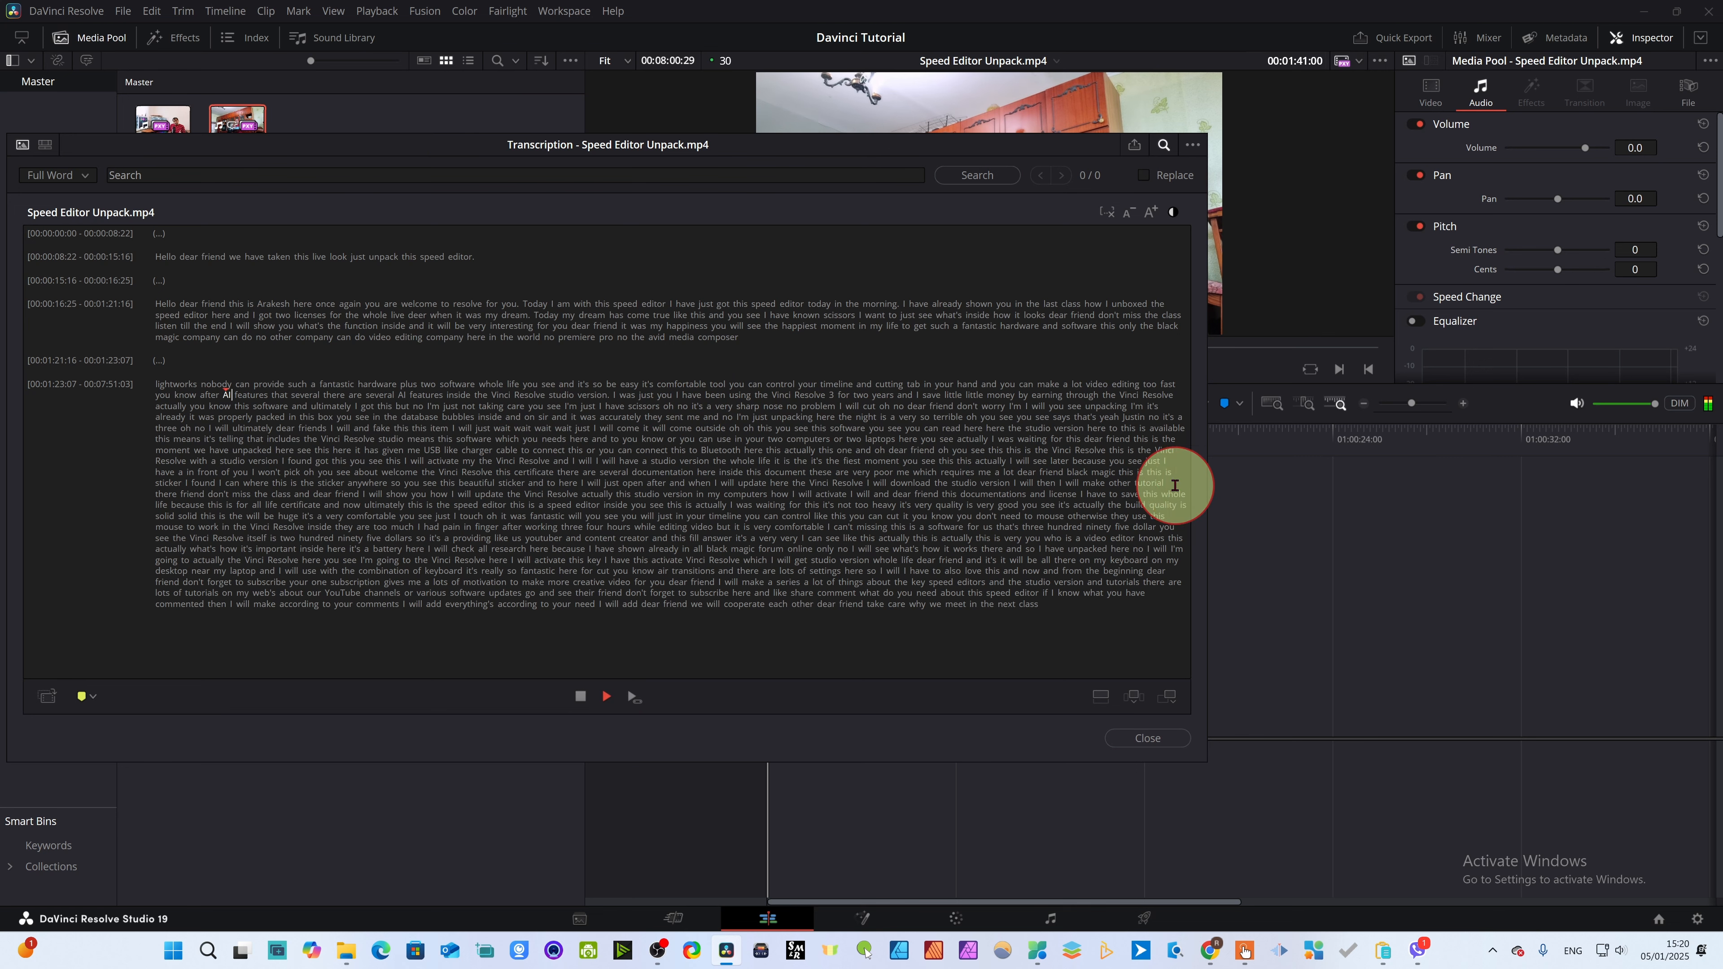
drag(1185, 507, 811, 538)
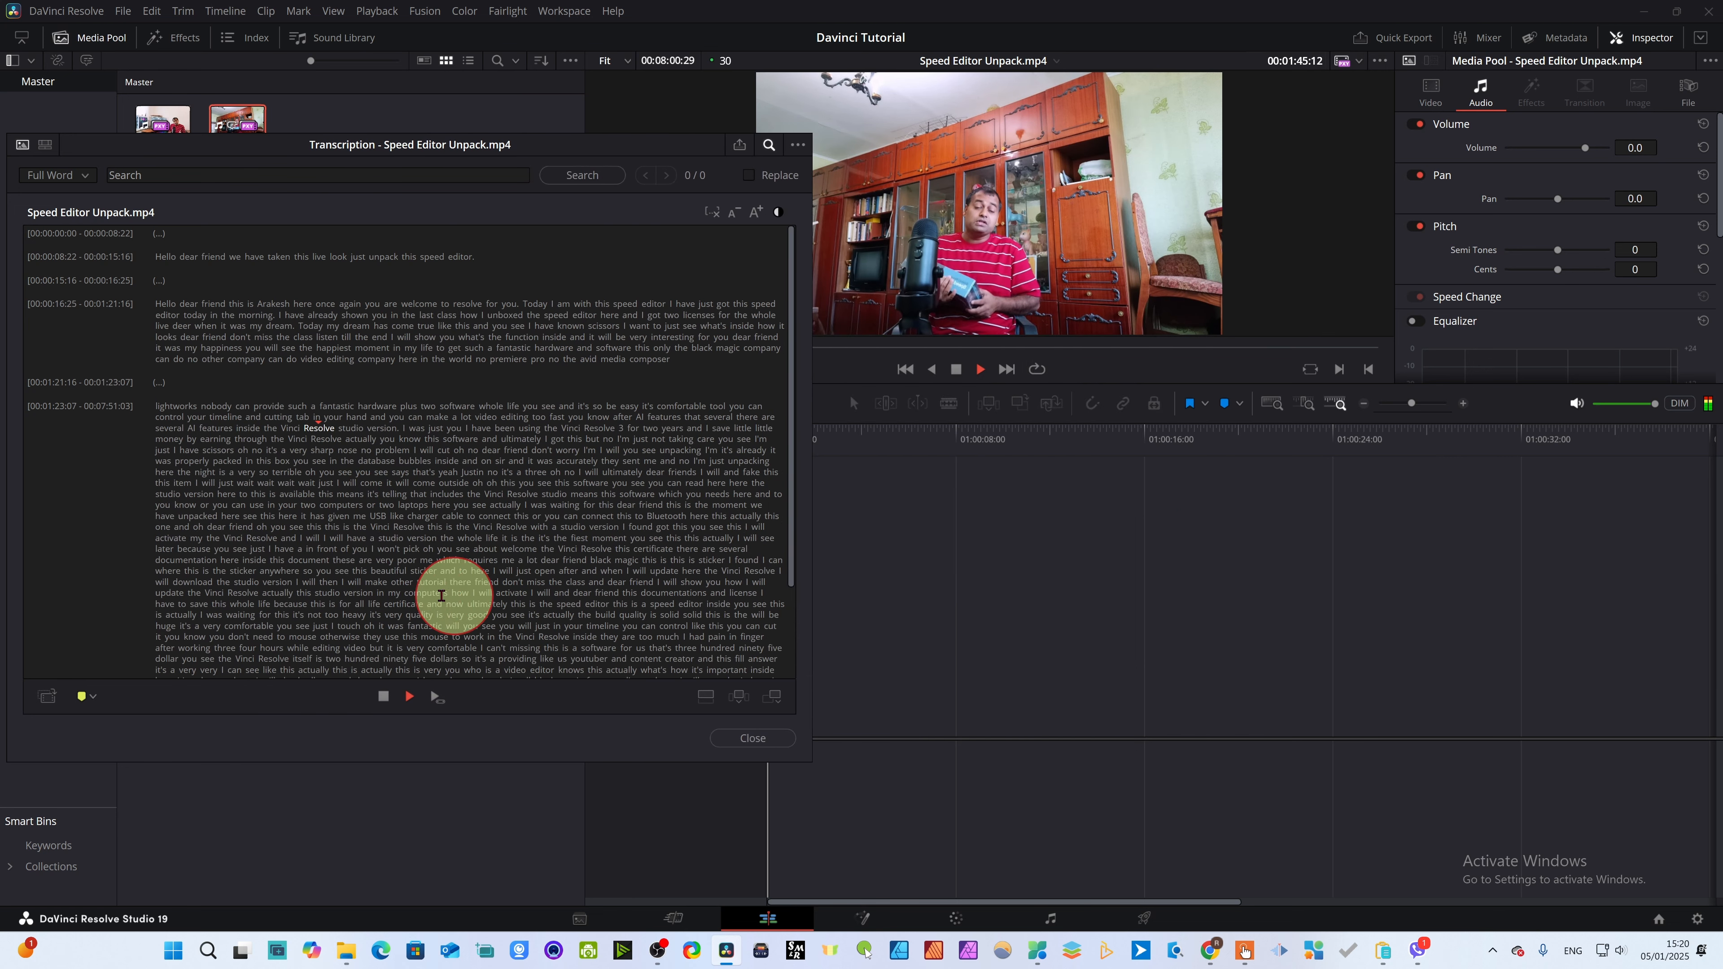
drag(224, 136, 233, 151)
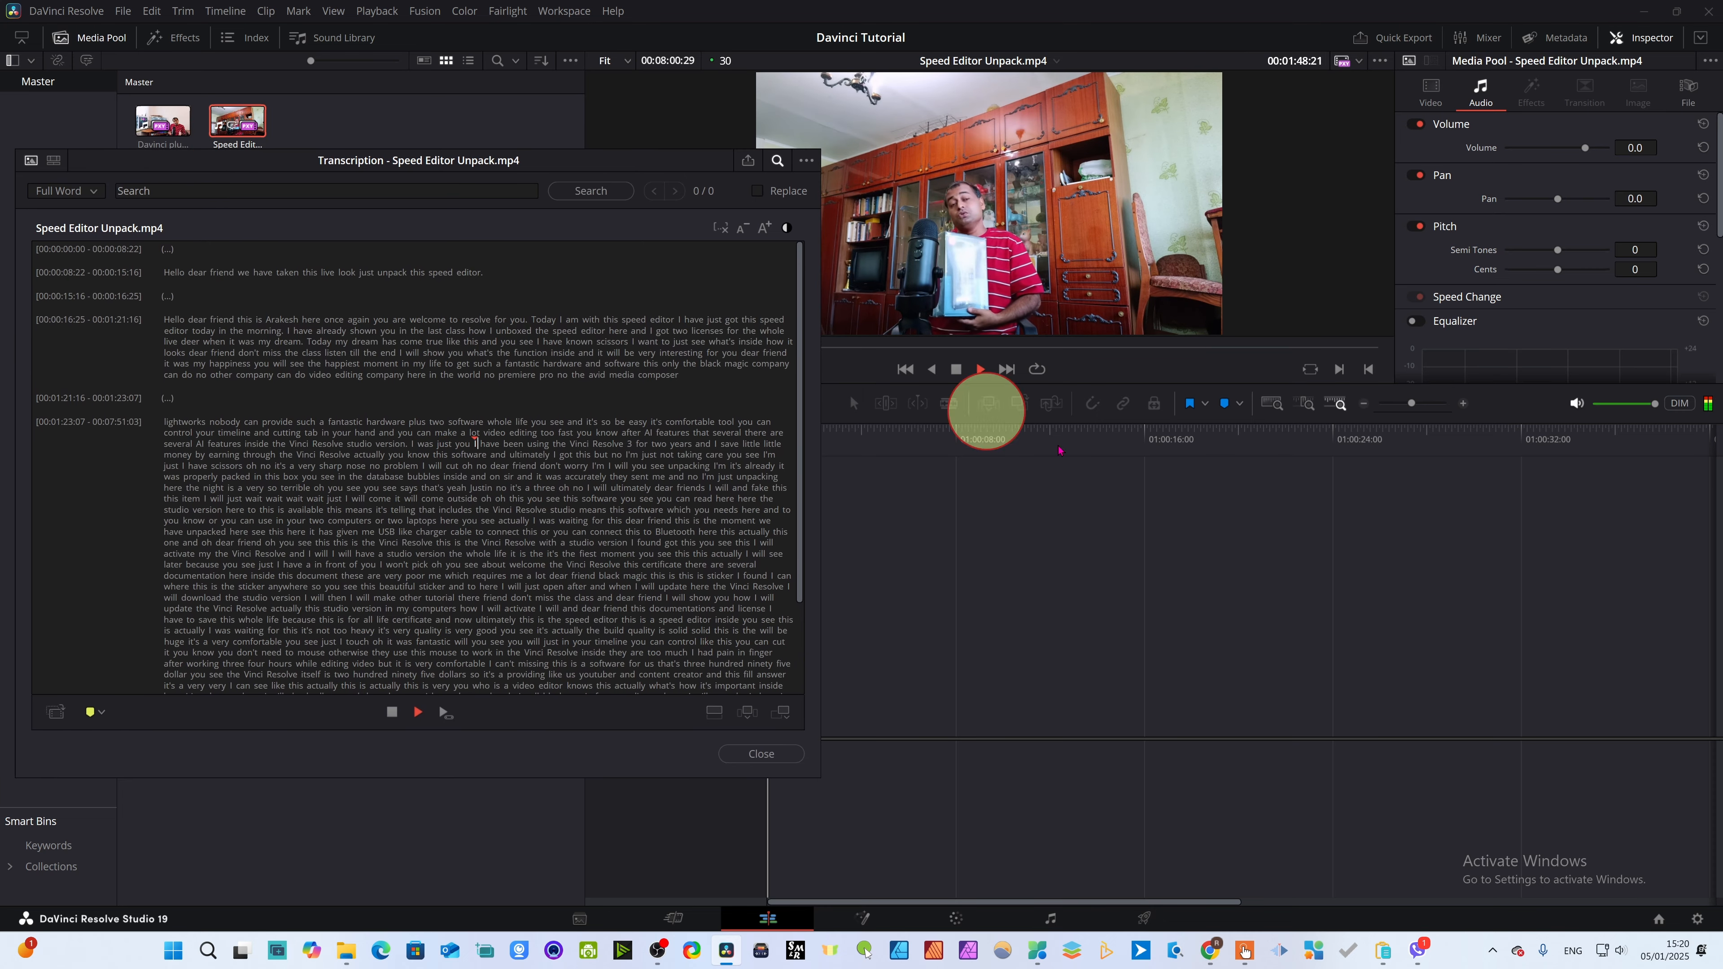
click(391, 713)
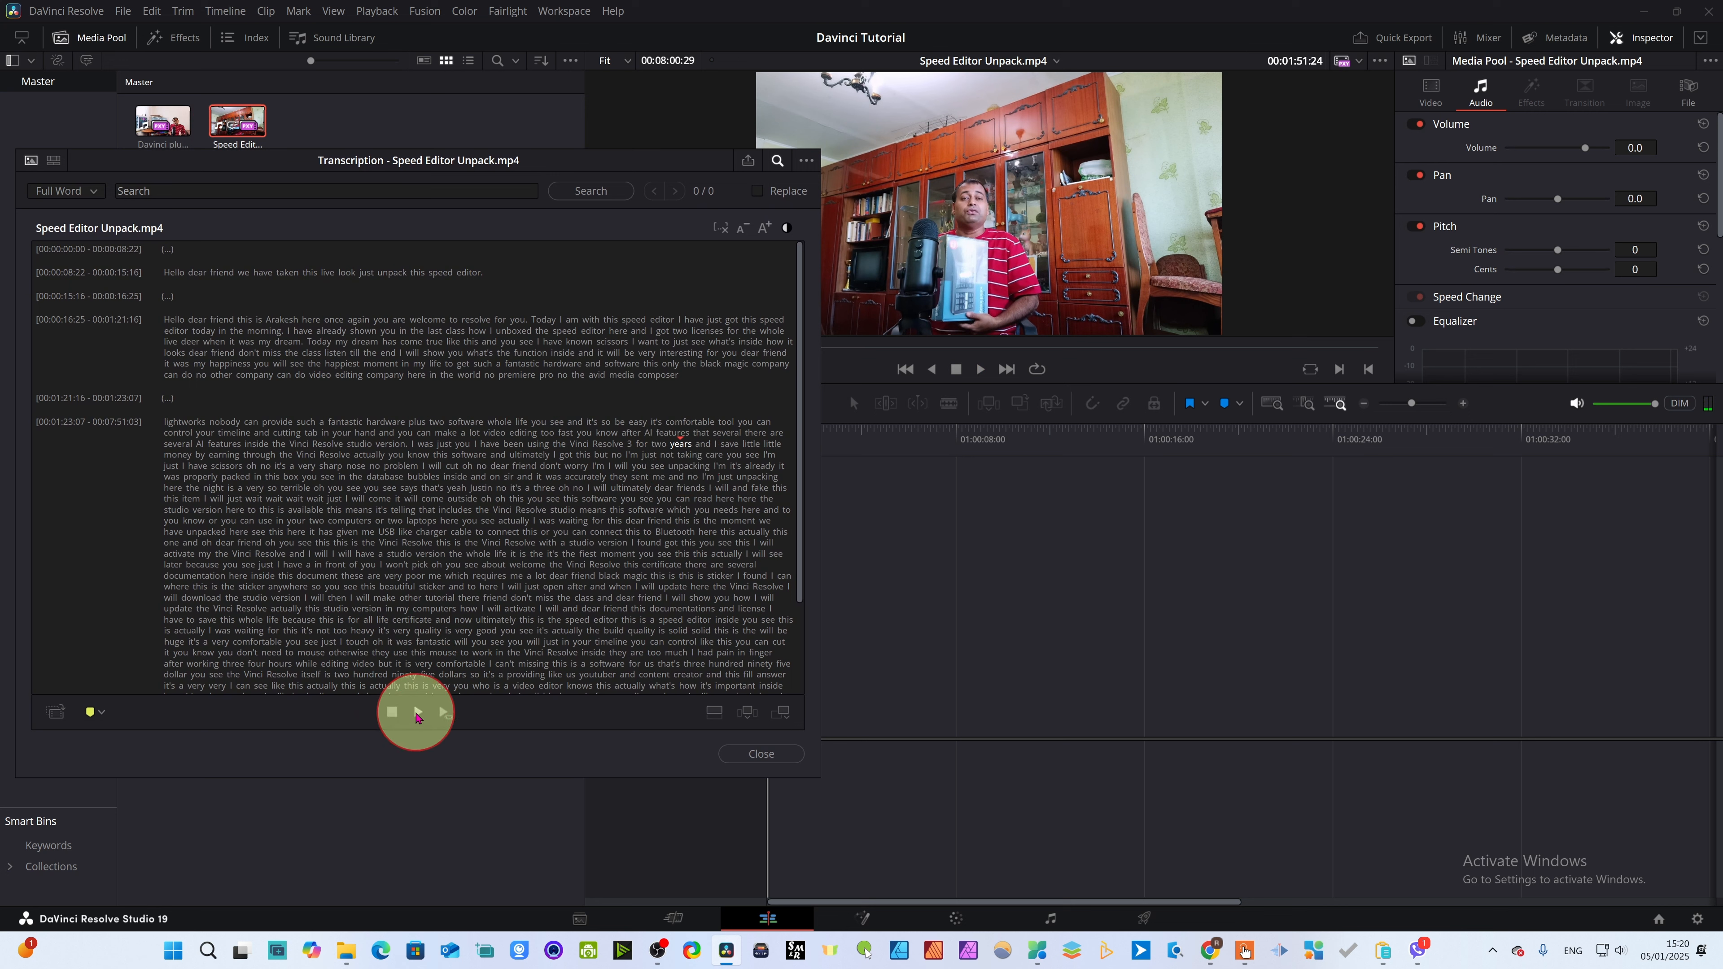
click(393, 713)
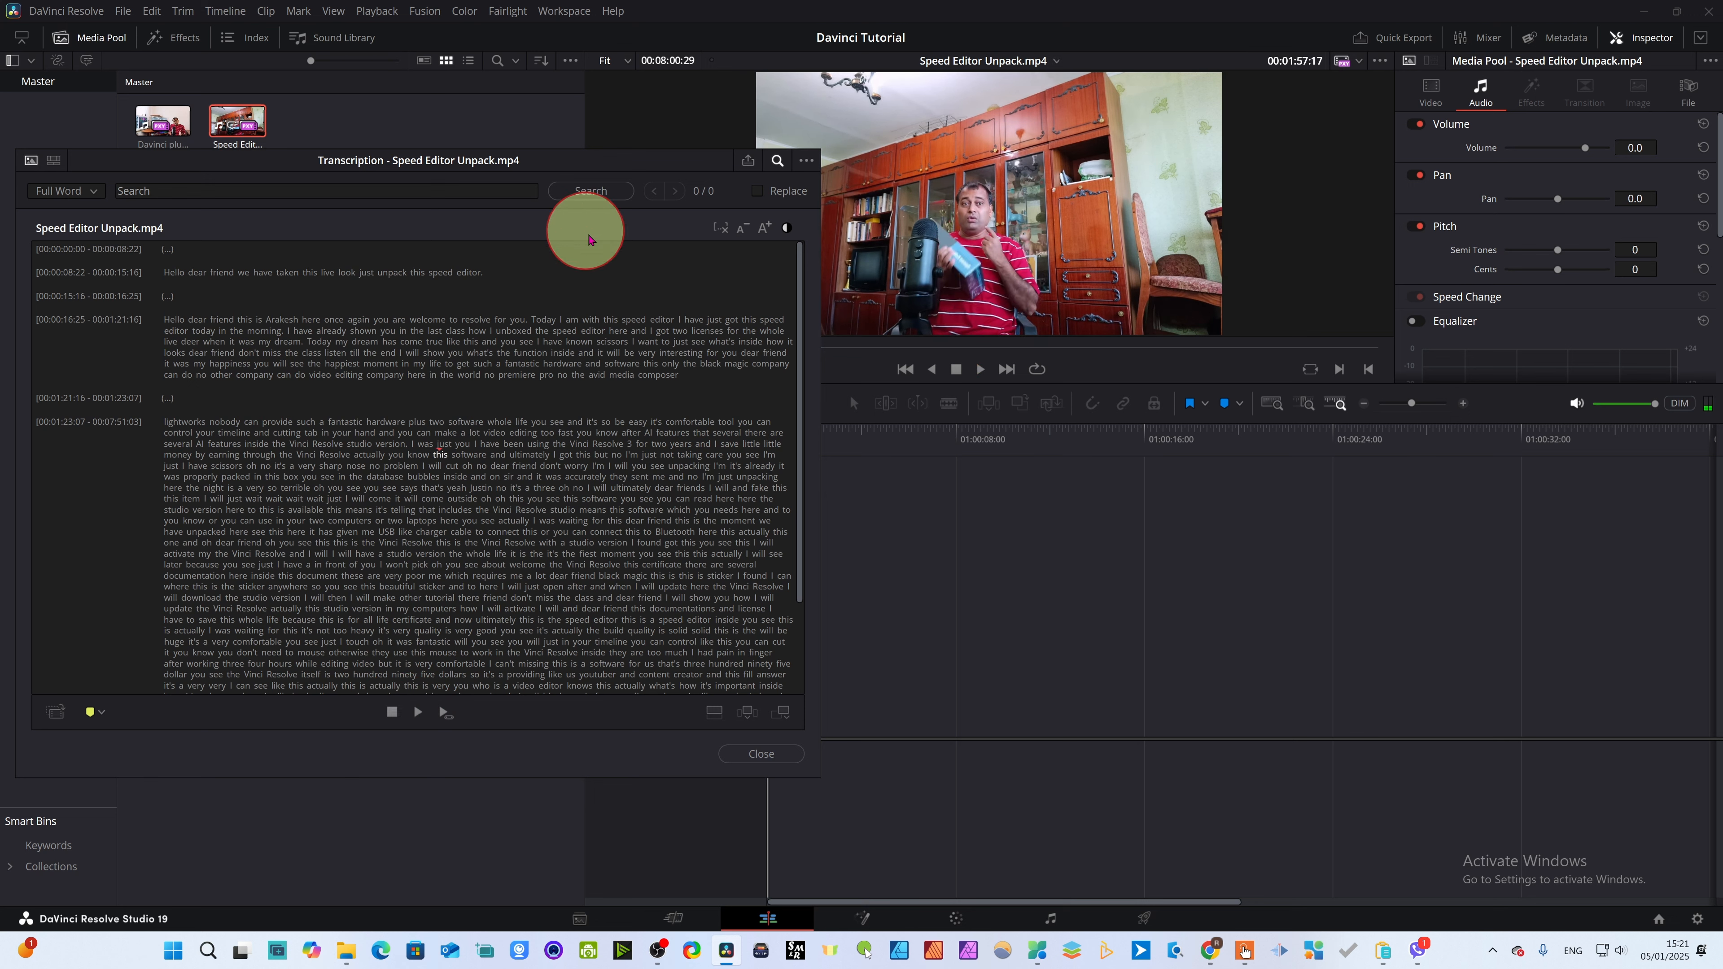
- Remove the silent portions from the Speed Editor Unpack.mp4 transcription
click(807, 162)
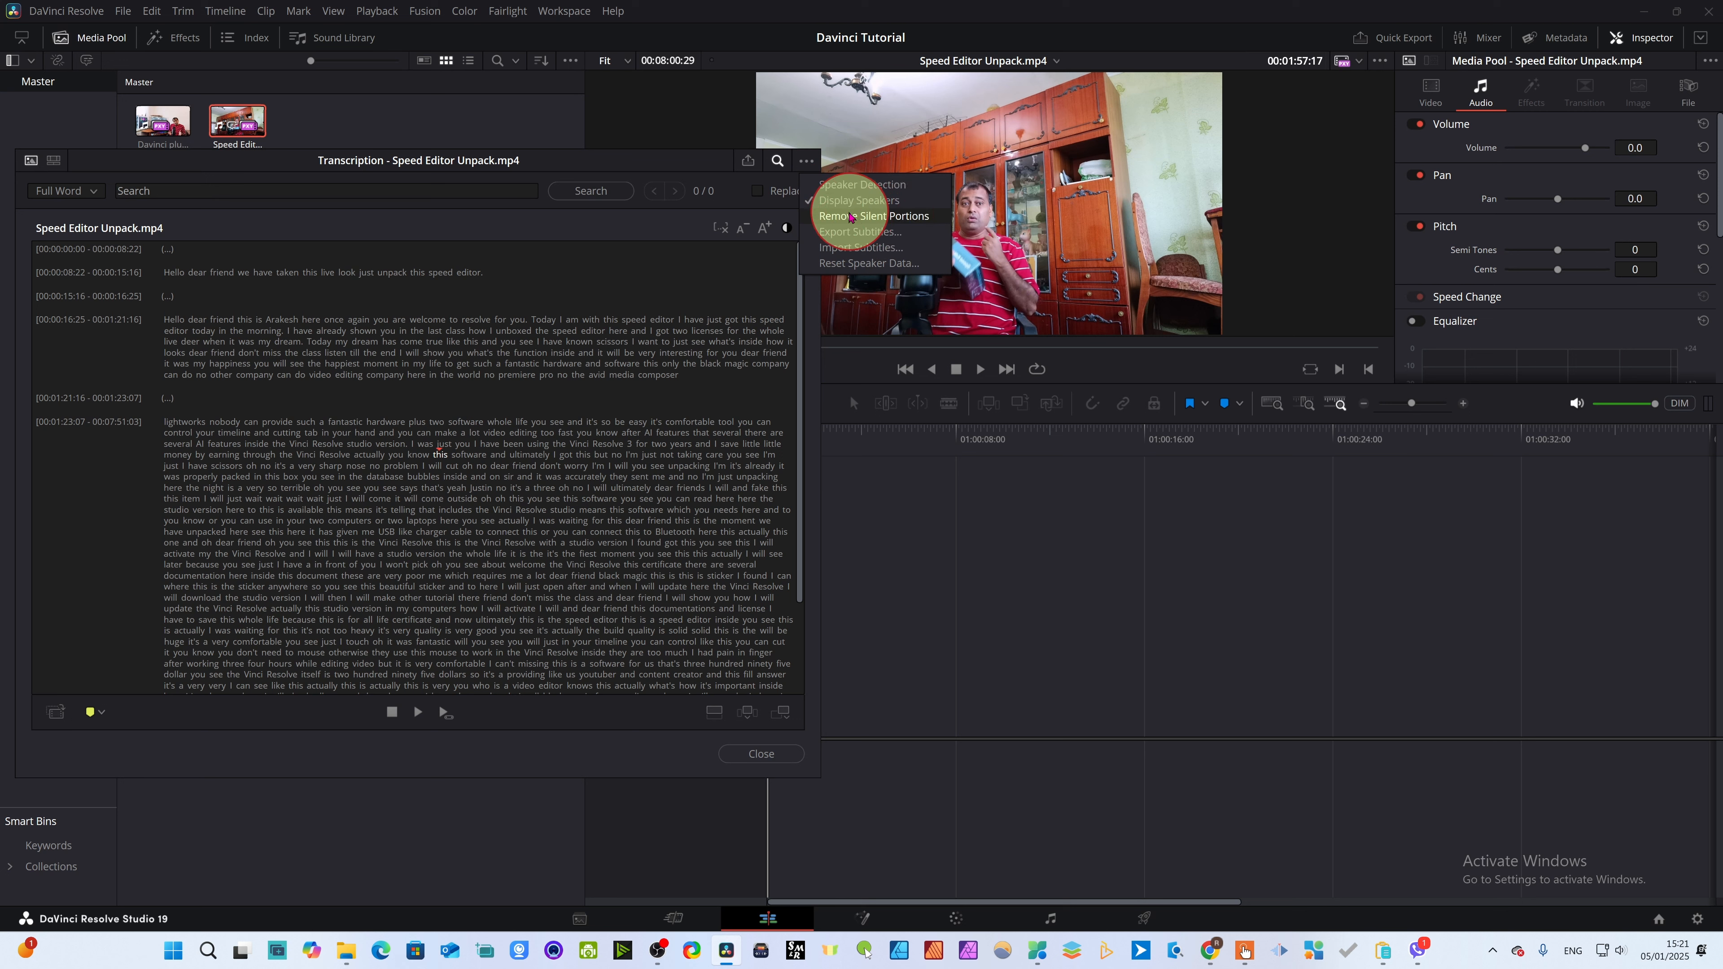
click(771, 252)
click(807, 161)
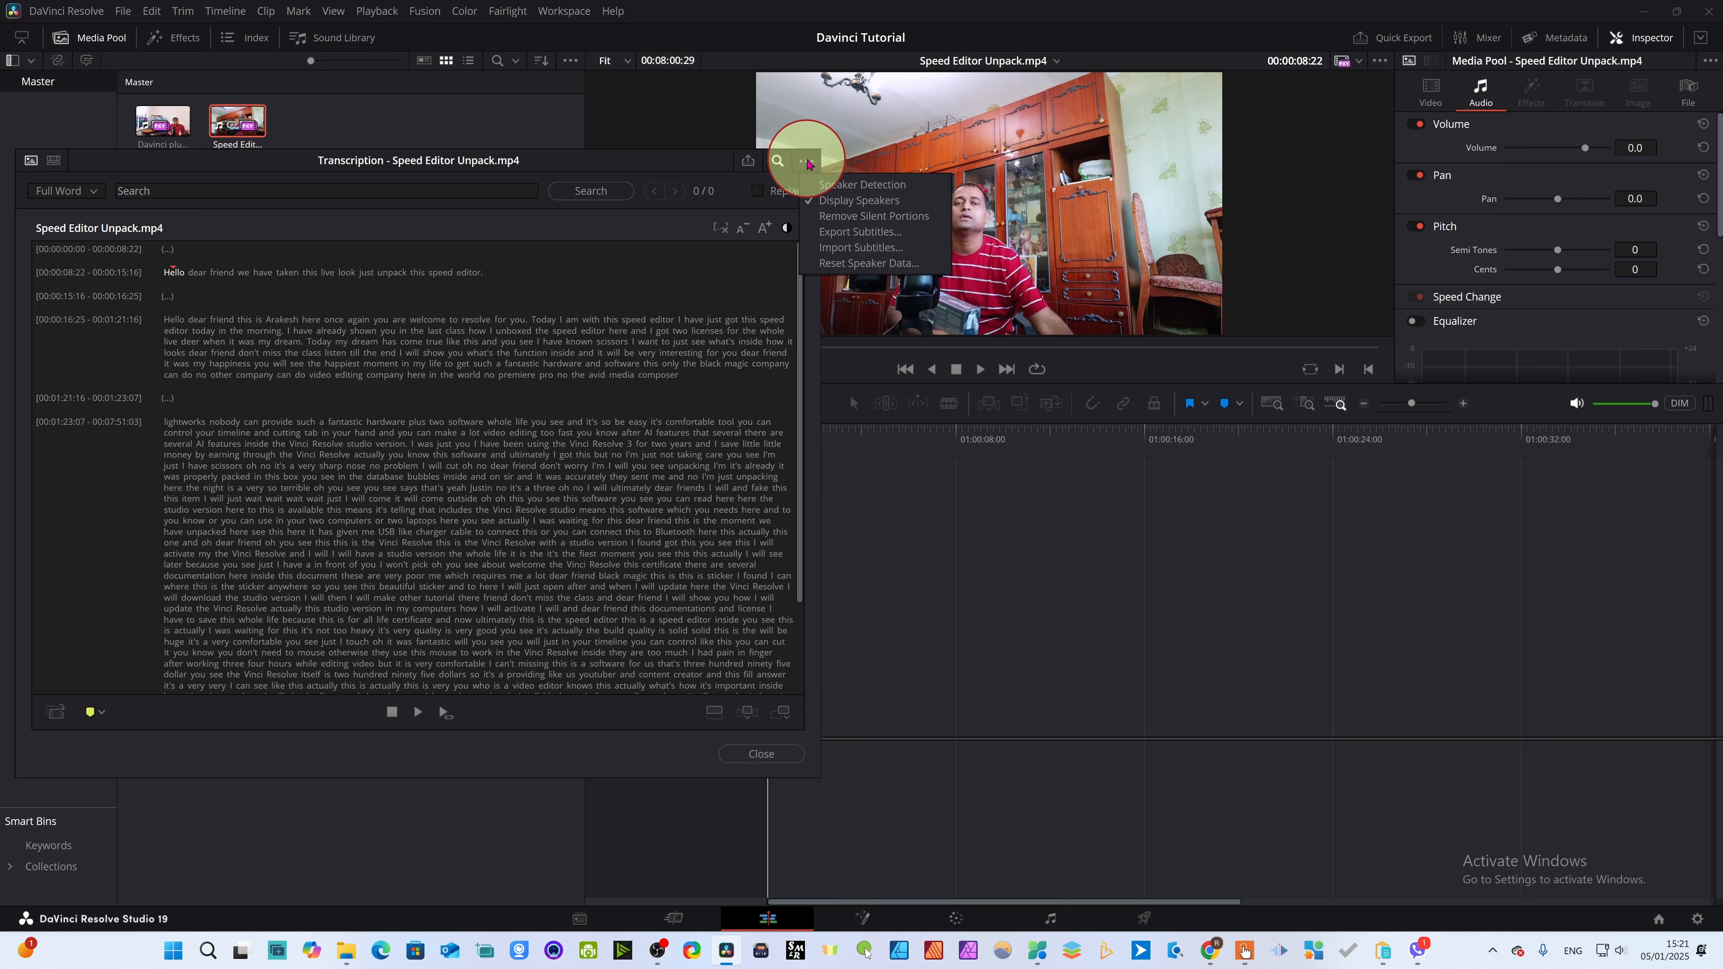
click(857, 217)
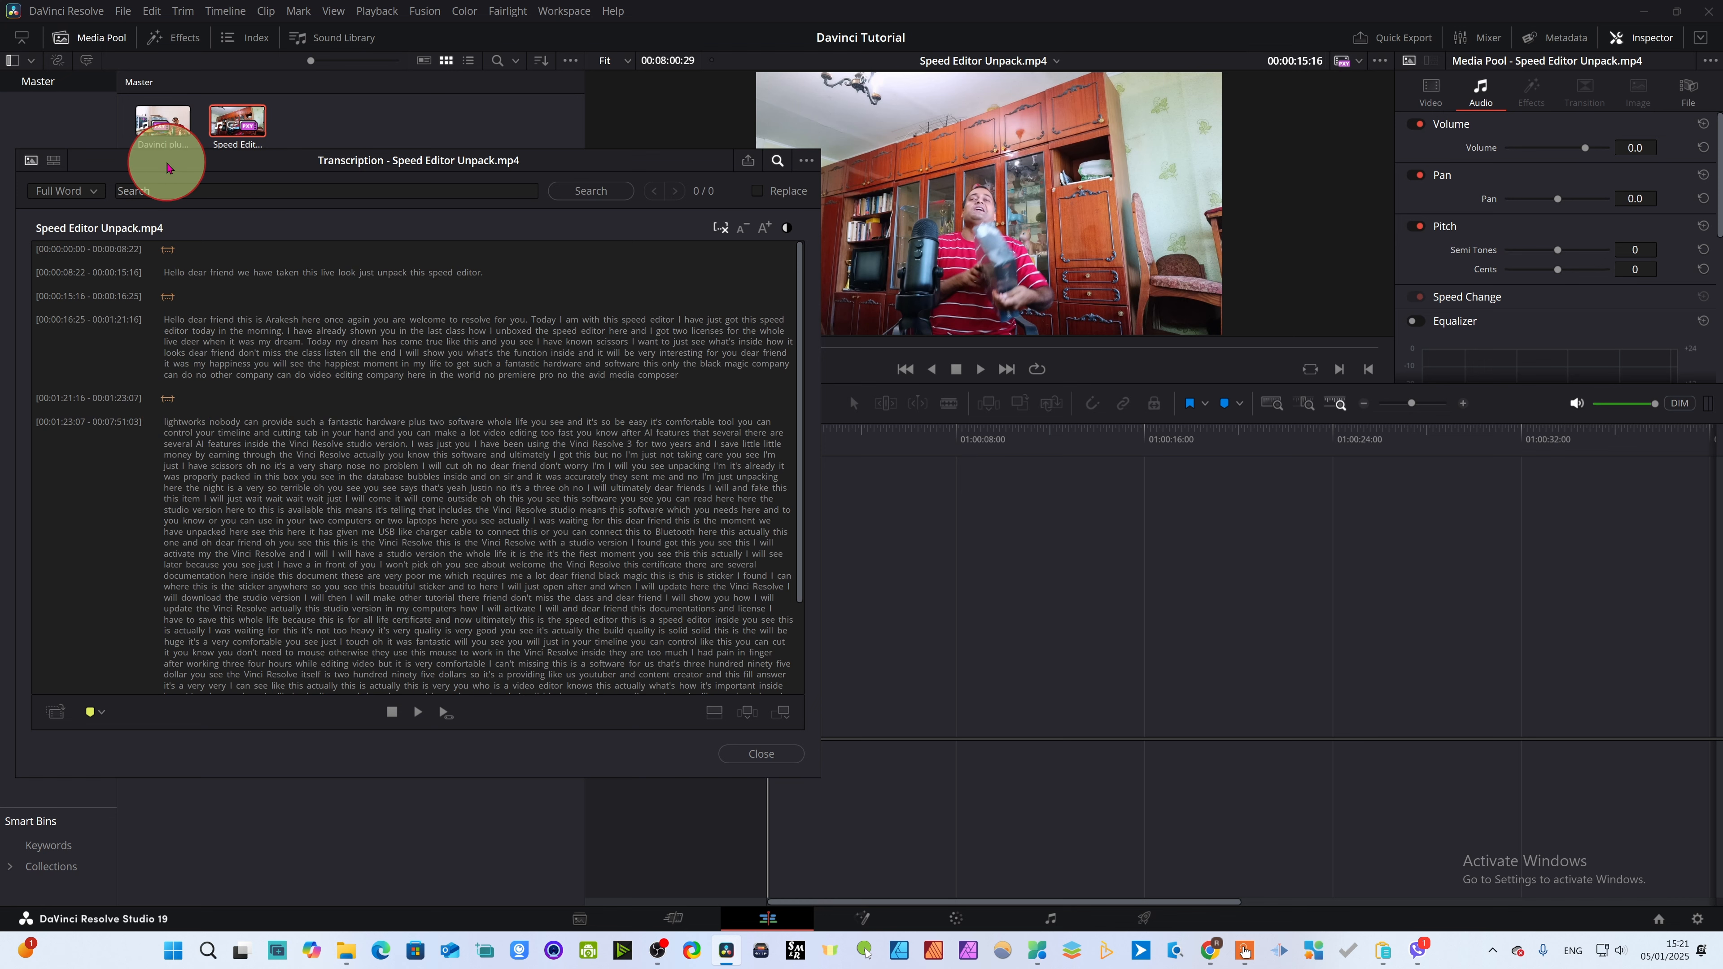
- Move the transcription window down so it sits below the clip thumbnails in the media pool
drag(170, 168, 174, 281)
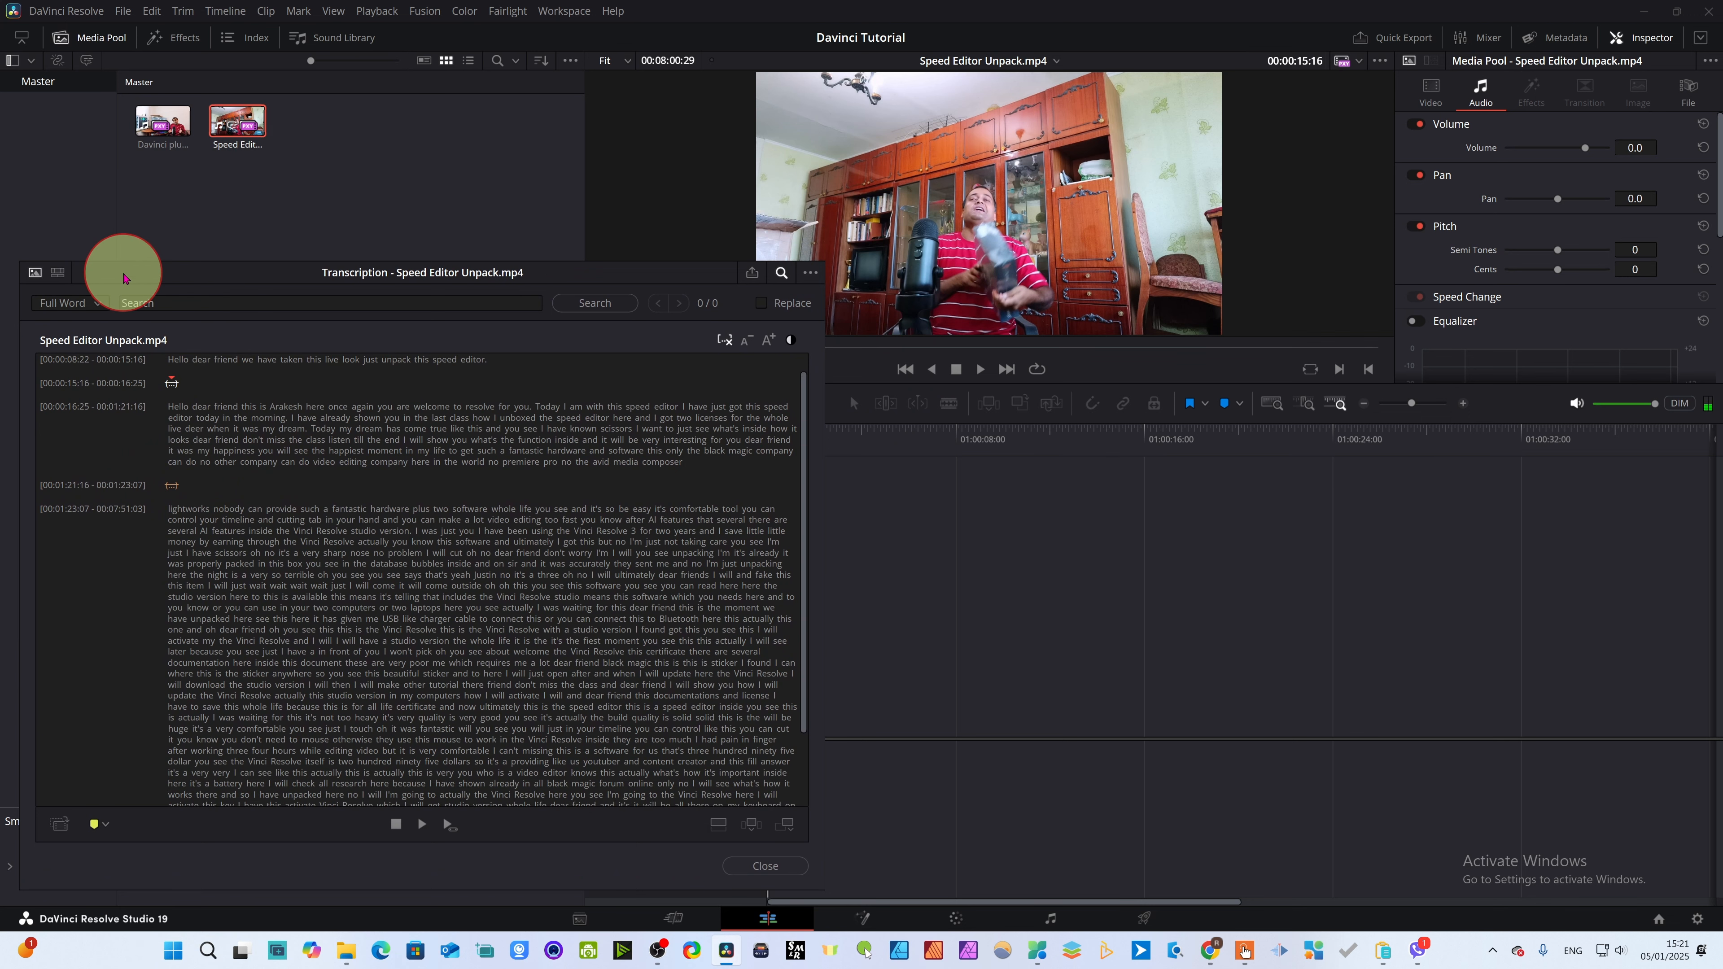
drag(123, 277, 107, 211)
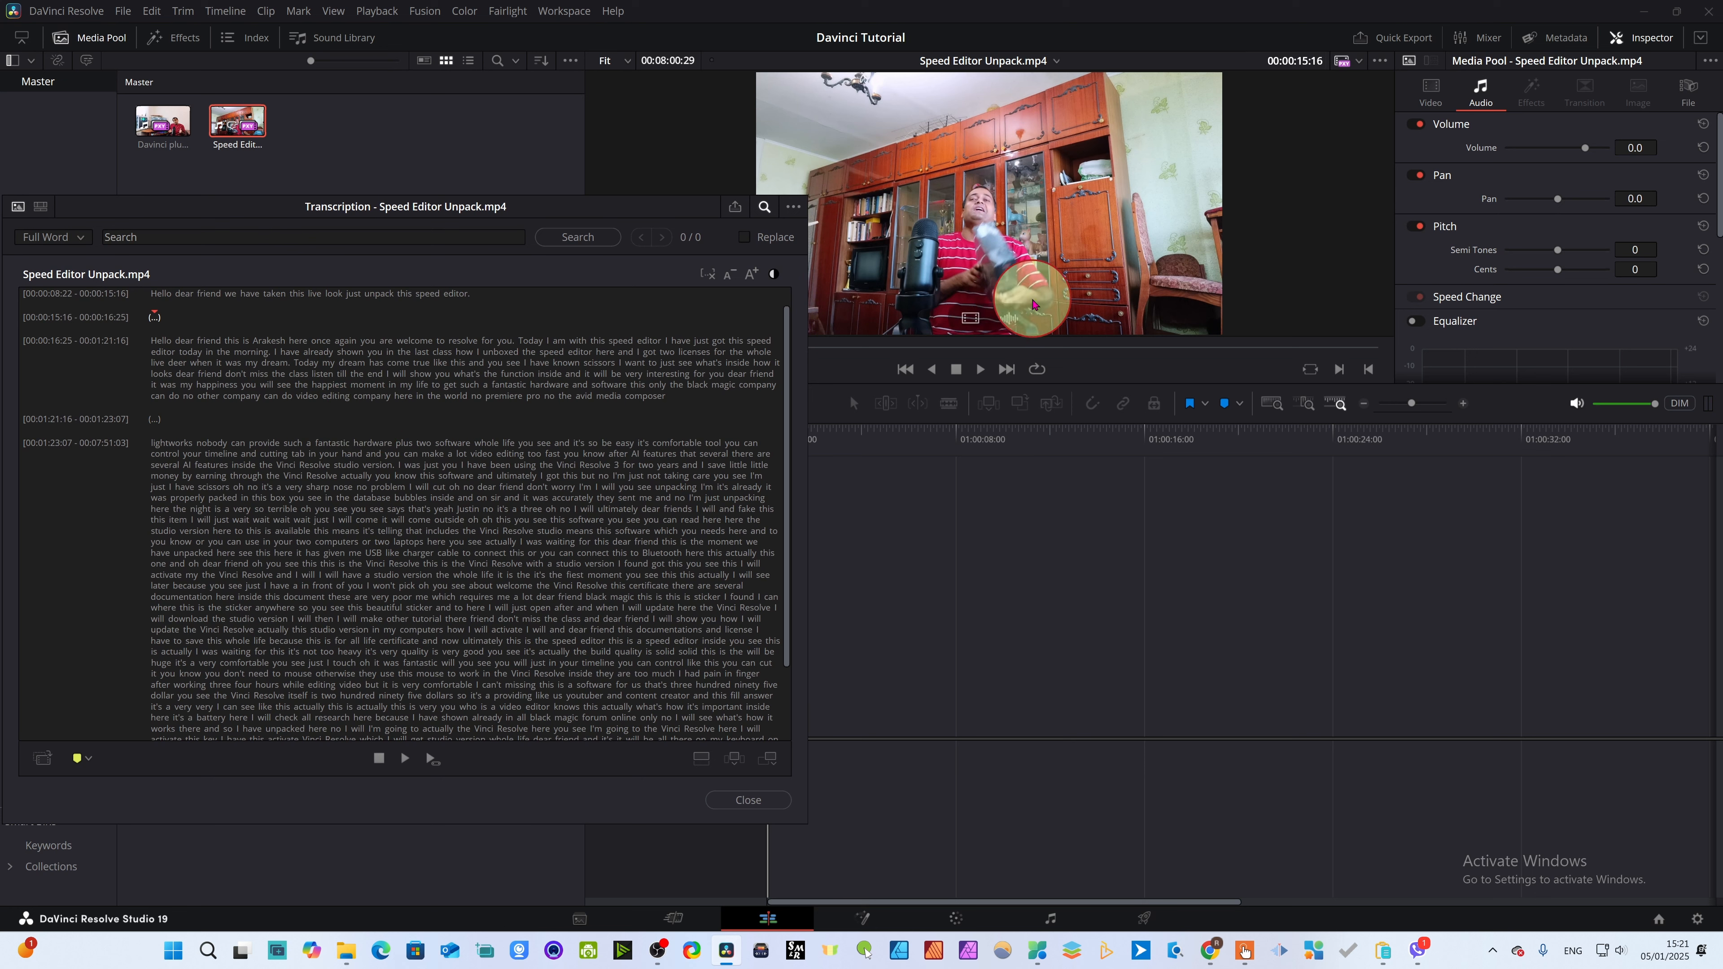
- Decrease the transcript's text size and increase it back again, twice
click(730, 275)
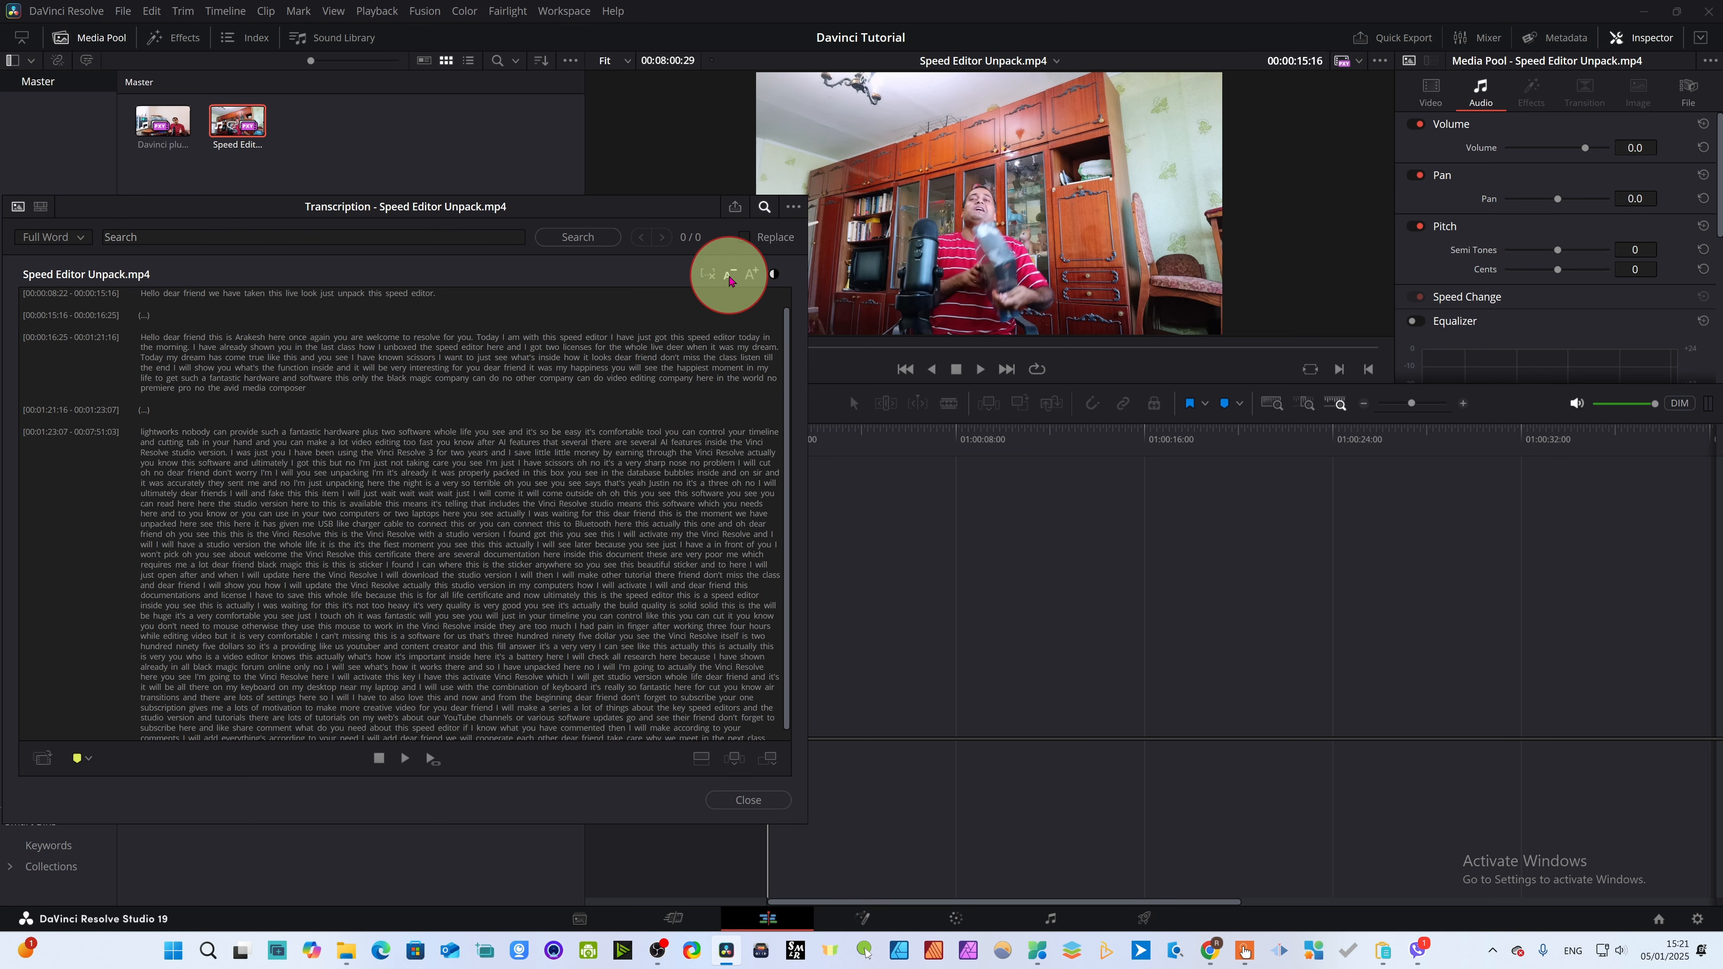
click(752, 275)
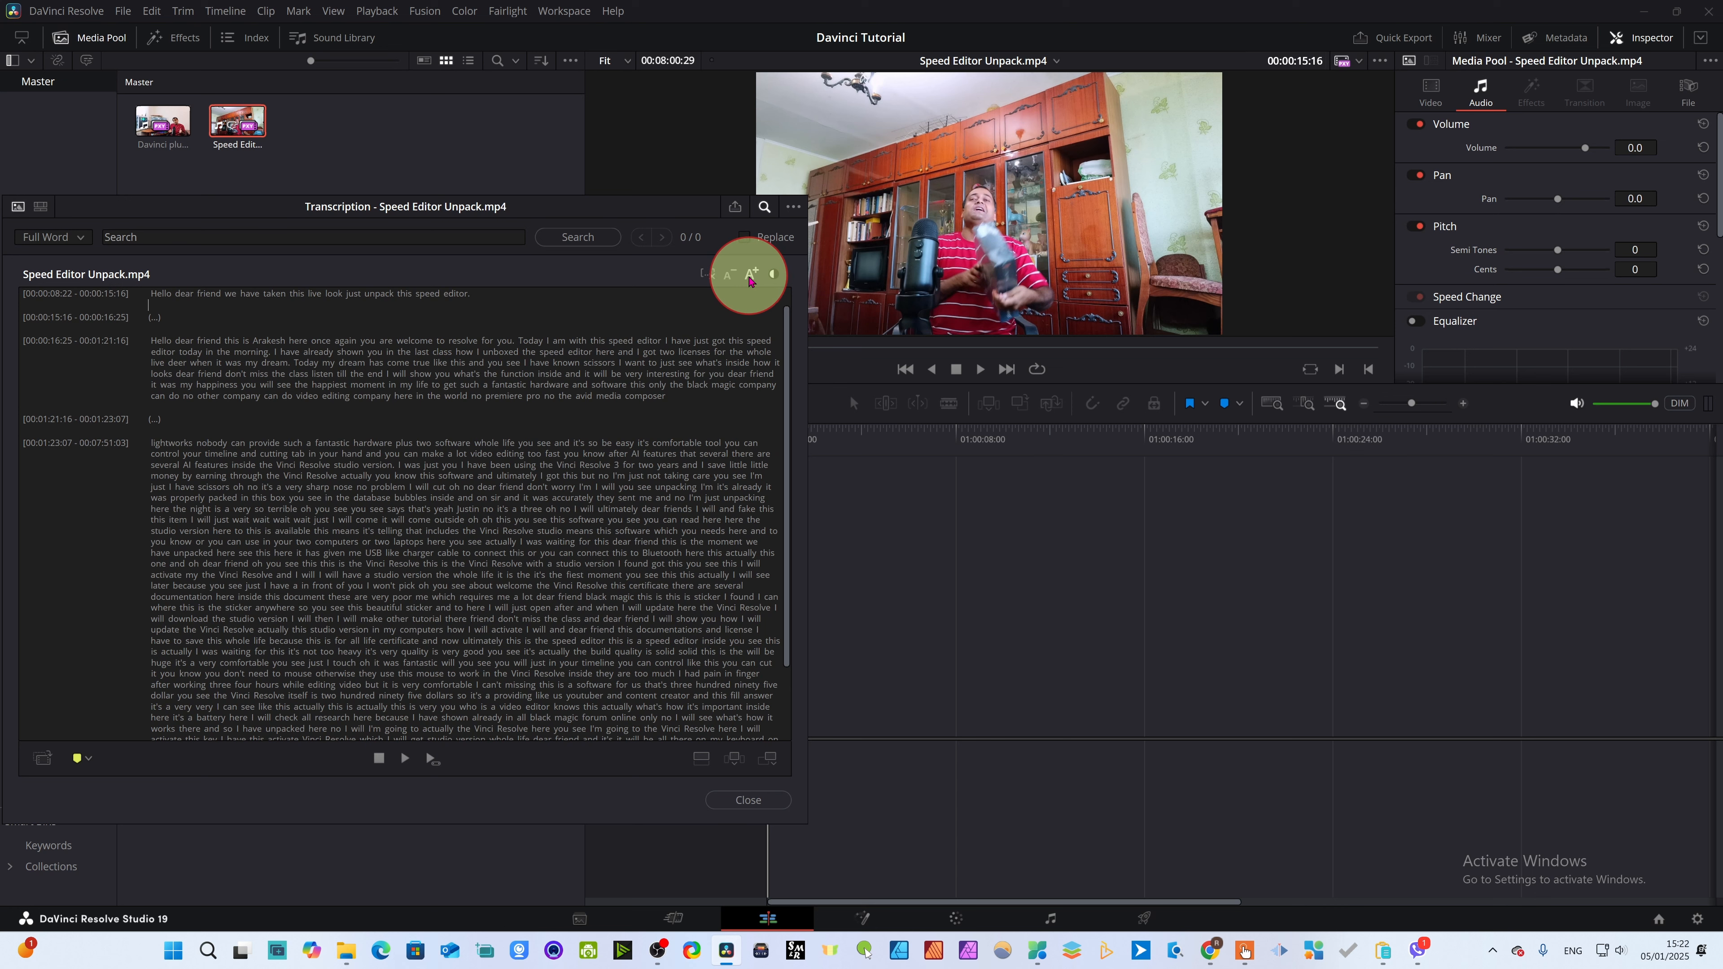
click(730, 277)
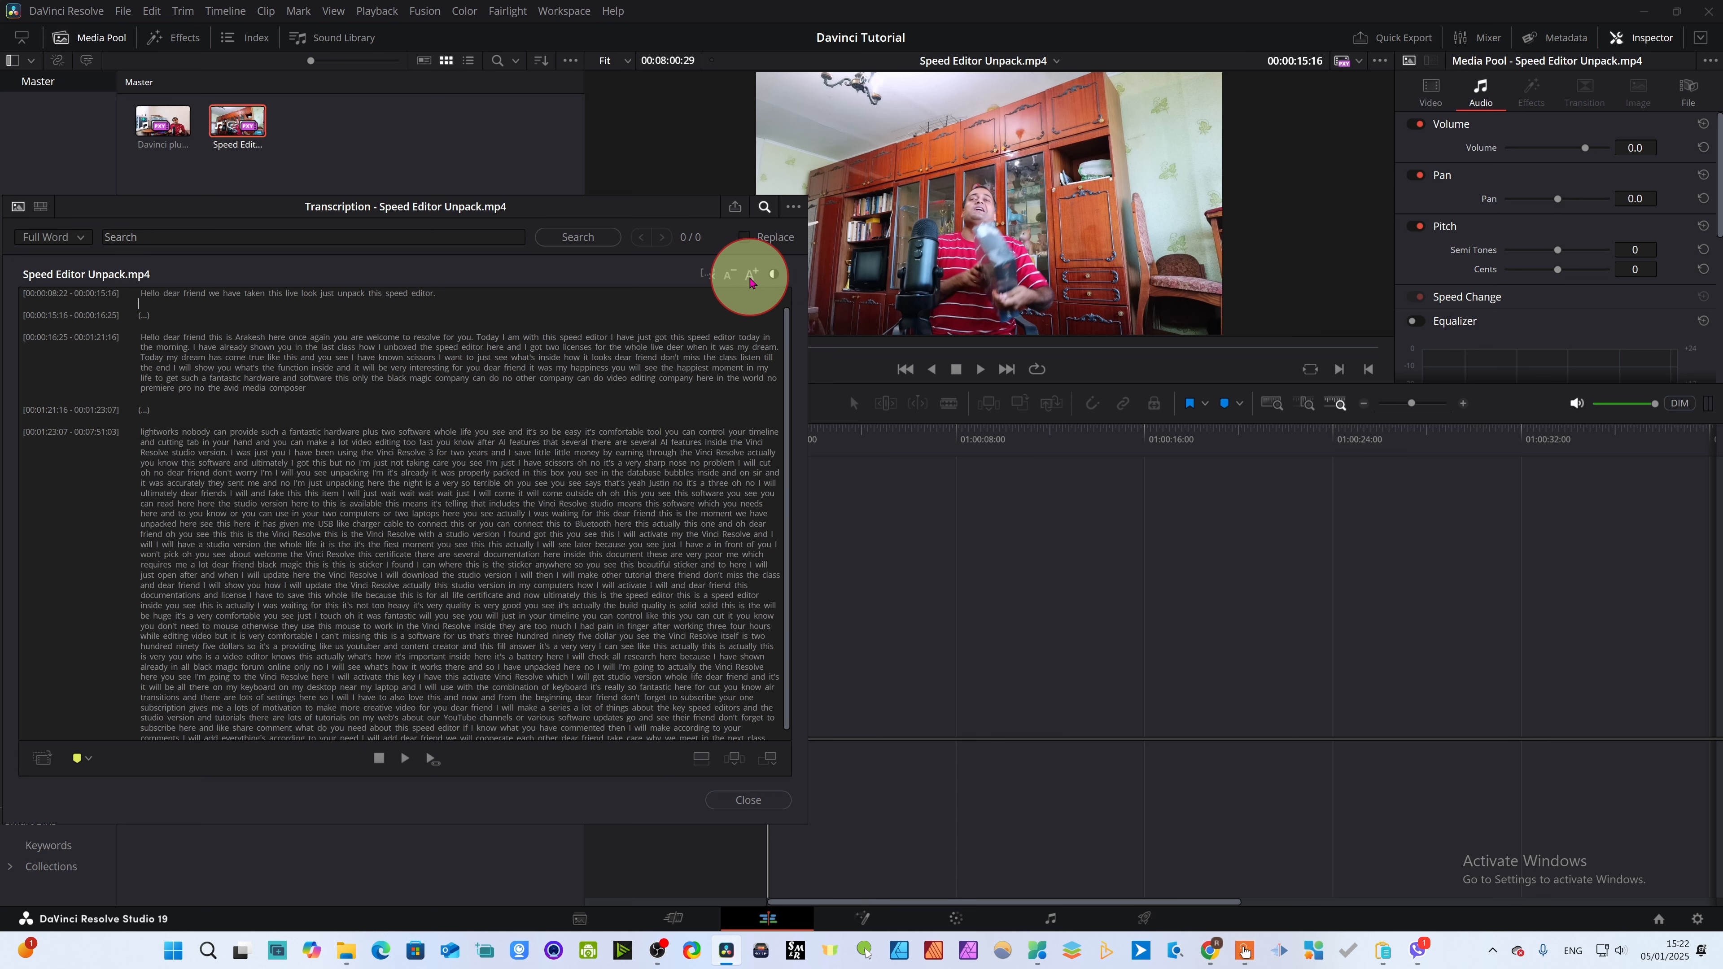
click(751, 278)
- Switch the transcript to a light background and back to the dark one, twice
click(773, 275)
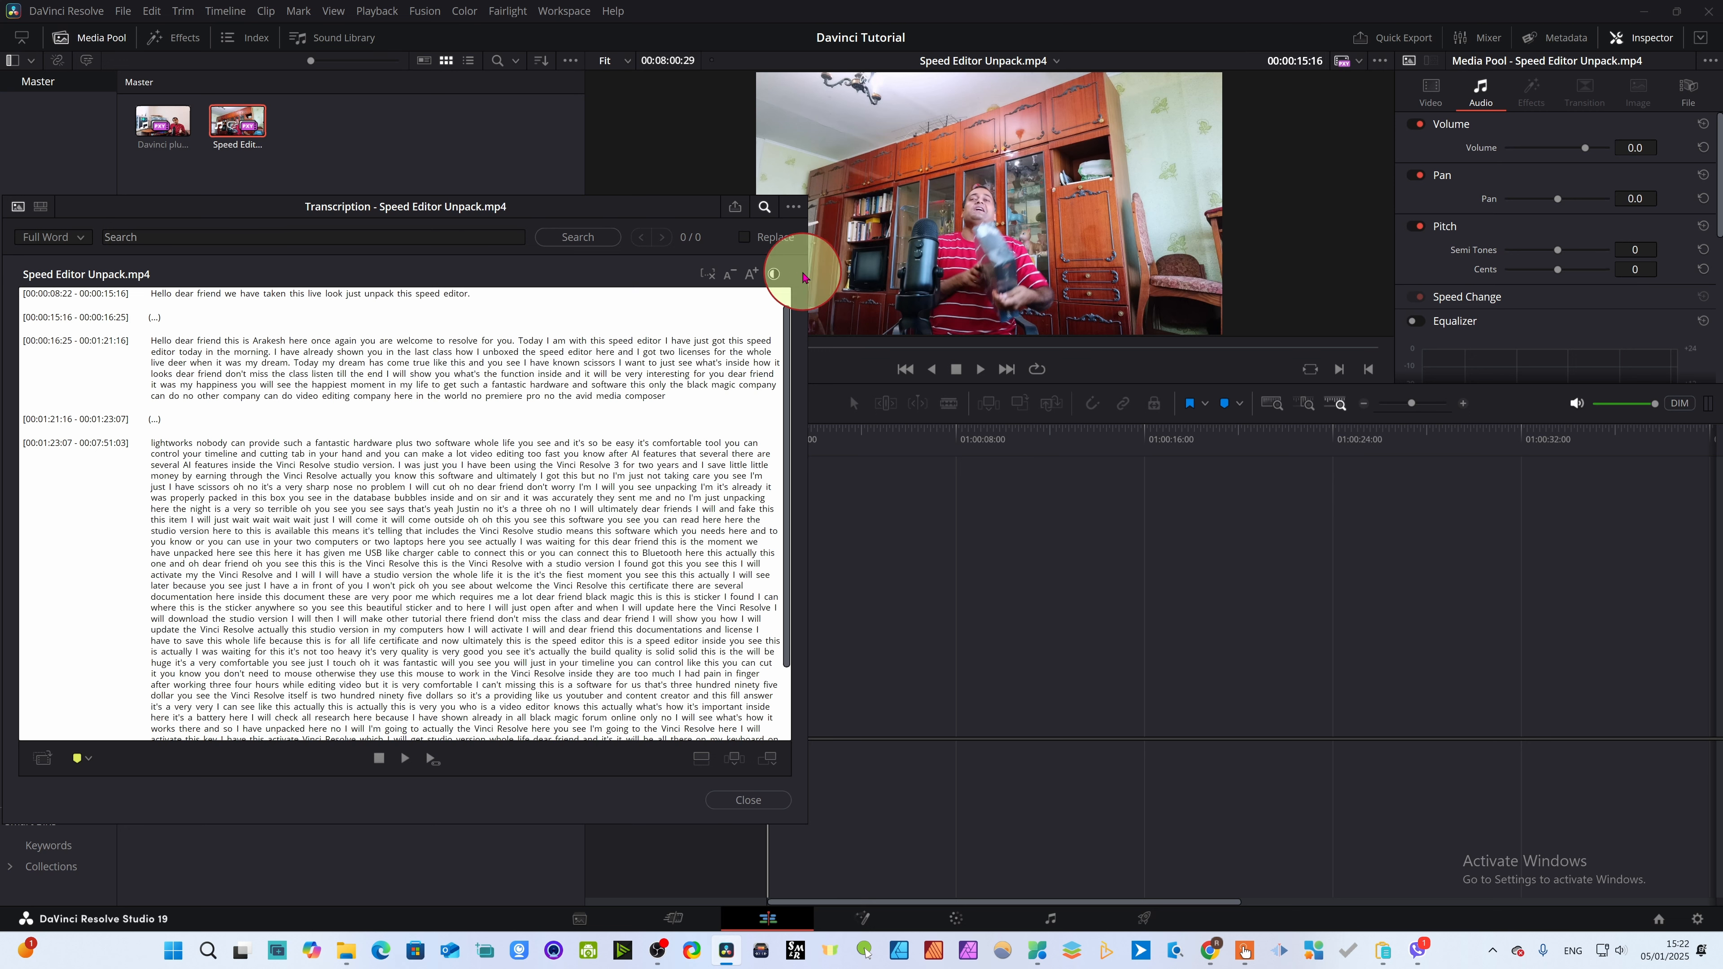
click(774, 274)
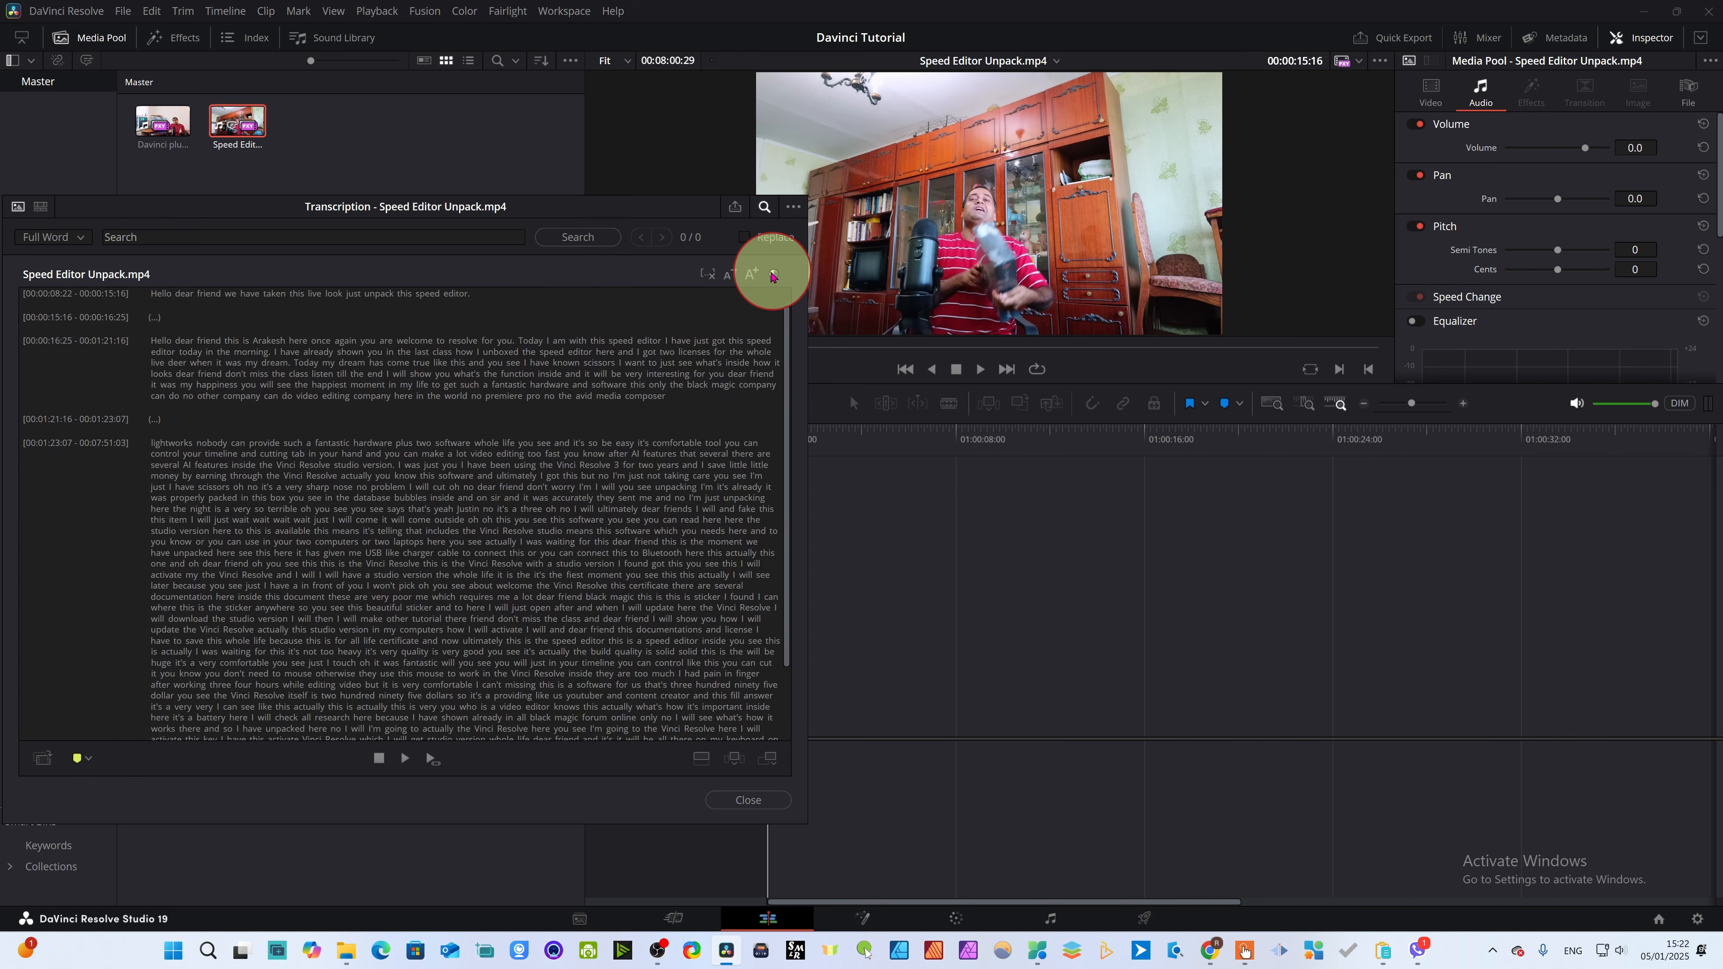
click(773, 274)
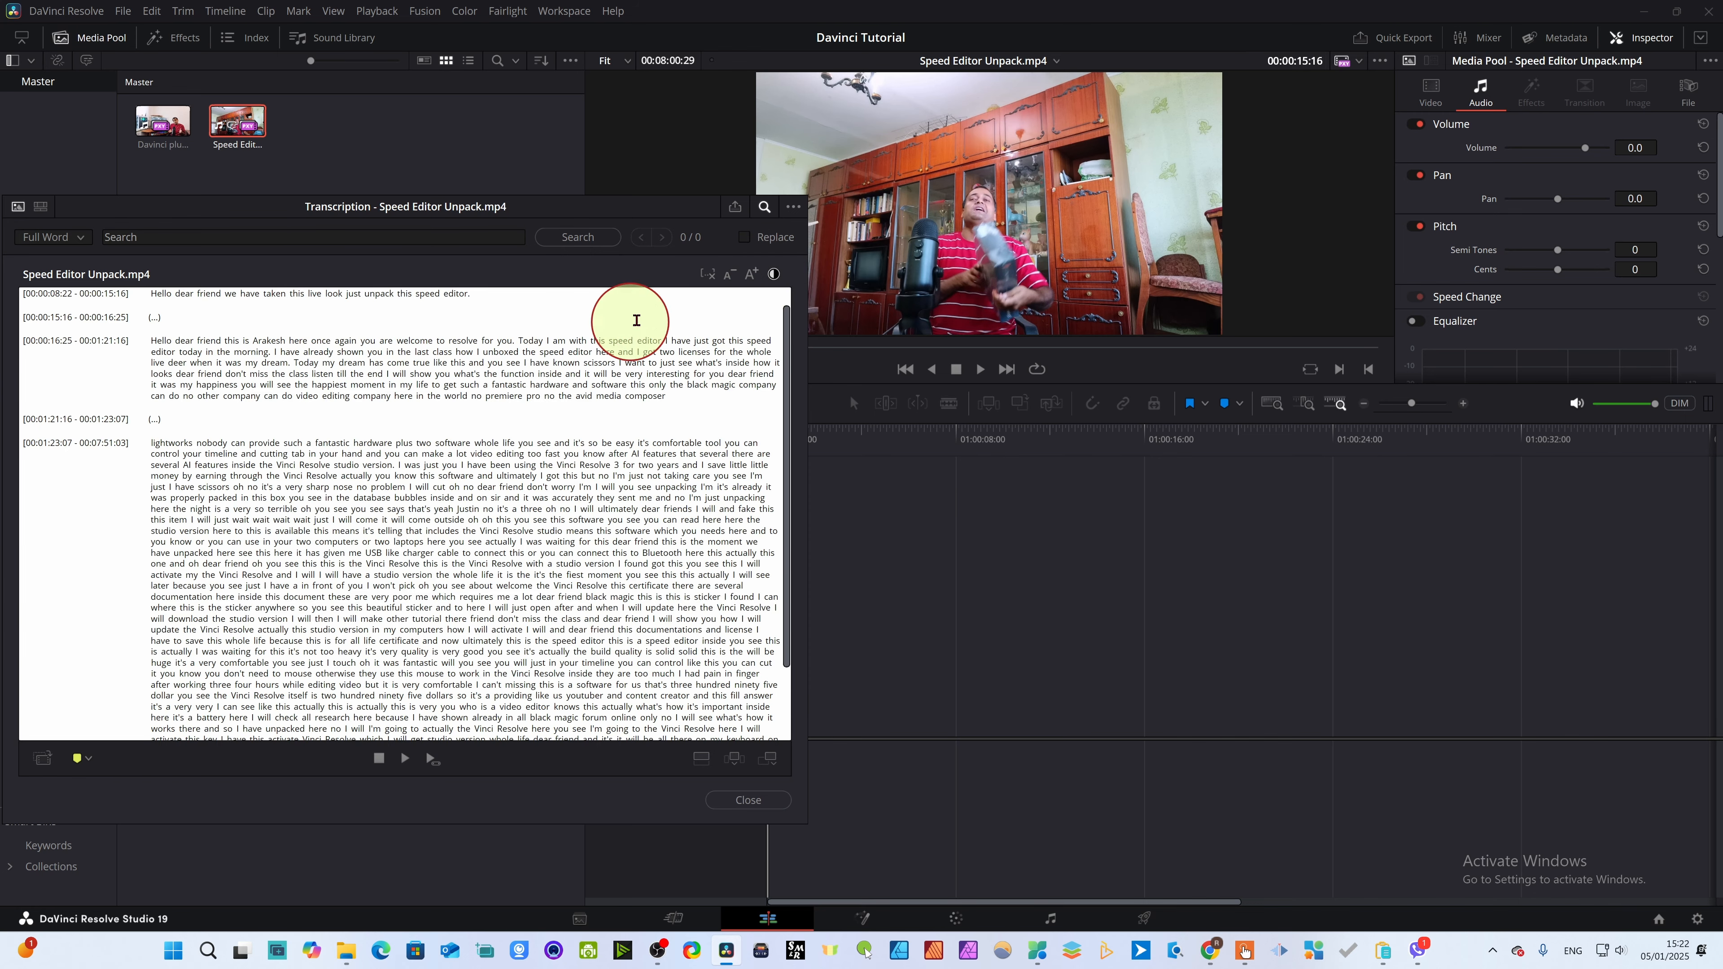
click(774, 274)
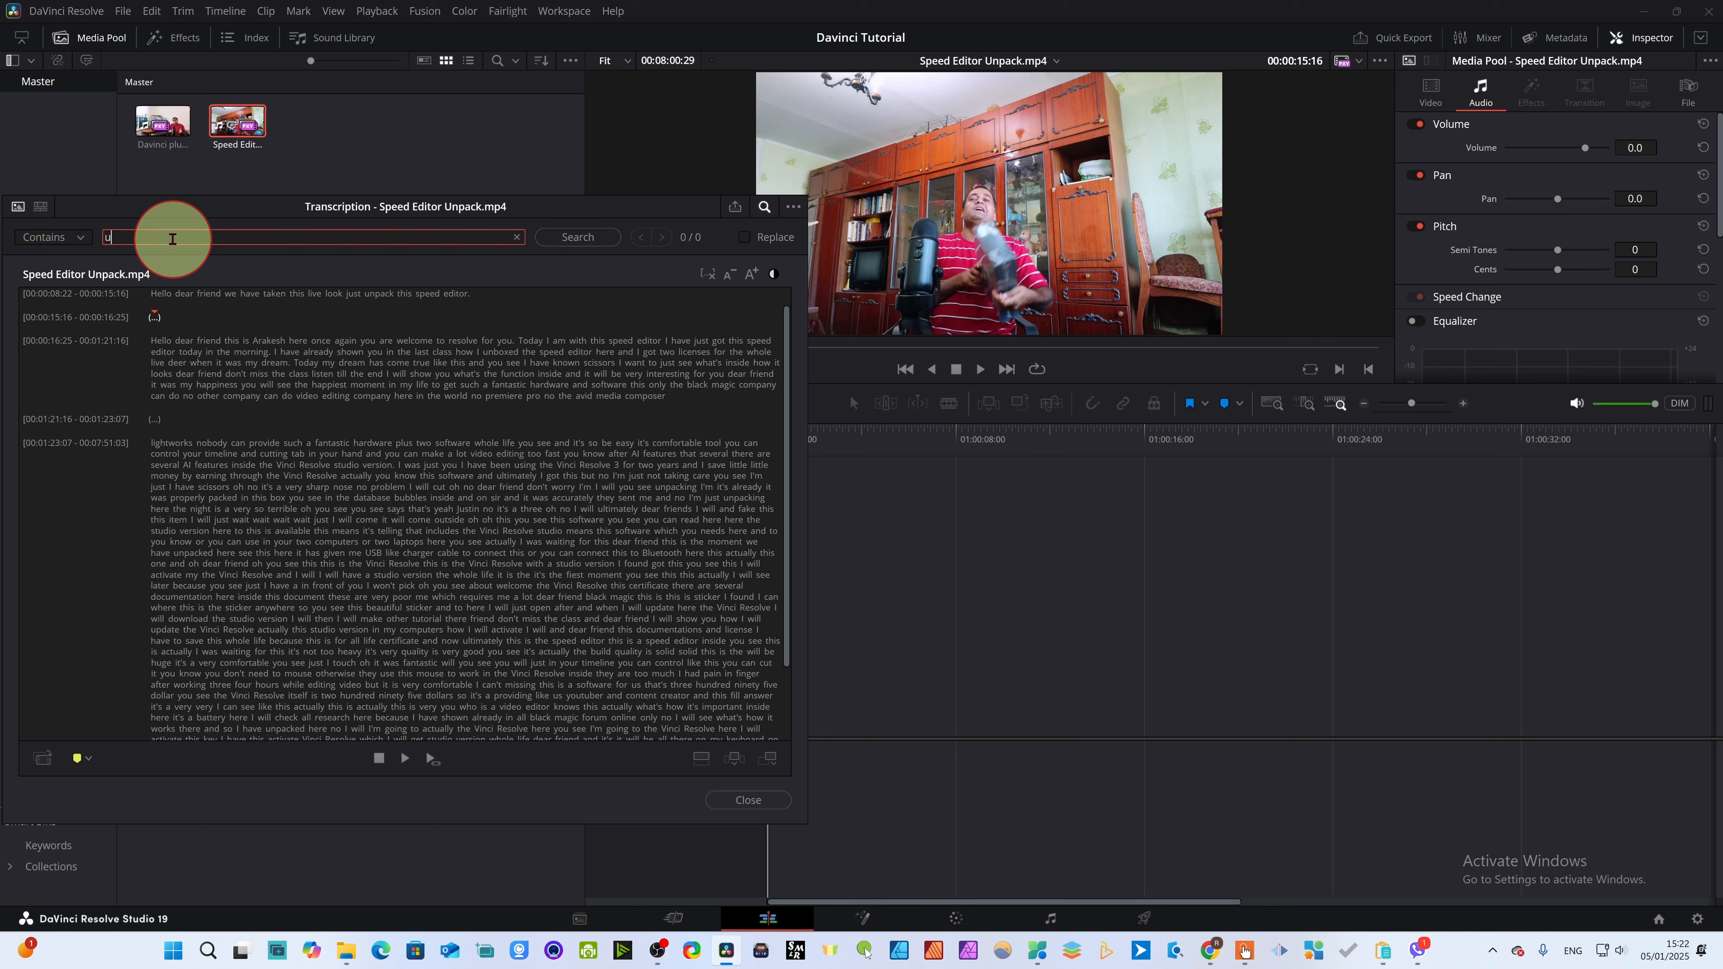
- Search the transcript for text containing "you" and for text containing "re"
key(Return)
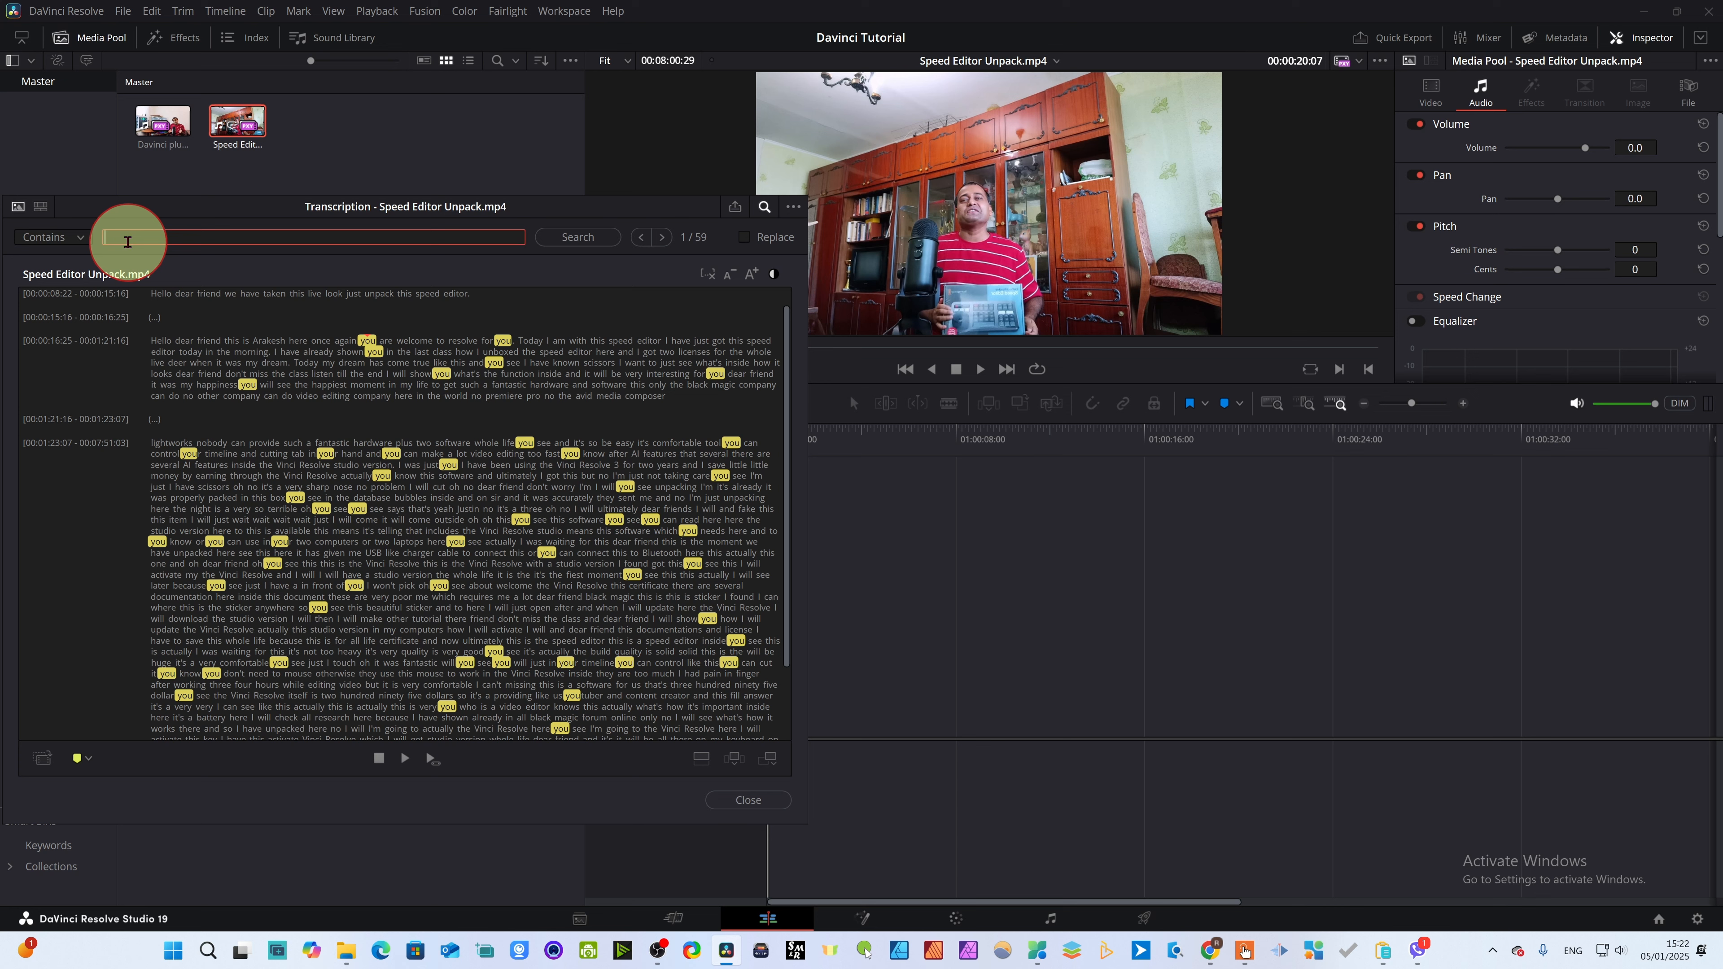
key(Return)
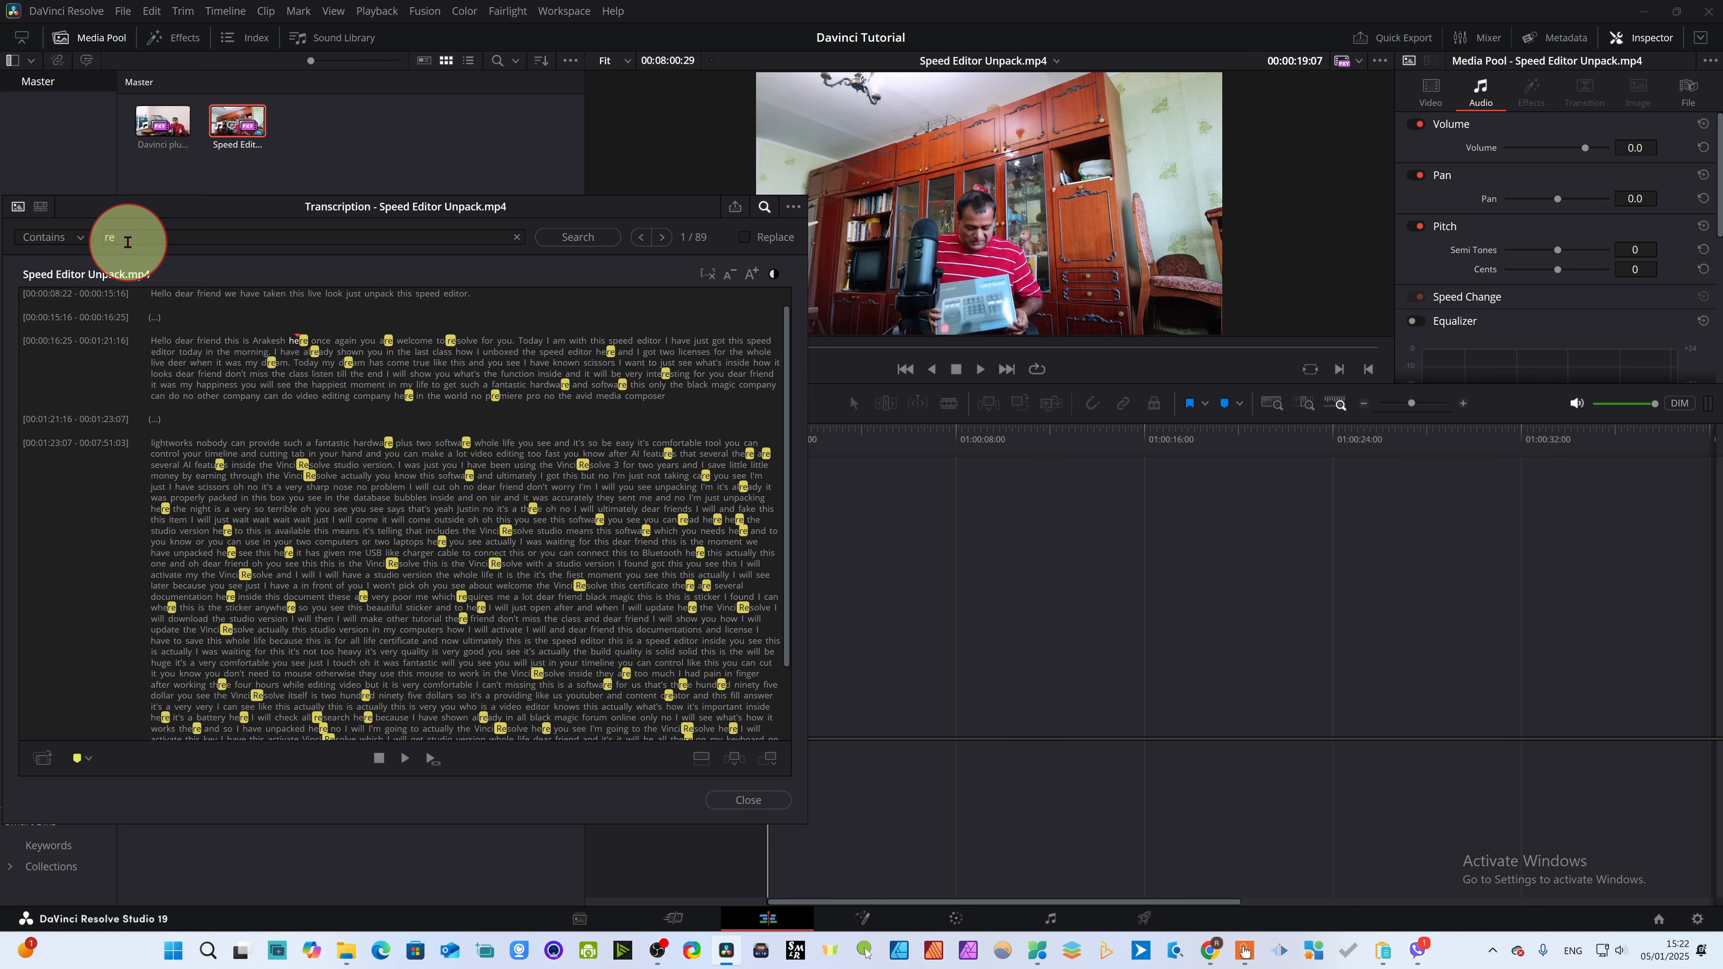
scroll(461, 509, down, 2)
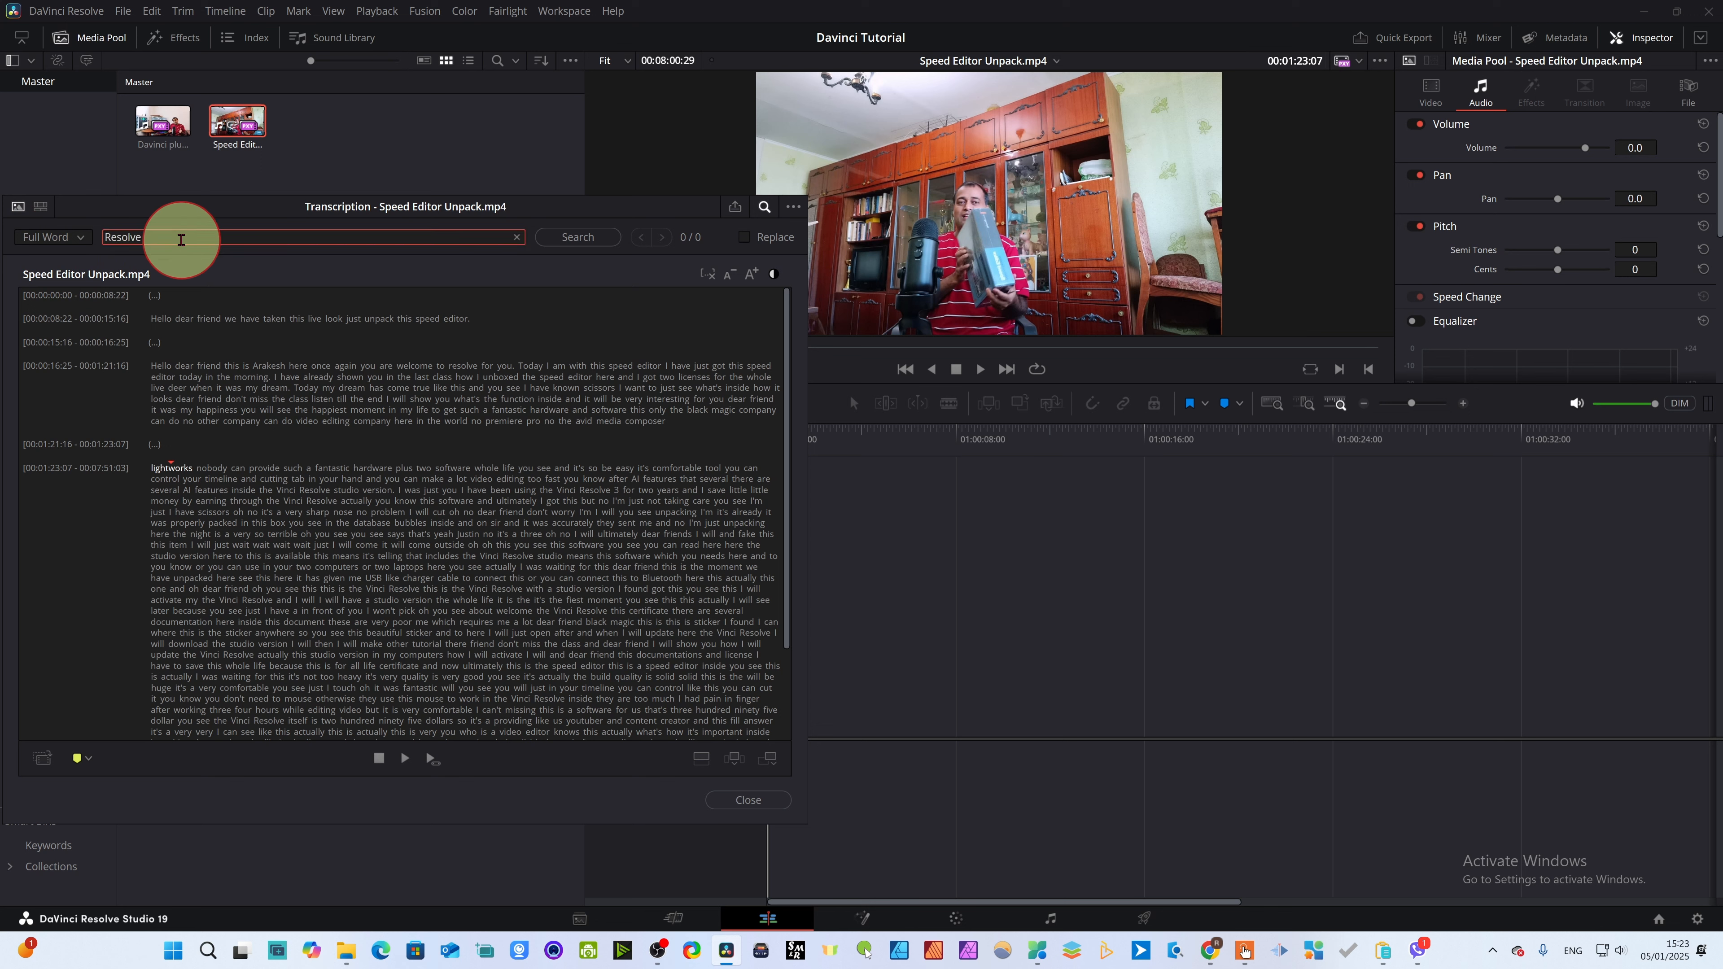
- Search the transcript for the full word "Resolve" and look through the highlighted matches
key(Return)
scroll(536, 536, down, 2)
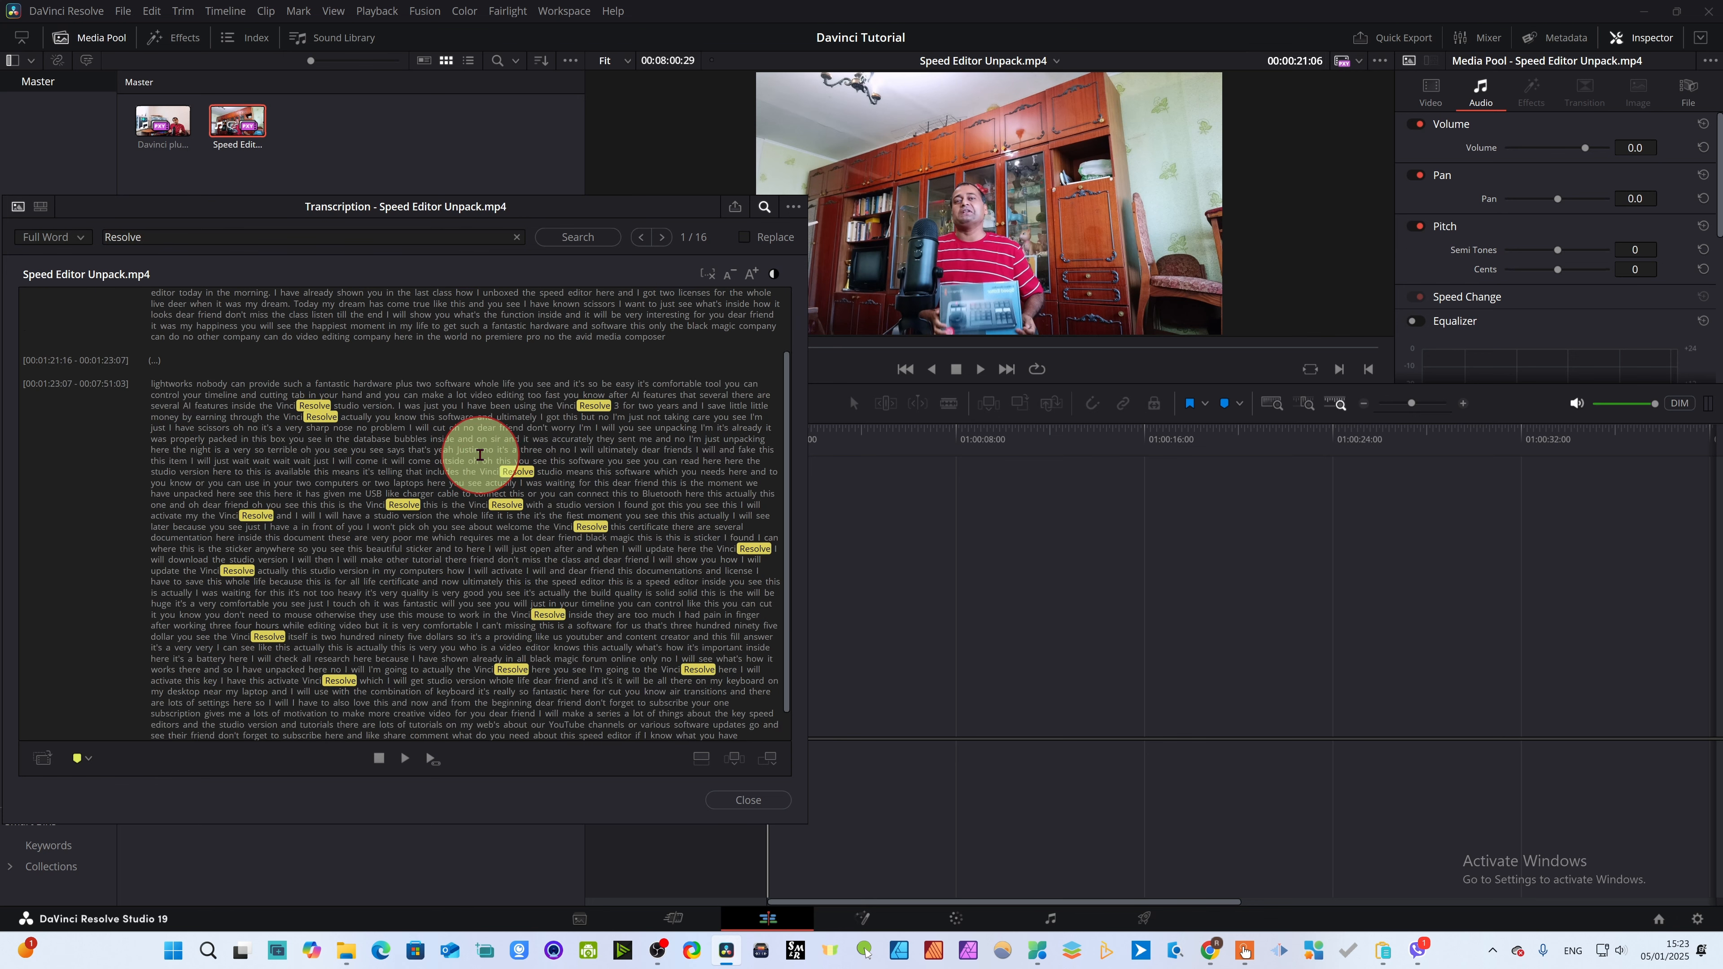
scroll(479, 455, up, 2)
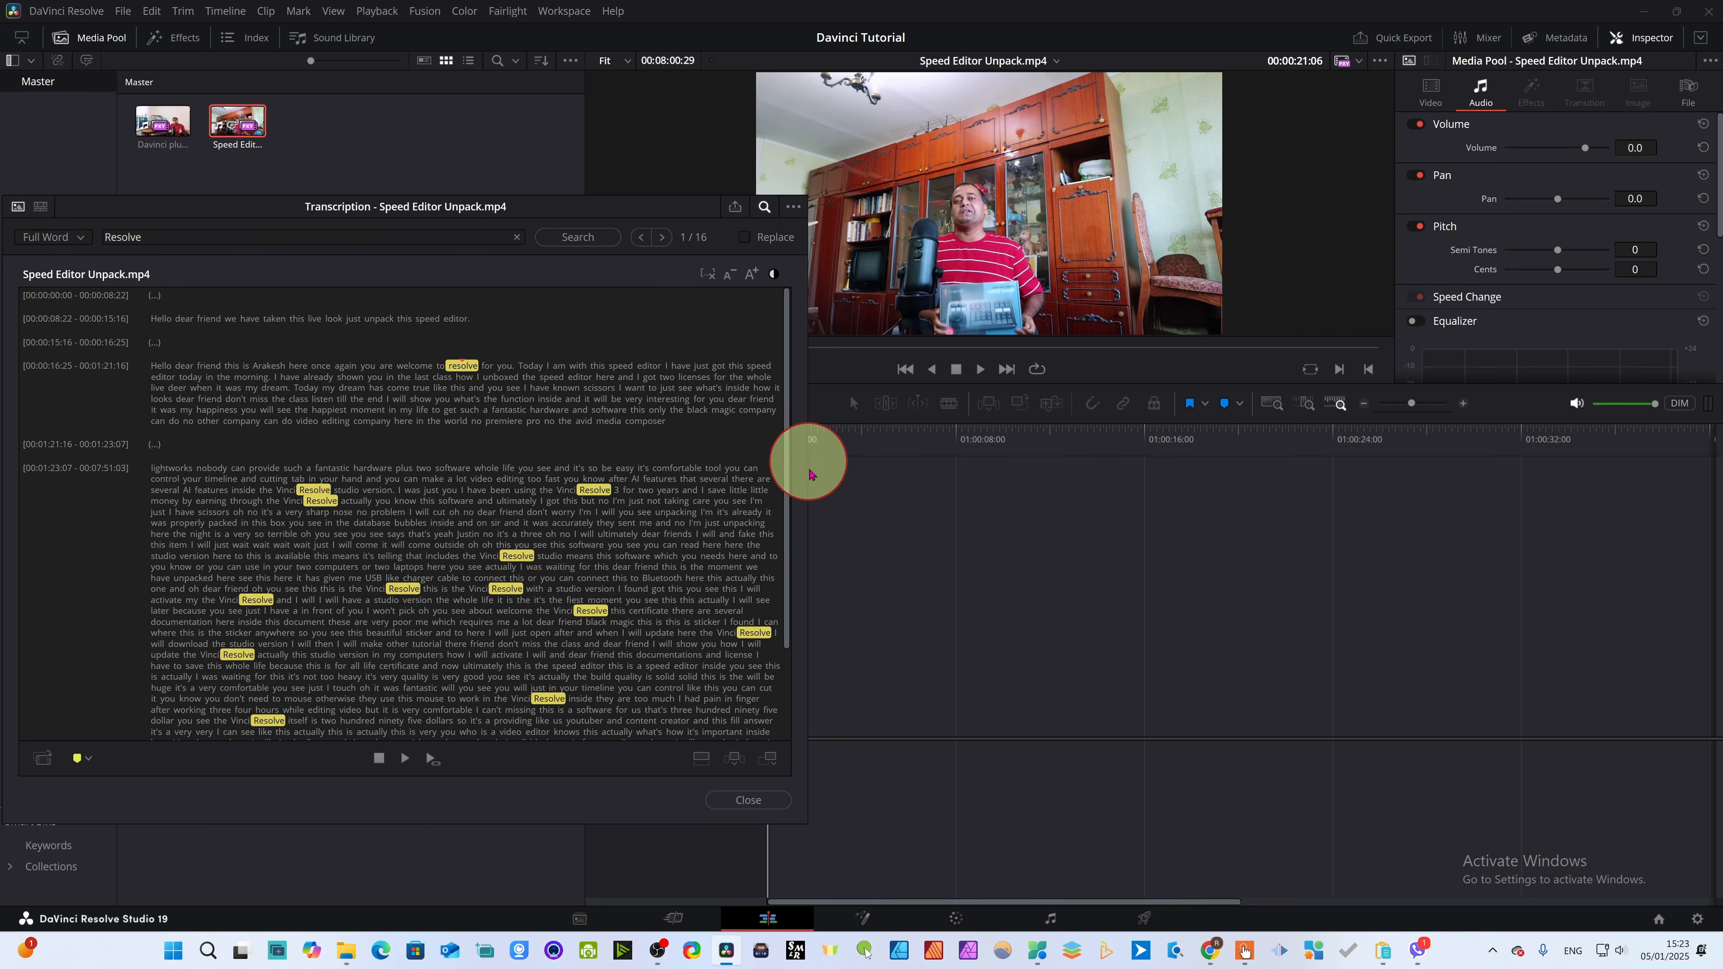
- Narrow the transcription window and jump the clip to several highlighted occurrences of "Resolve" in the transcript
drag(805, 490, 650, 489)
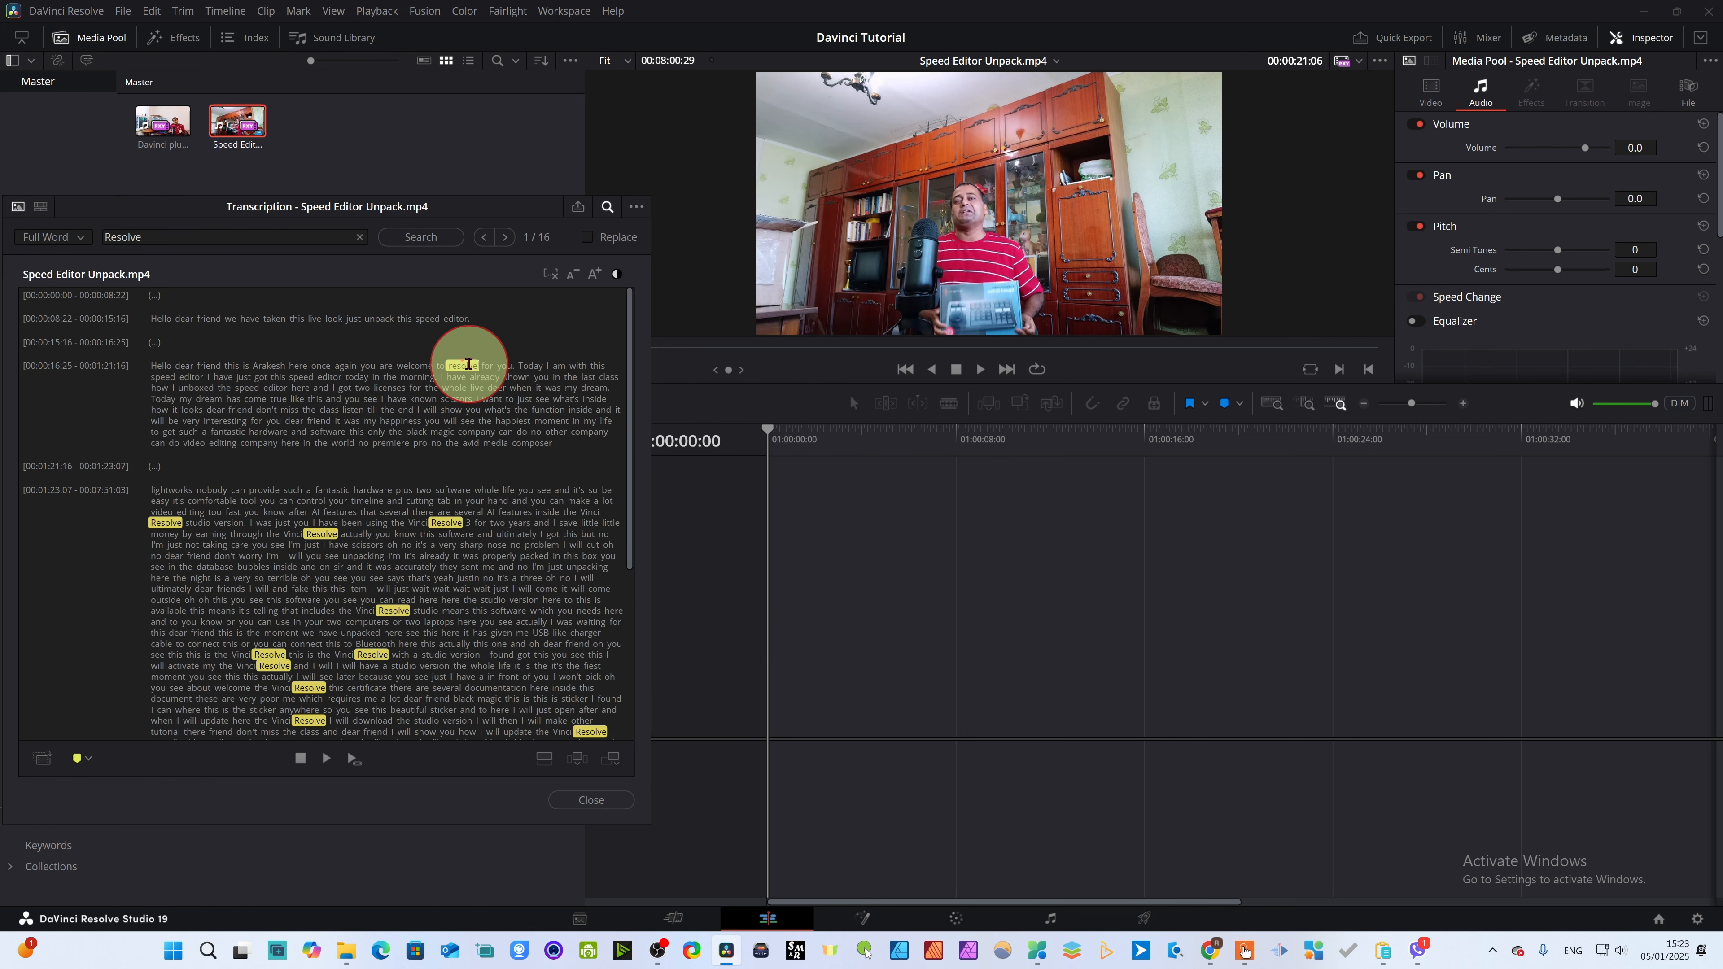
click(163, 523)
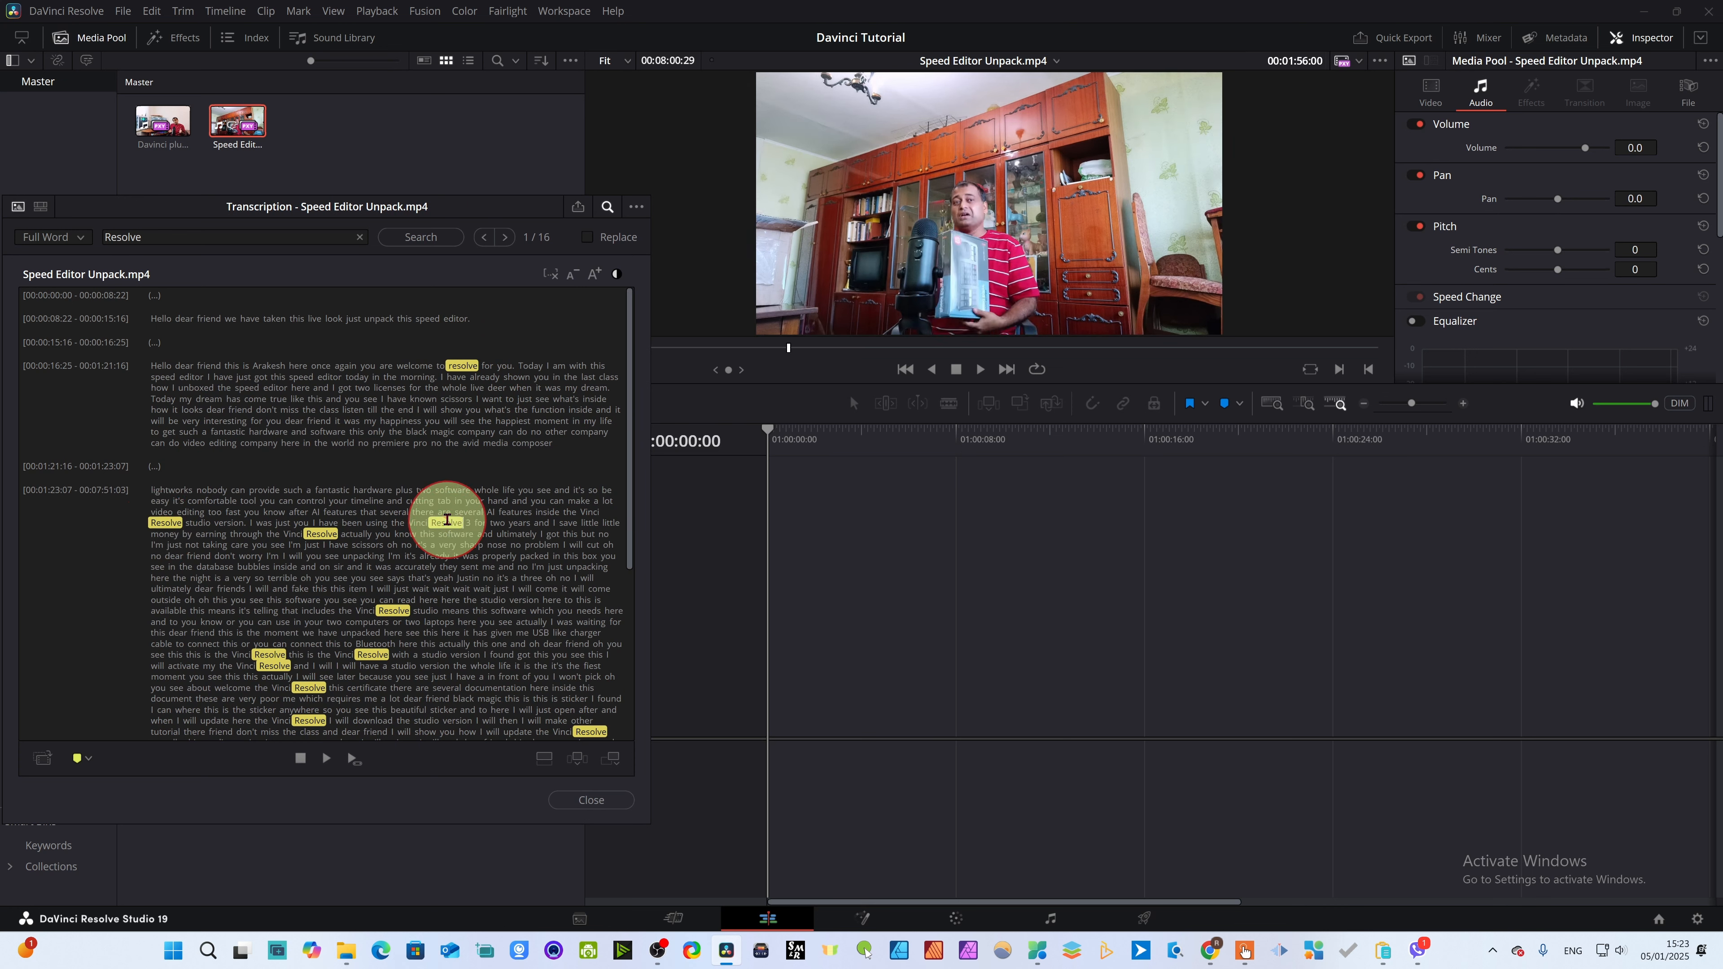
click(447, 520)
click(282, 644)
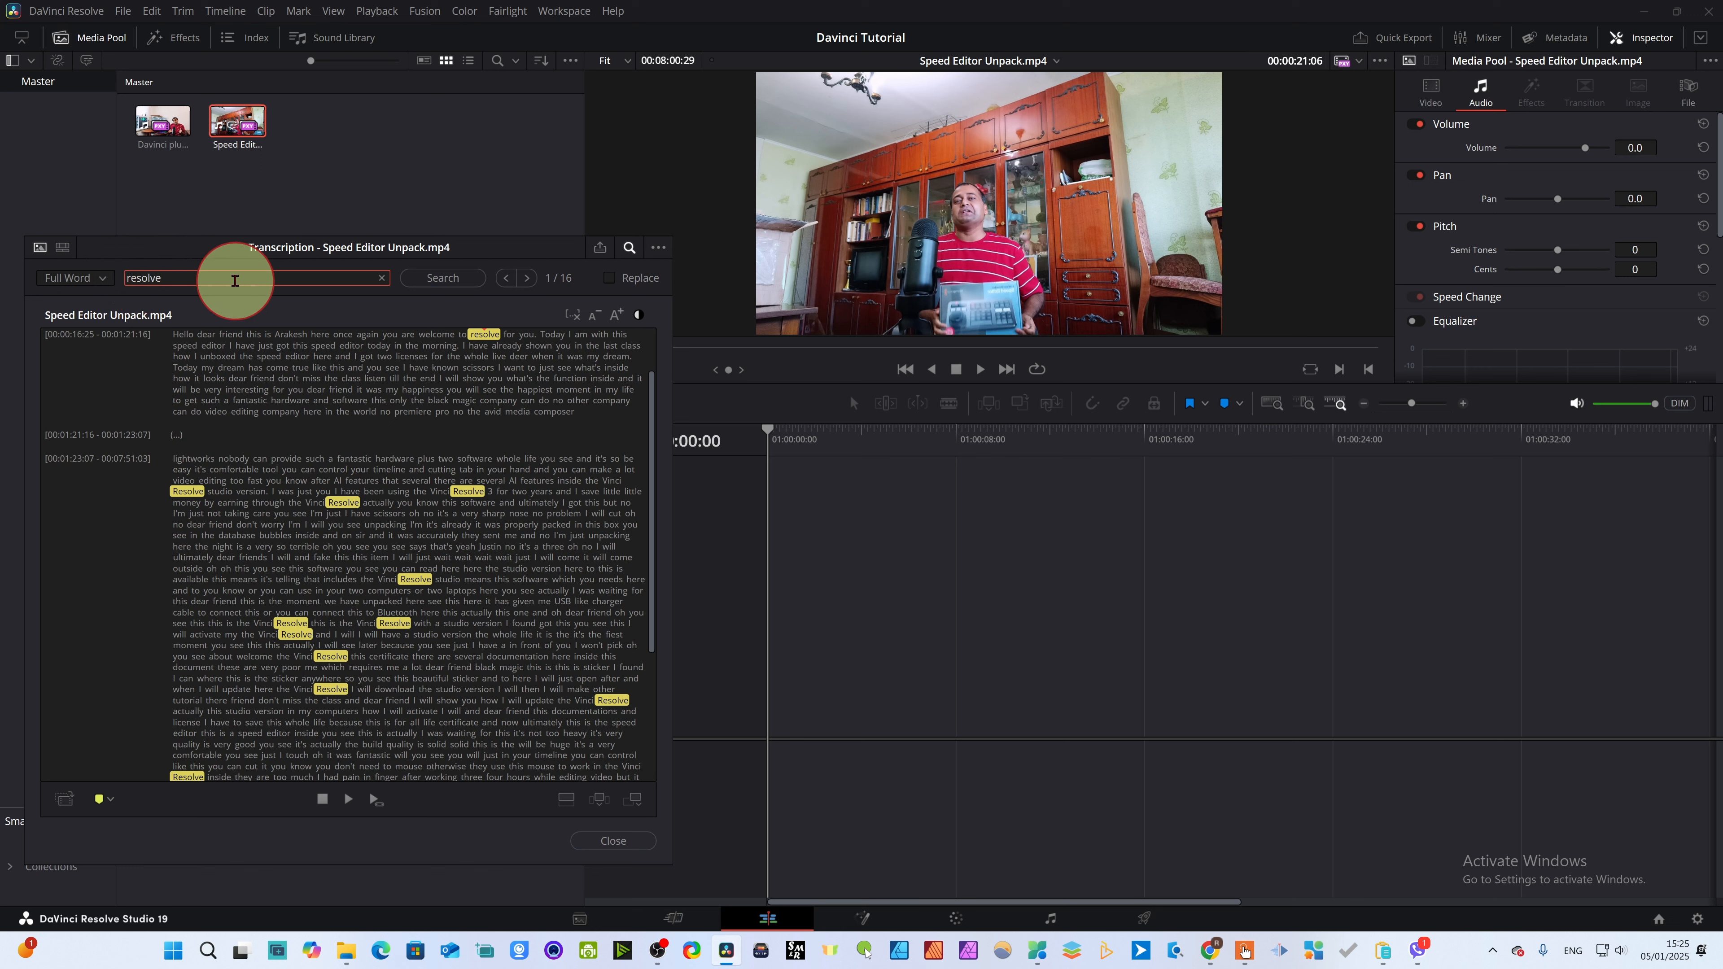
- Enable replacing and replace all occurrences of "resolve" in the transcript with "Resolve"
click(610, 280)
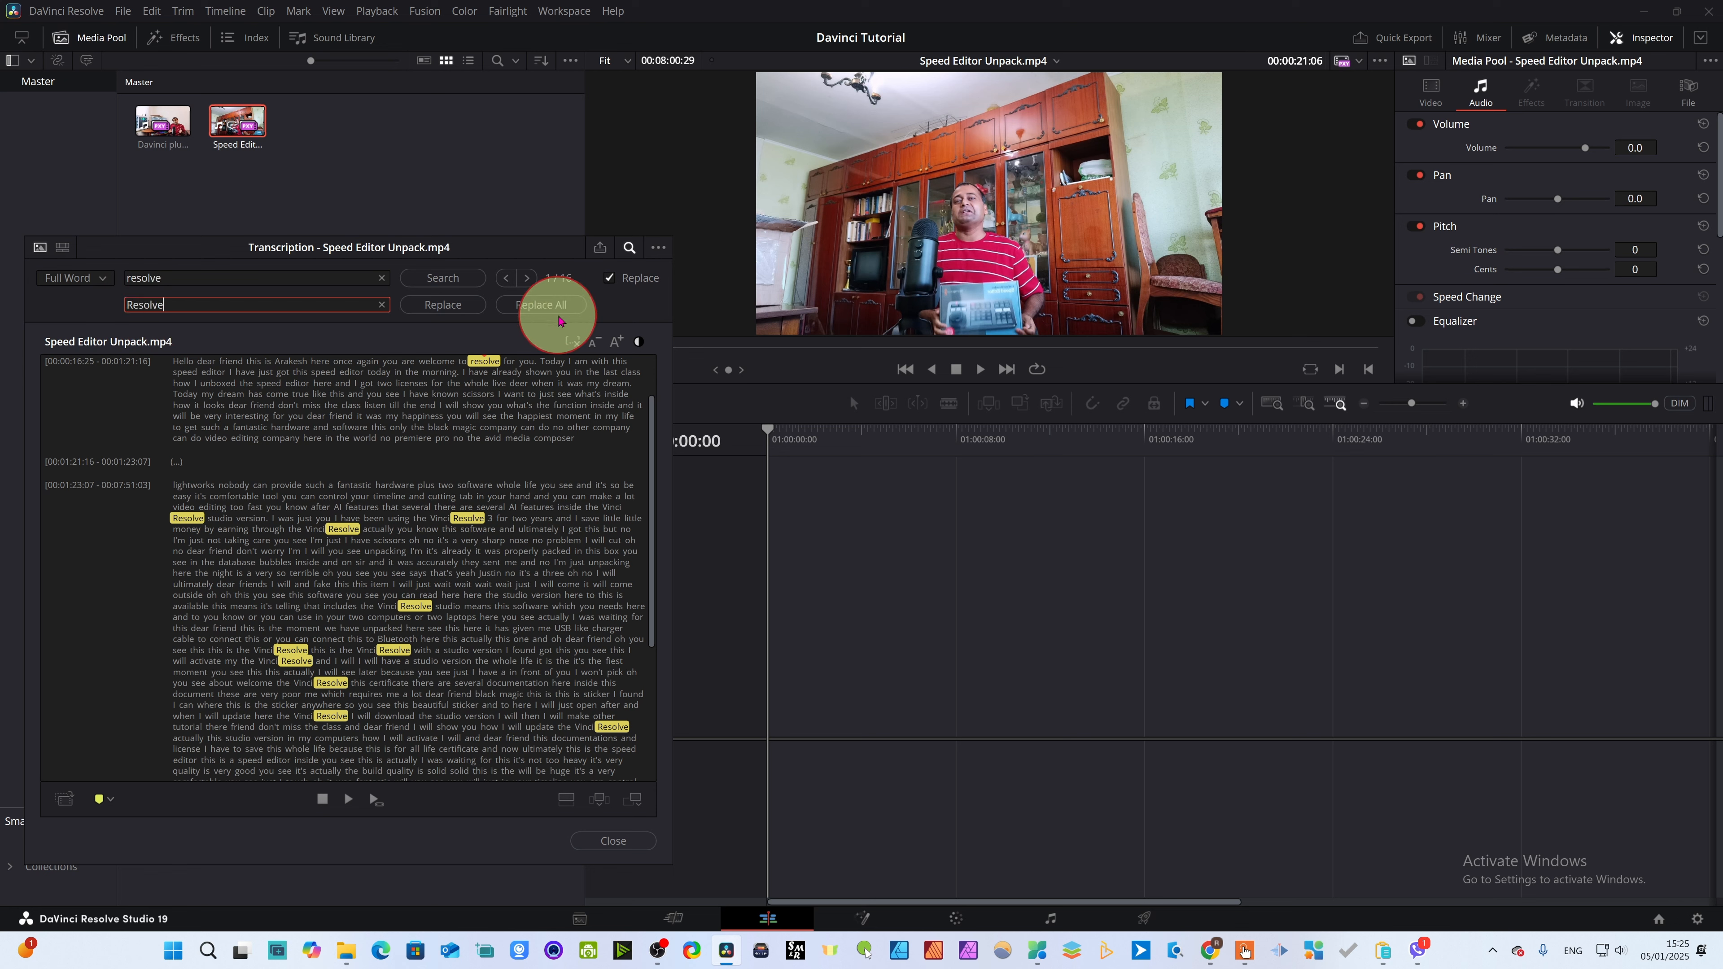
click(542, 308)
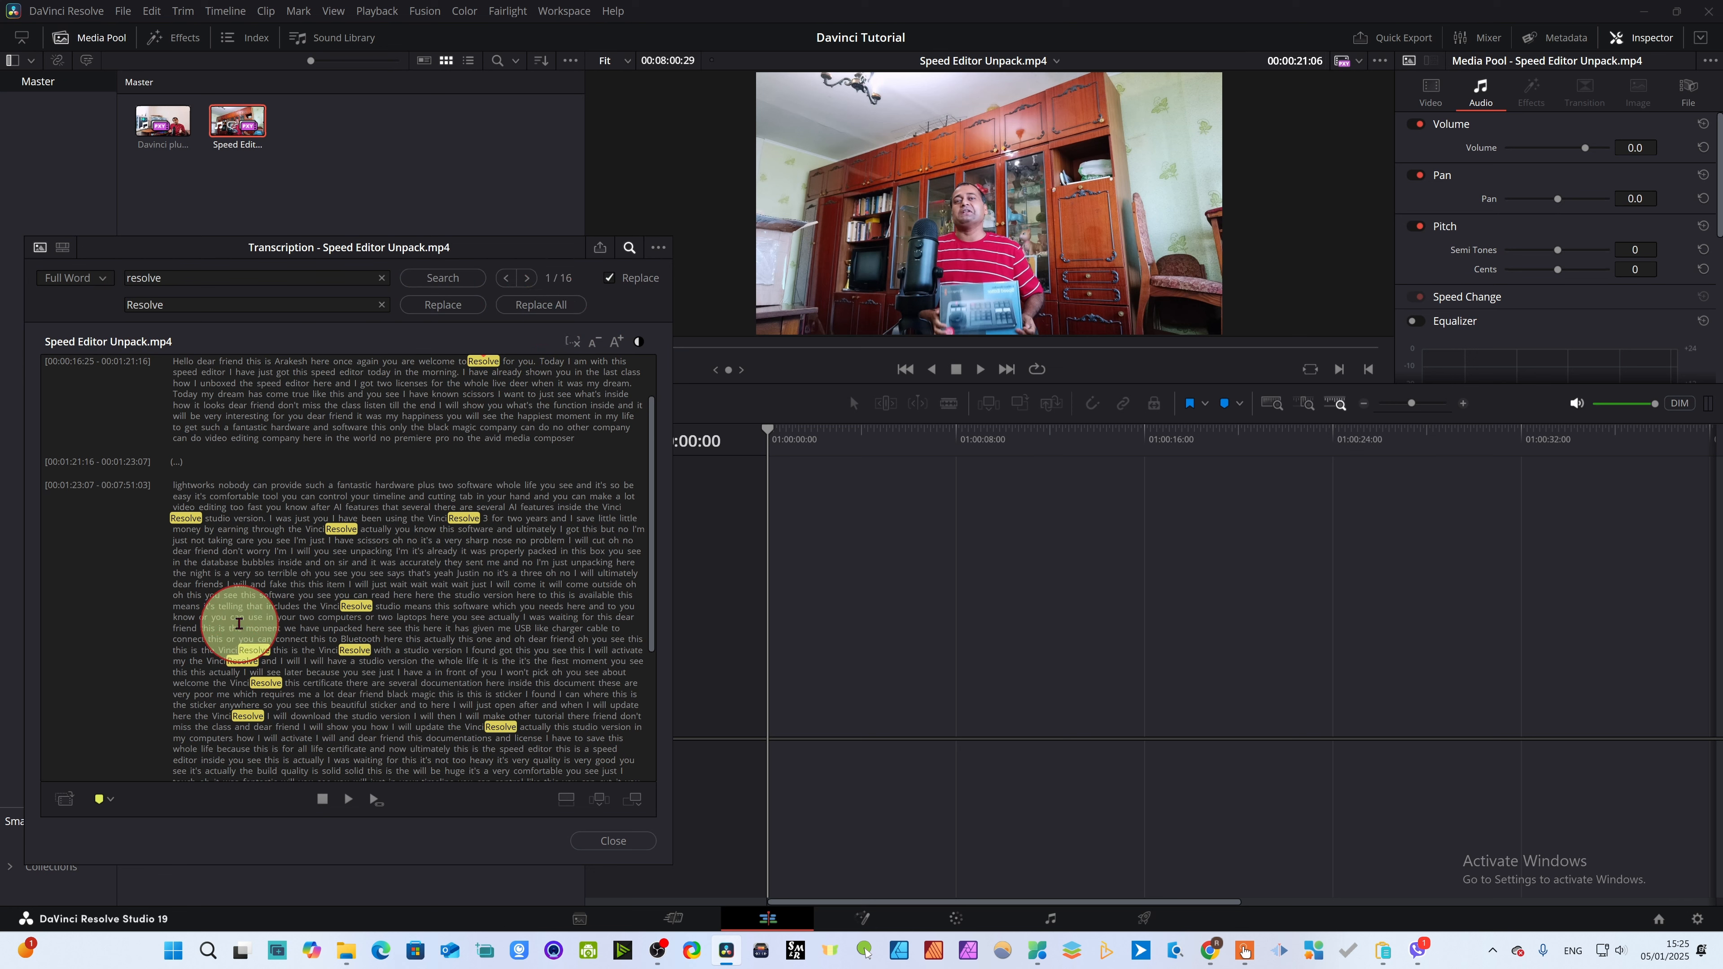
- Look through the highlighted "Resolve" replacements down to the end of the transcript
scroll(347, 536, down, 2)
scroll(385, 470, down, 2)
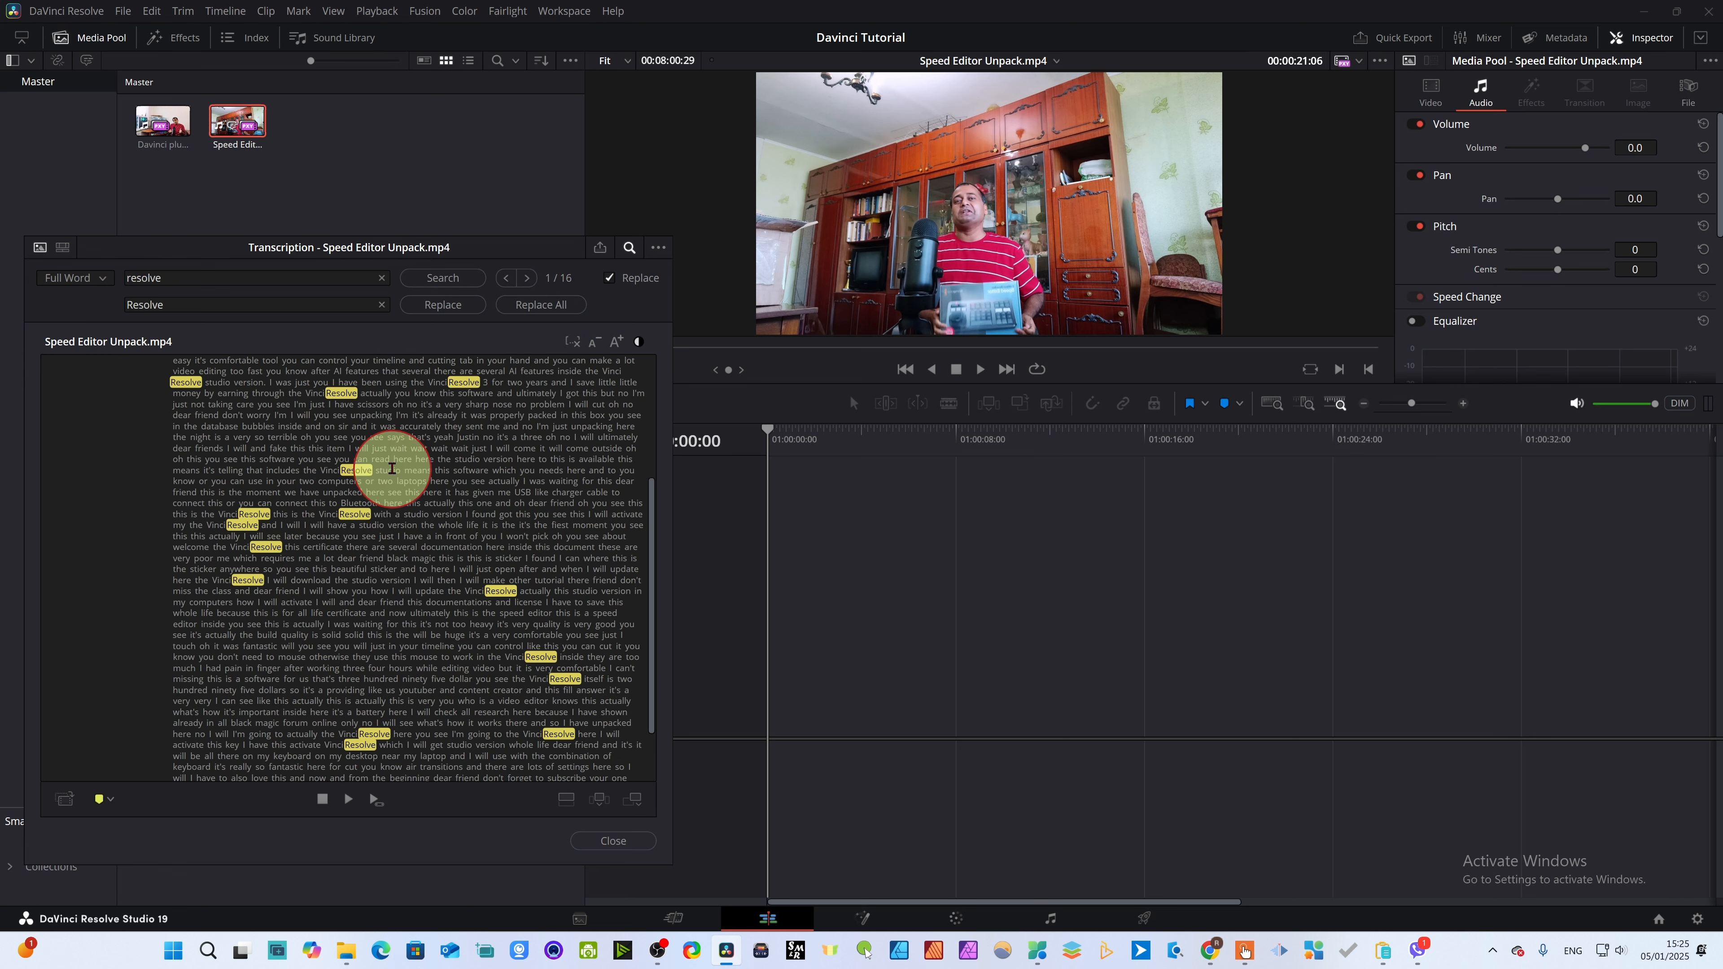
scroll(281, 534, down, 2)
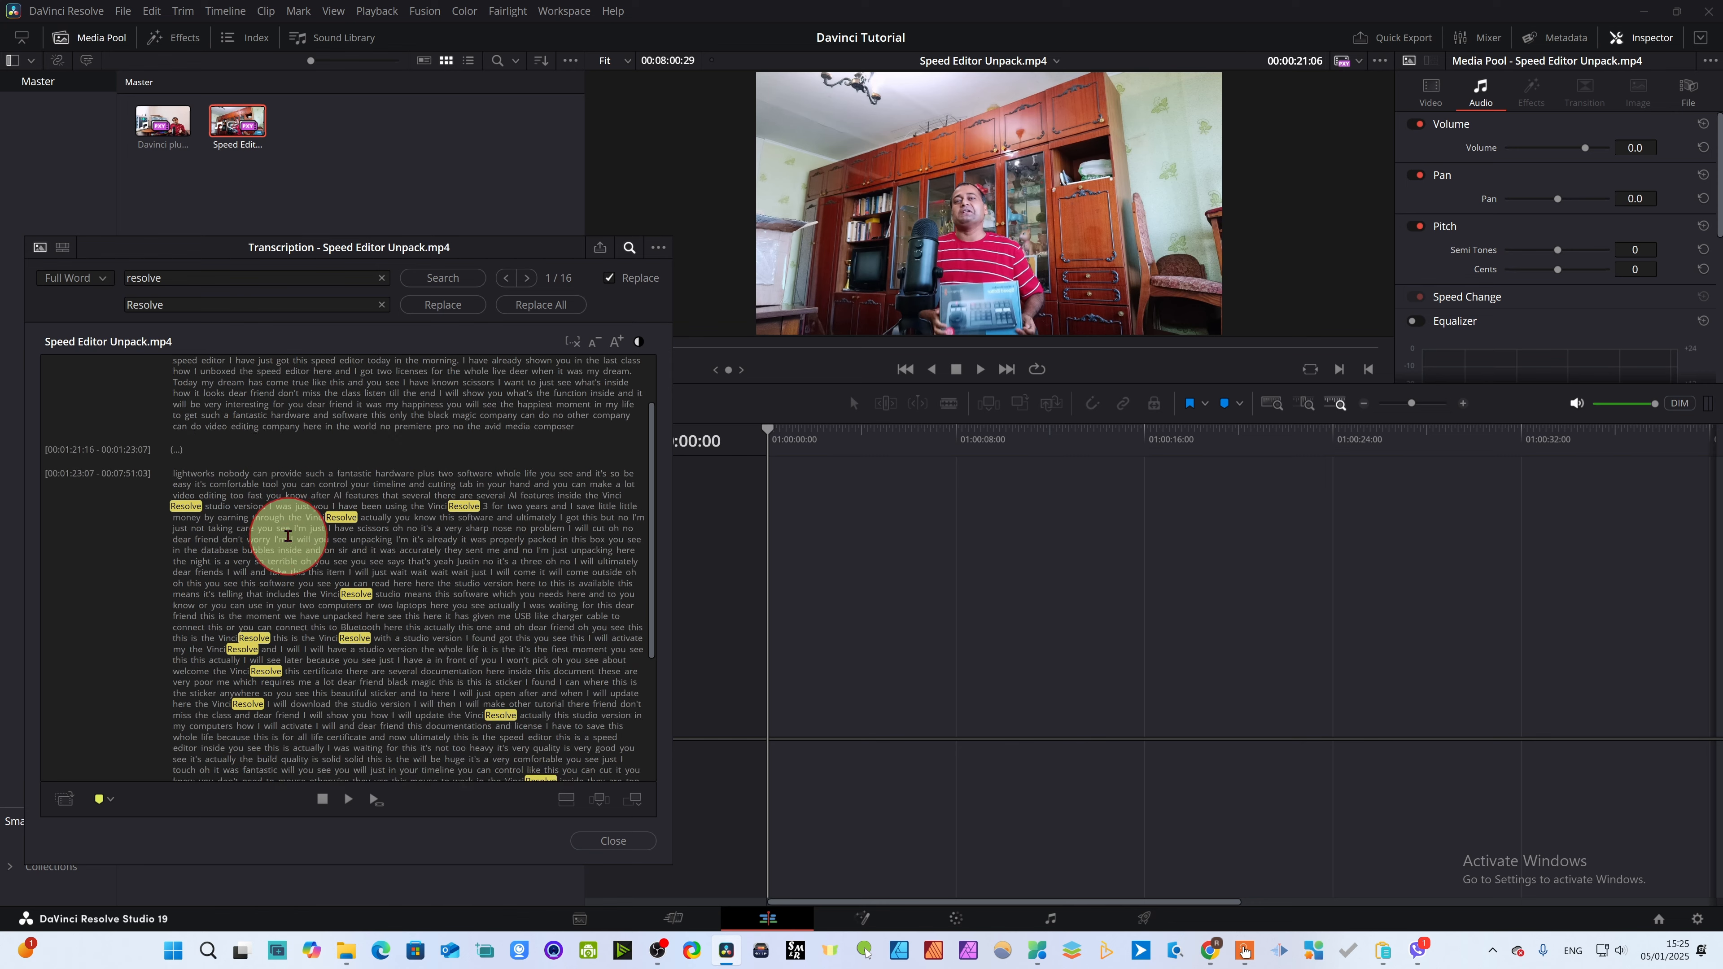
scroll(407, 645, down, 2)
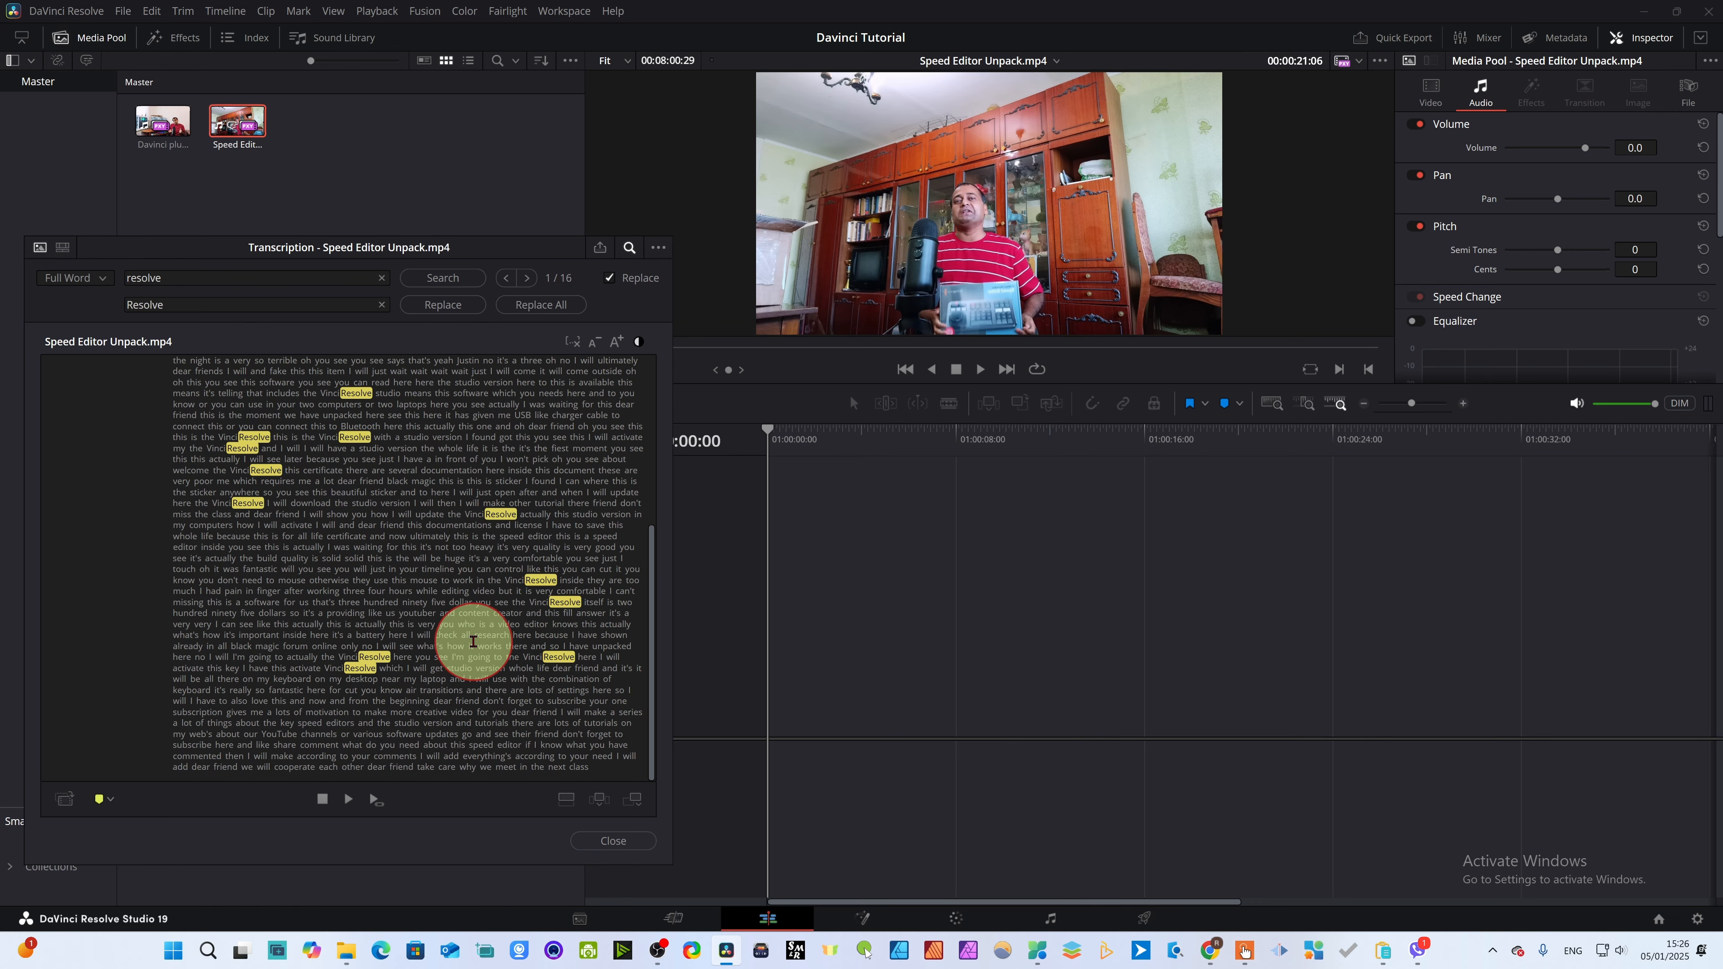
scroll(469, 634, down, 2)
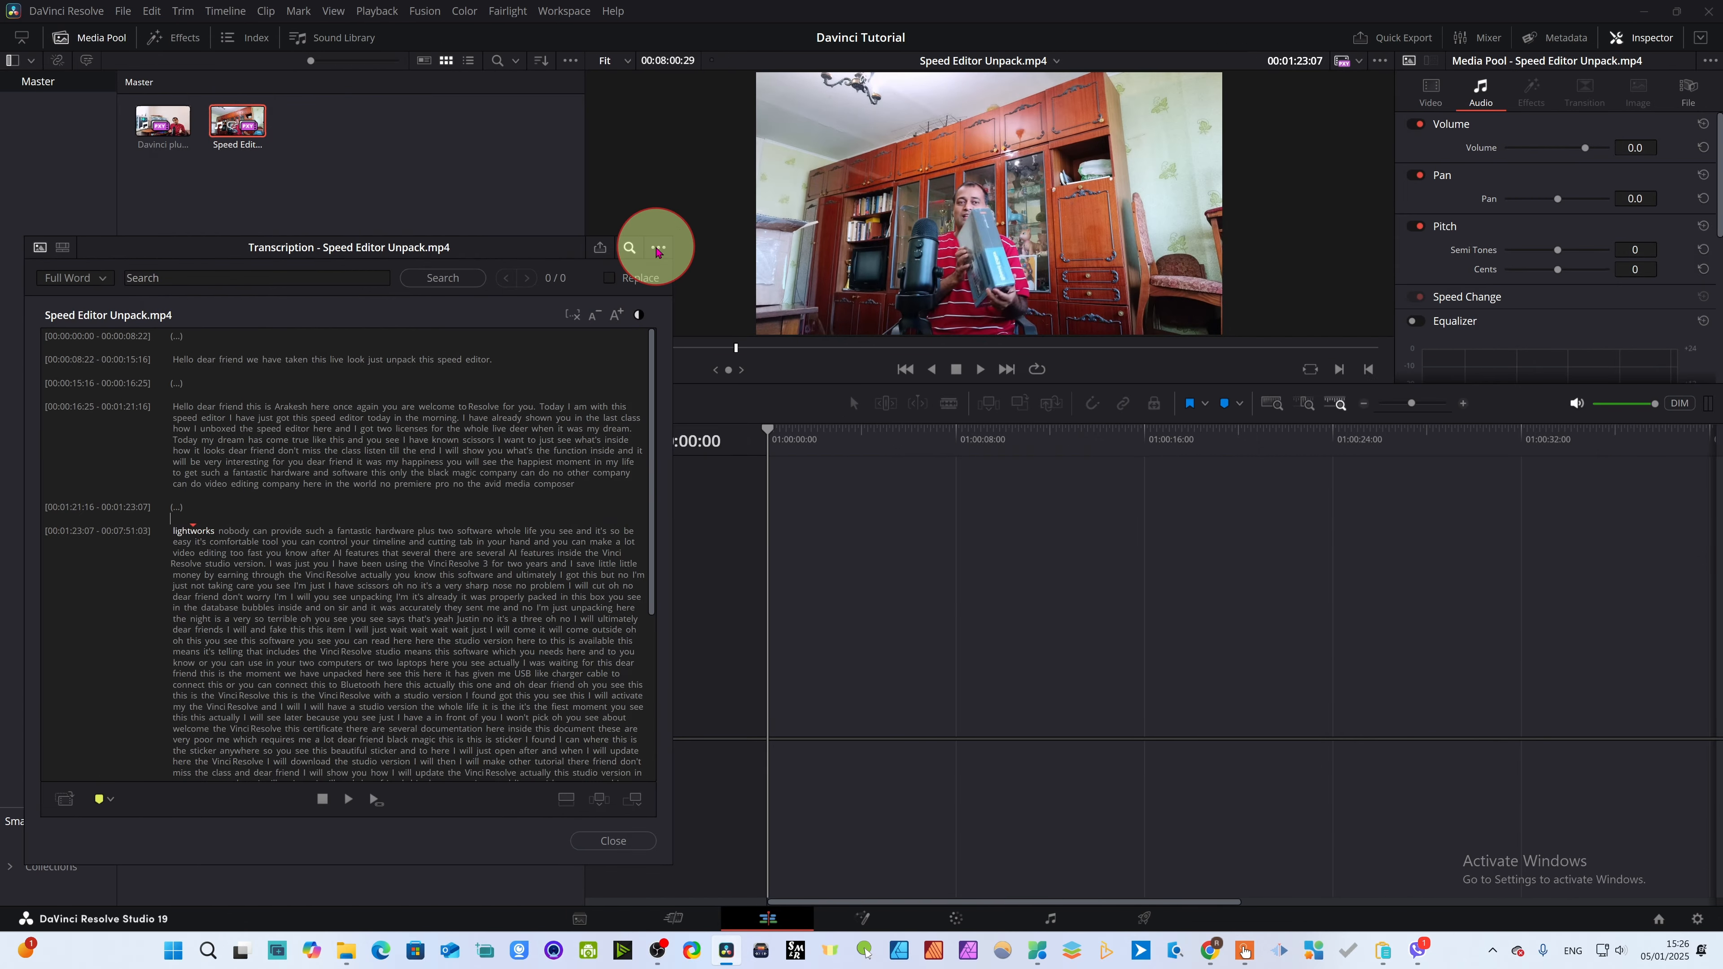
- Start a subtitle export of the transcript with the Subtitle Default preset, 42 characters per line, single lines and a 0-frame gap
click(657, 249)
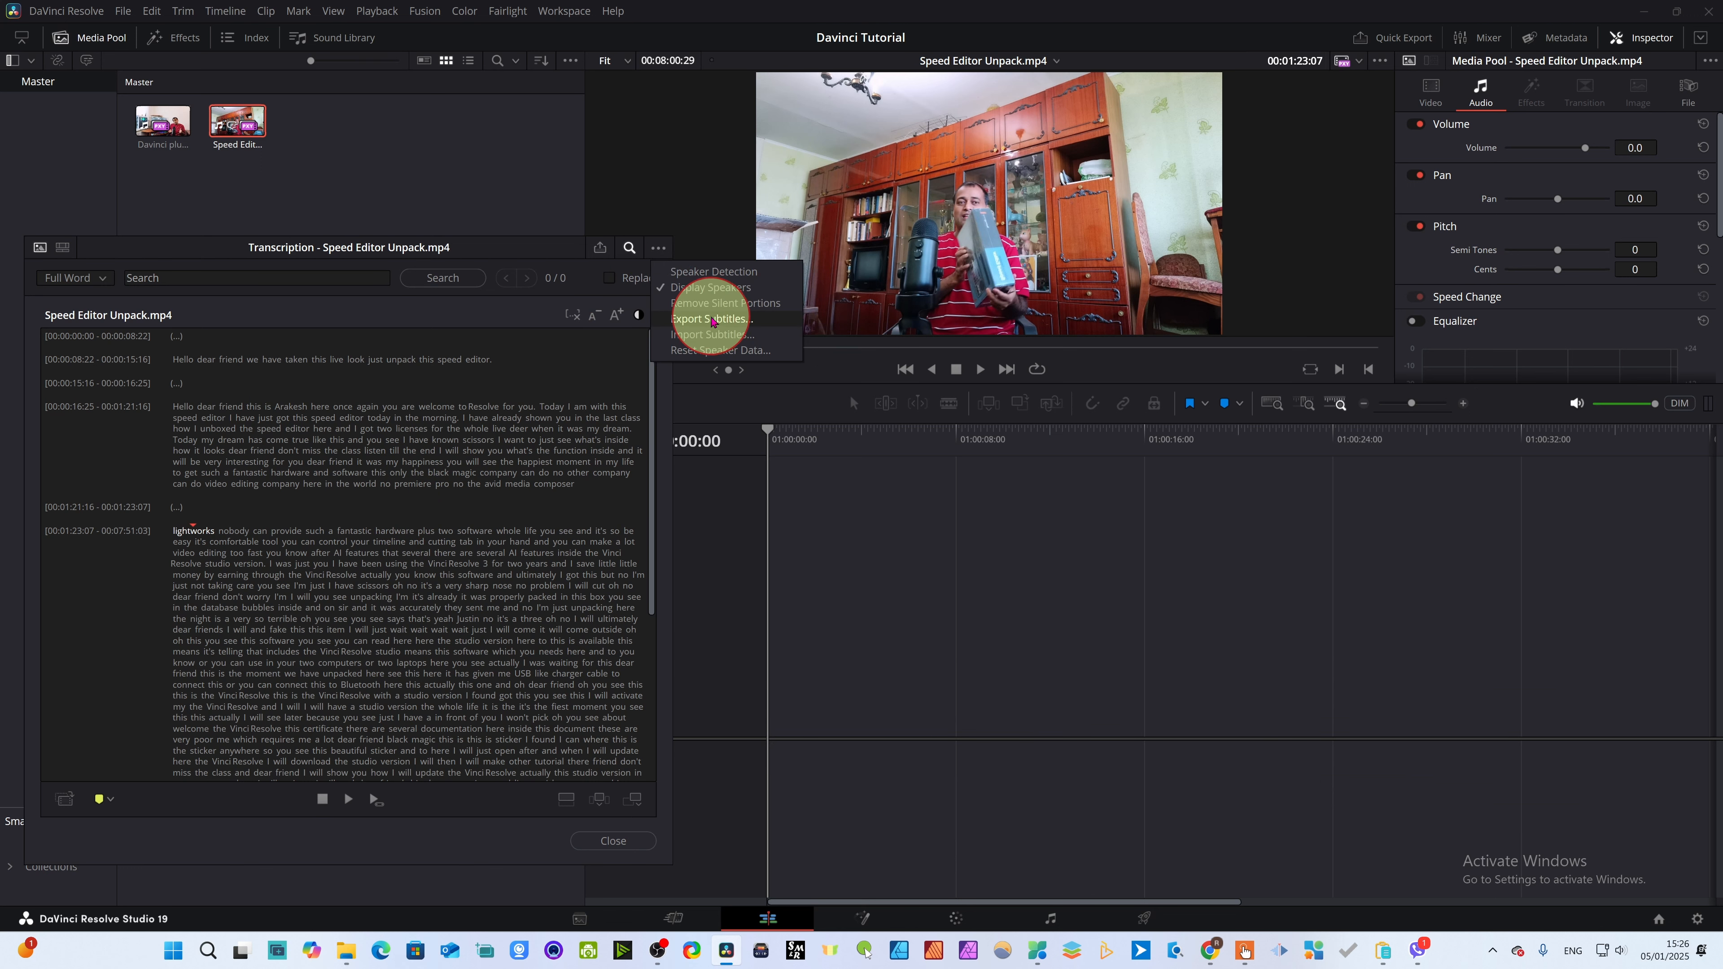
click(712, 320)
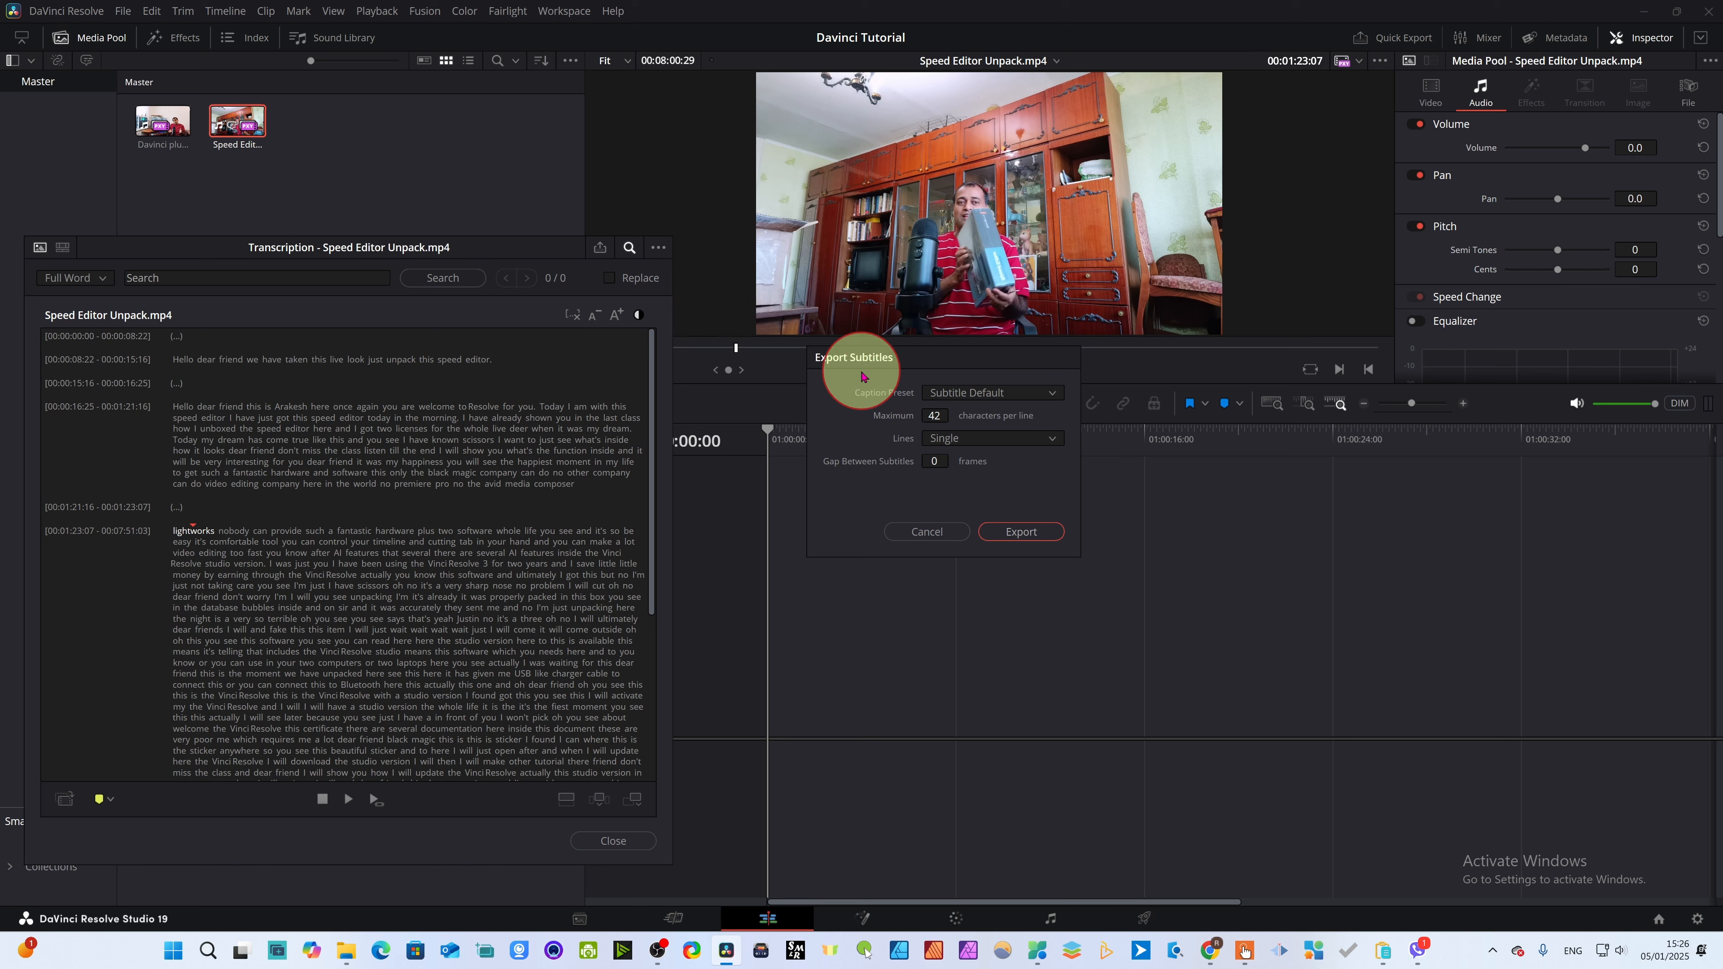
click(1020, 533)
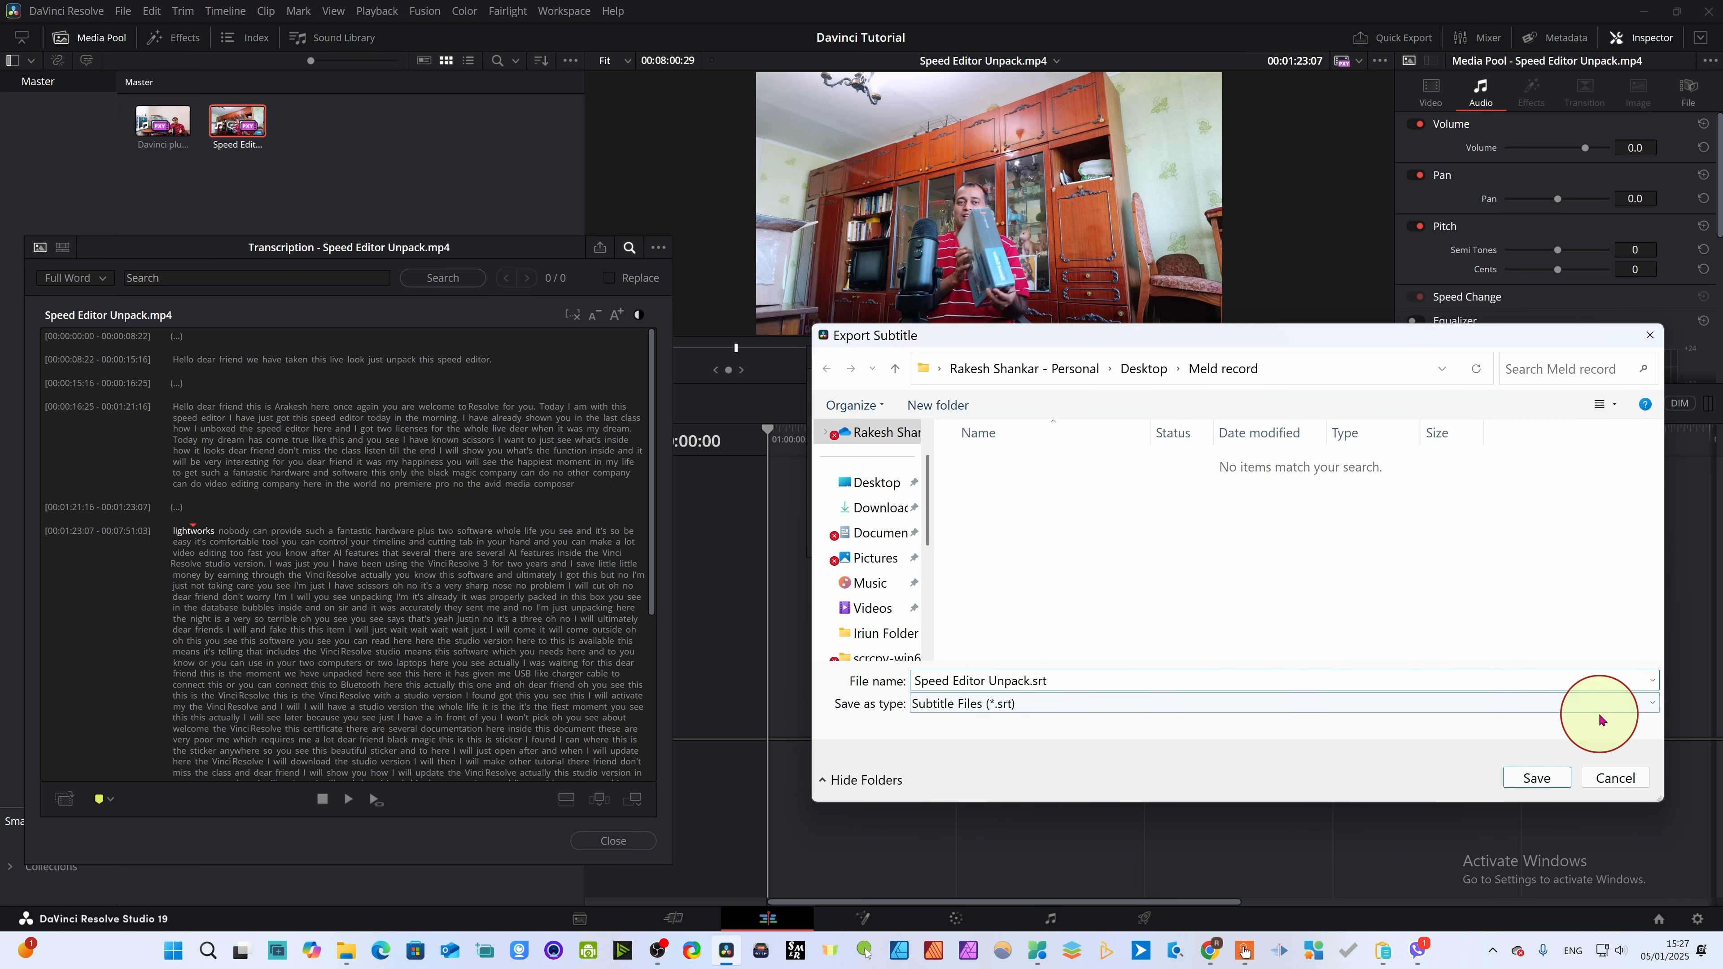
- Save the subtitles as Speed Editor Unpack.srt in the Meld record folder on the Desktop
click(1628, 704)
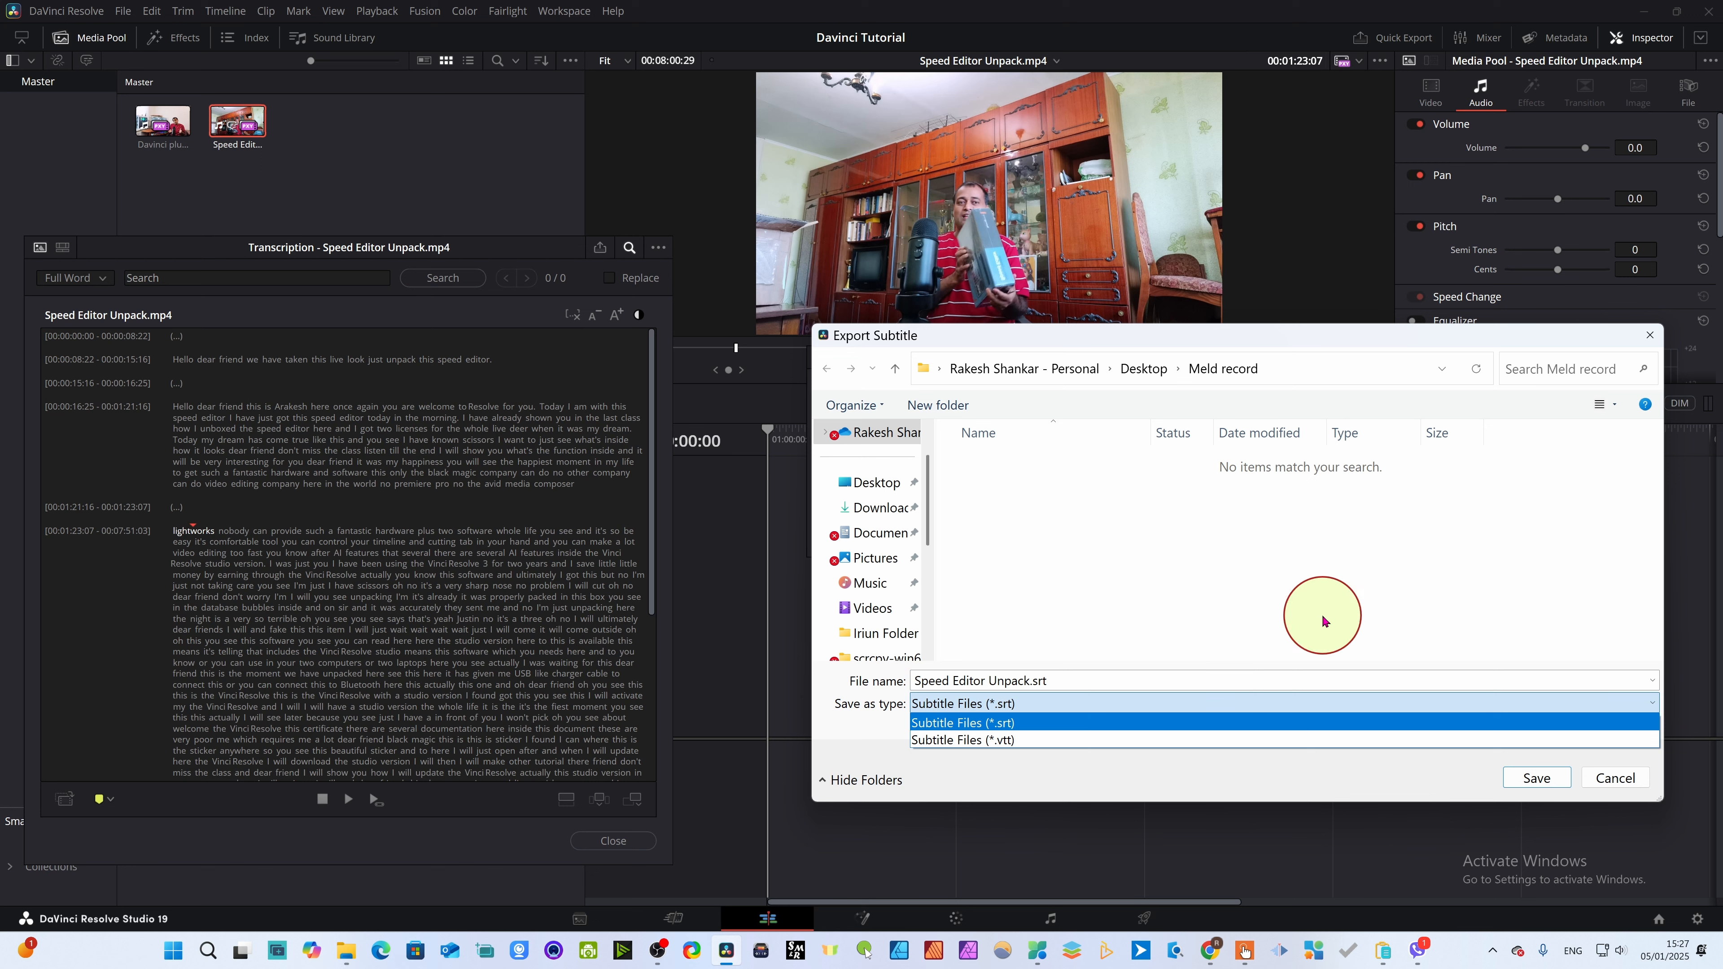
click(1324, 621)
scroll(865, 495, down, 5)
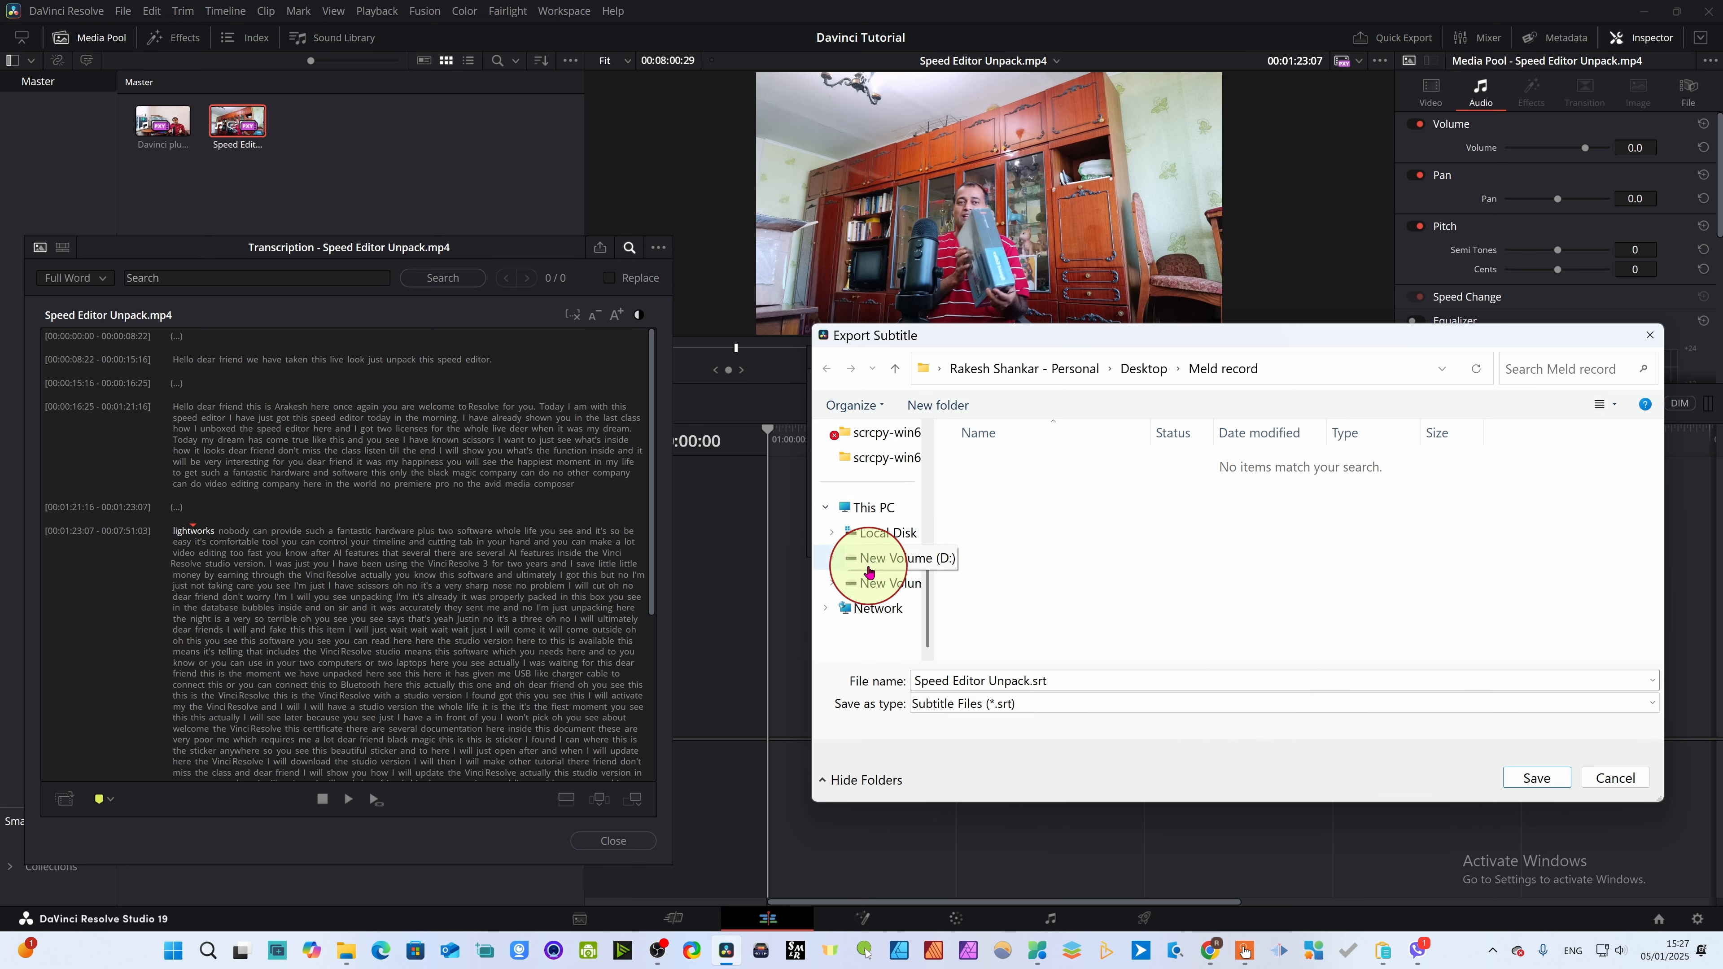
scroll(869, 572, up, 3)
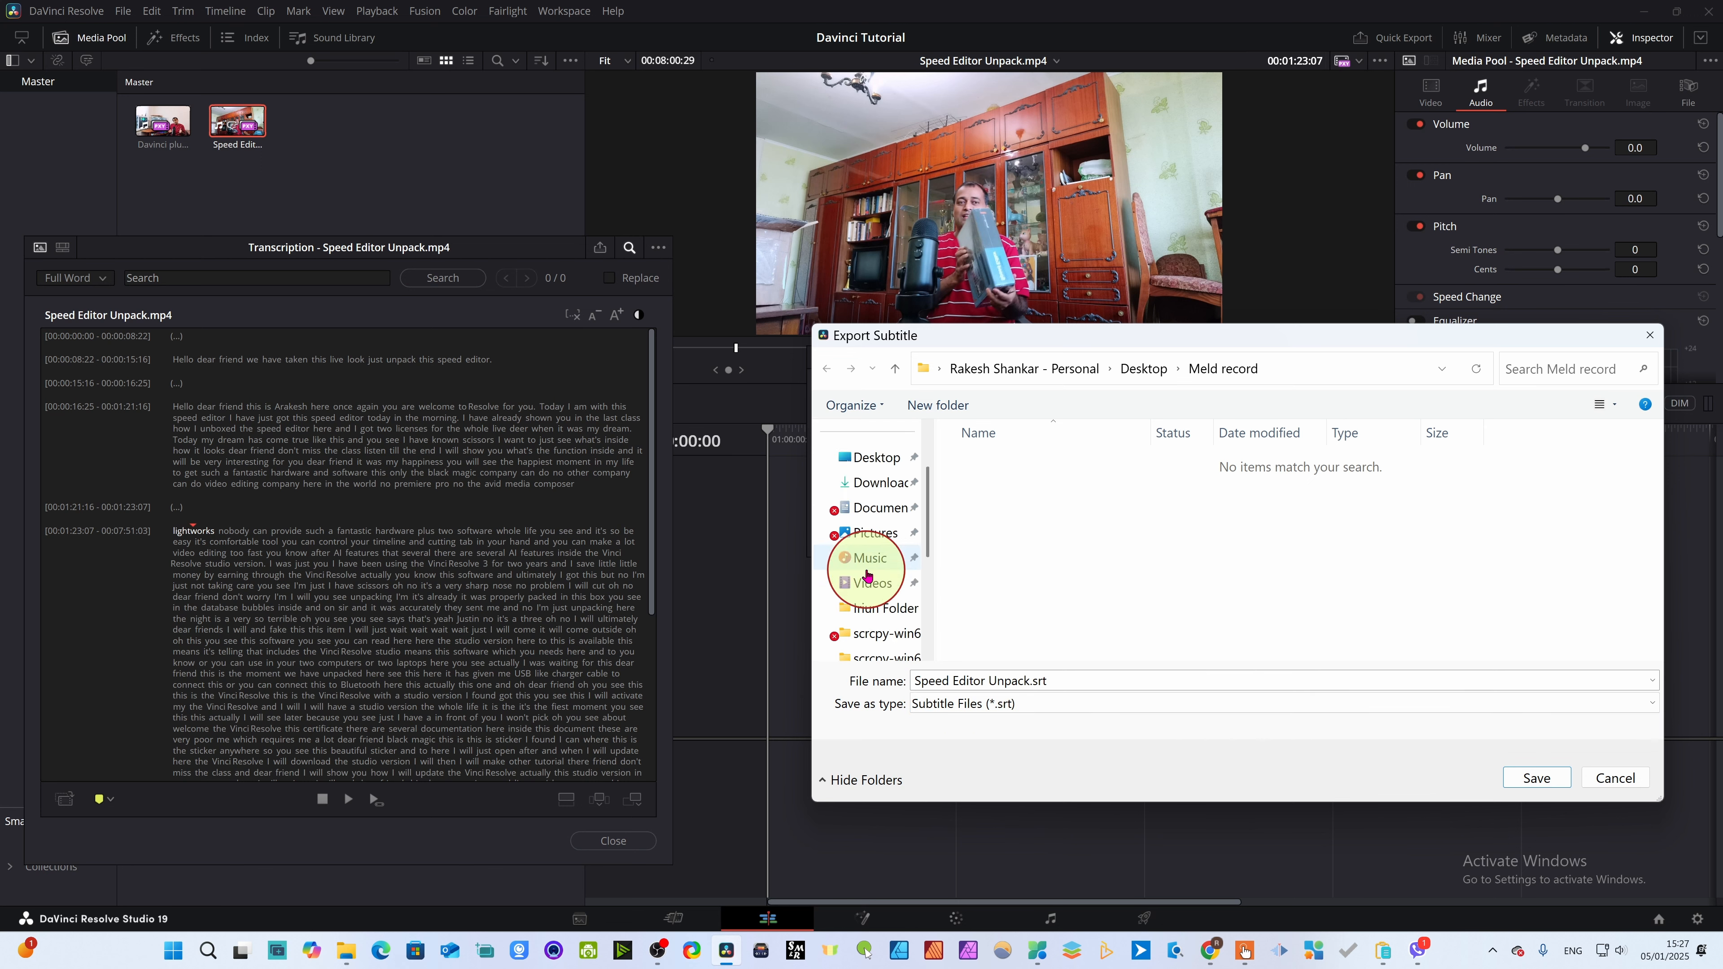
click(872, 457)
click(1008, 546)
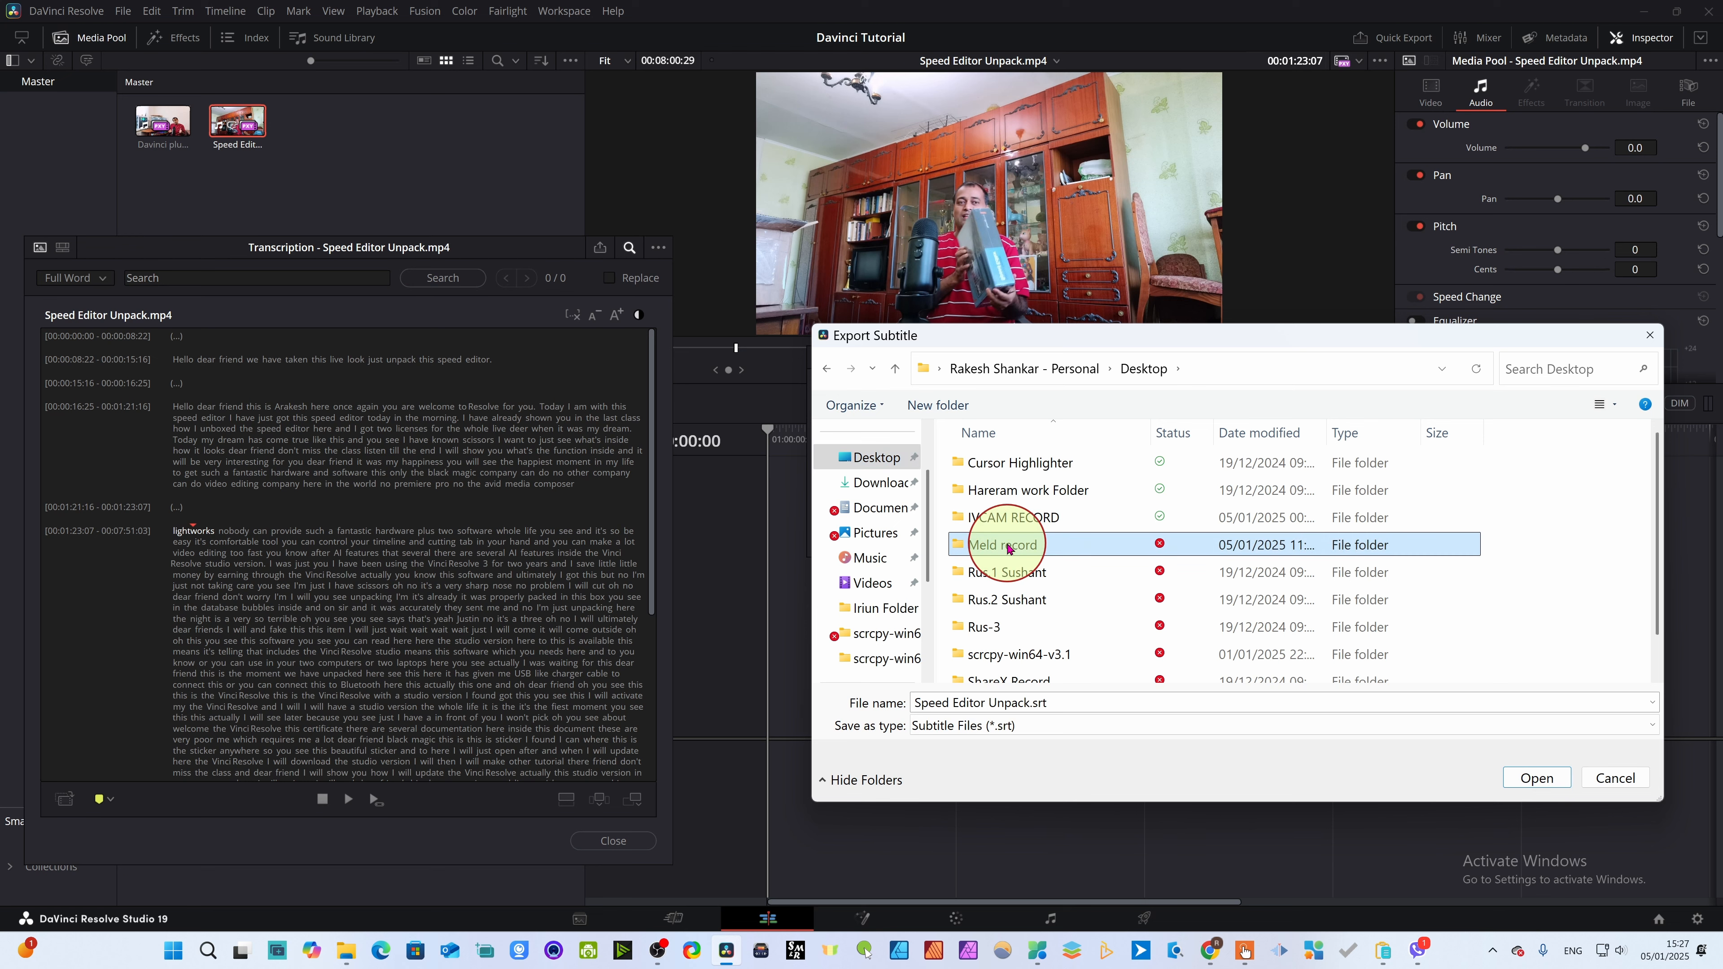
double_click(1062, 545)
click(1520, 778)
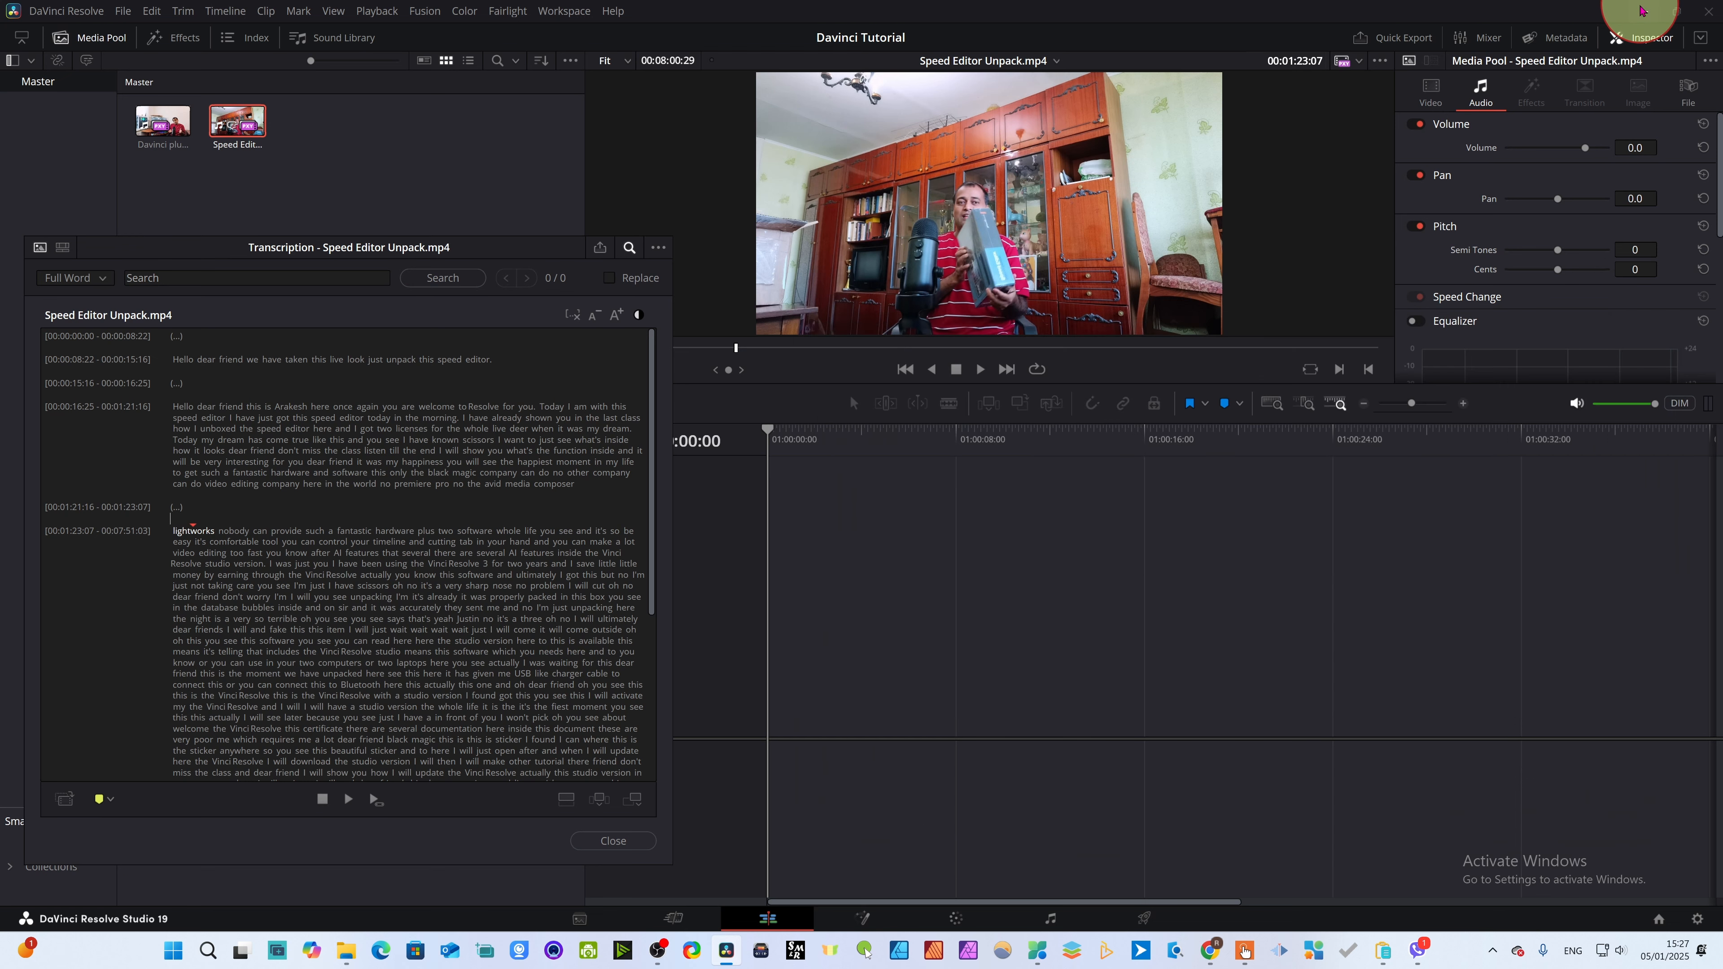
- Open the Meld record folder from the desktop and open Speed Editor Unpack.srt in Notepad just once
click(1642, 10)
double_click(200, 112)
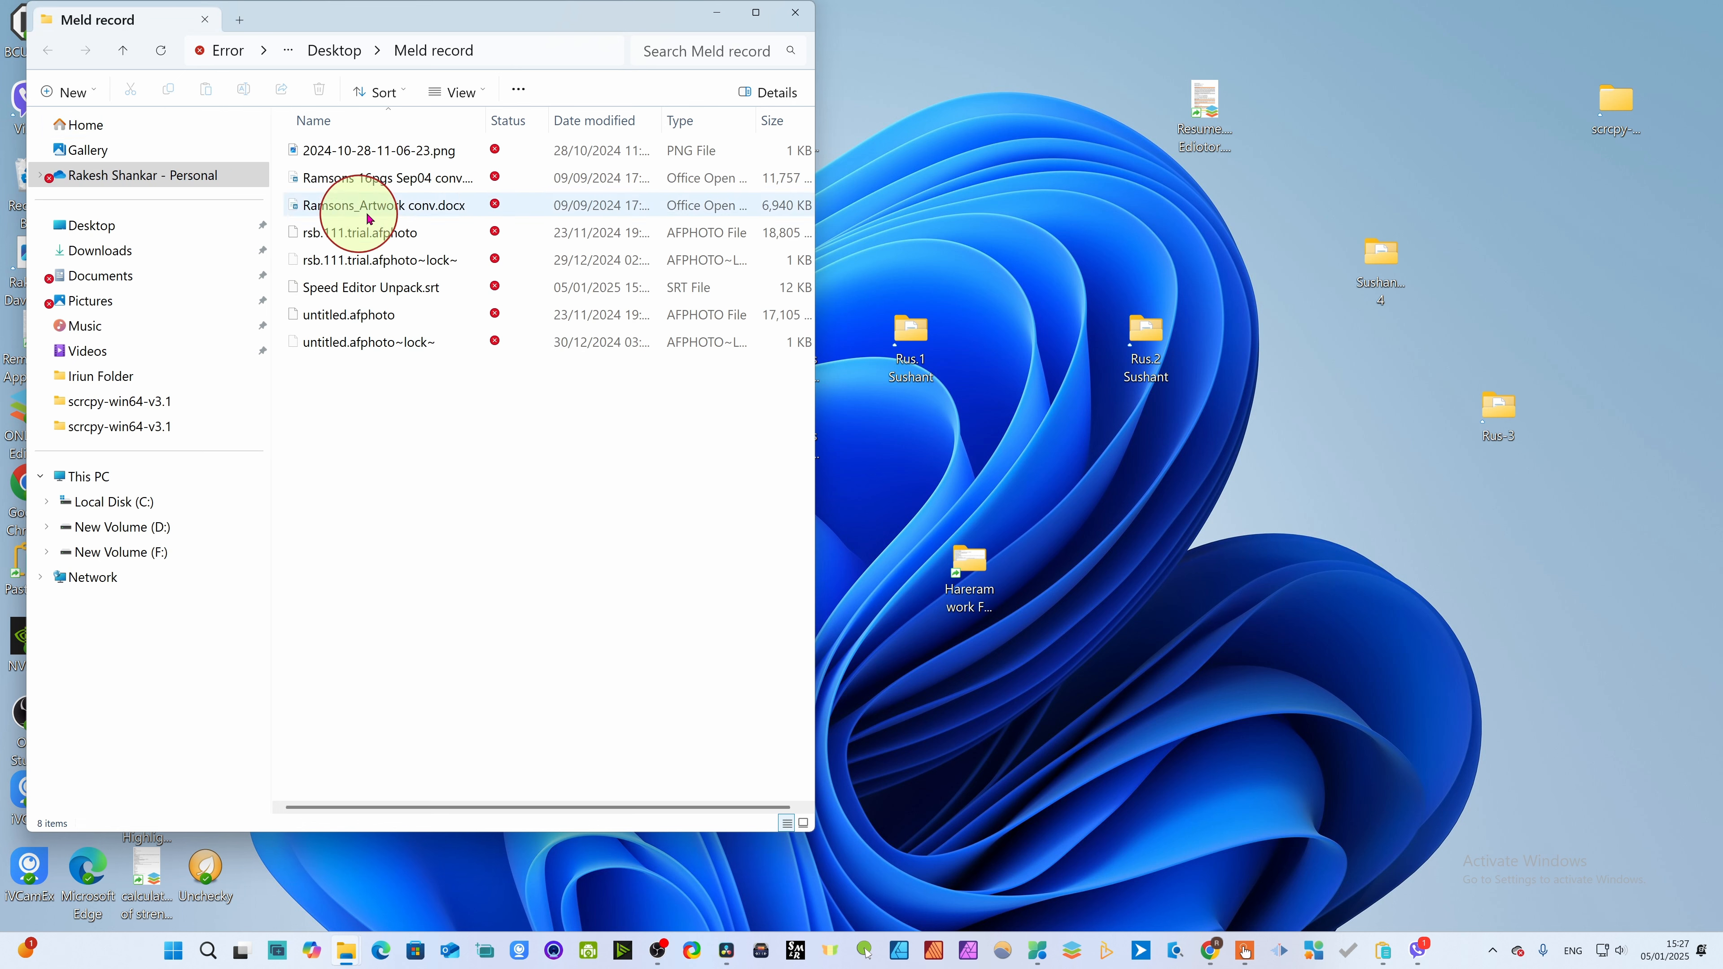
click(403, 291)
double_click(402, 291)
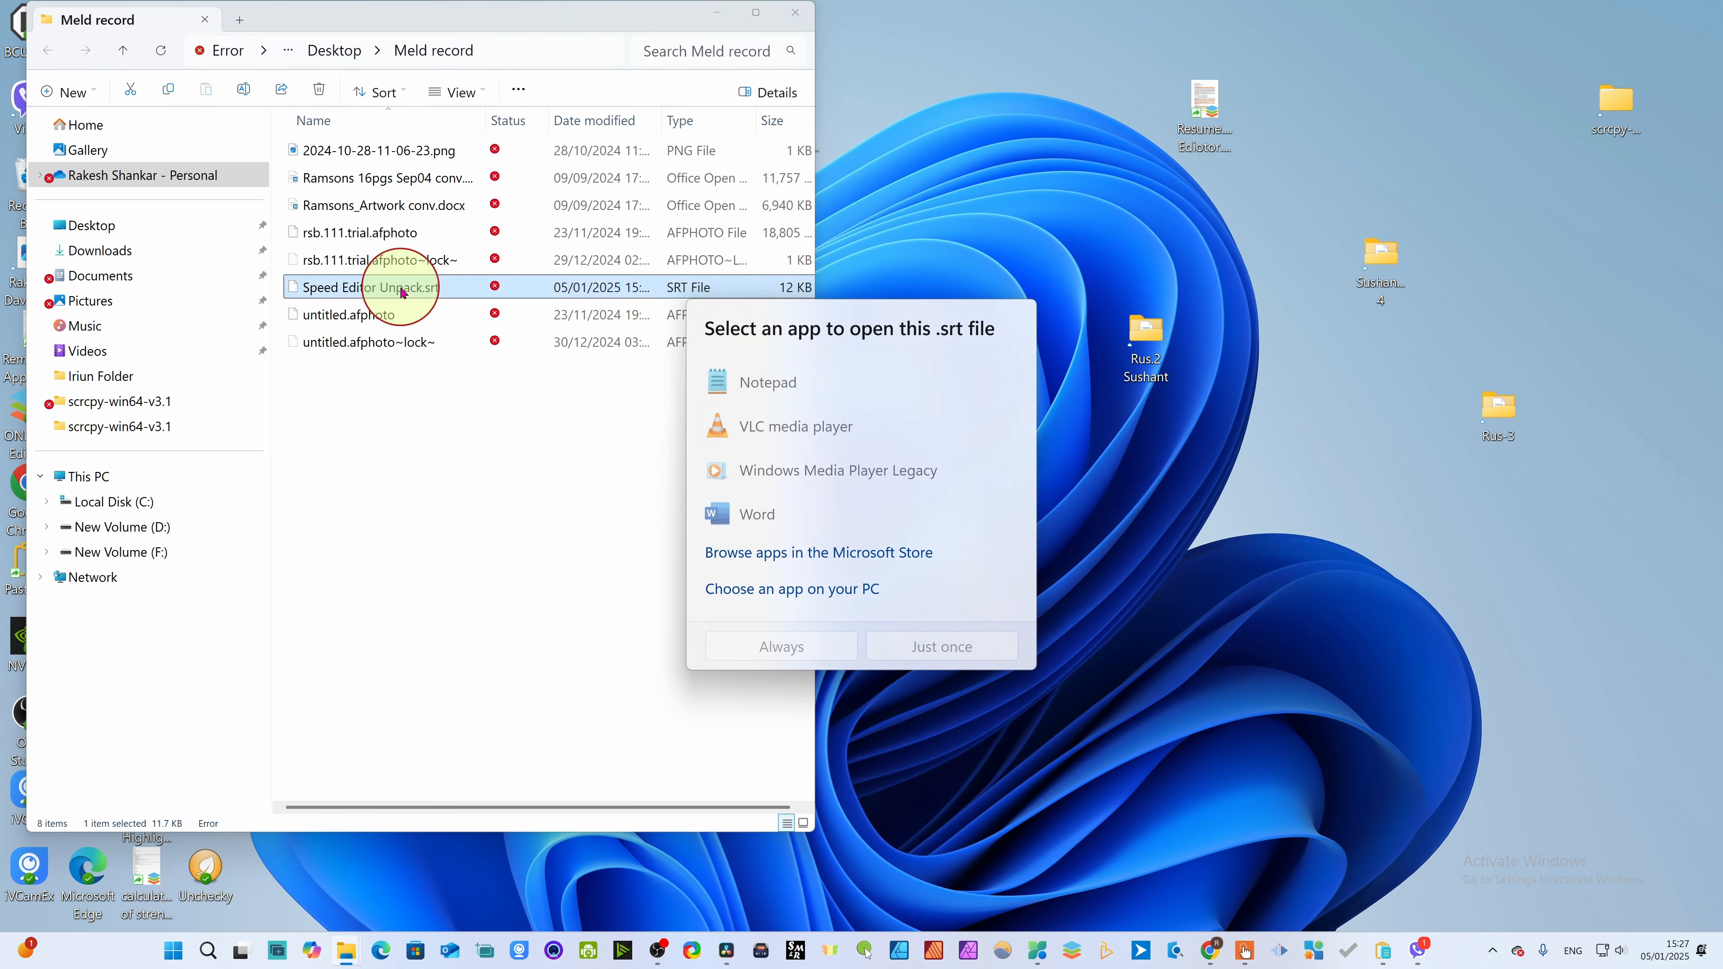
click(804, 376)
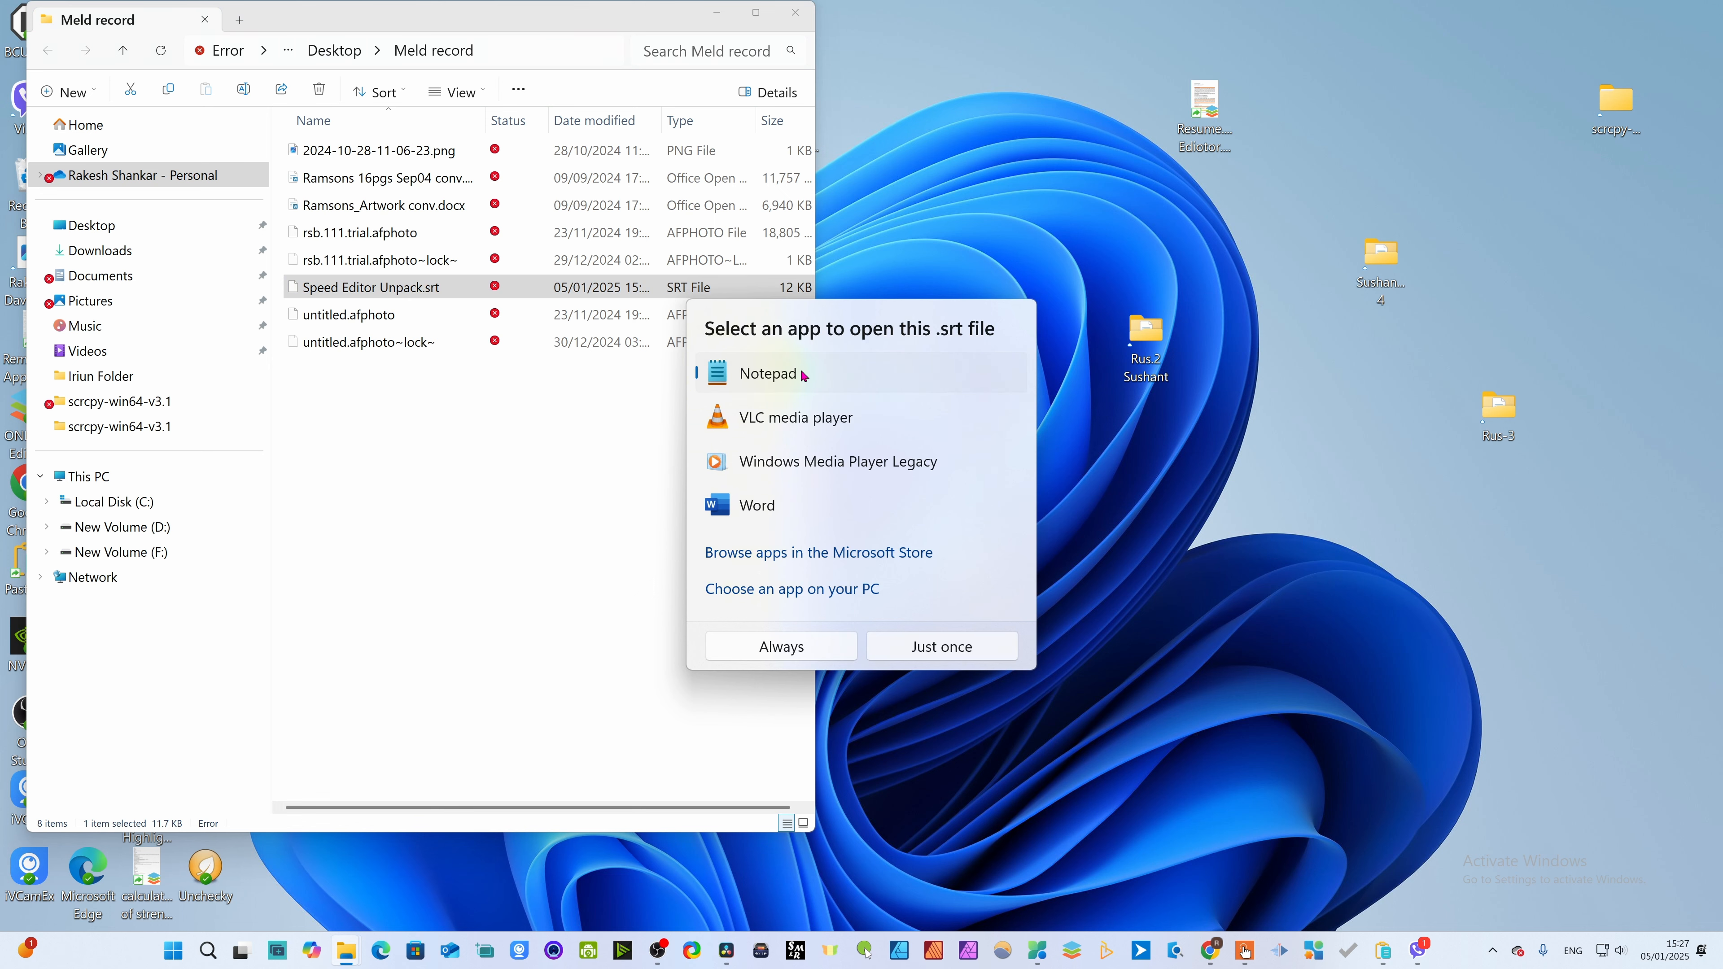
click(939, 647)
- Read through the numbered, time-coded captions in the exported subtitle file, and close Notepad
scroll(558, 374, down, 12)
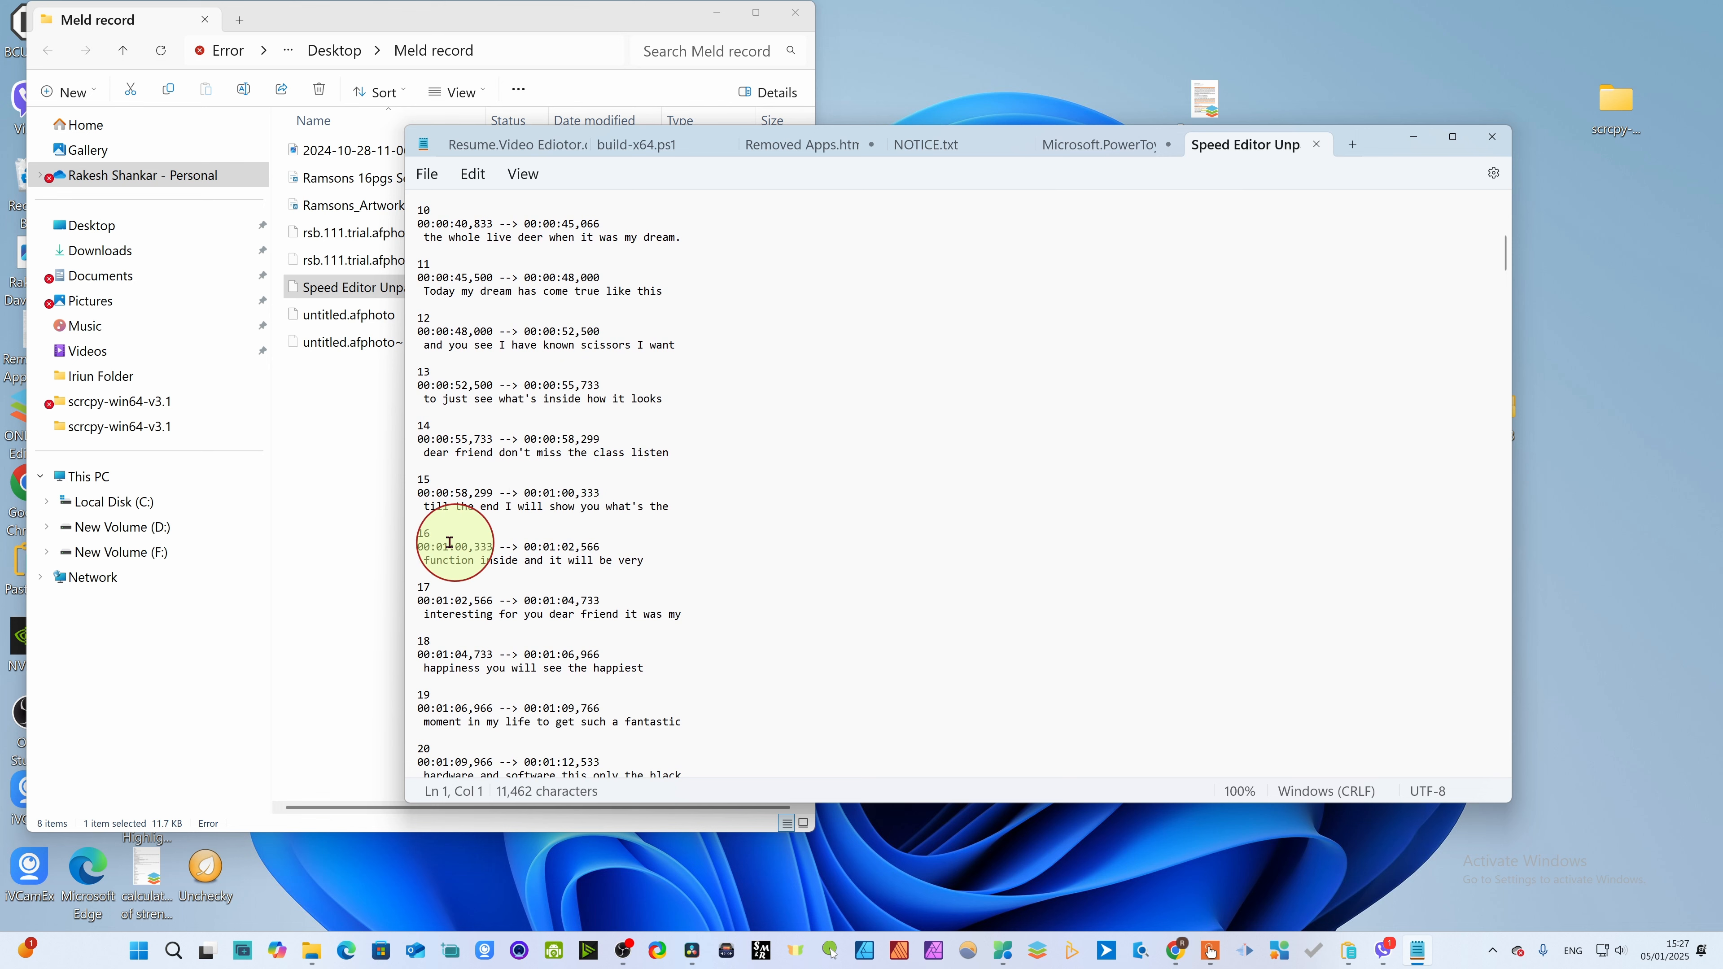
scroll(624, 531, down, 7)
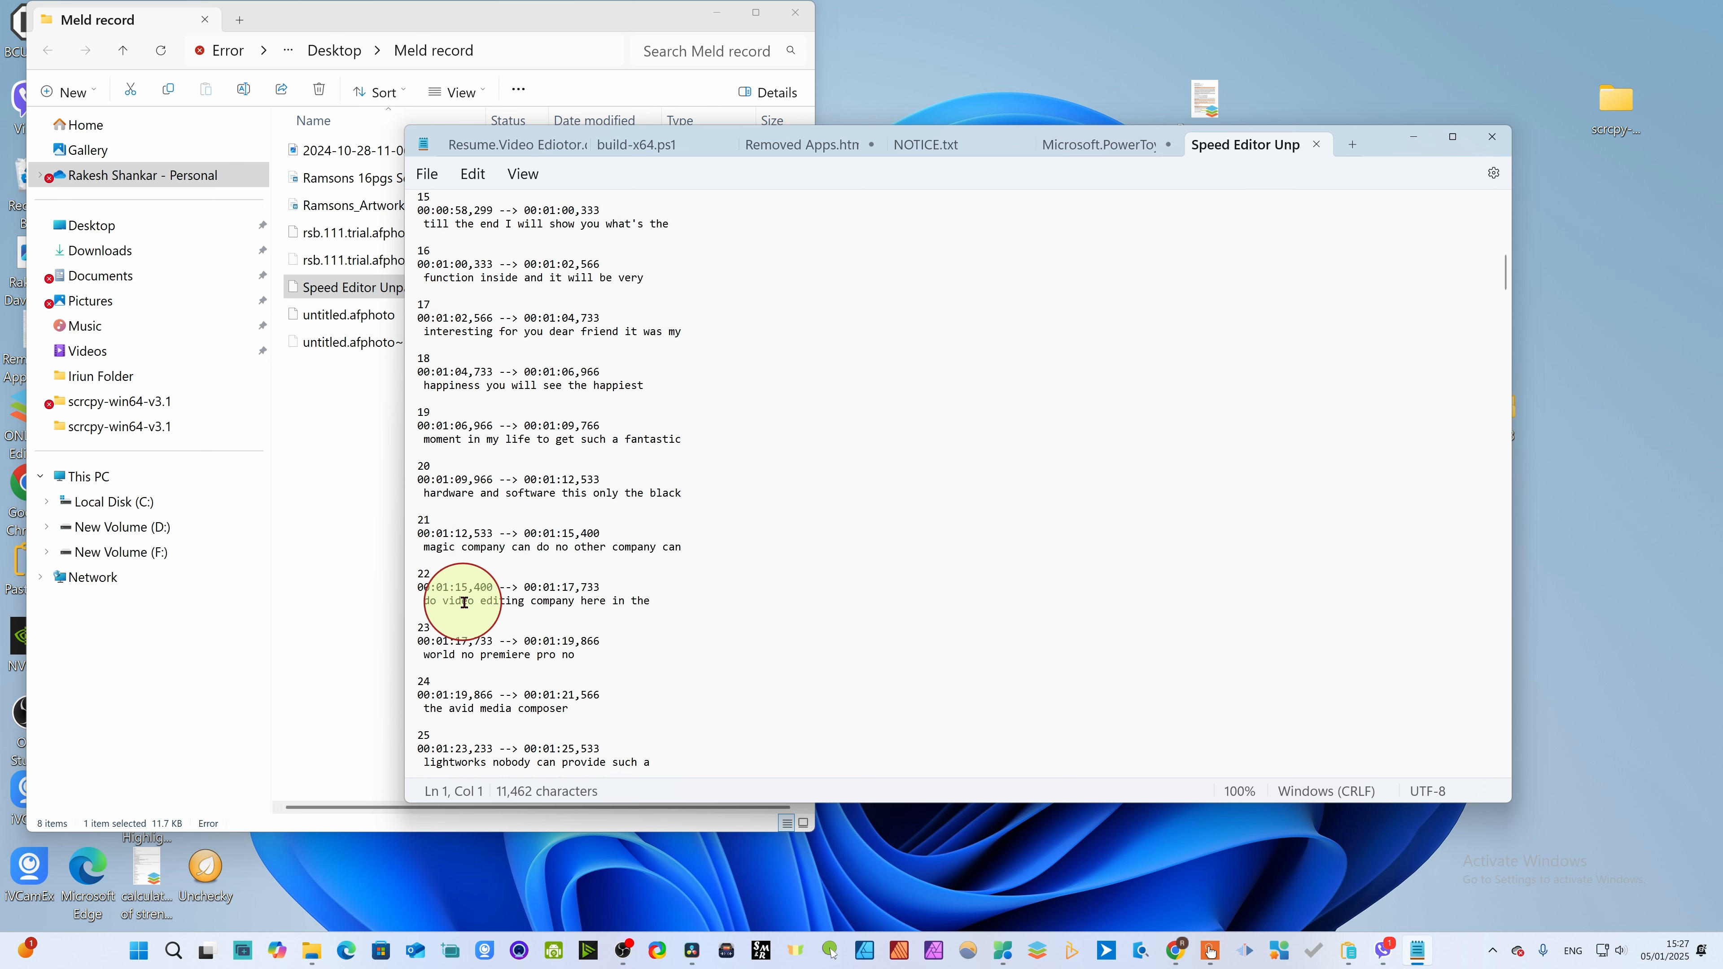
scroll(464, 602, down, 5)
scroll(591, 598, down, 9)
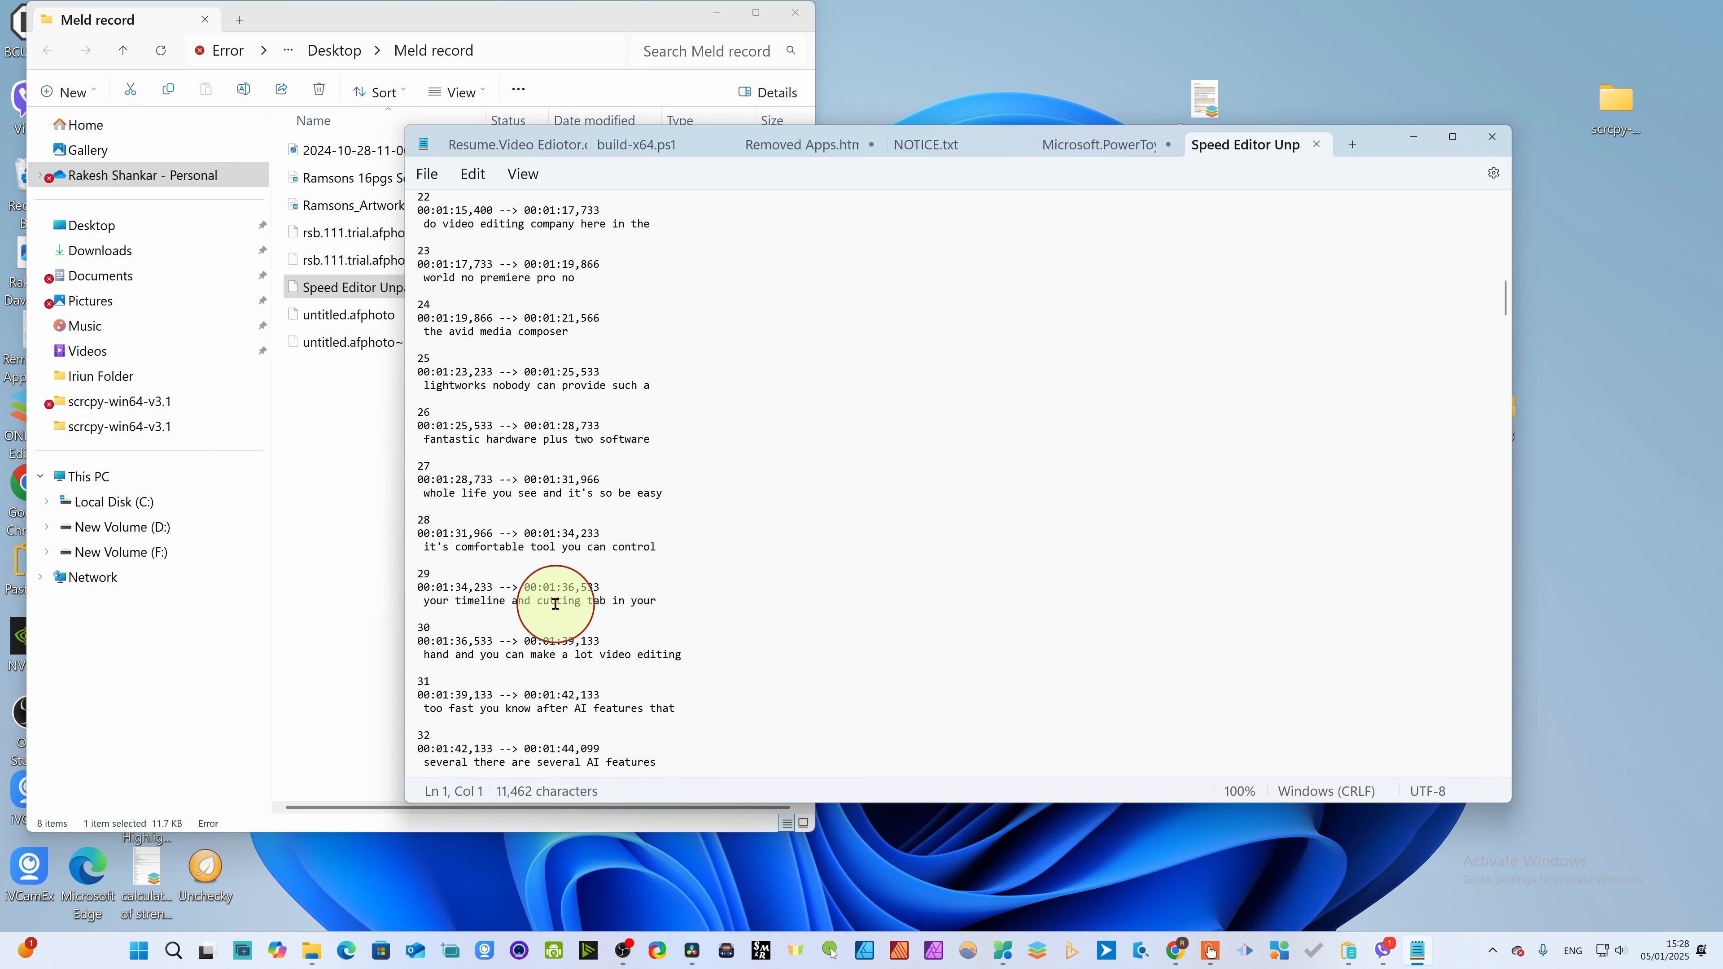
scroll(545, 352, down, 2)
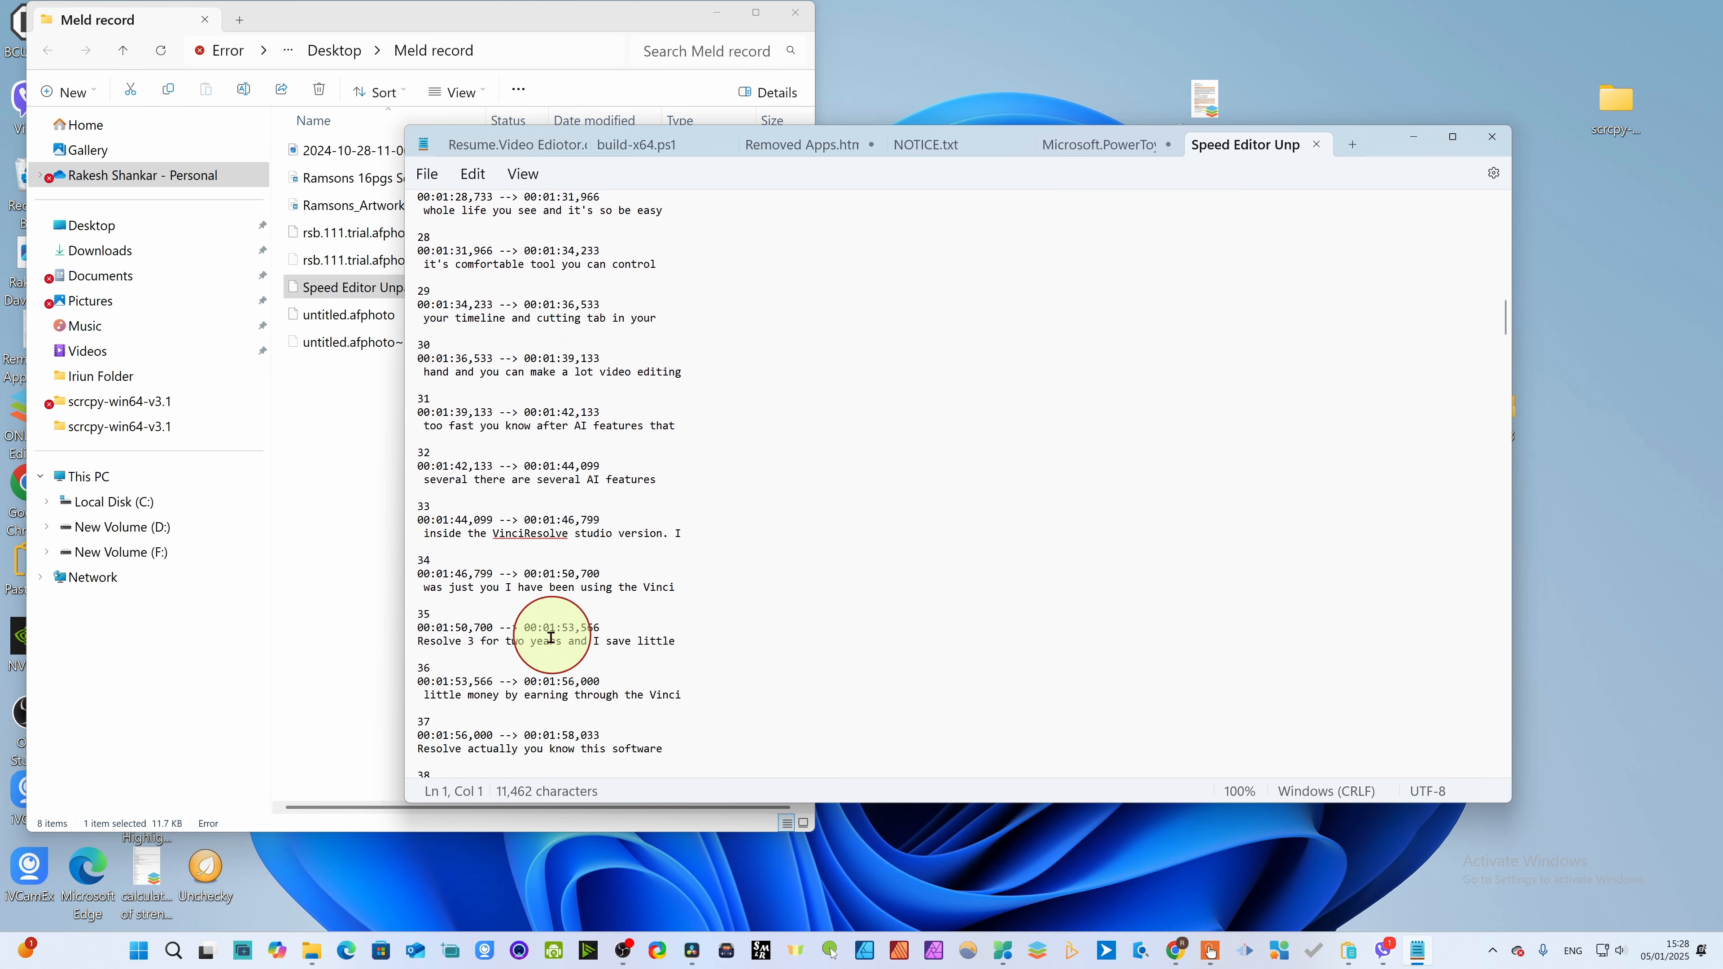
scroll(551, 637, down, 20)
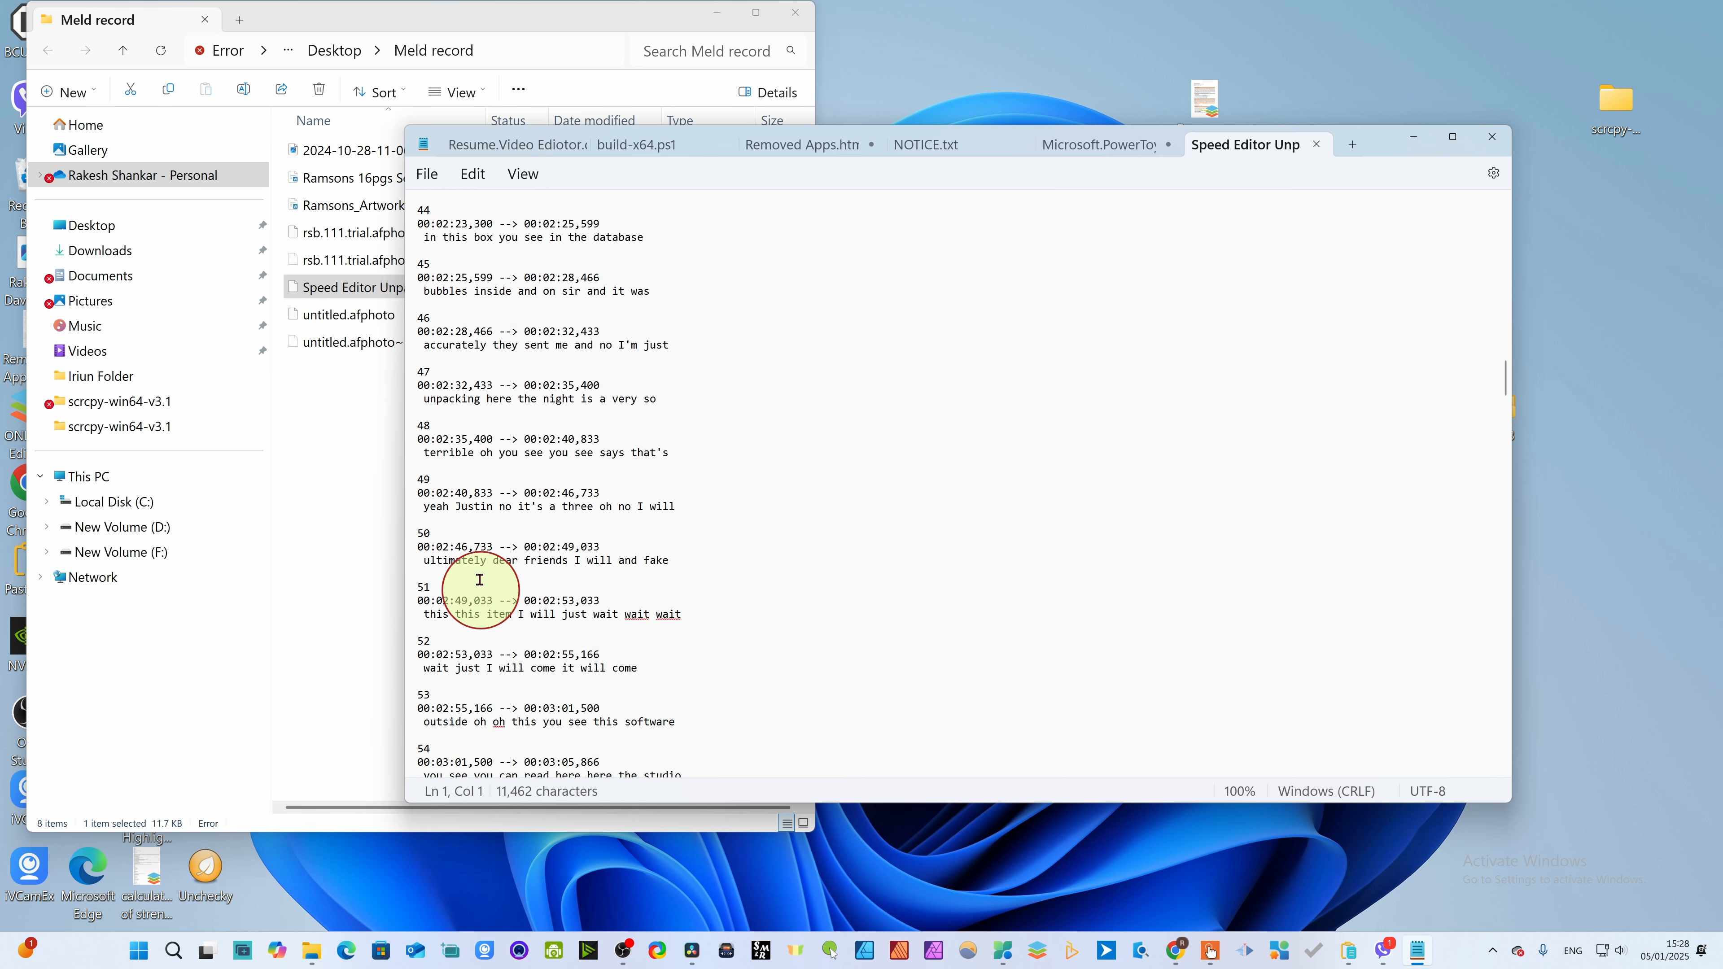
scroll(479, 617, down, 5)
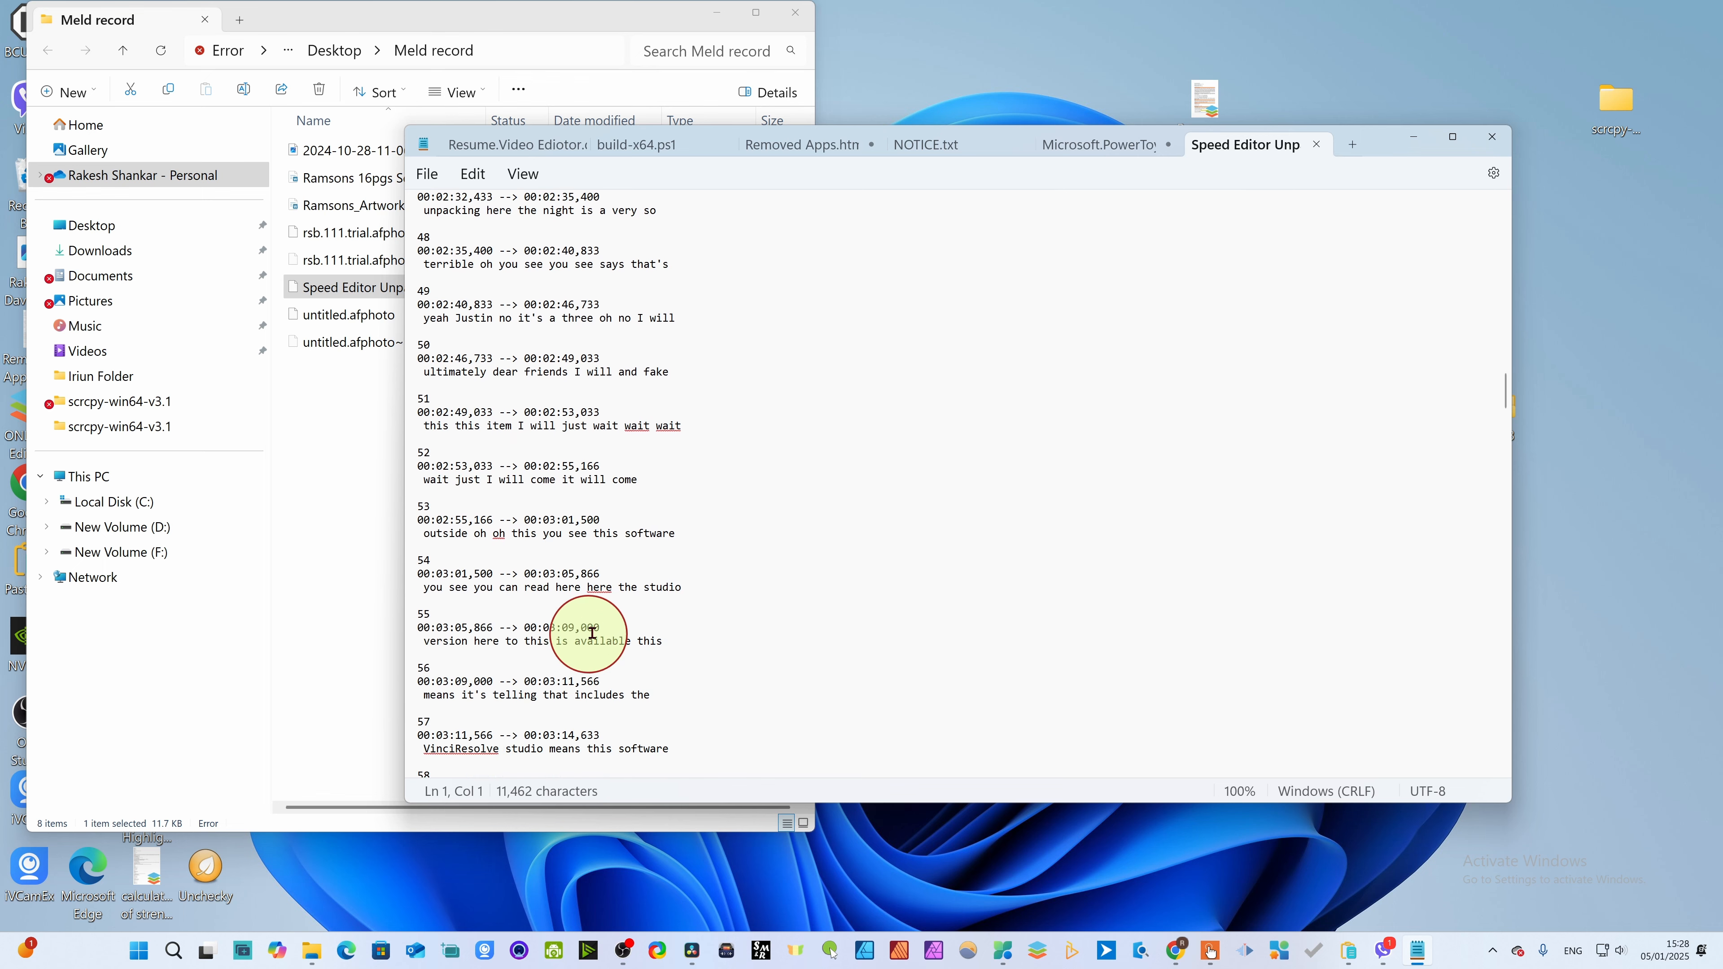
scroll(485, 653, down, 5)
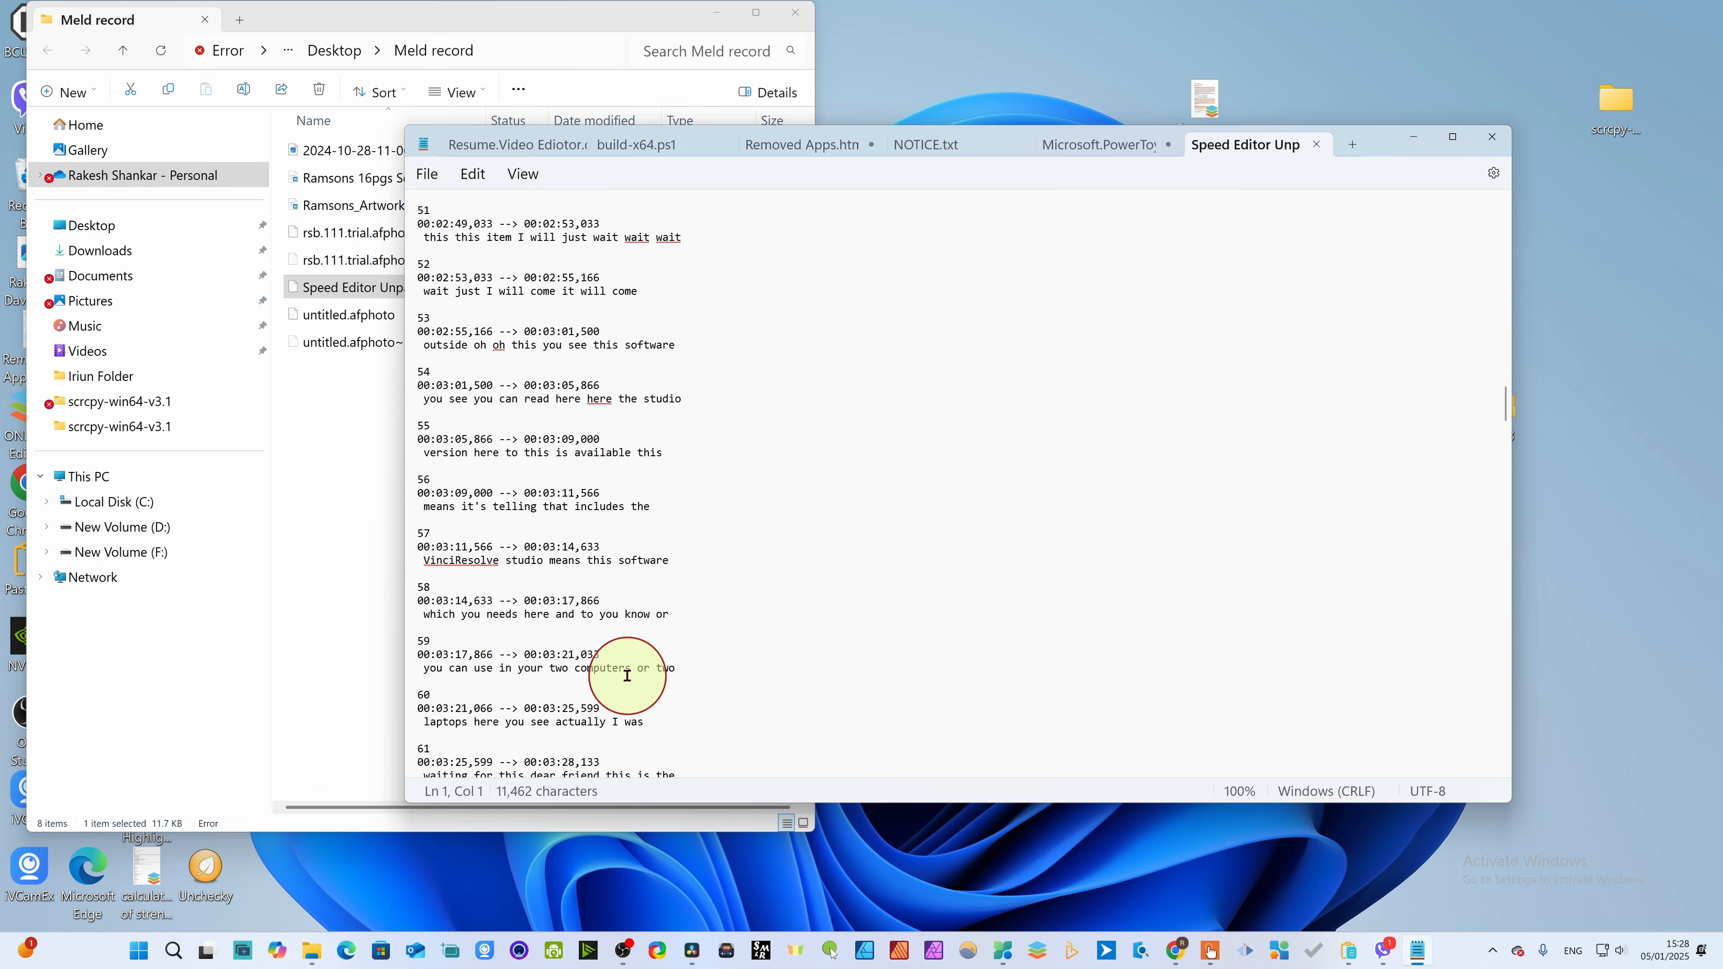
click(1491, 136)
- Return to DaVinci Resolve, open the transcription's subtitle import, browse to the Desktop folder, and cancel the import
click(689, 265)
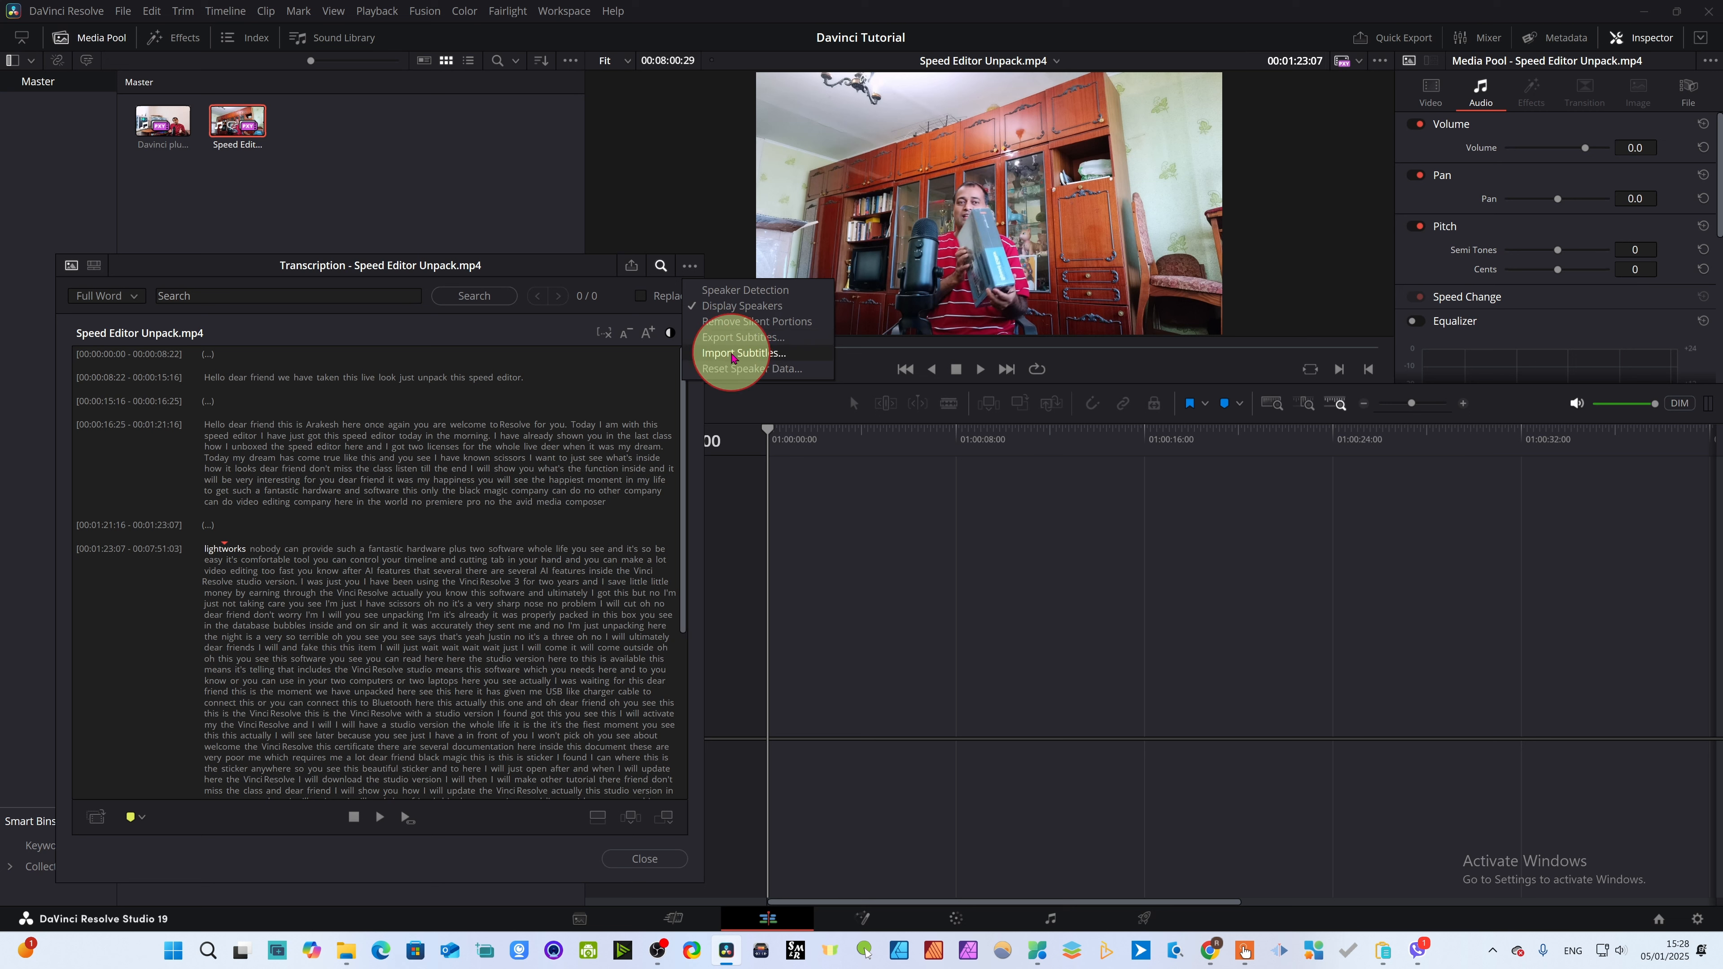
click(732, 355)
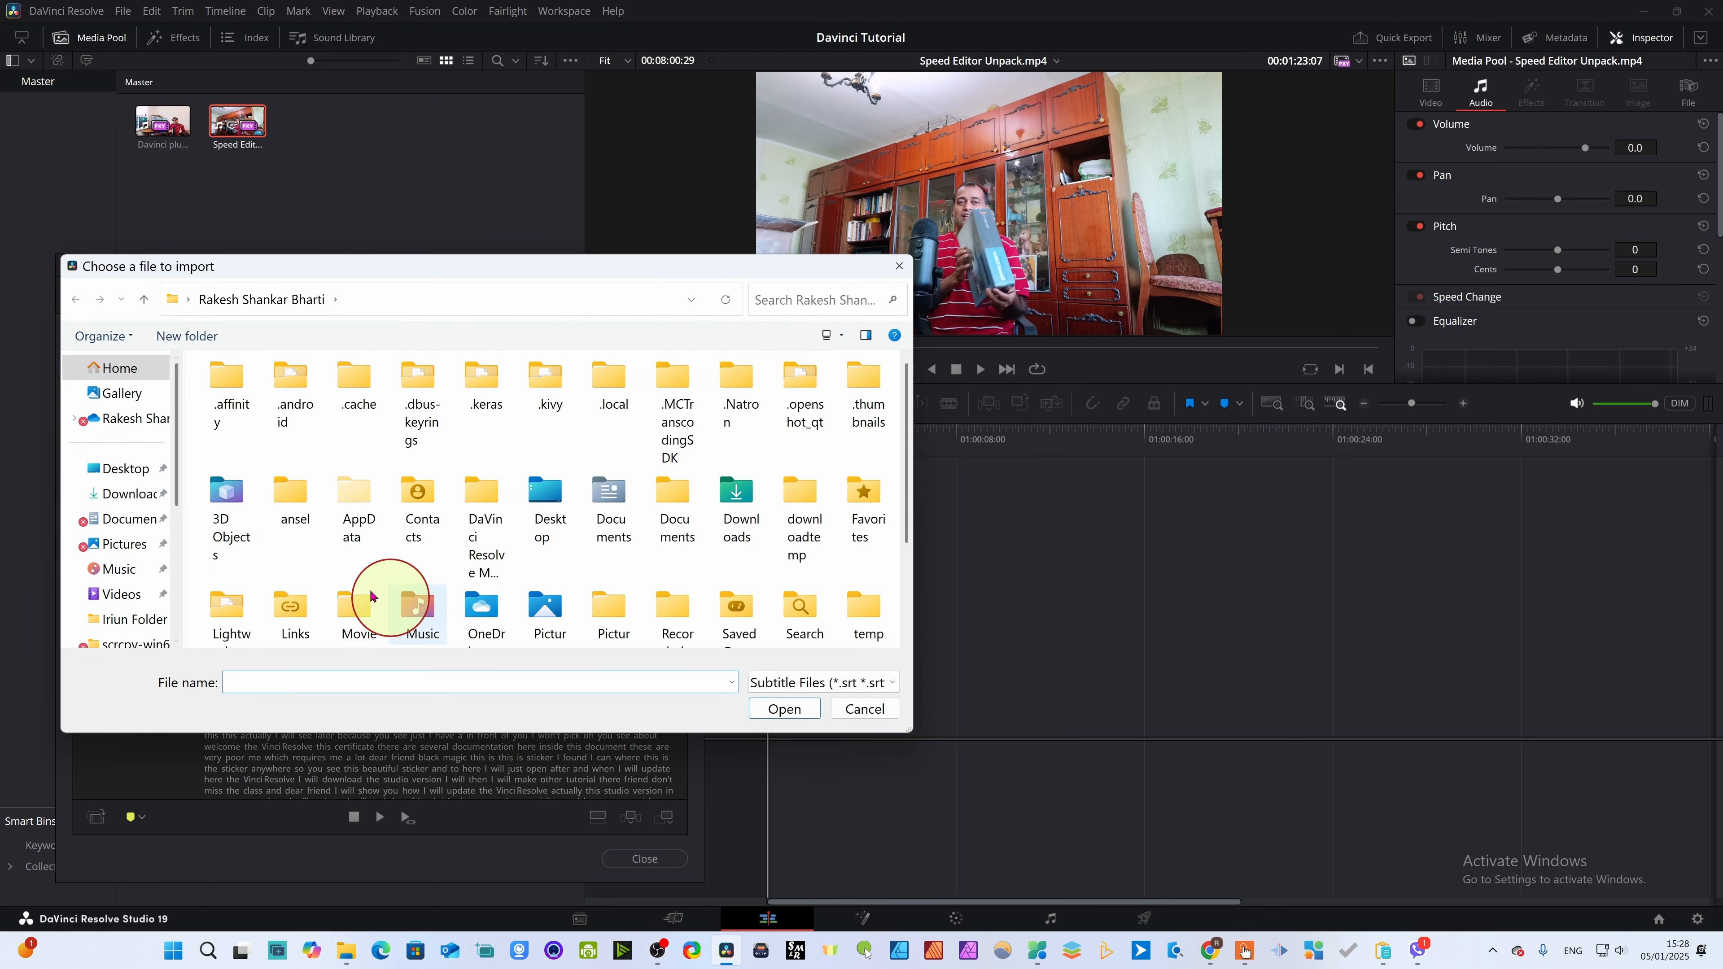
click(129, 476)
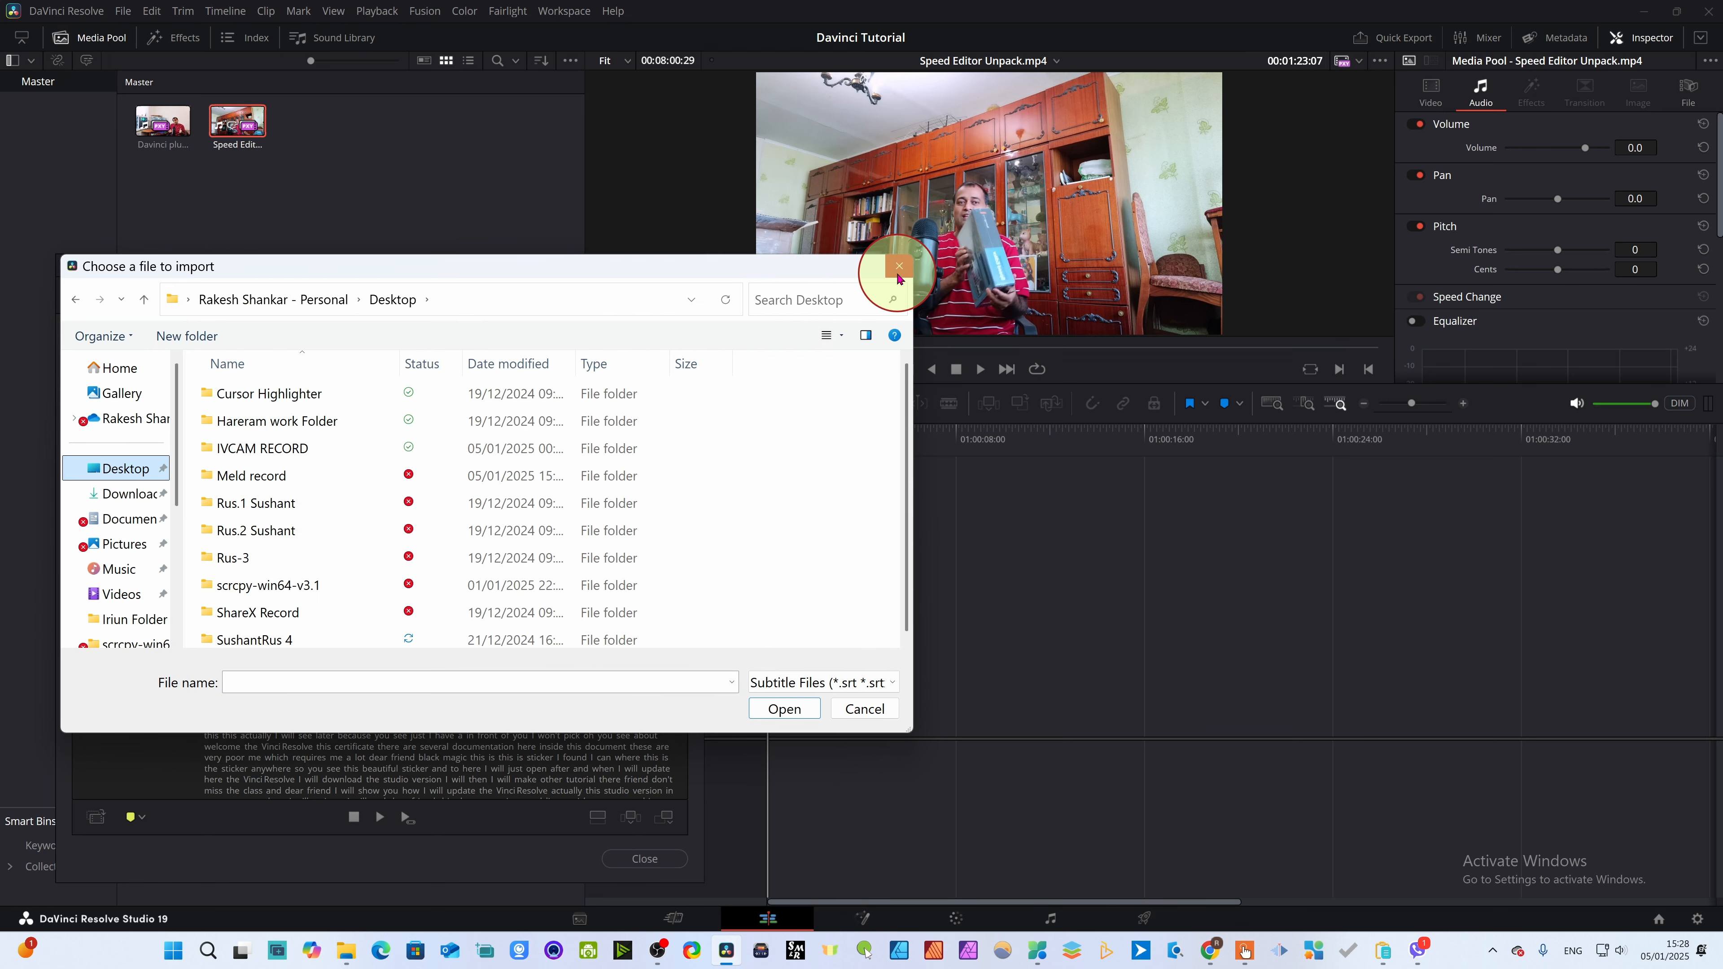
click(860, 709)
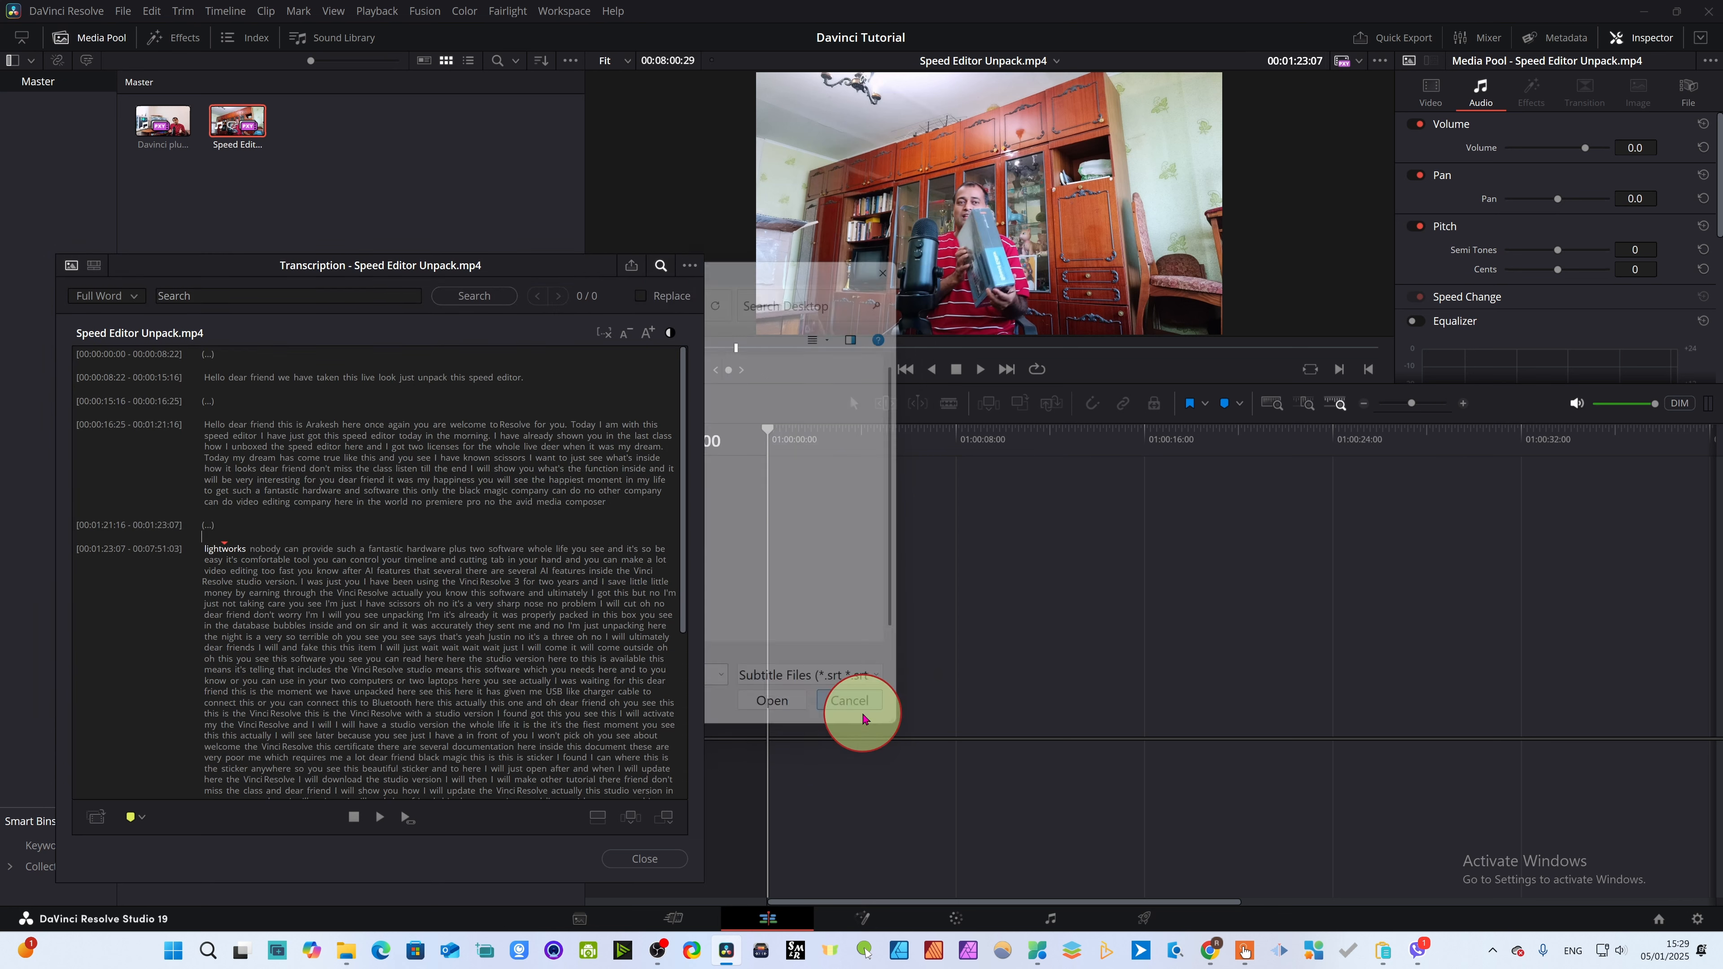
- Turn speaker detection on for the transcription and turn it off again
click(689, 268)
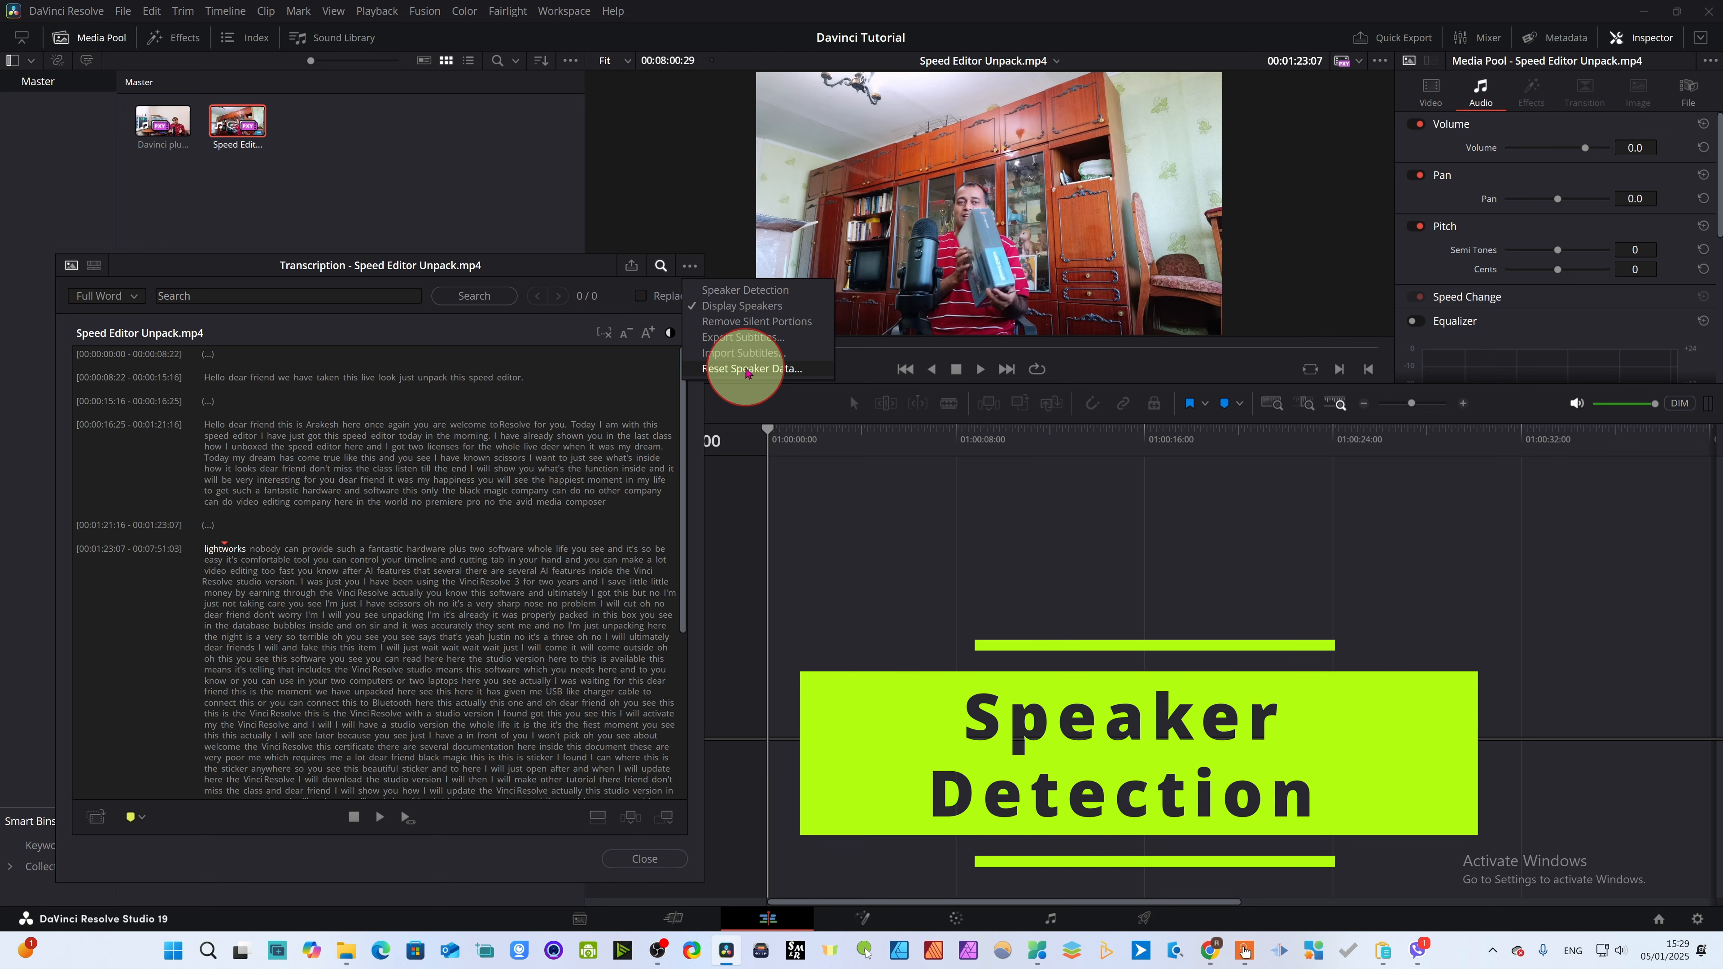
click(731, 291)
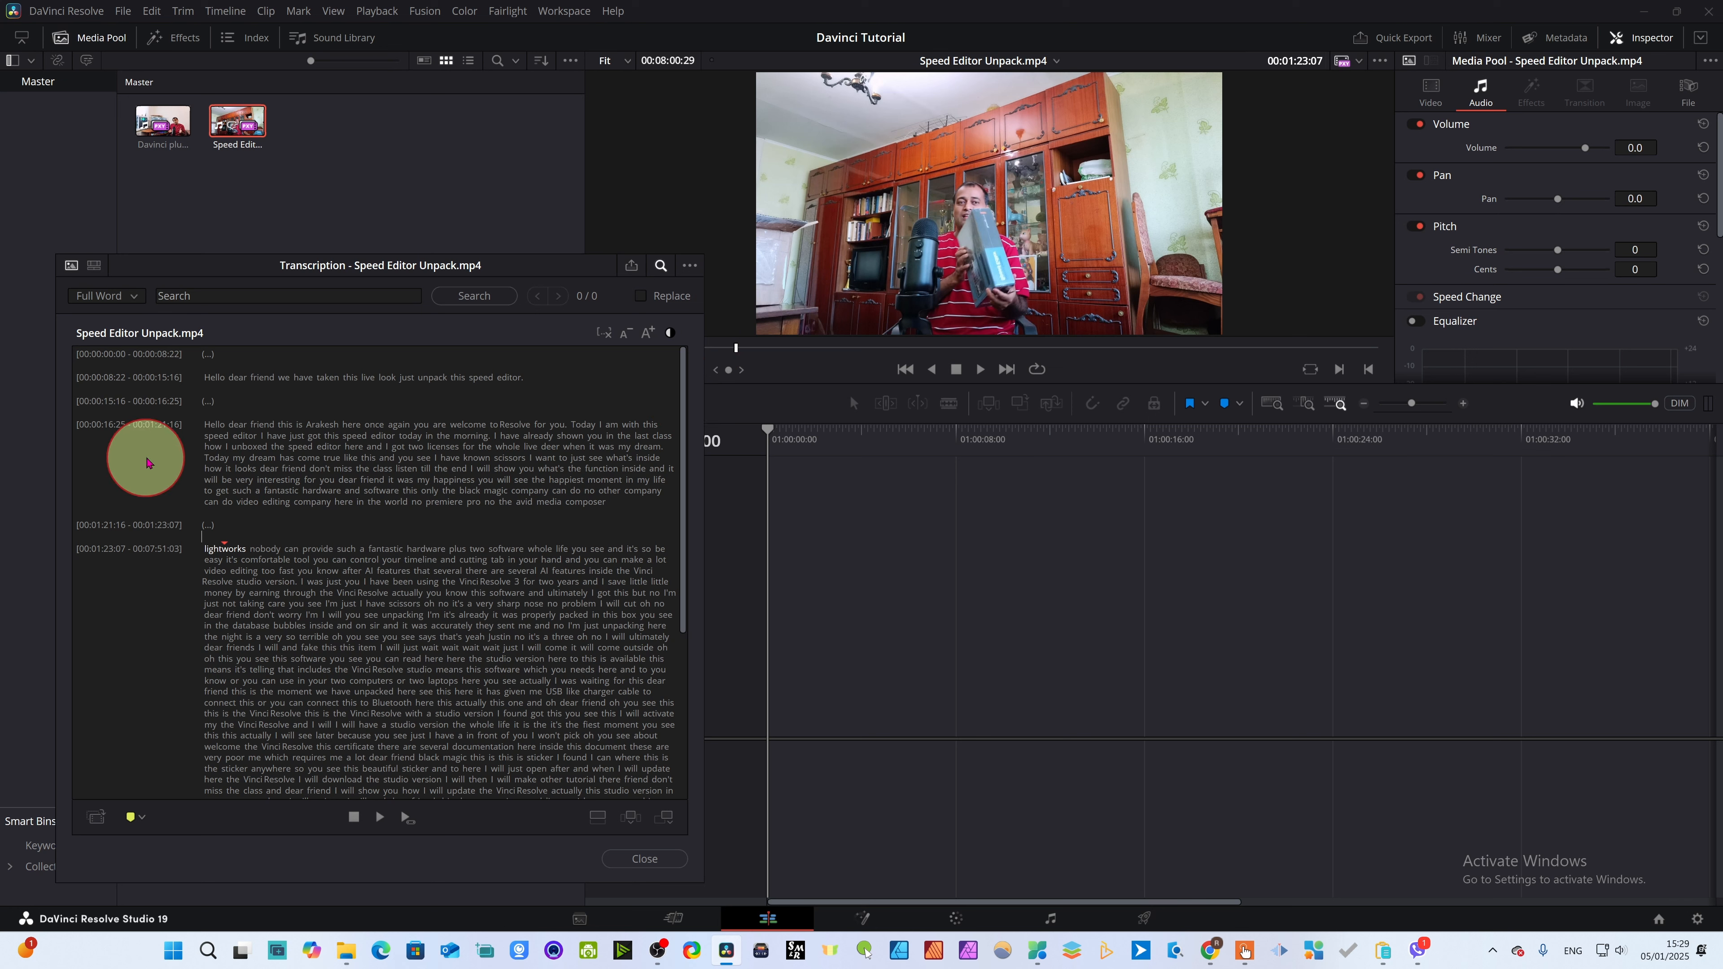
click(163, 152)
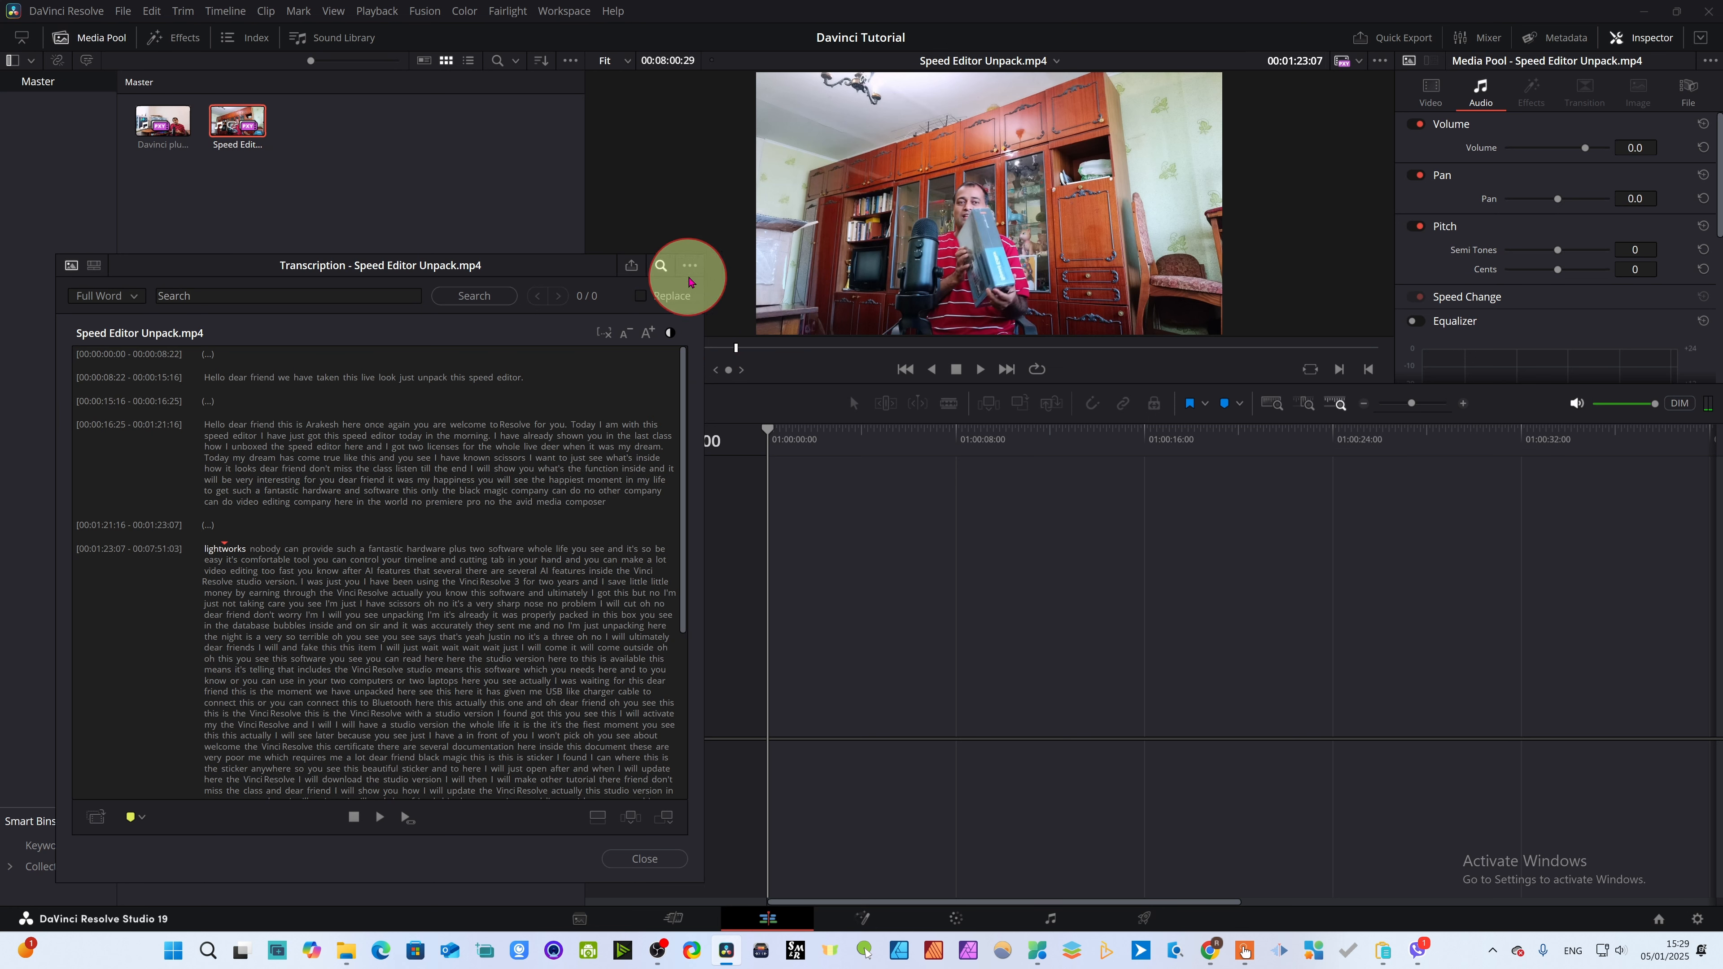
click(690, 265)
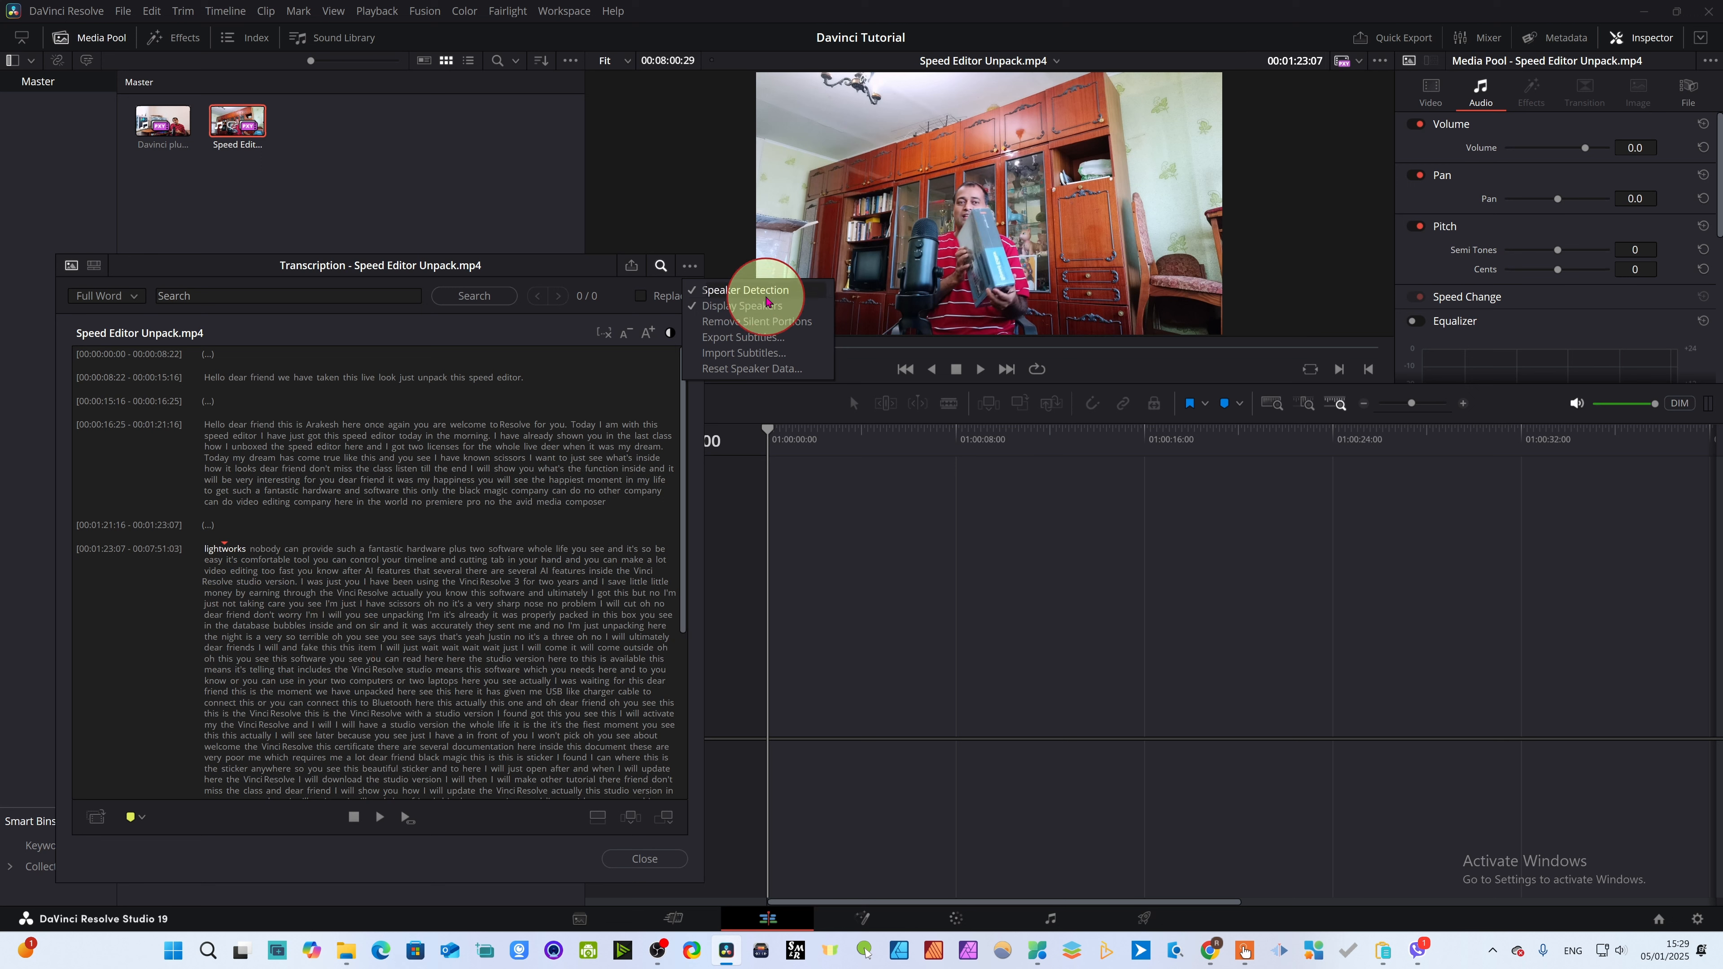
click(732, 291)
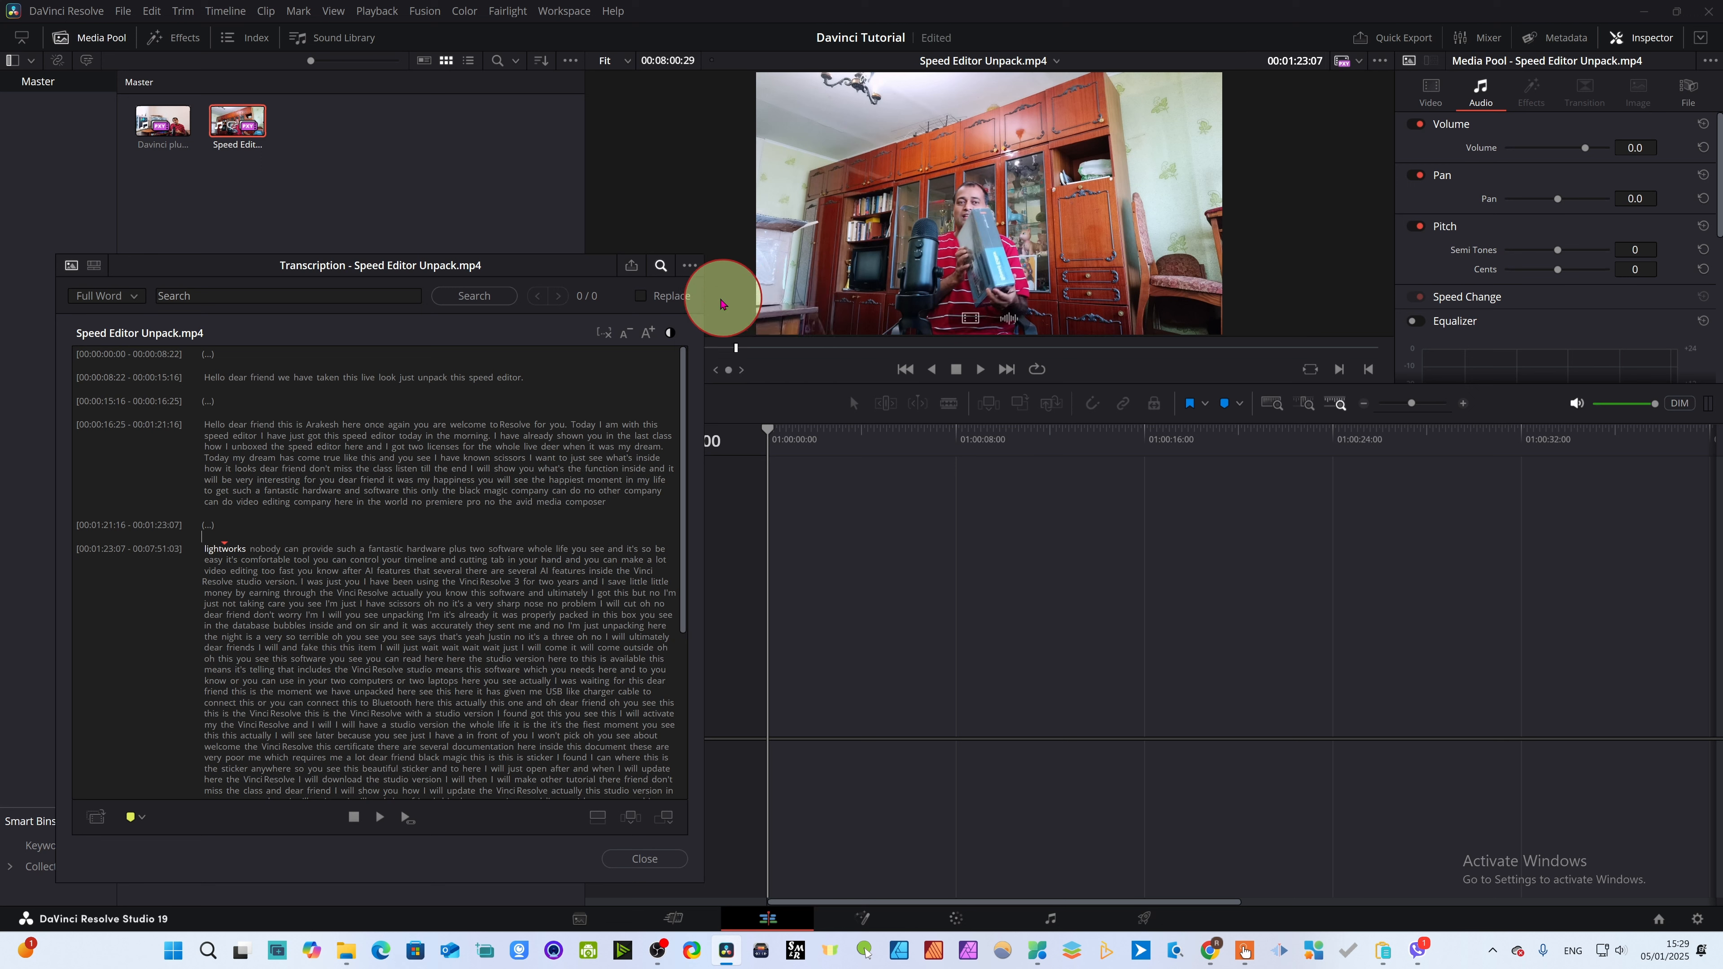
- Reset the transcription's speaker data
click(689, 265)
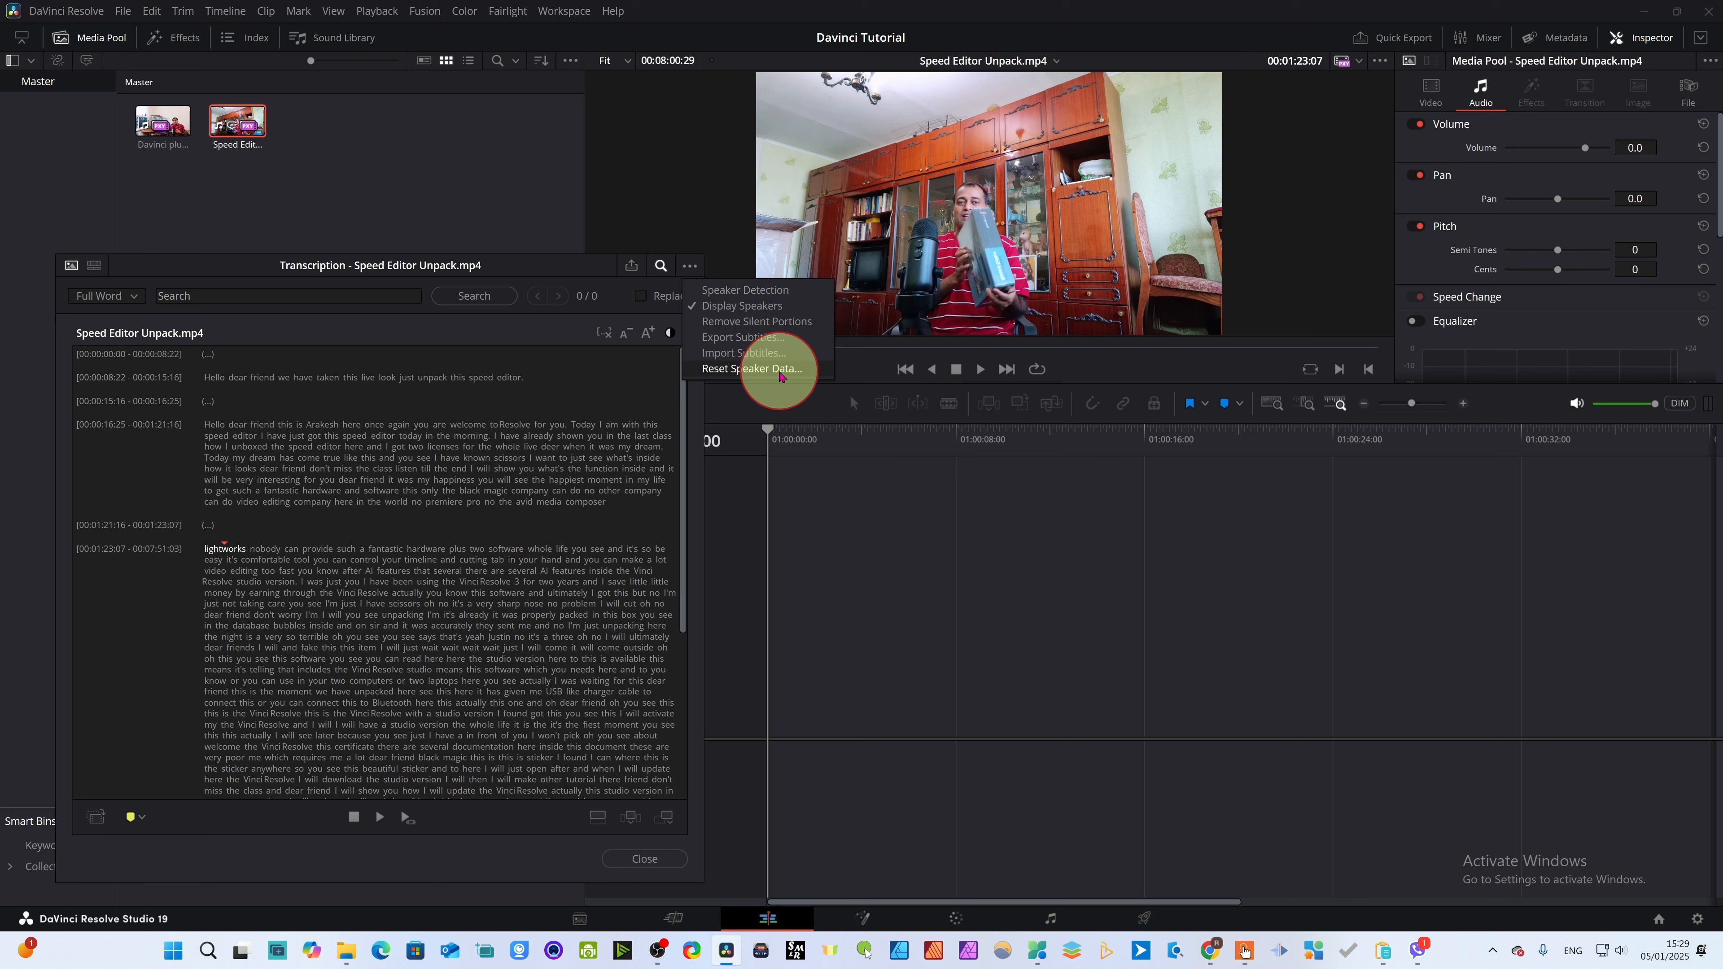
click(759, 370)
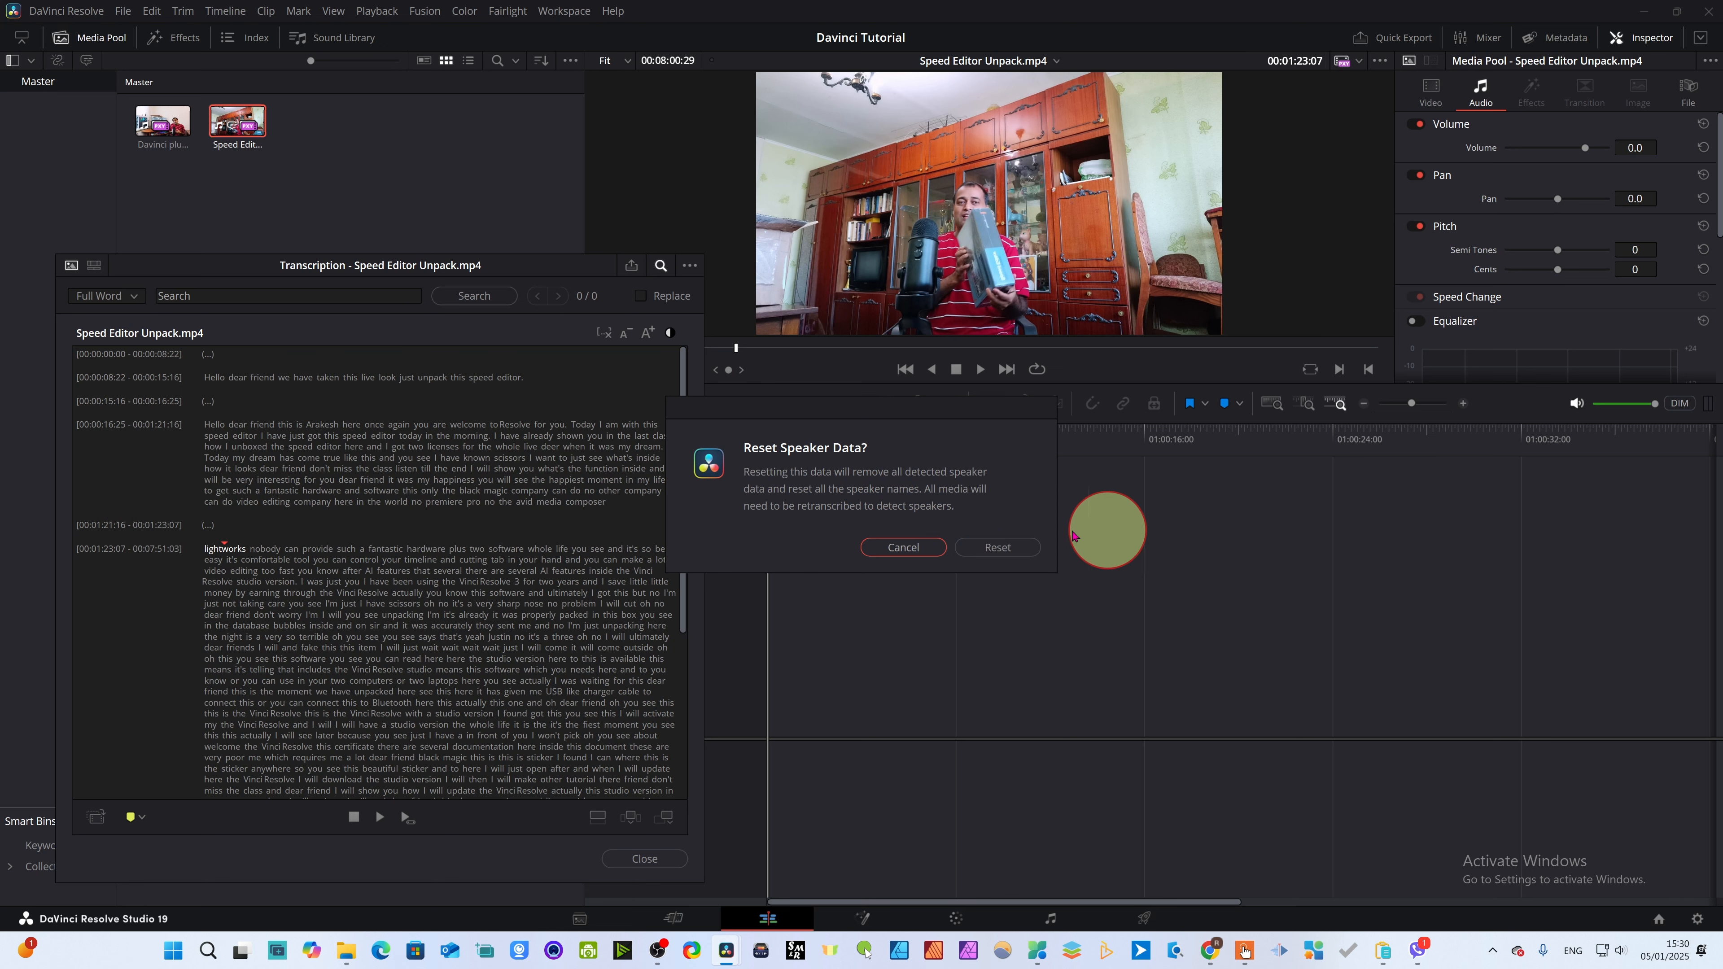
click(992, 546)
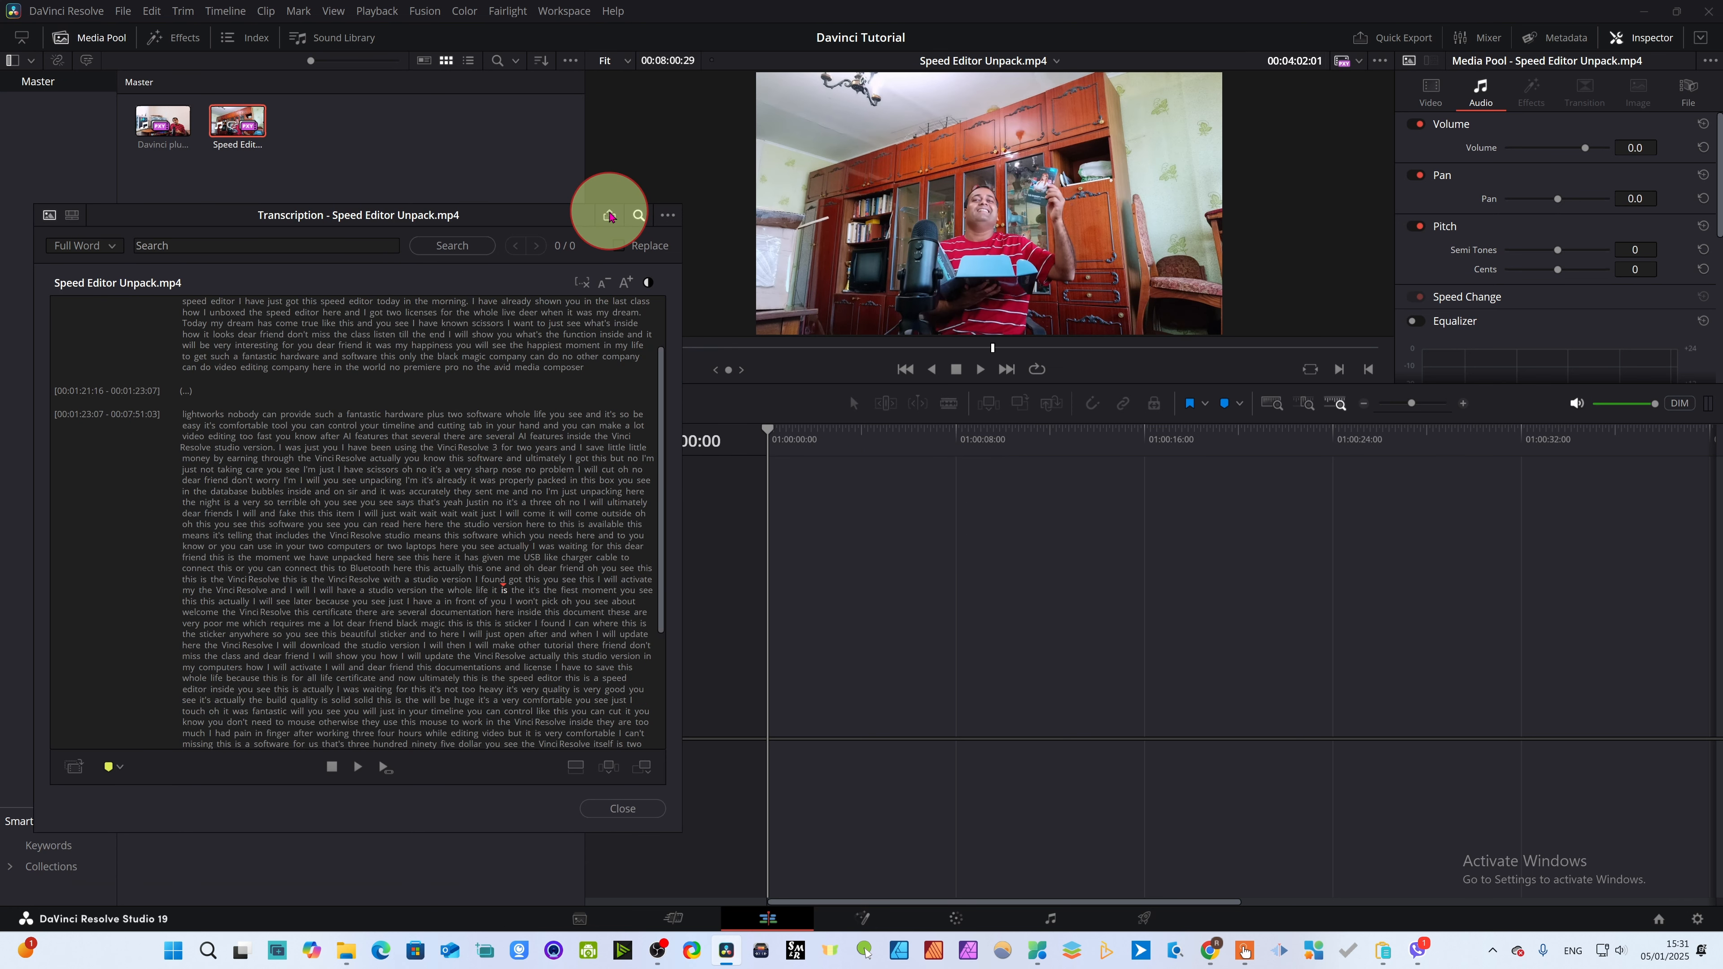
- Export the transcription as a text file named Speed Editor Unpack.txt
click(608, 217)
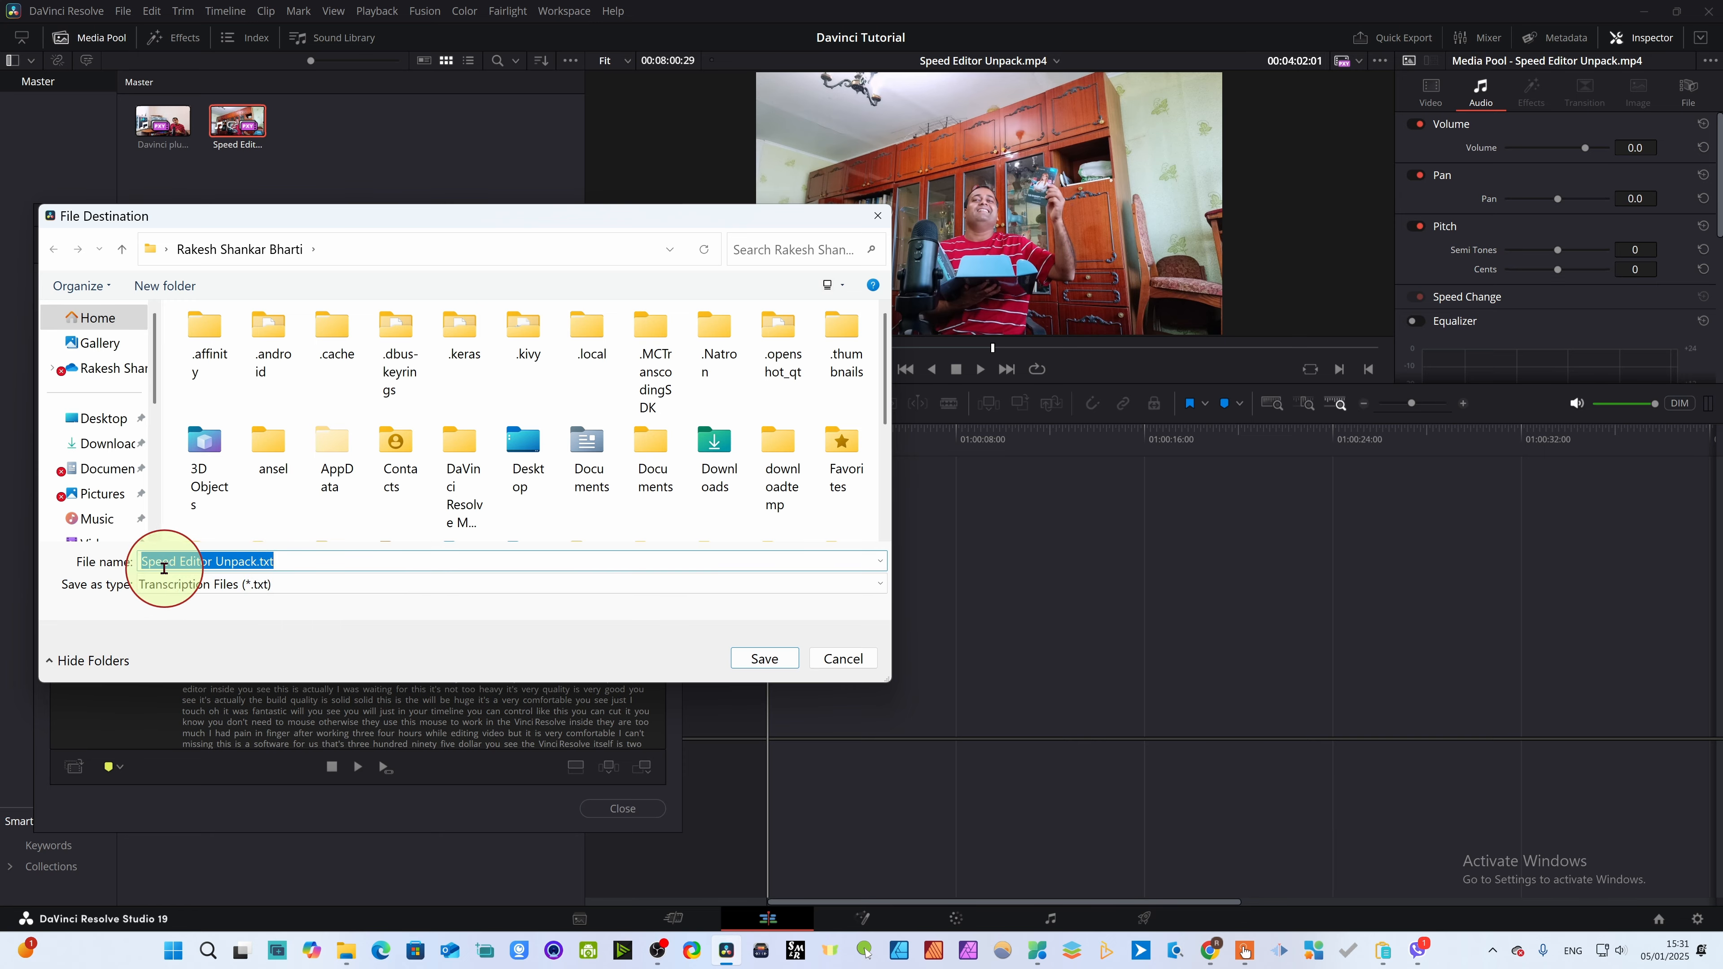
click(764, 658)
click(667, 215)
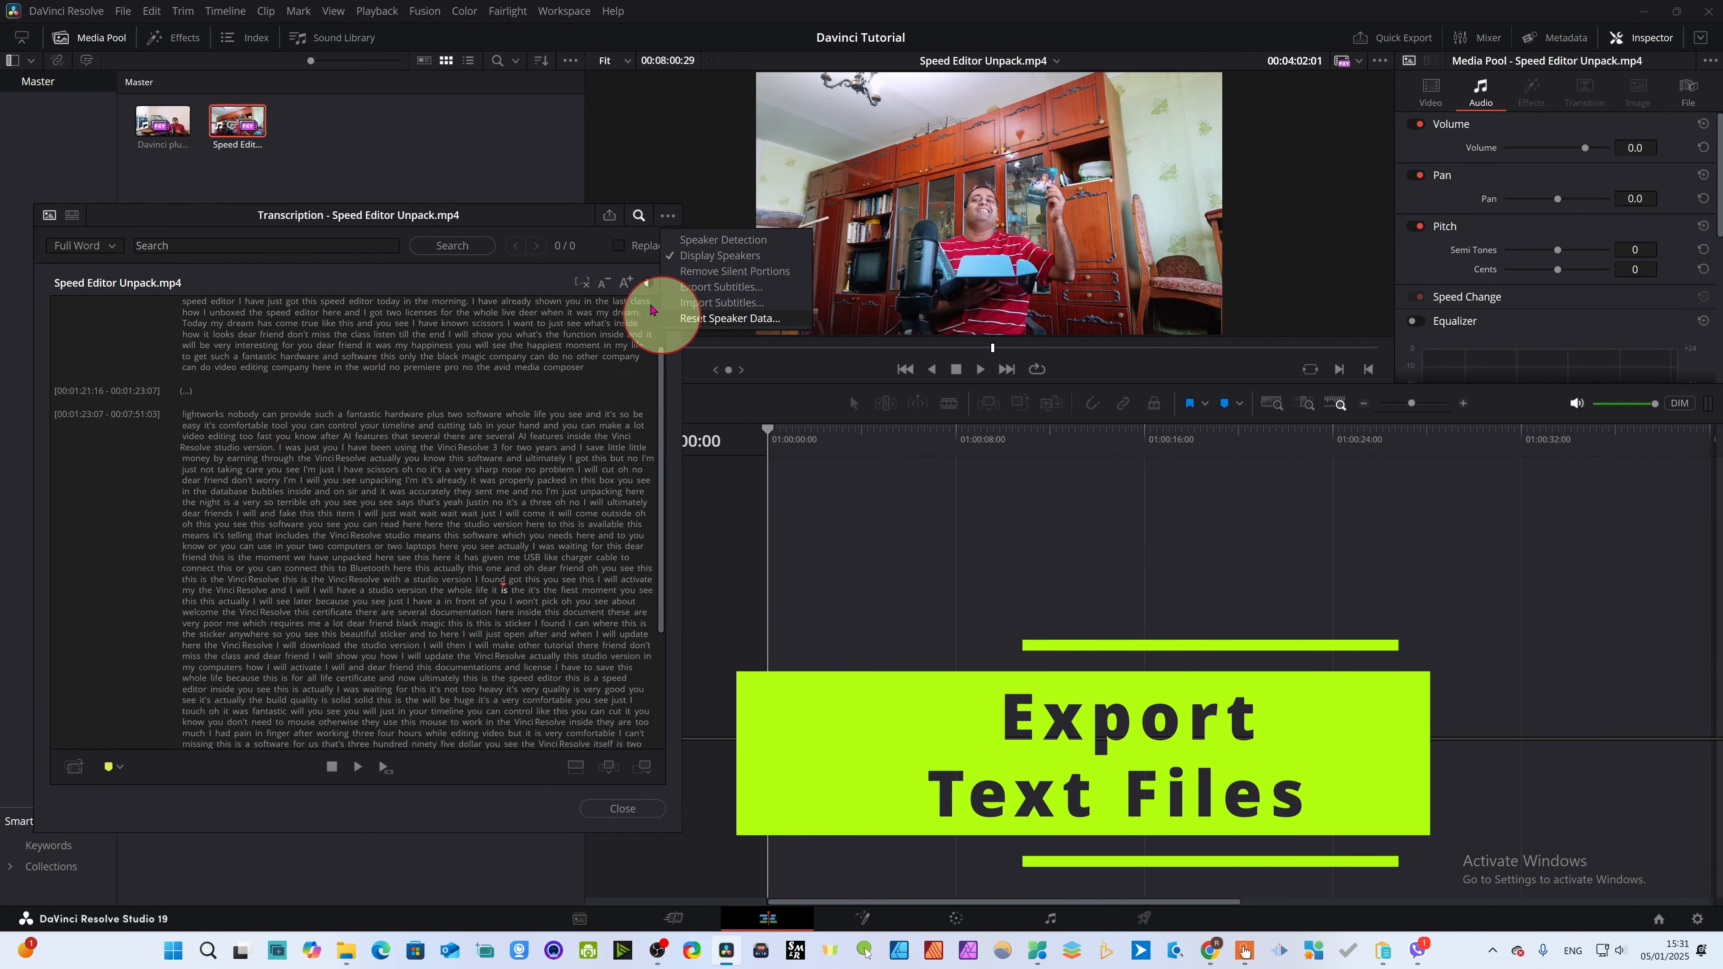
click(335, 277)
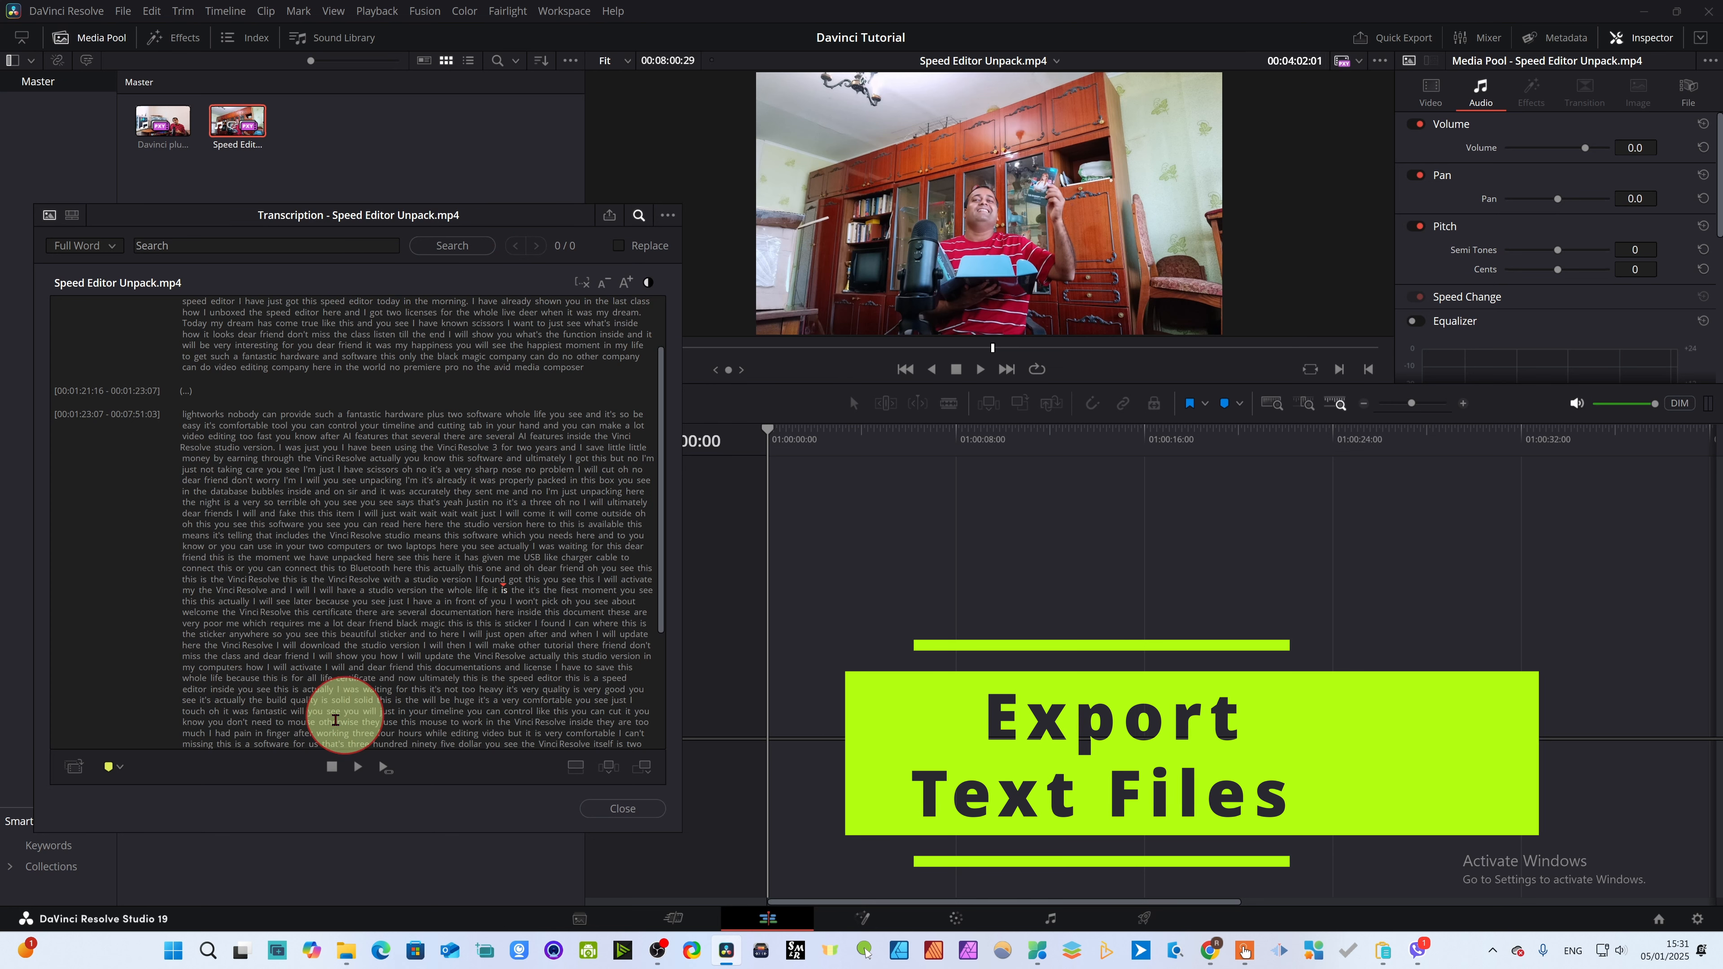
- Choose a word in the transcript and preview the clip's playback using the transcription window's playback controls
click(302, 568)
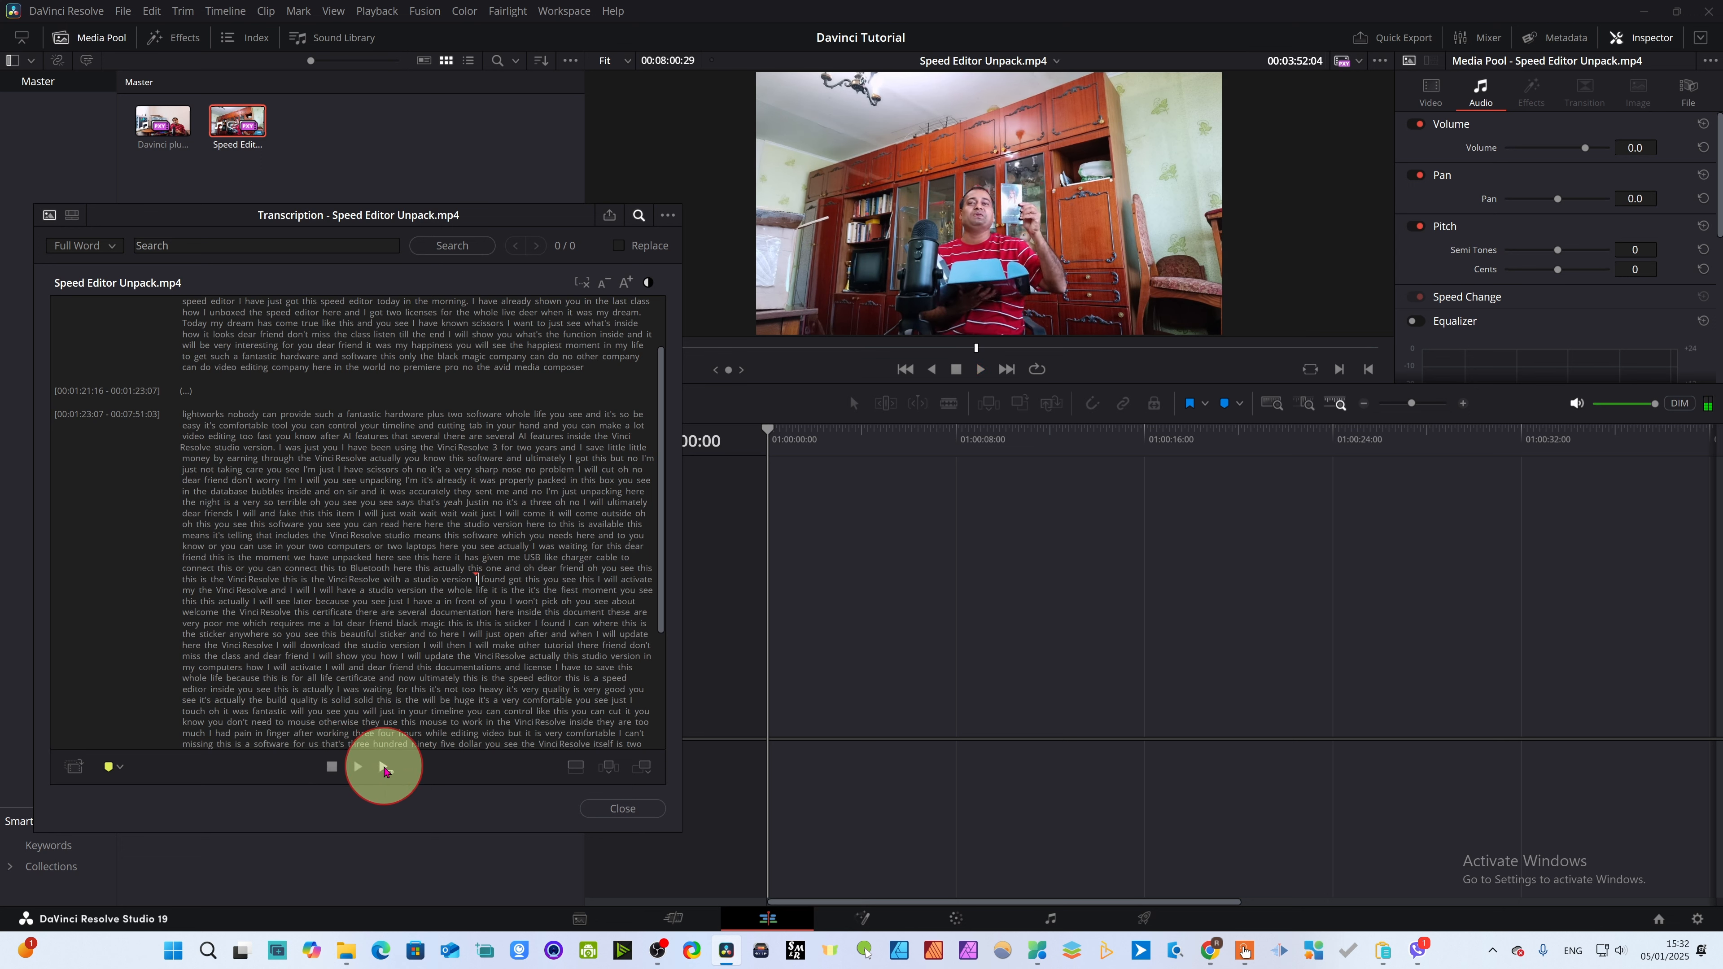
click(389, 768)
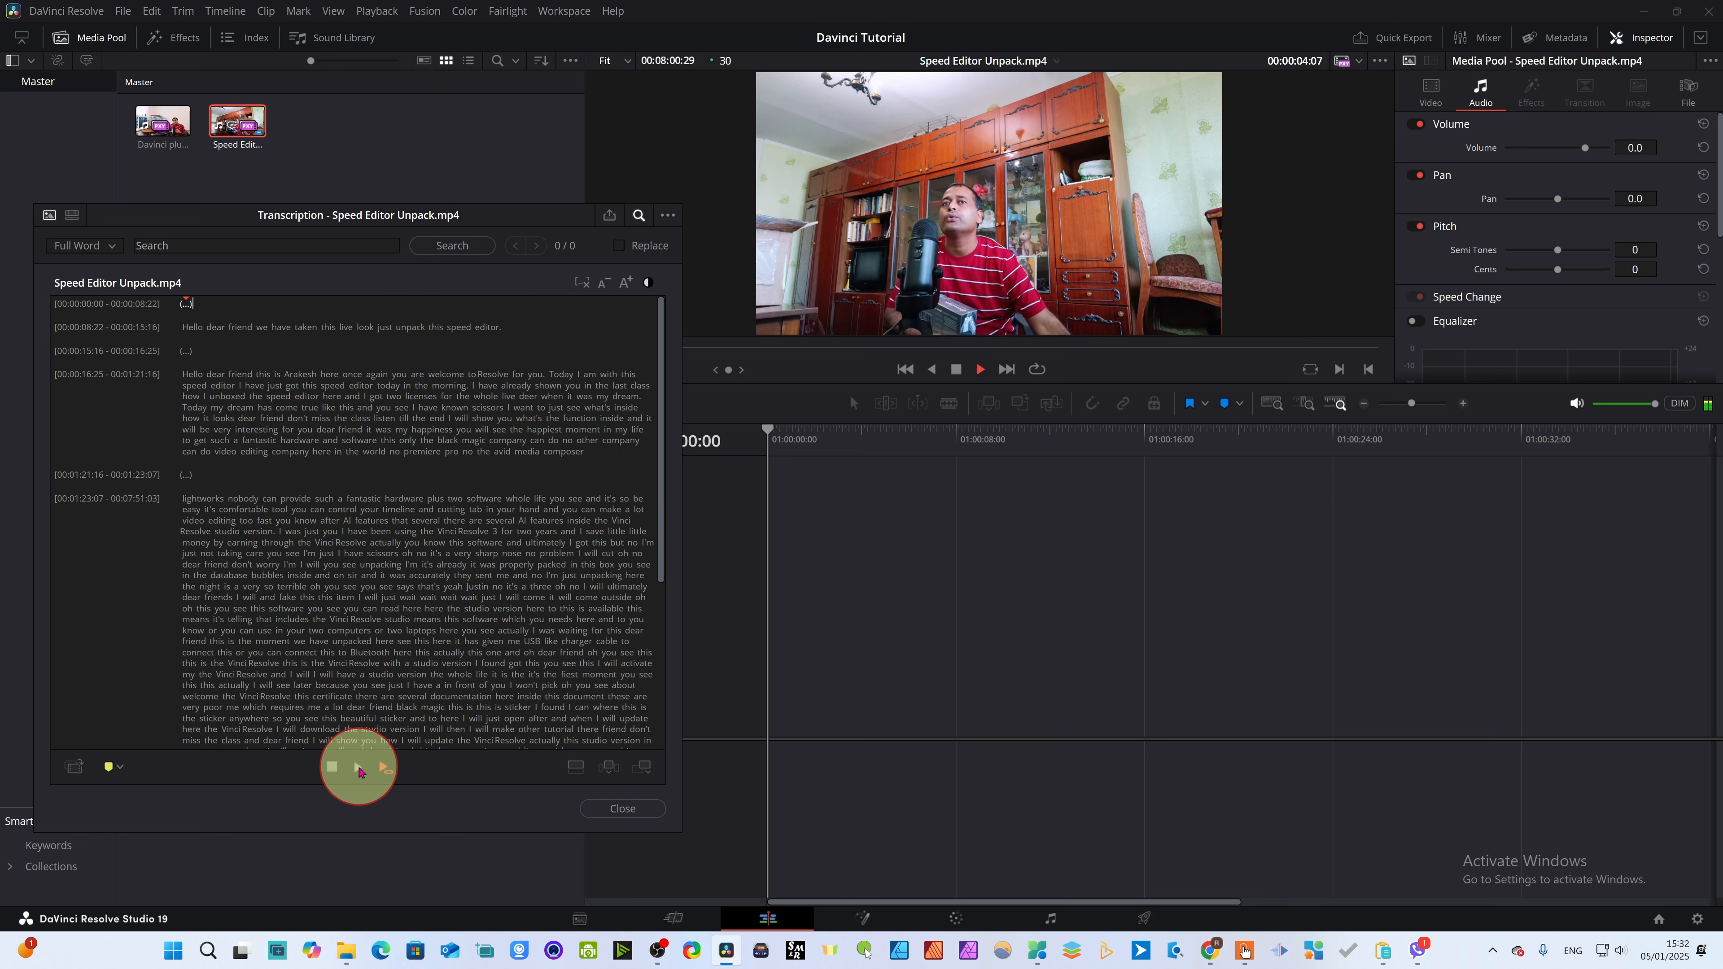
click(384, 771)
click(383, 769)
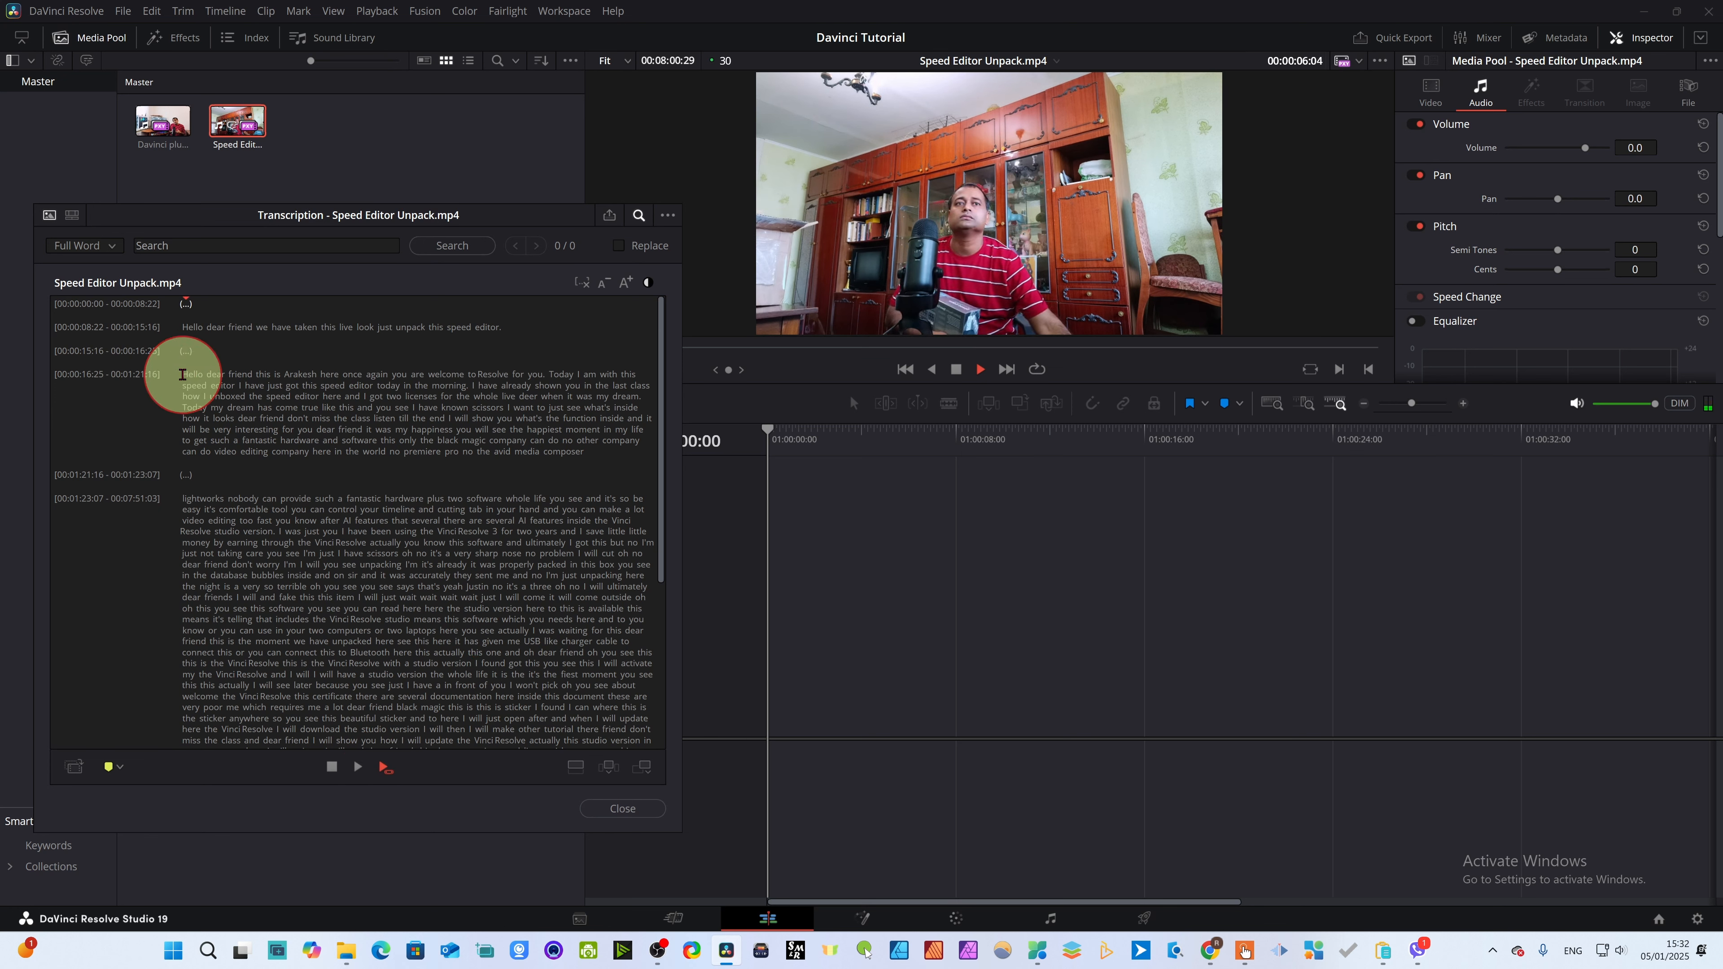
- Select the transcript paragraph spanning 00:00:16:25 to 00:01:21:16 and insert its footage into a new timeline
drag(182, 373, 576, 448)
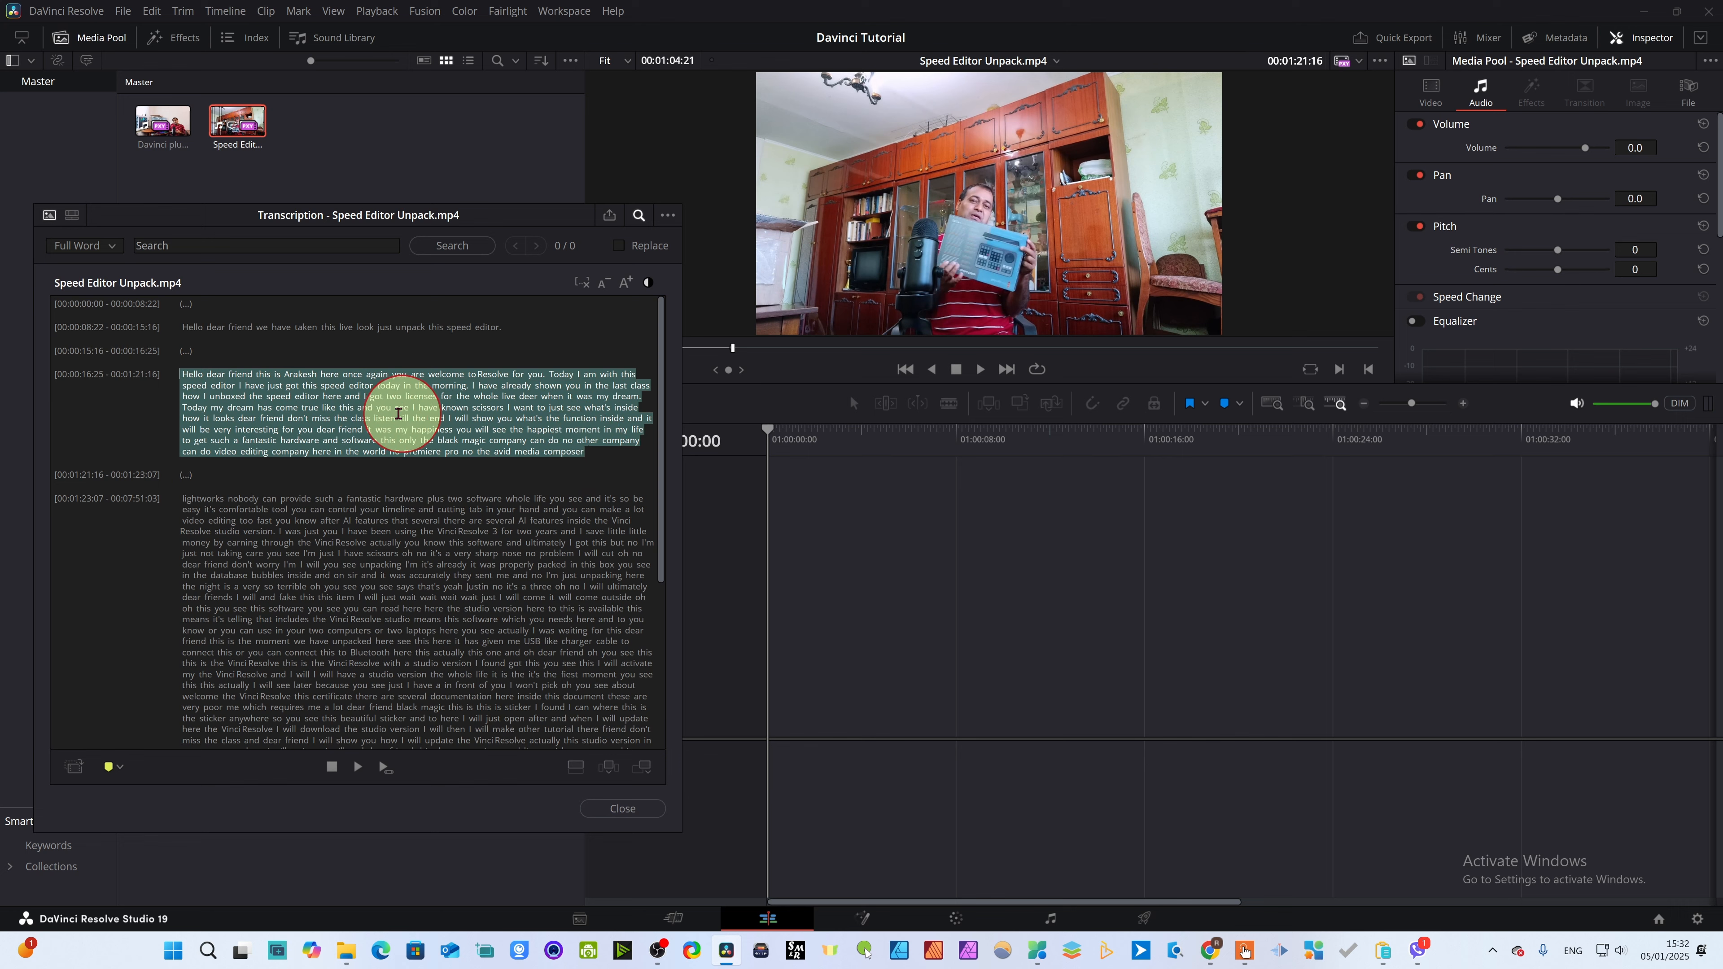
click(608, 767)
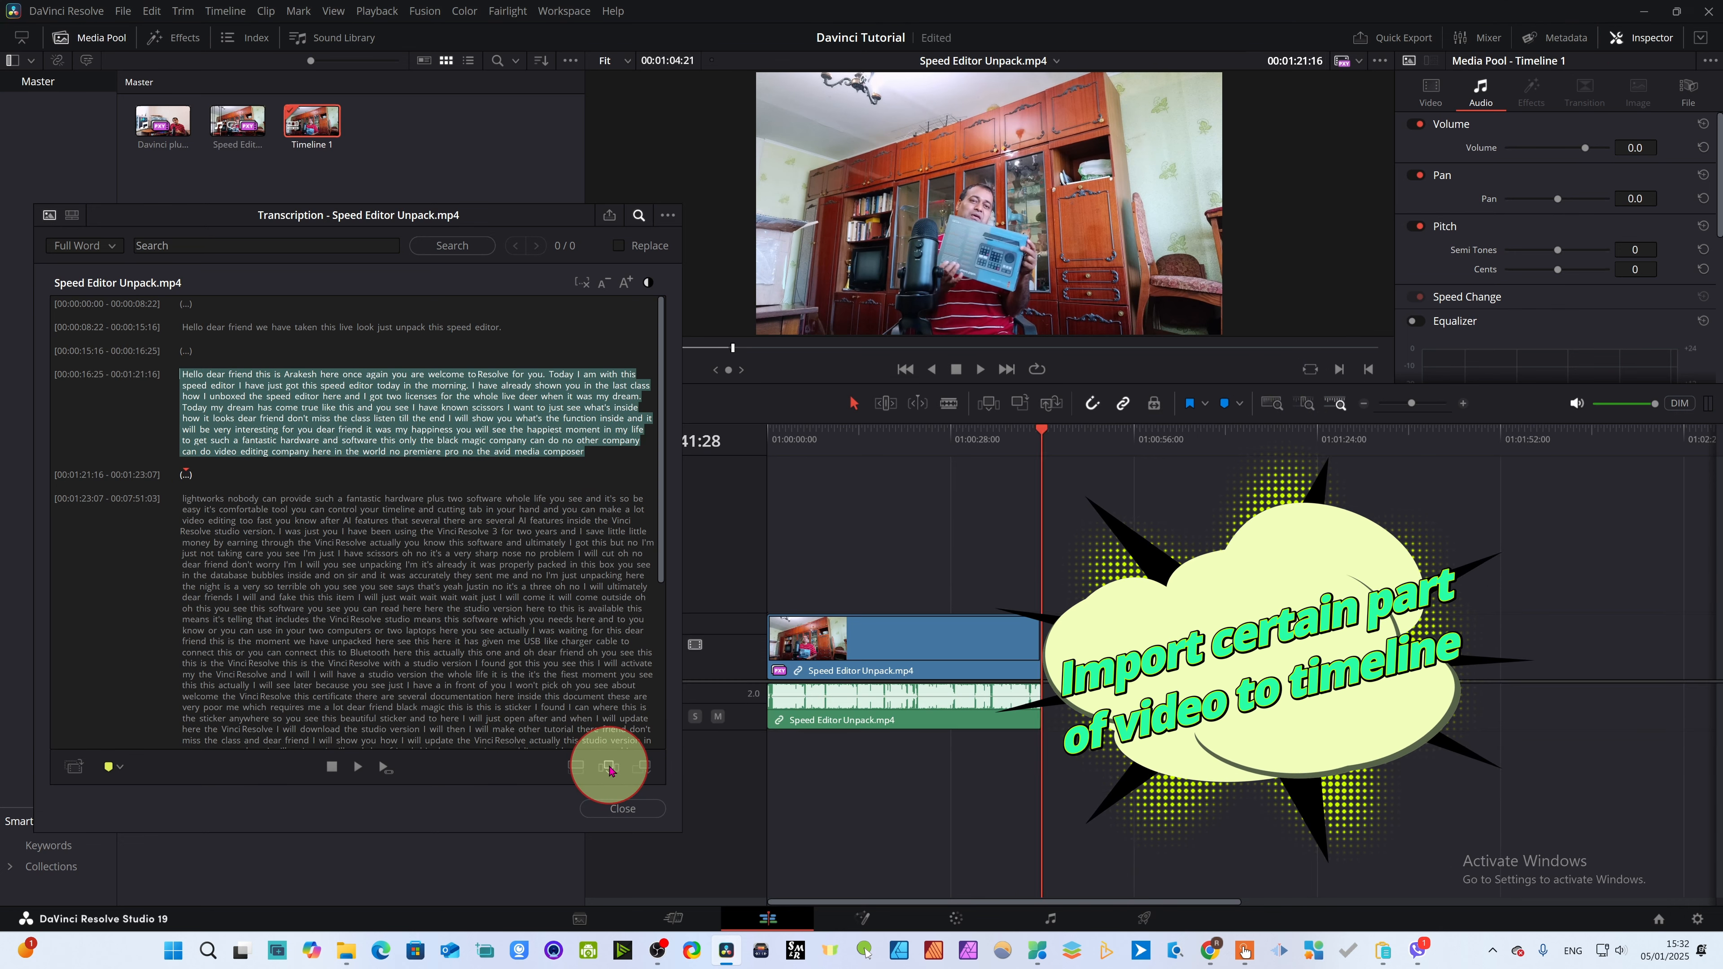
click(1178, 482)
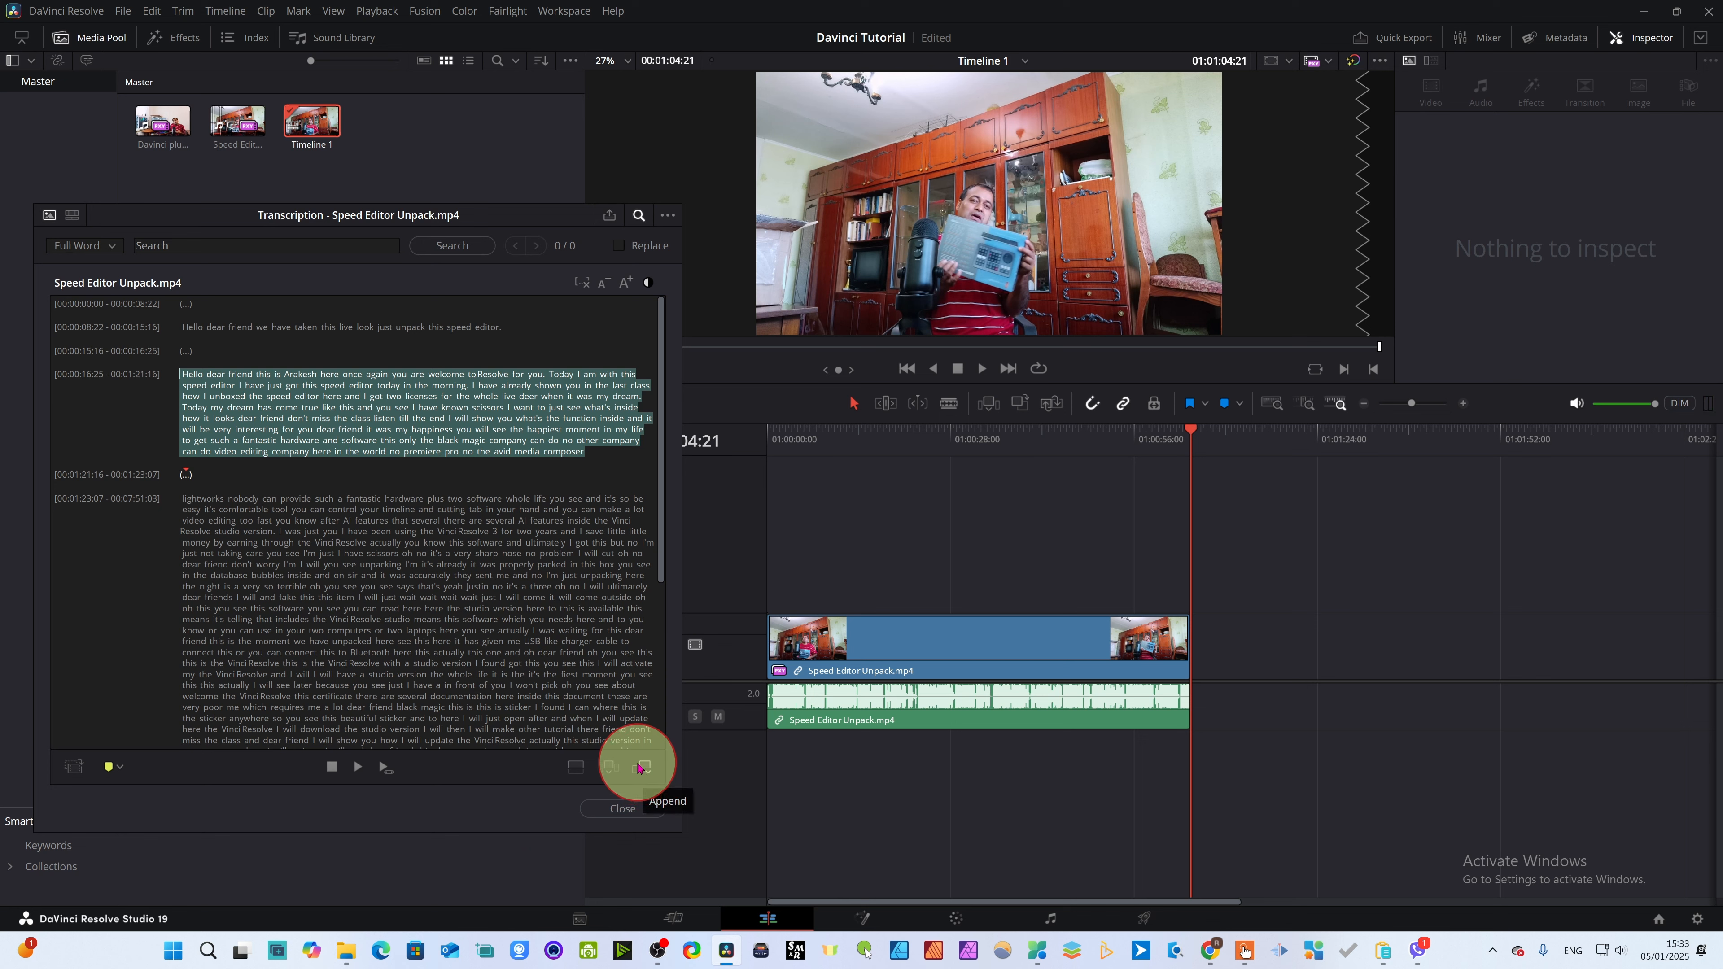
- Append the passage from "lightworks nobody" through "I will cut oh no" to the timeline, and move the playhead to 01:01:26:18
click(308, 554)
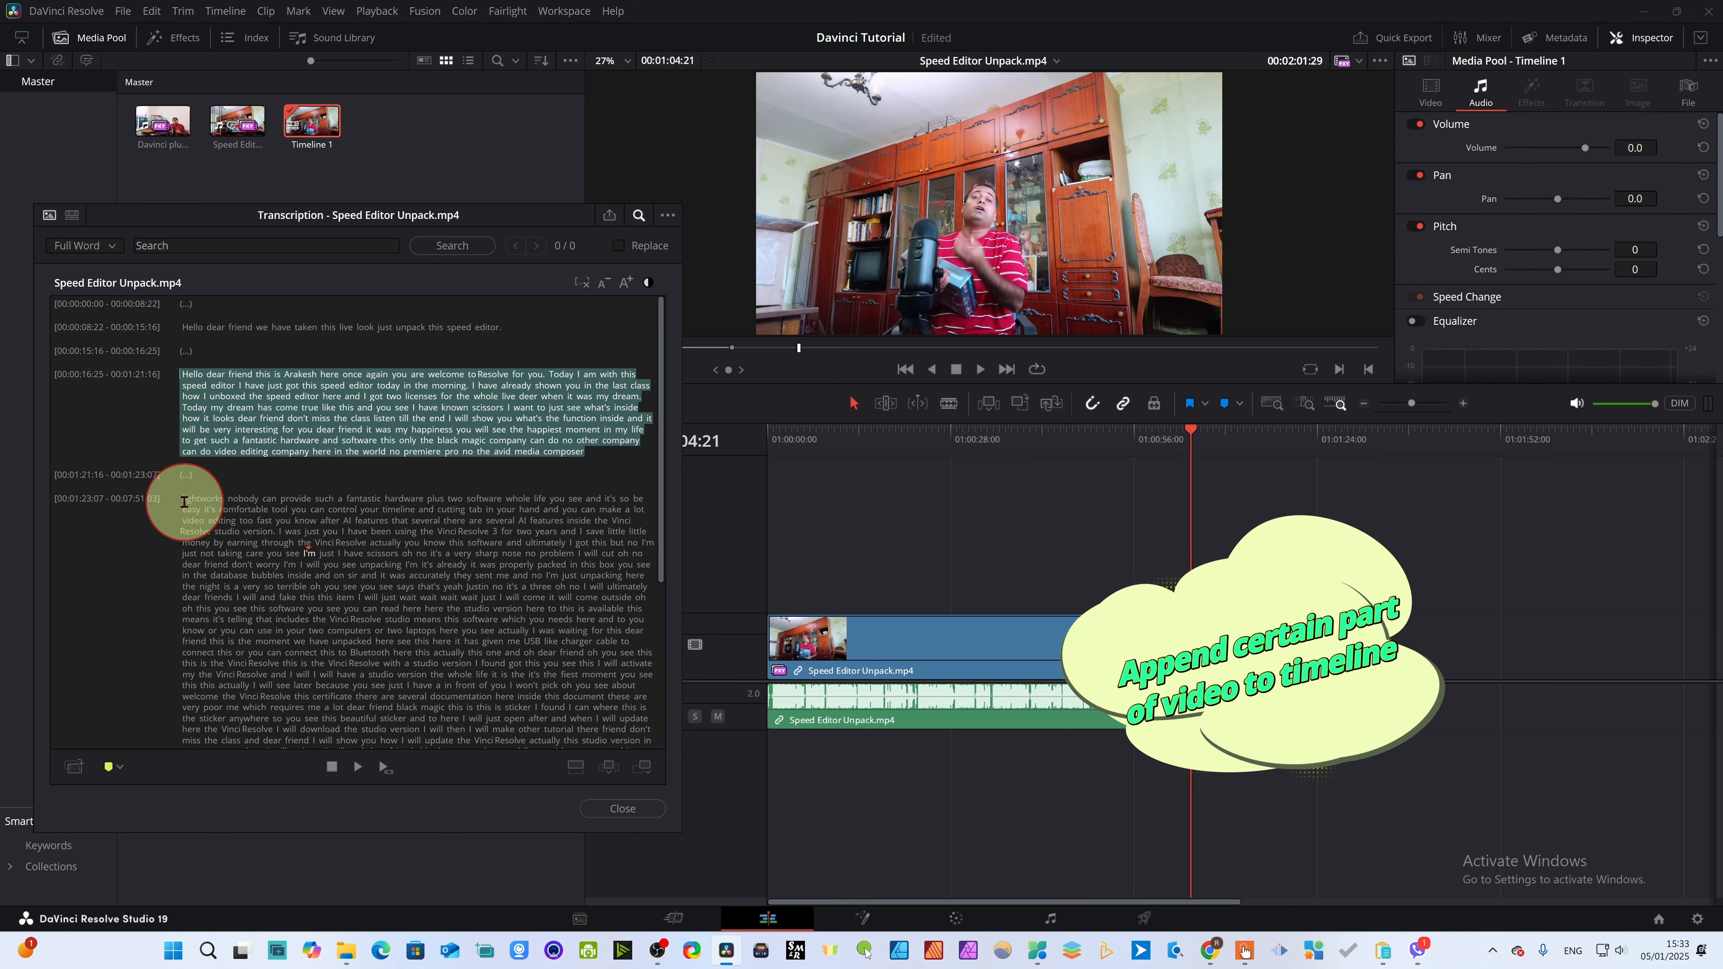
drag(184, 502, 637, 551)
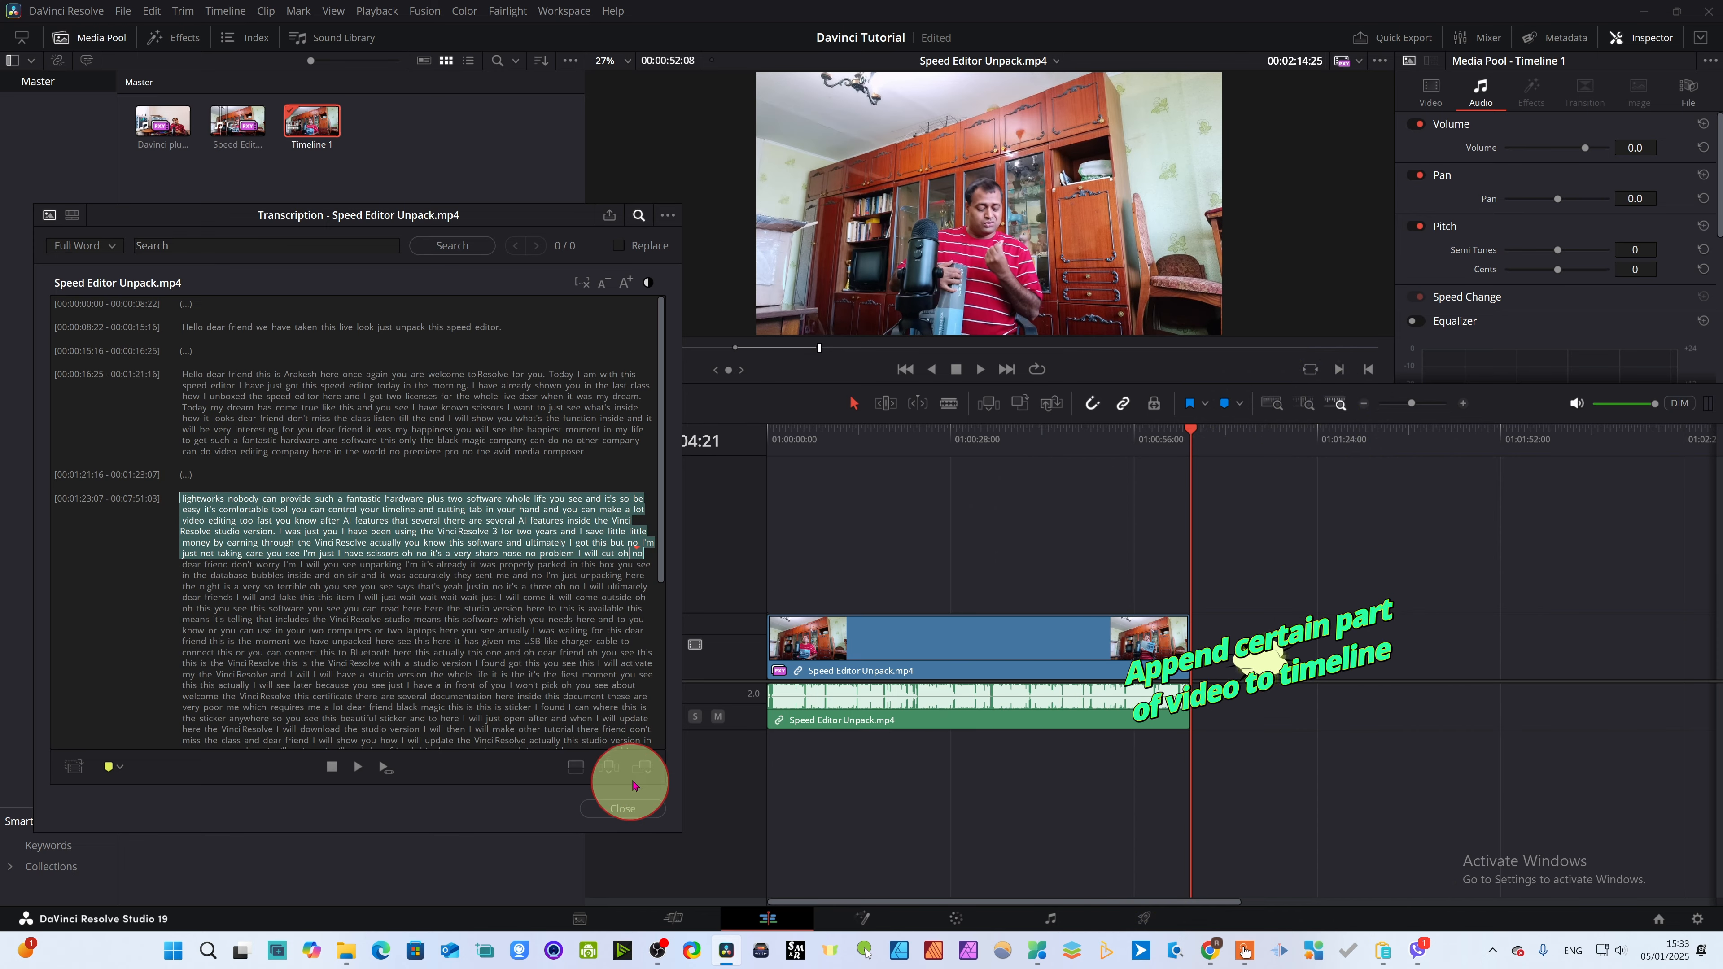
click(633, 785)
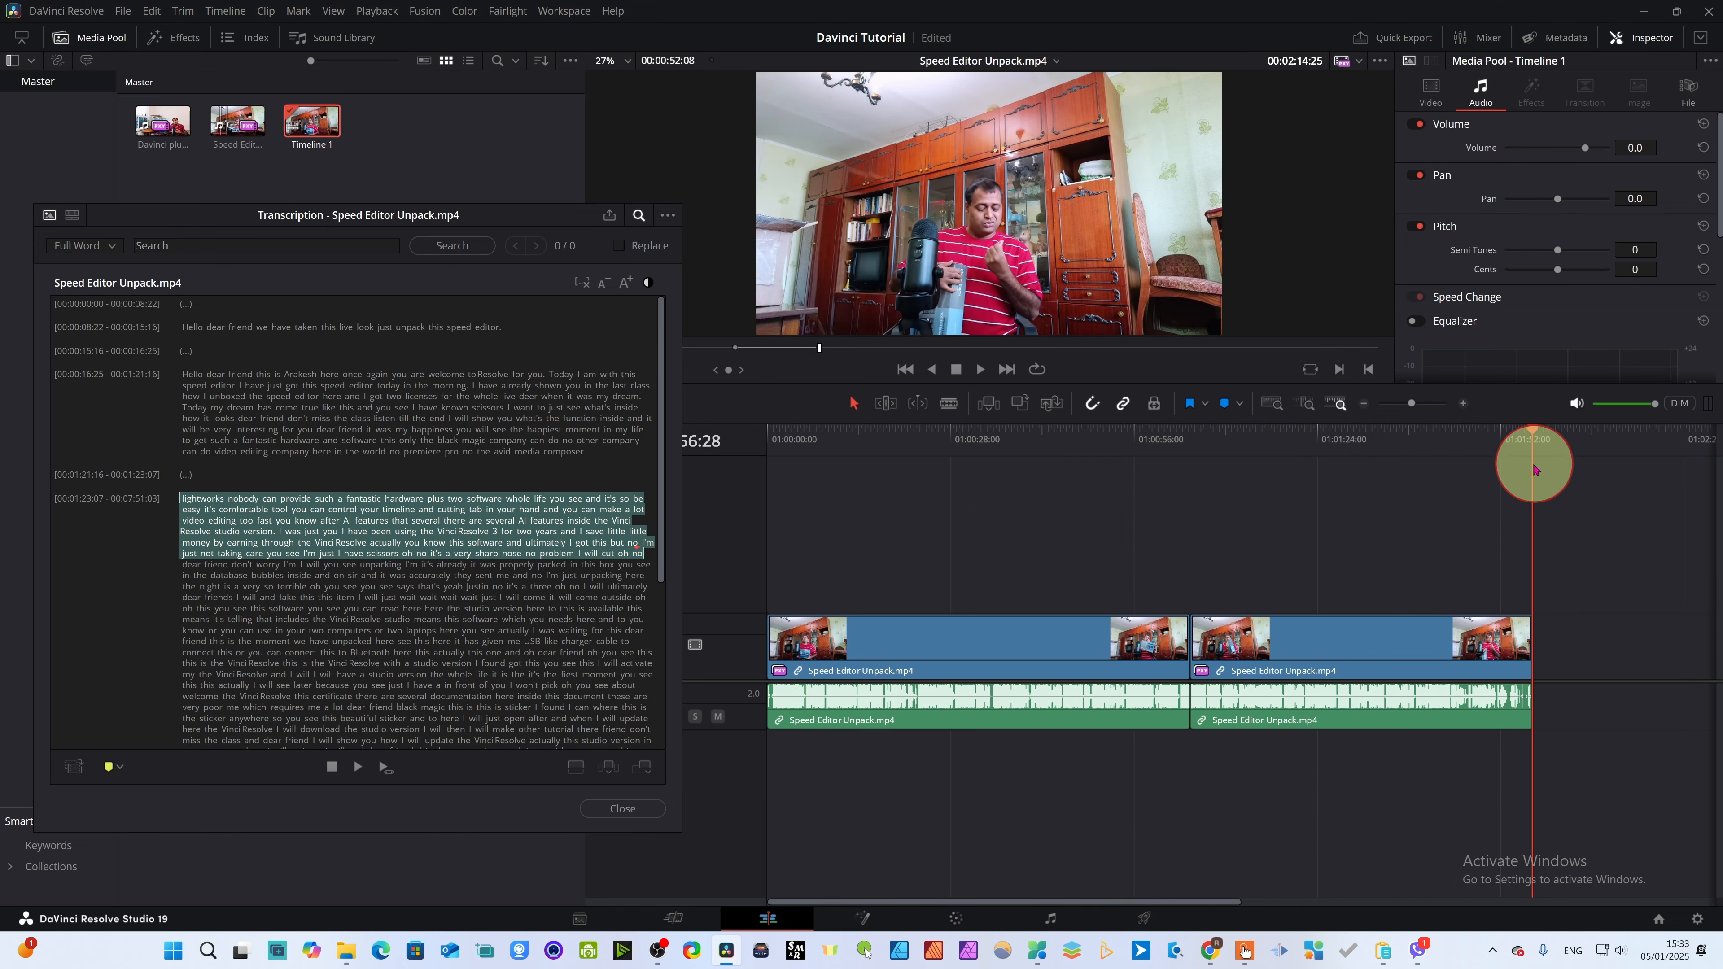
drag(1535, 468, 1331, 512)
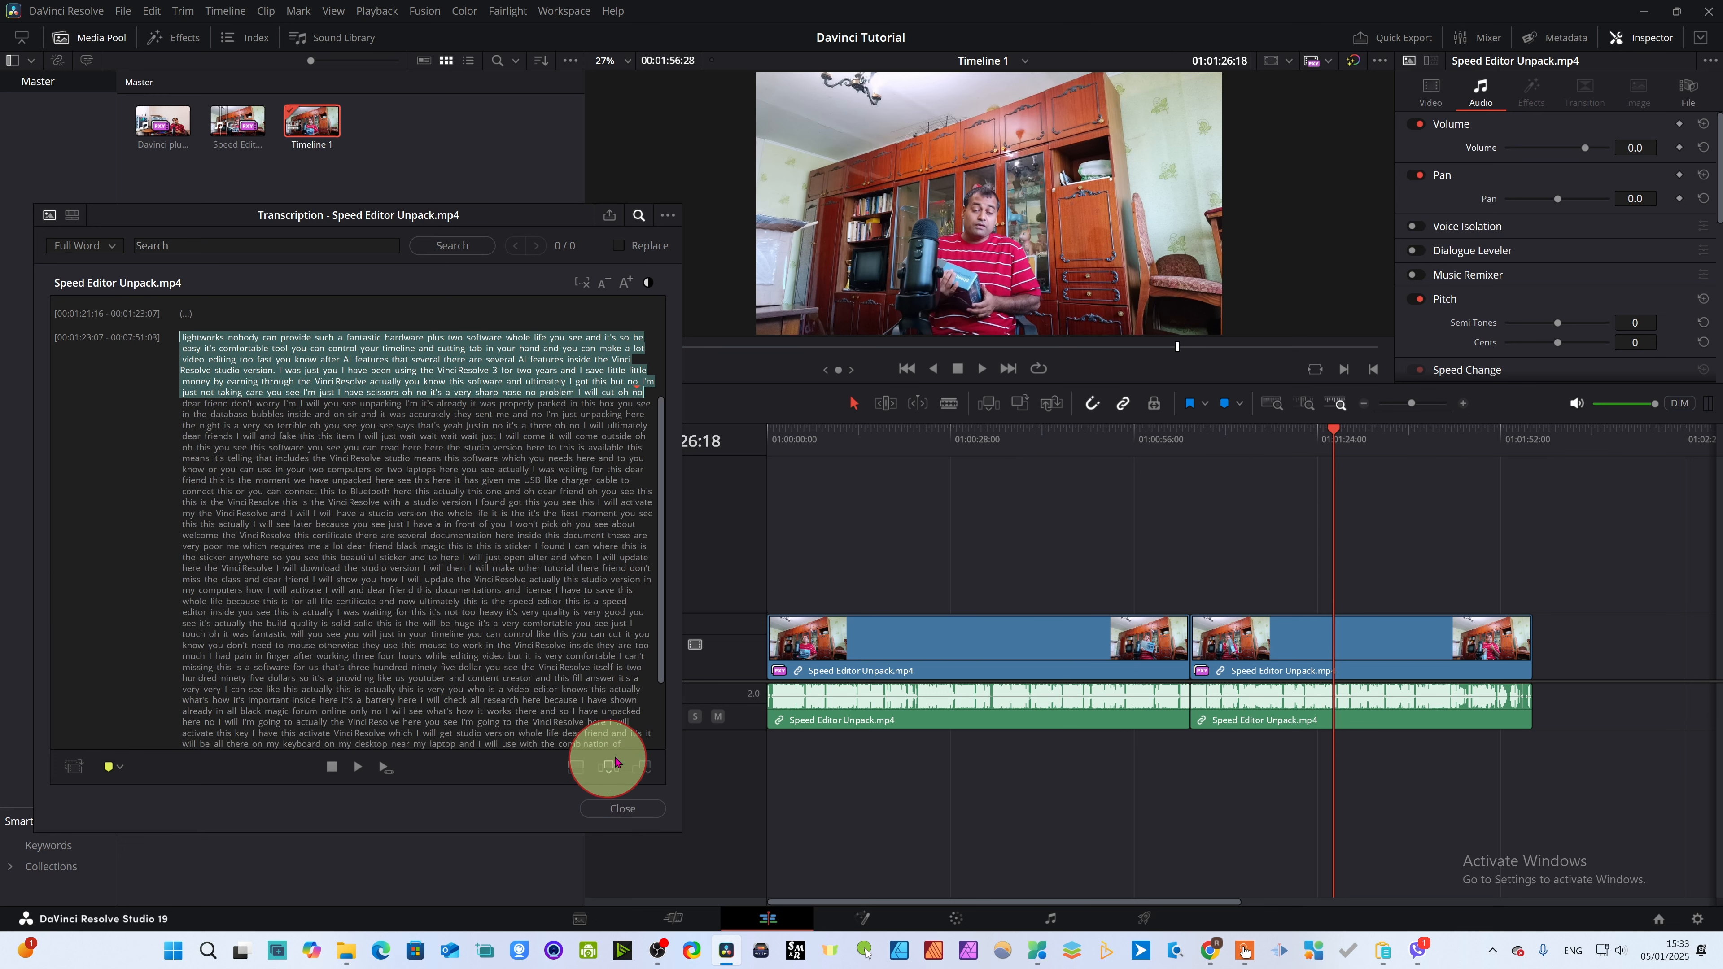
- Undo the last two timeline edits made from the transcript
click(584, 603)
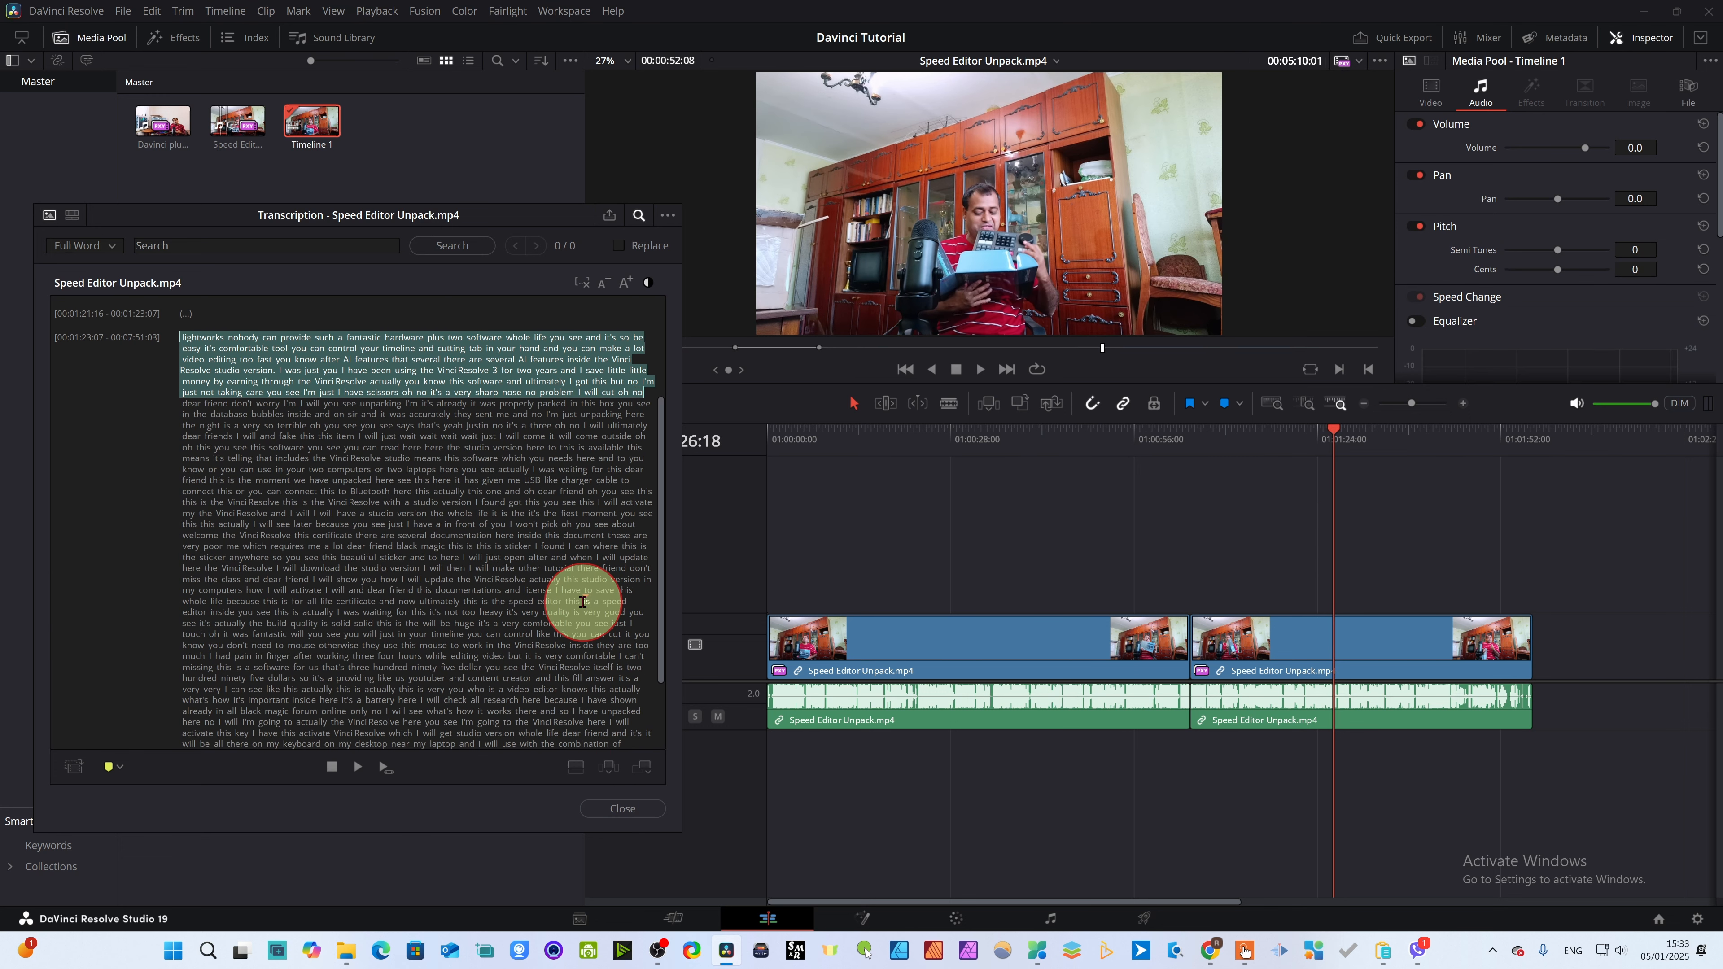
key(ctrl+z)
key(ctrl+z)
- Insert the footage for the entire transcript into the timeline, and move the playhead to about 01:07:25
key(ctrl+a)
click(608, 767)
drag(1242, 447, 1076, 481)
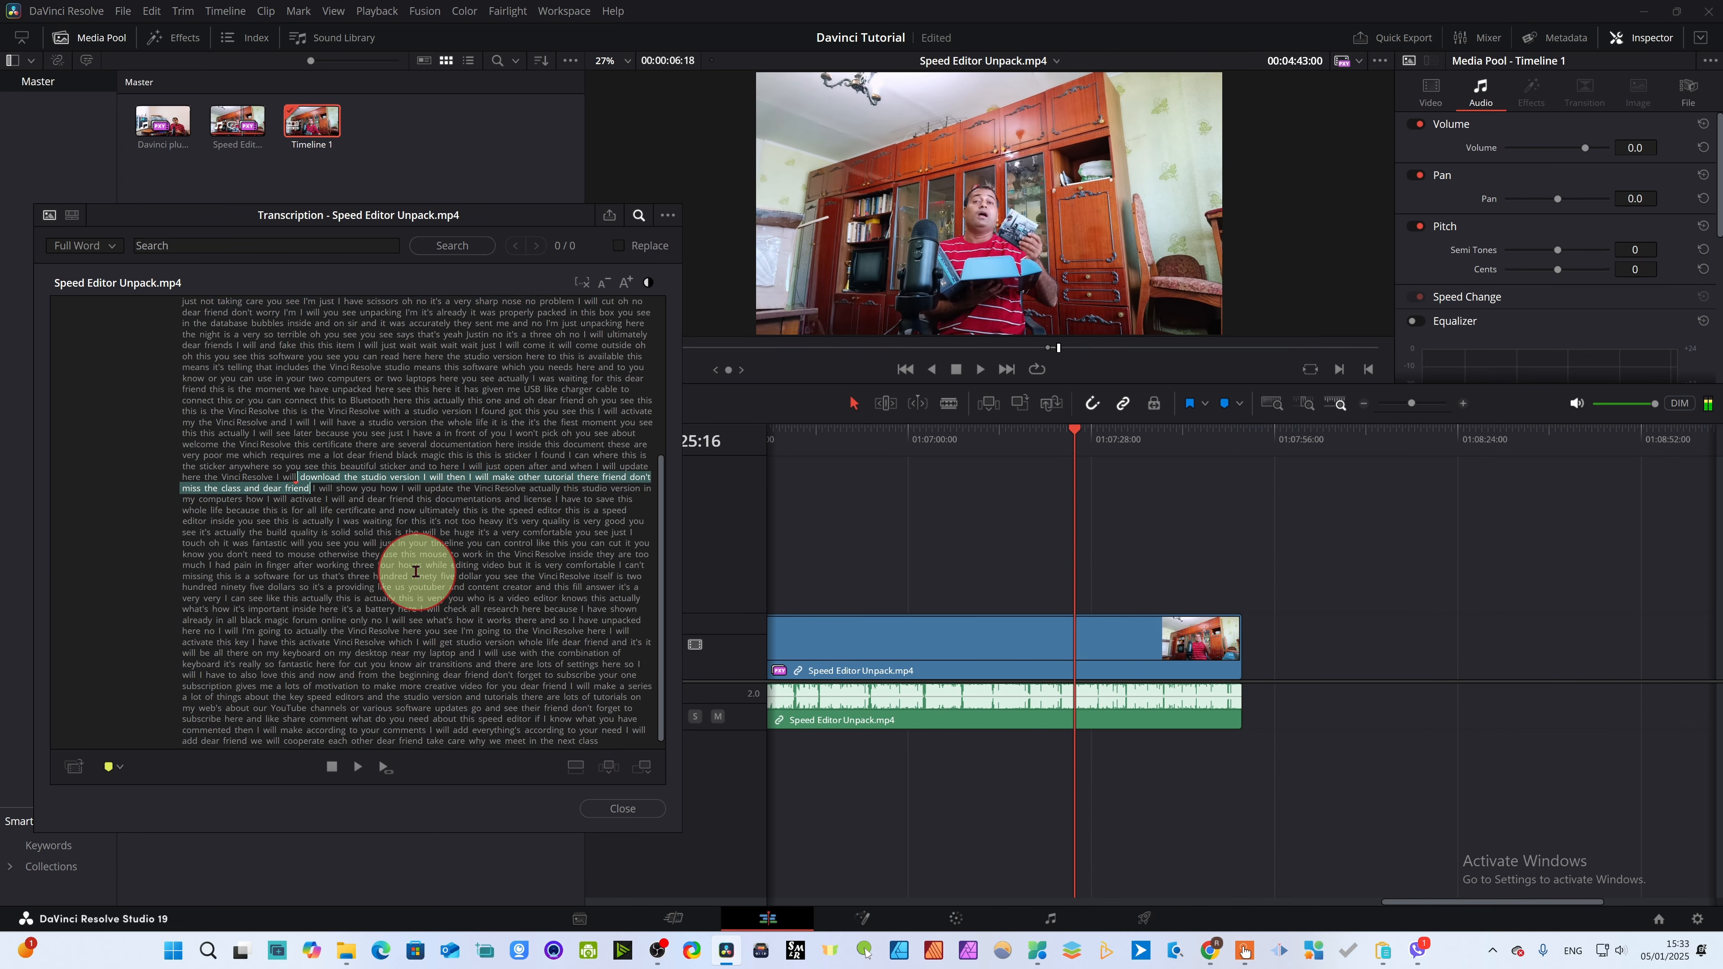
- Place the closing passage from "I have this activate" to "next class" on a new track above at the playhead, and scrub back through it
scroll(415, 573, down, 1)
click(234, 577)
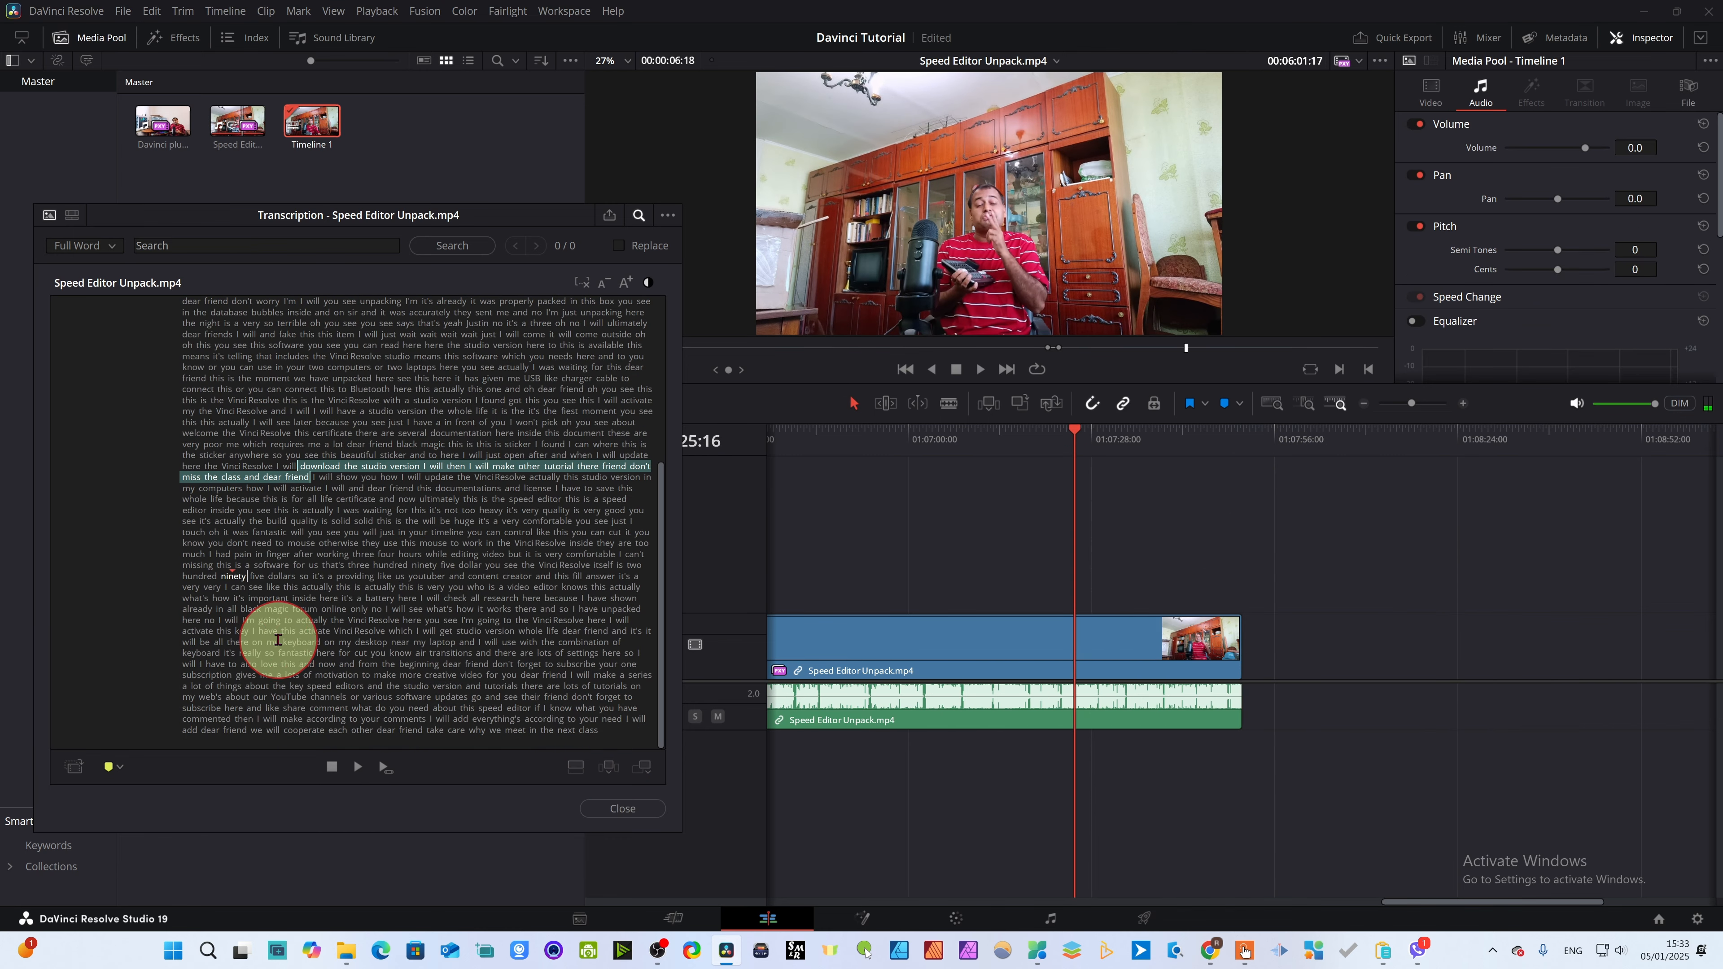
drag(253, 632, 580, 771)
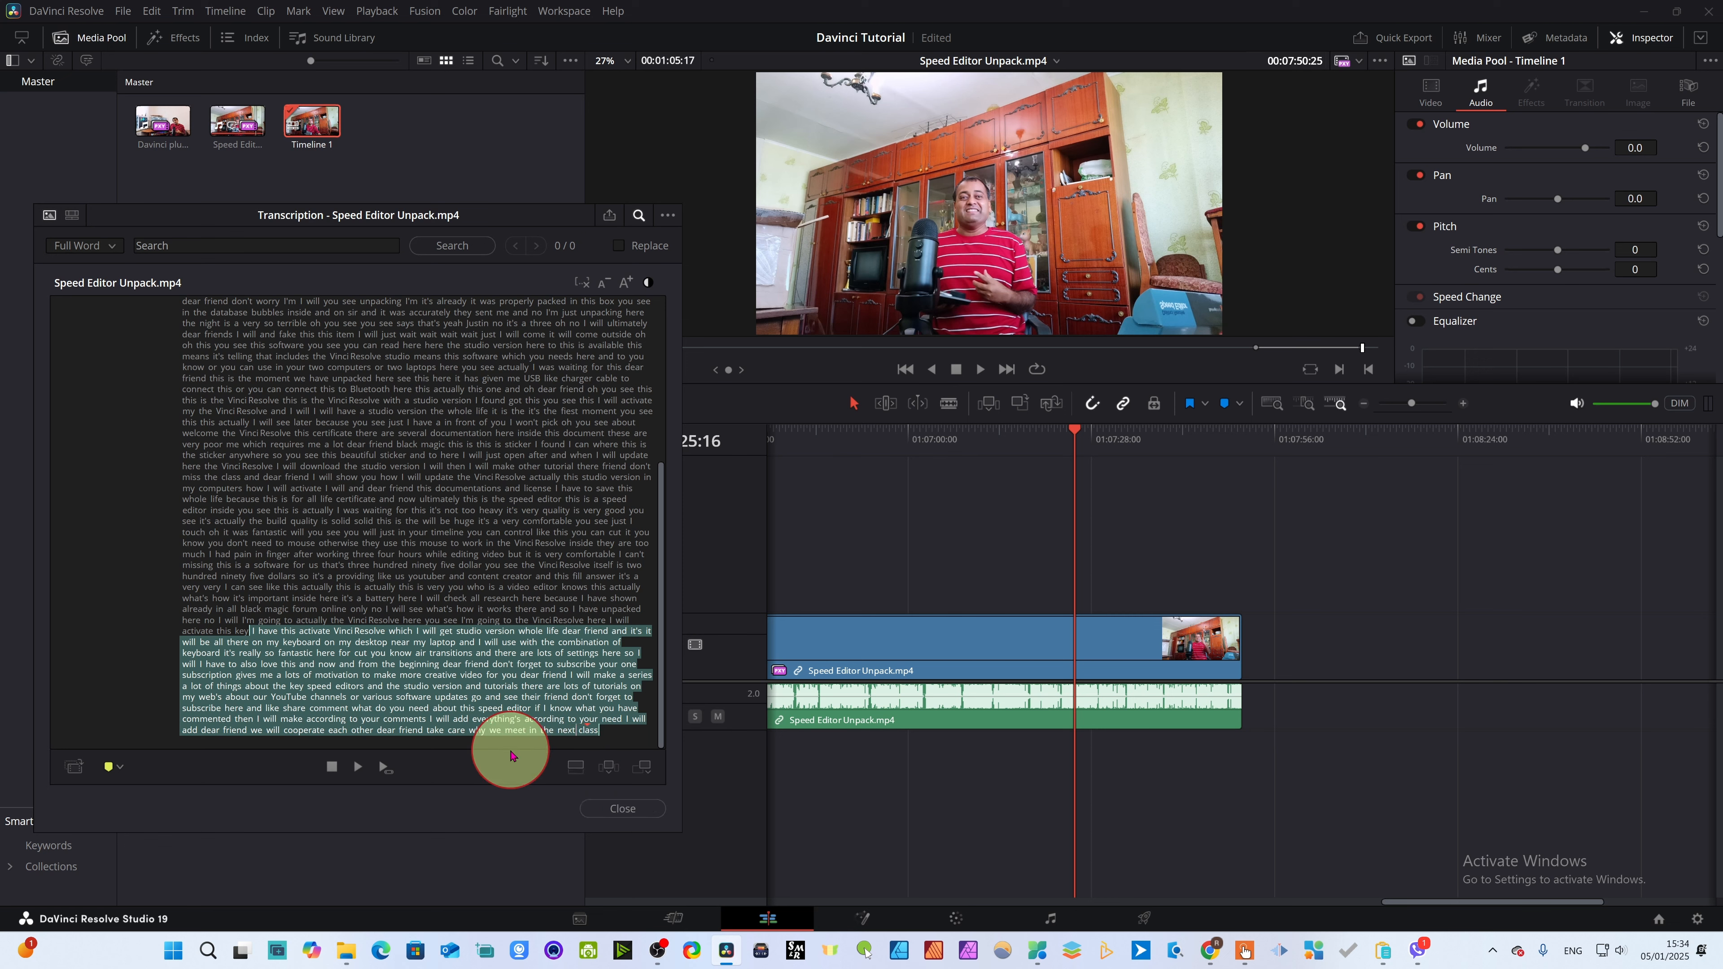
click(569, 769)
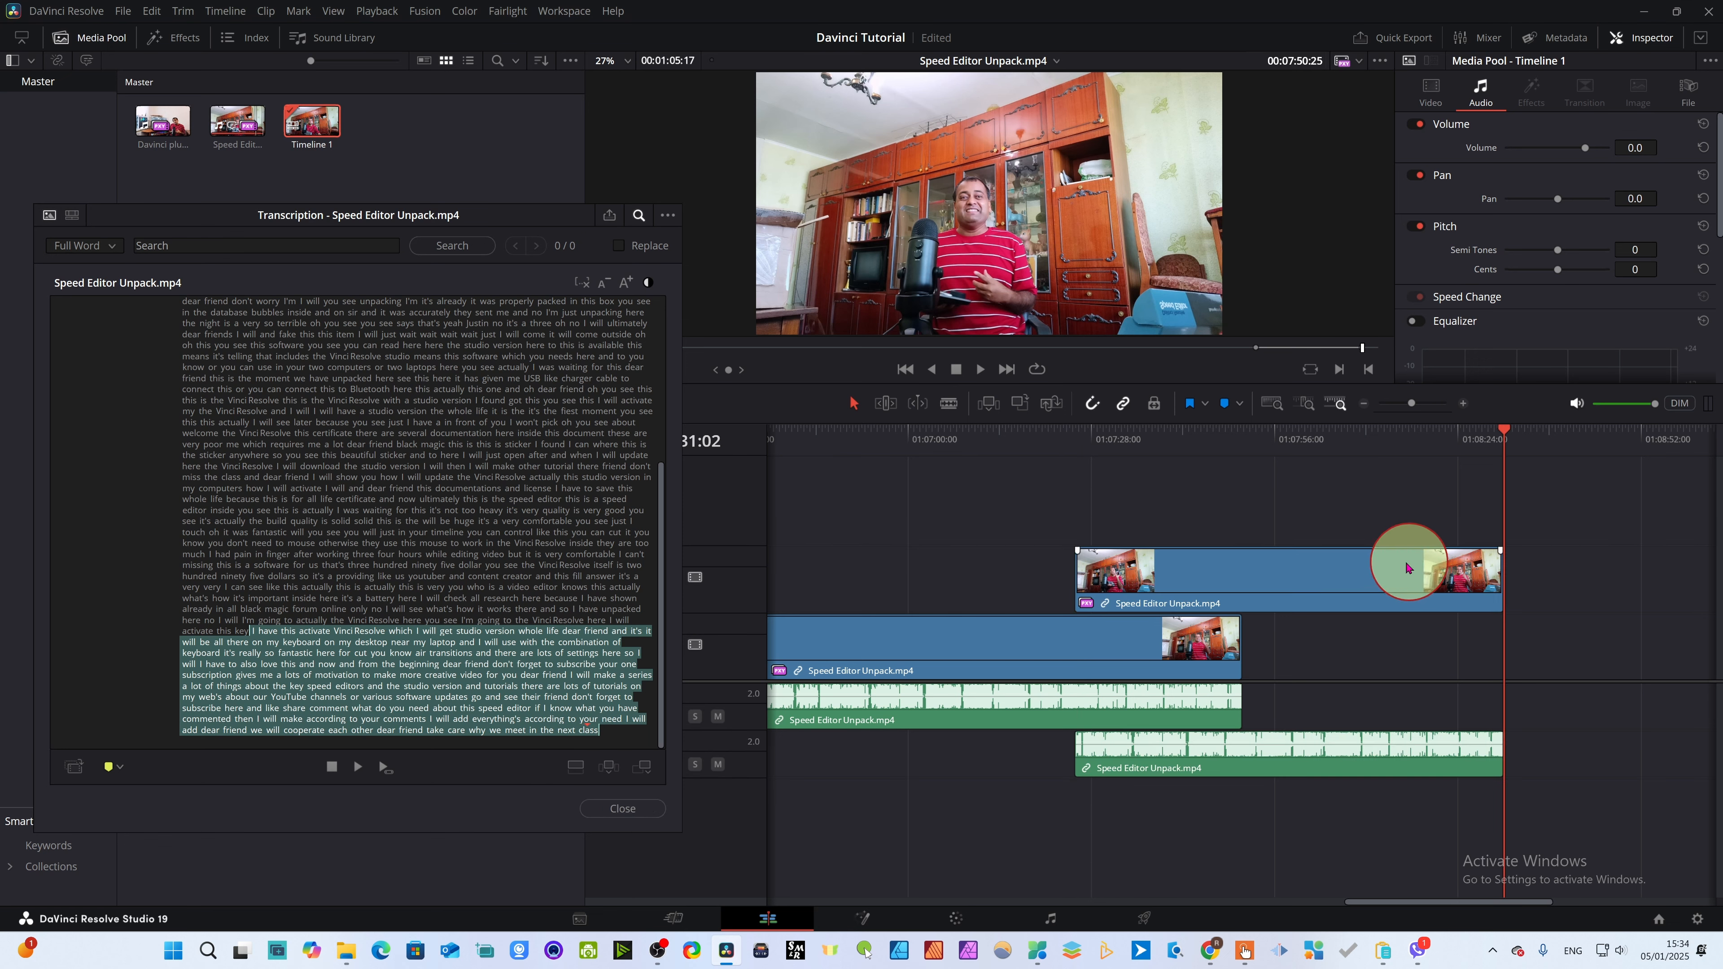
drag(1504, 448, 1131, 499)
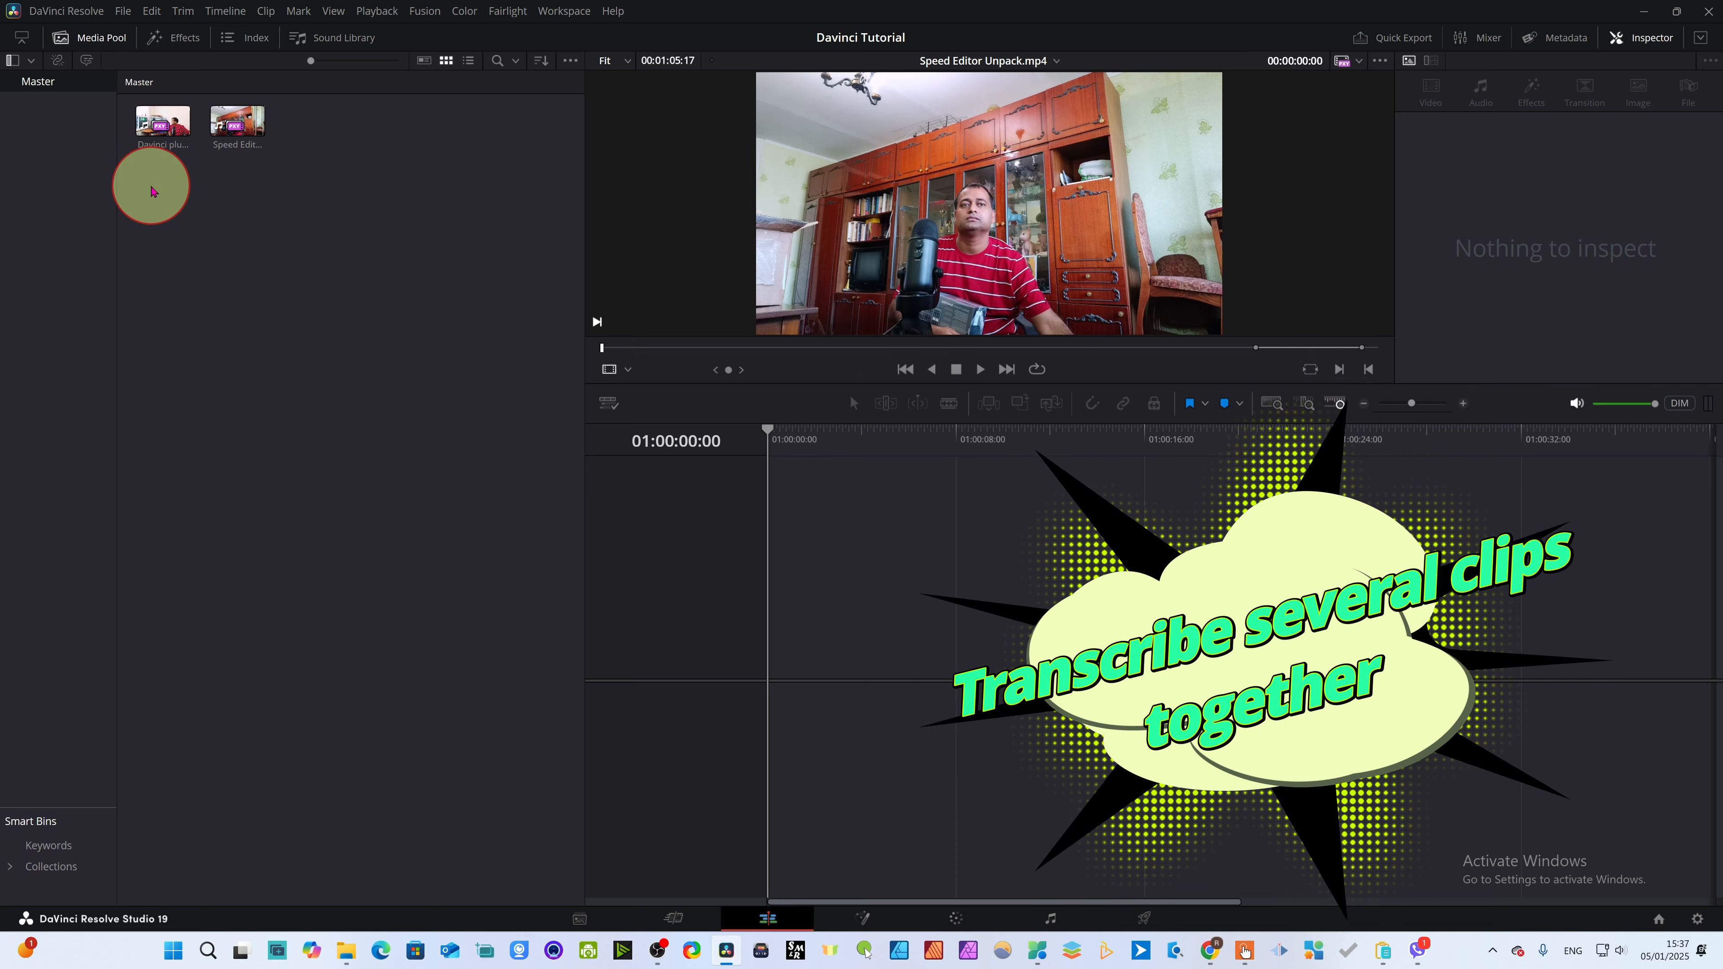
- Select both clips in the media pool and transcribe their audio together
key(ctrl+a)
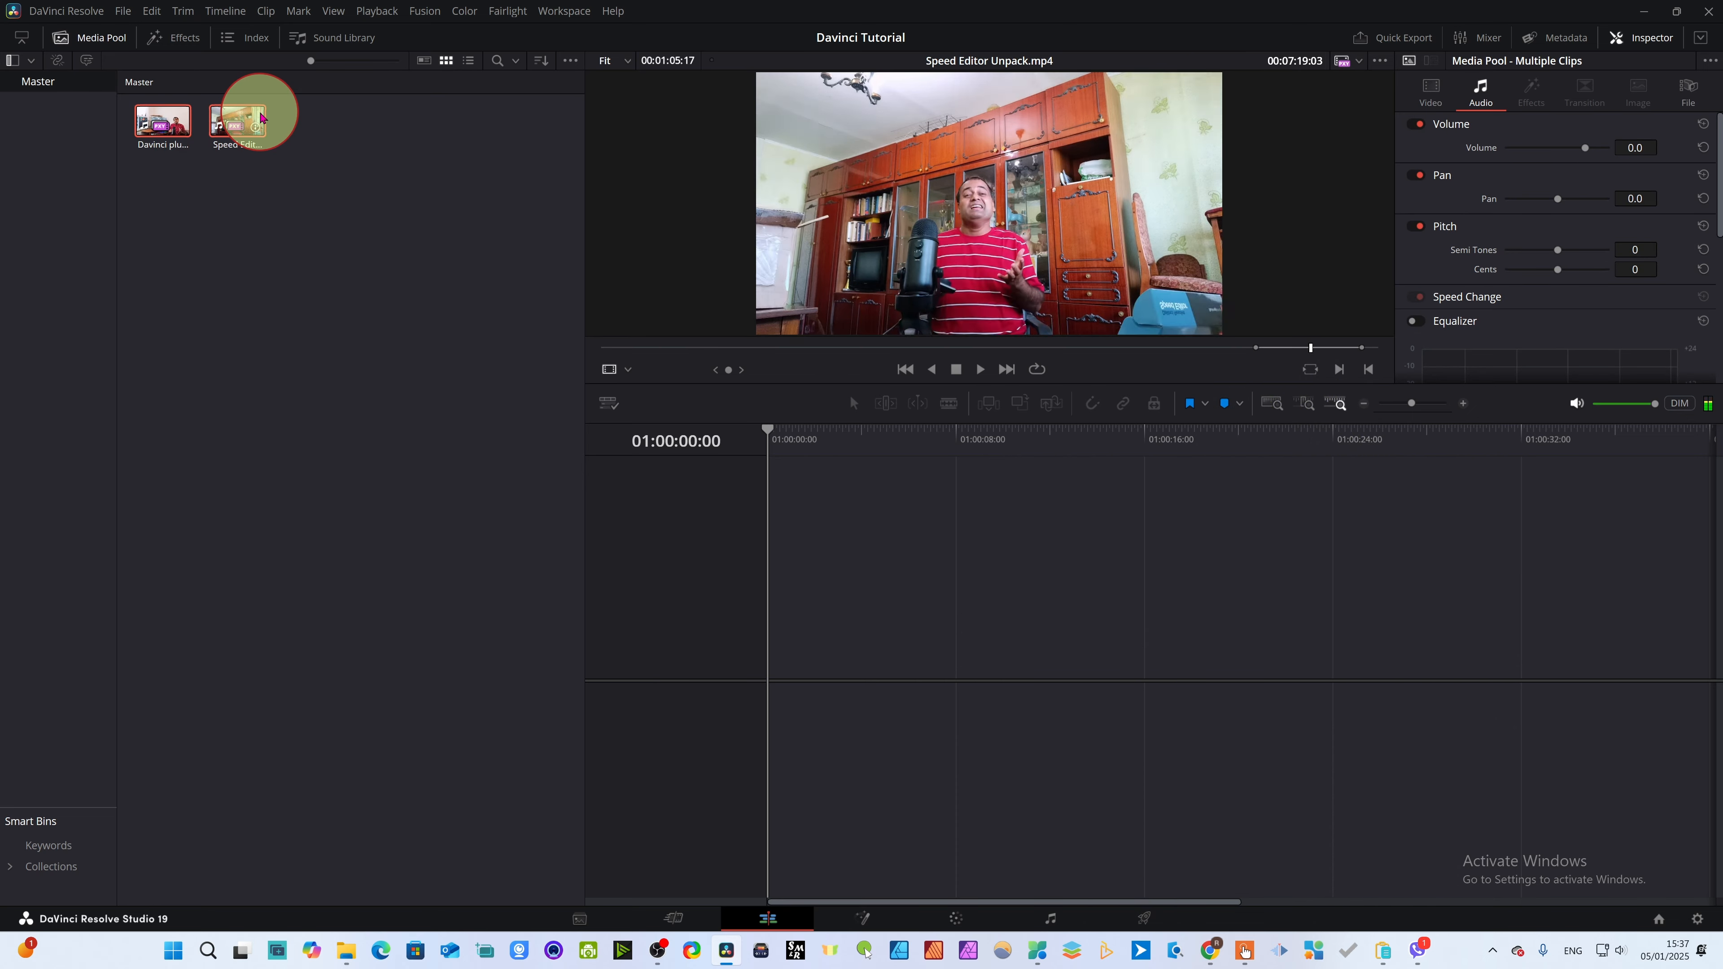
right_click(239, 111)
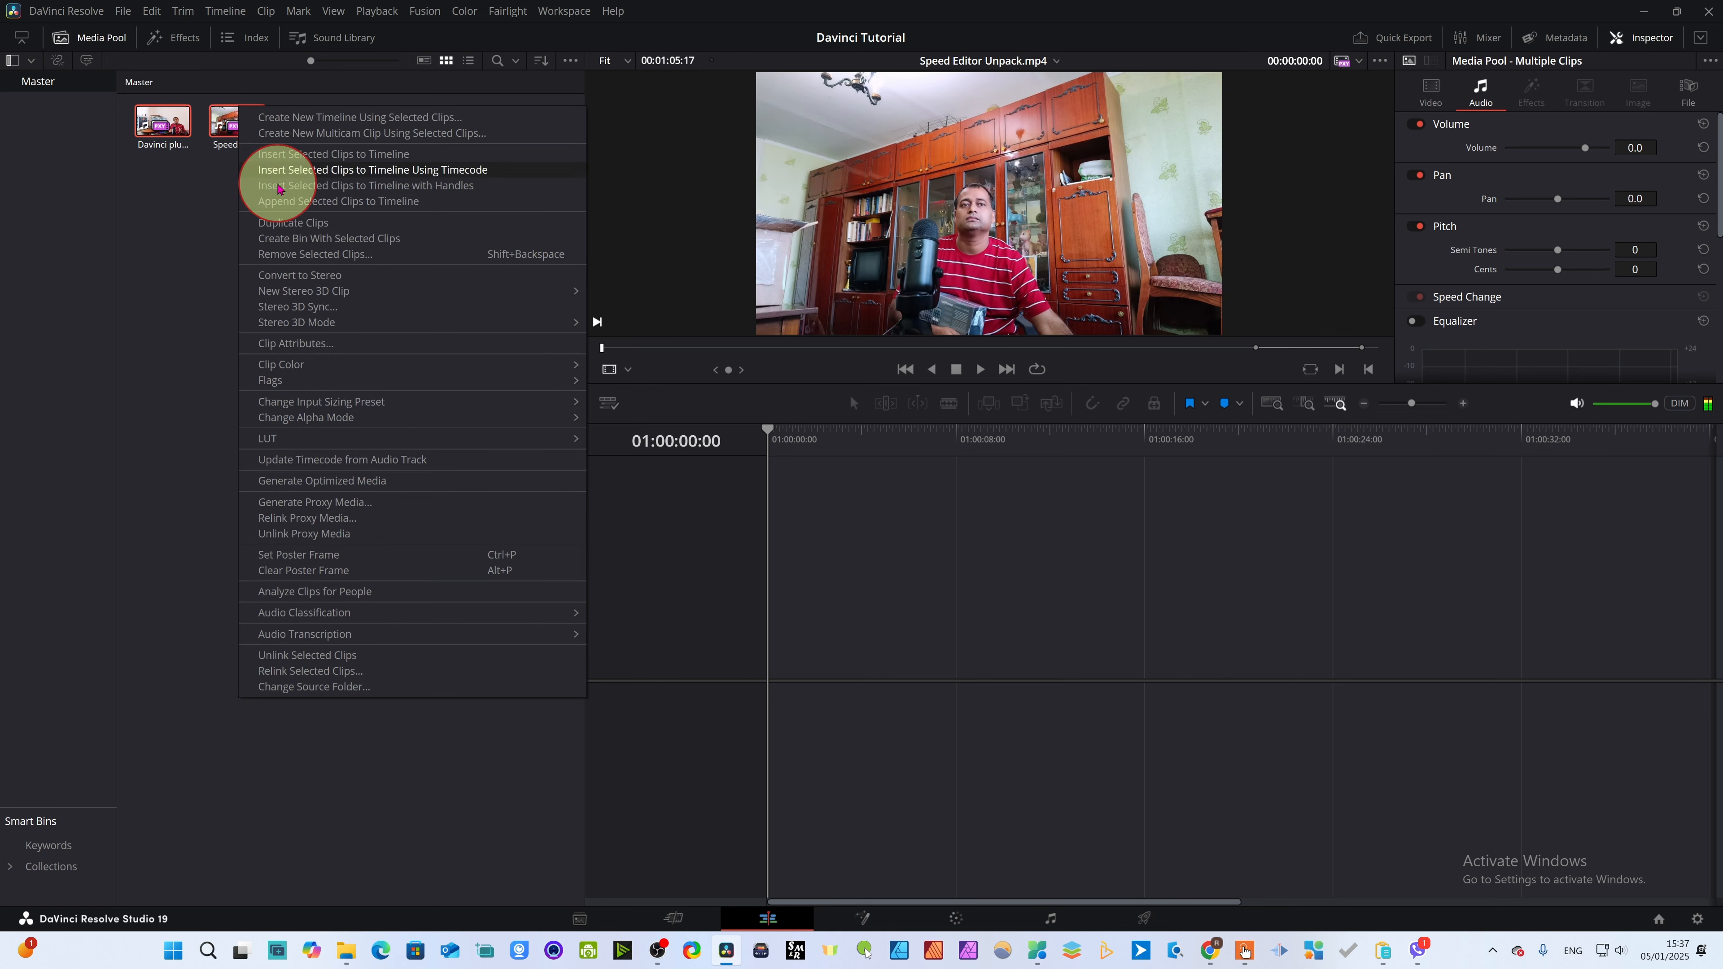
mouse_move(309, 621)
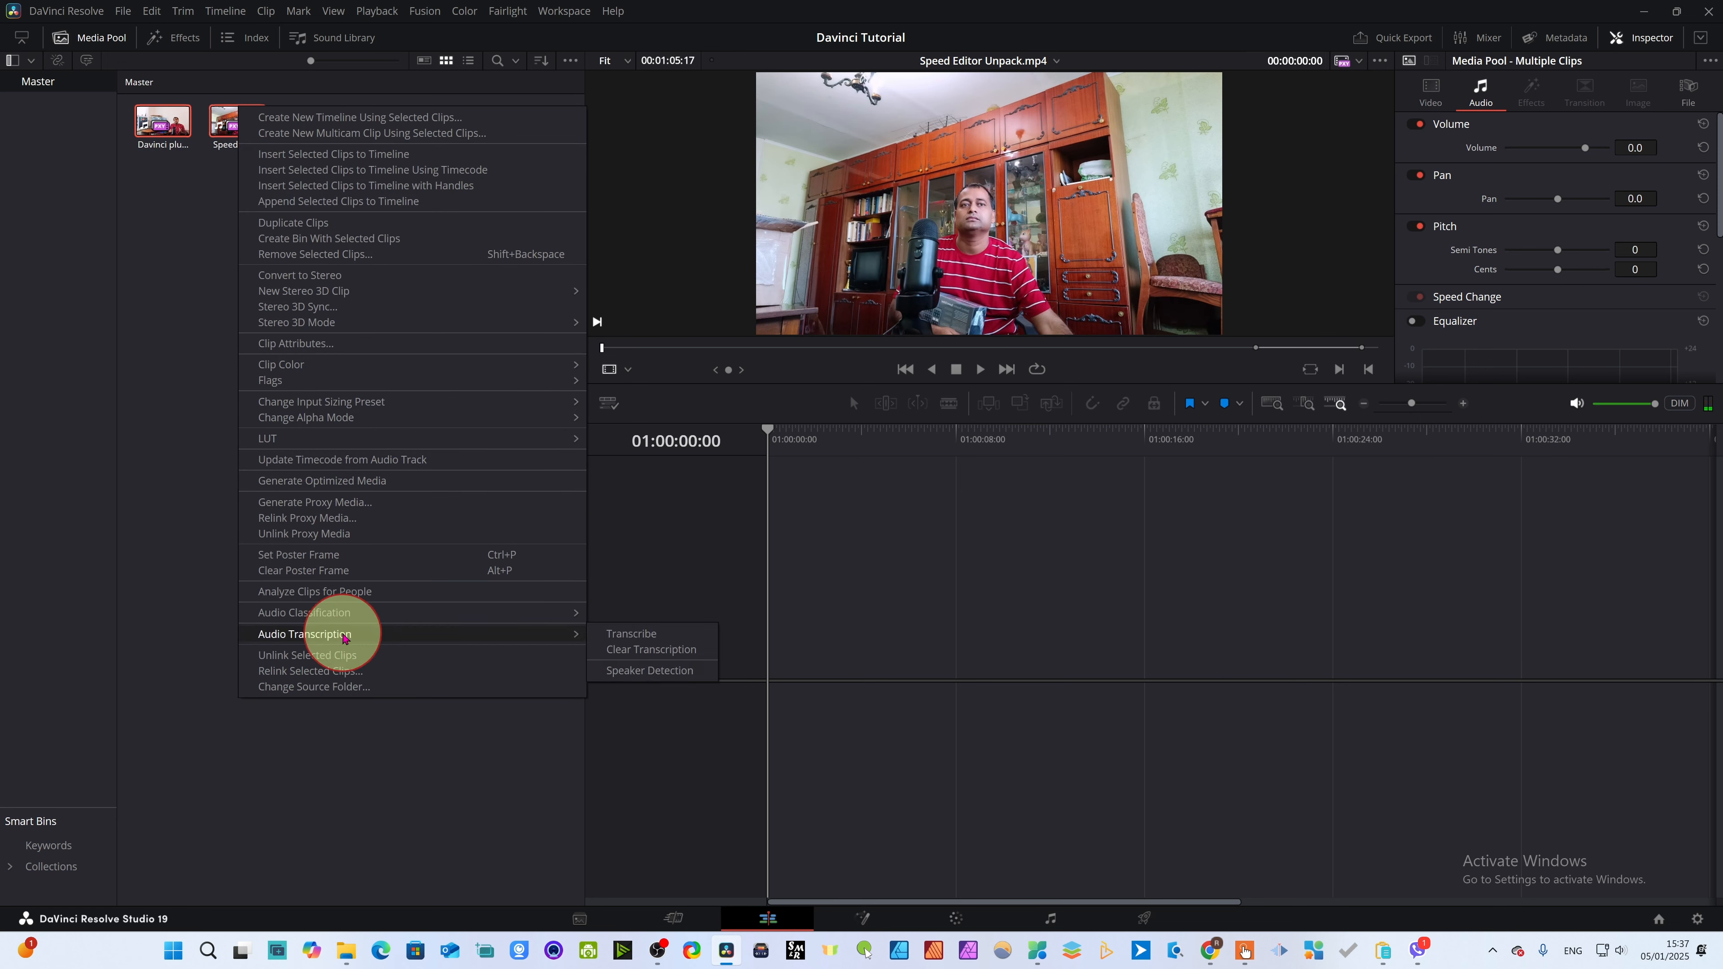
click(625, 635)
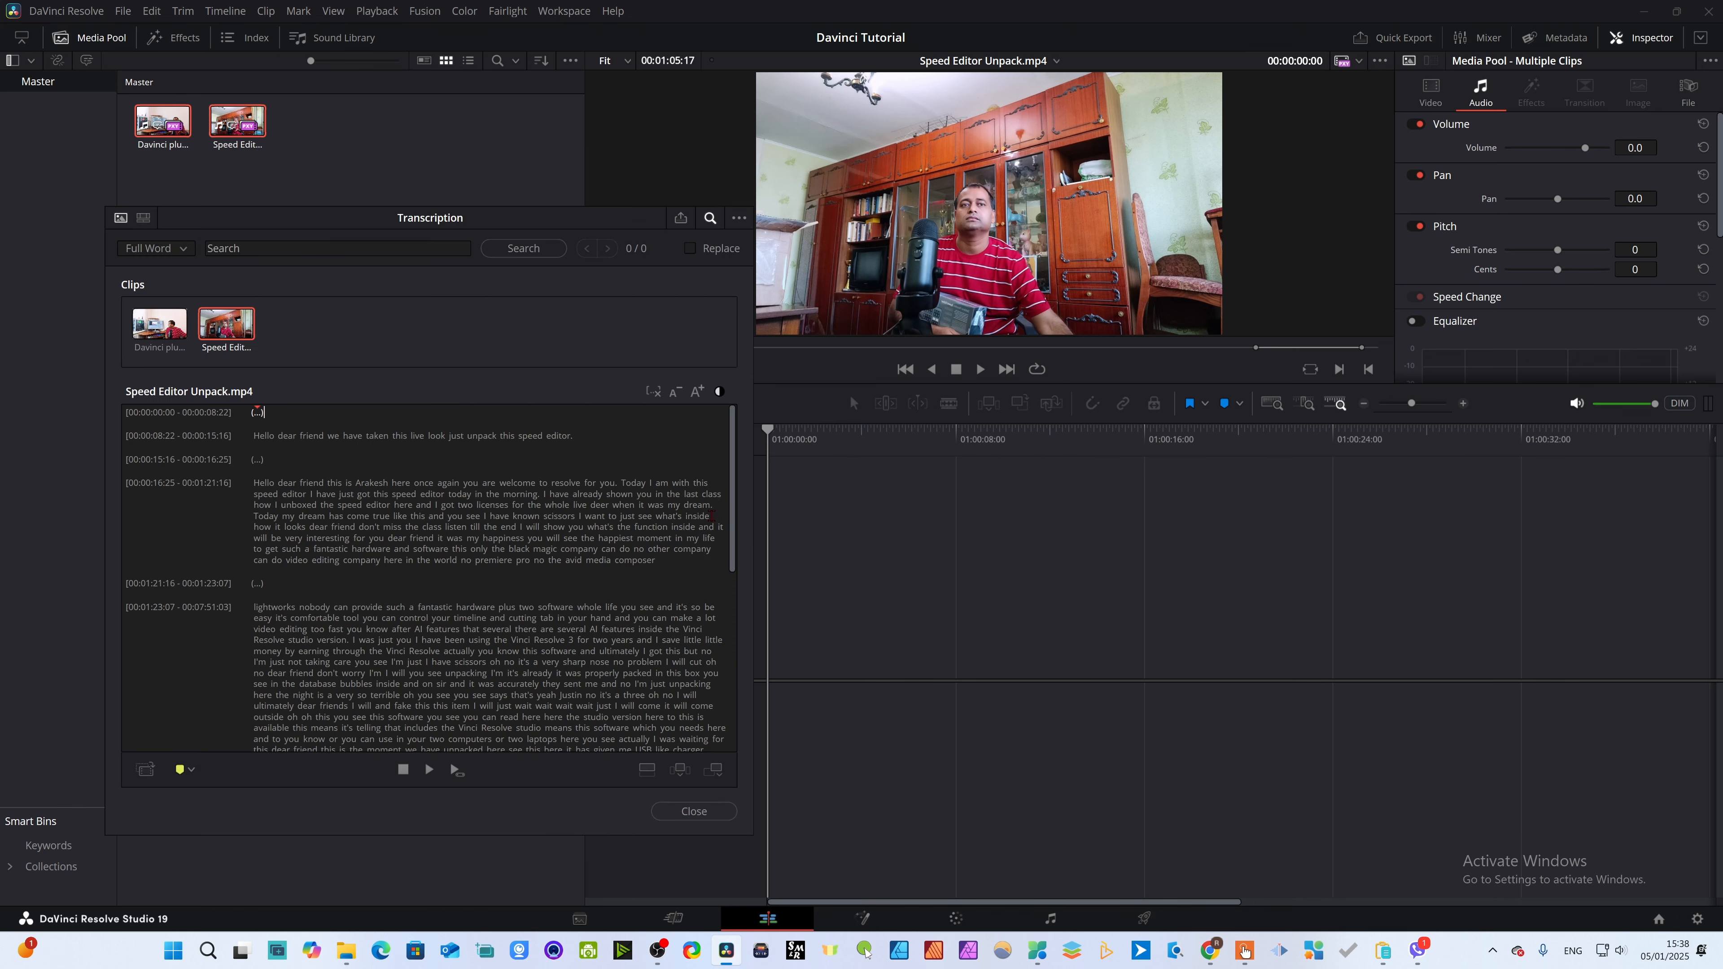
- Look through the Speed Editor Unpack.mp4 transcript, and play and stop the clip from the transcription window
scroll(379, 563, down, 3)
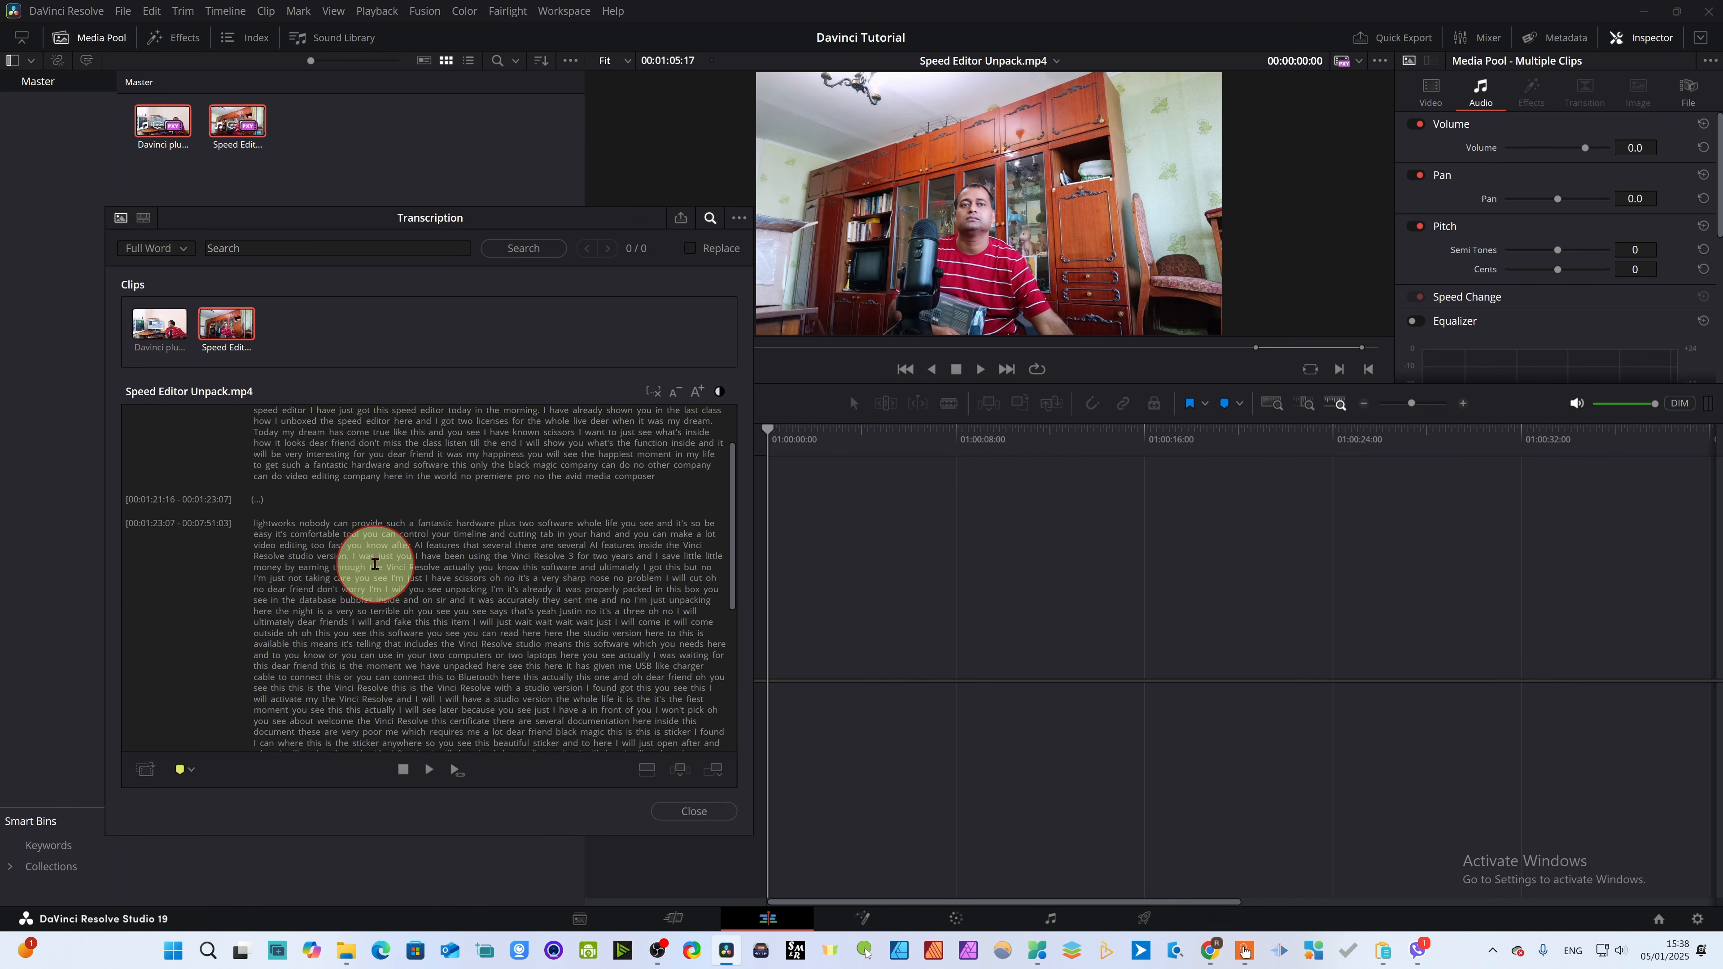
scroll(385, 565, up, 3)
scroll(385, 565, down, 3)
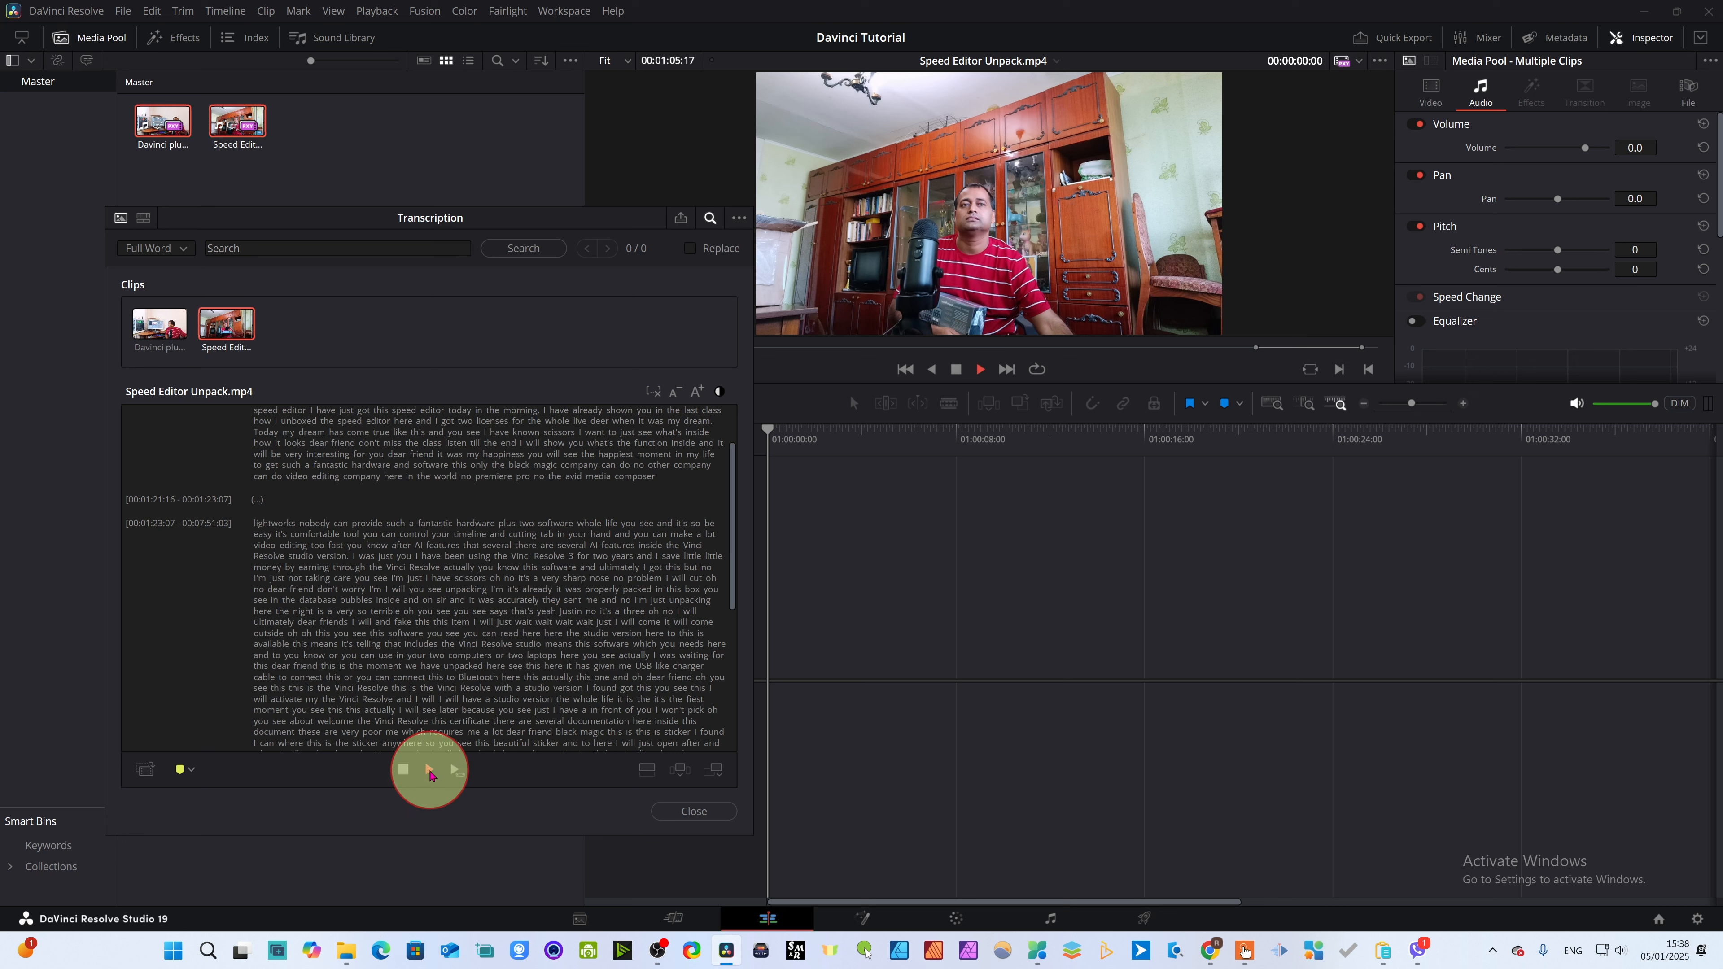
click(430, 775)
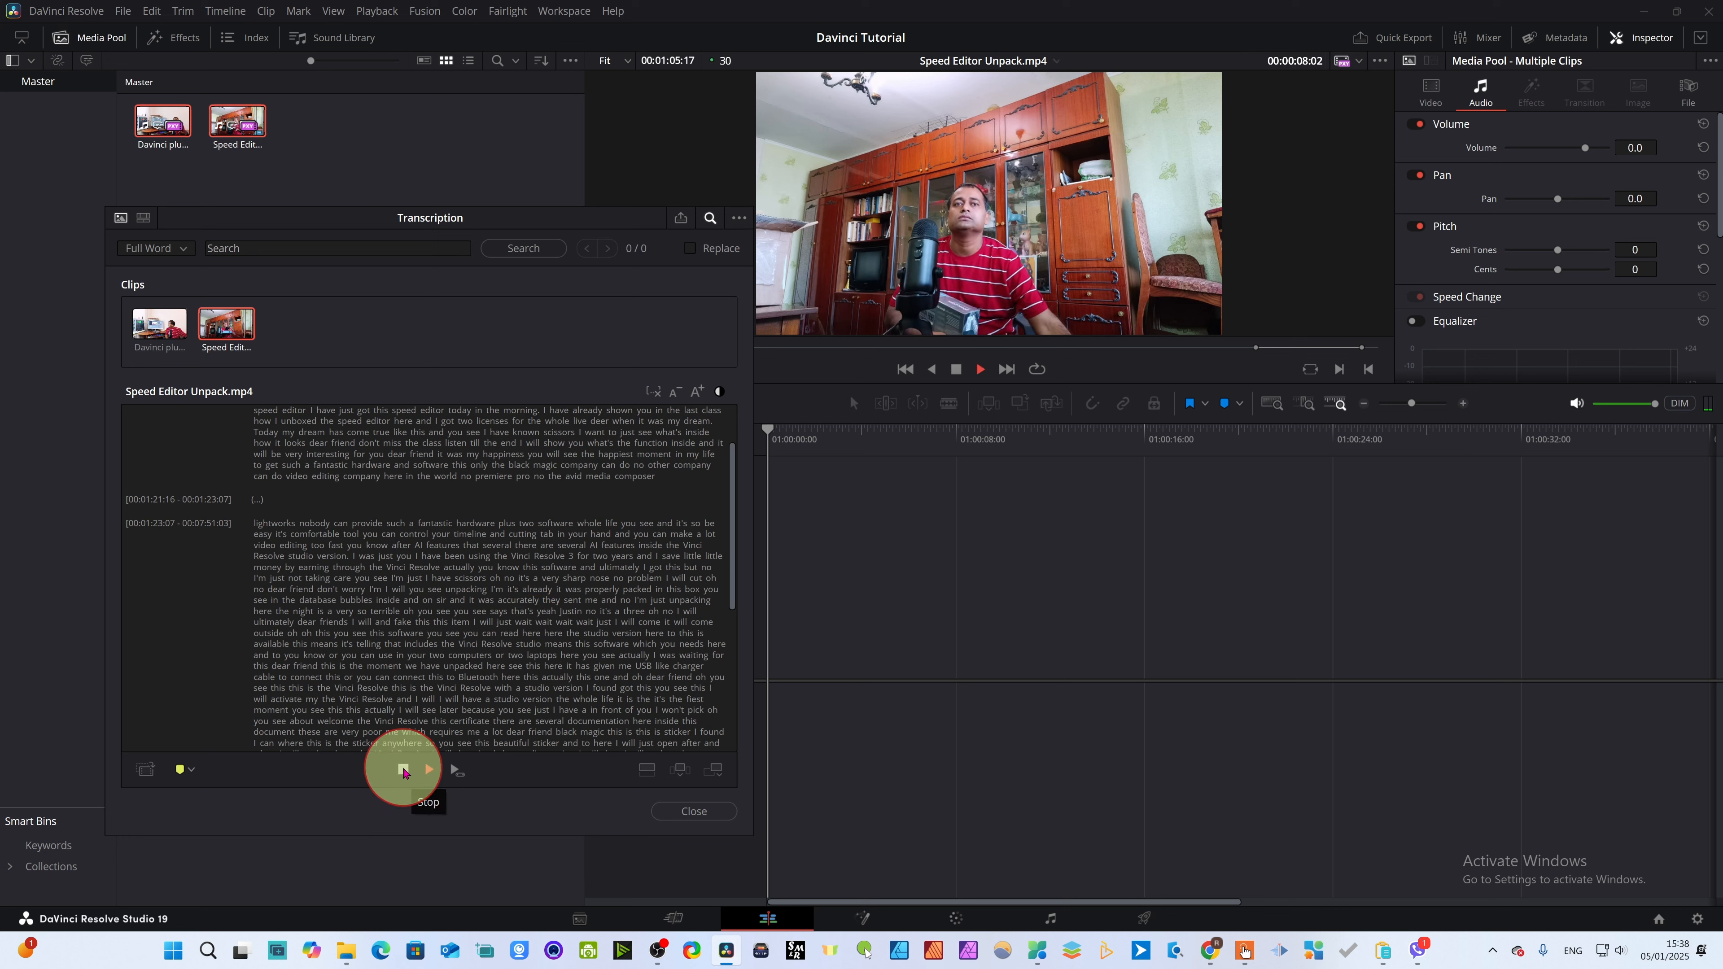
click(404, 772)
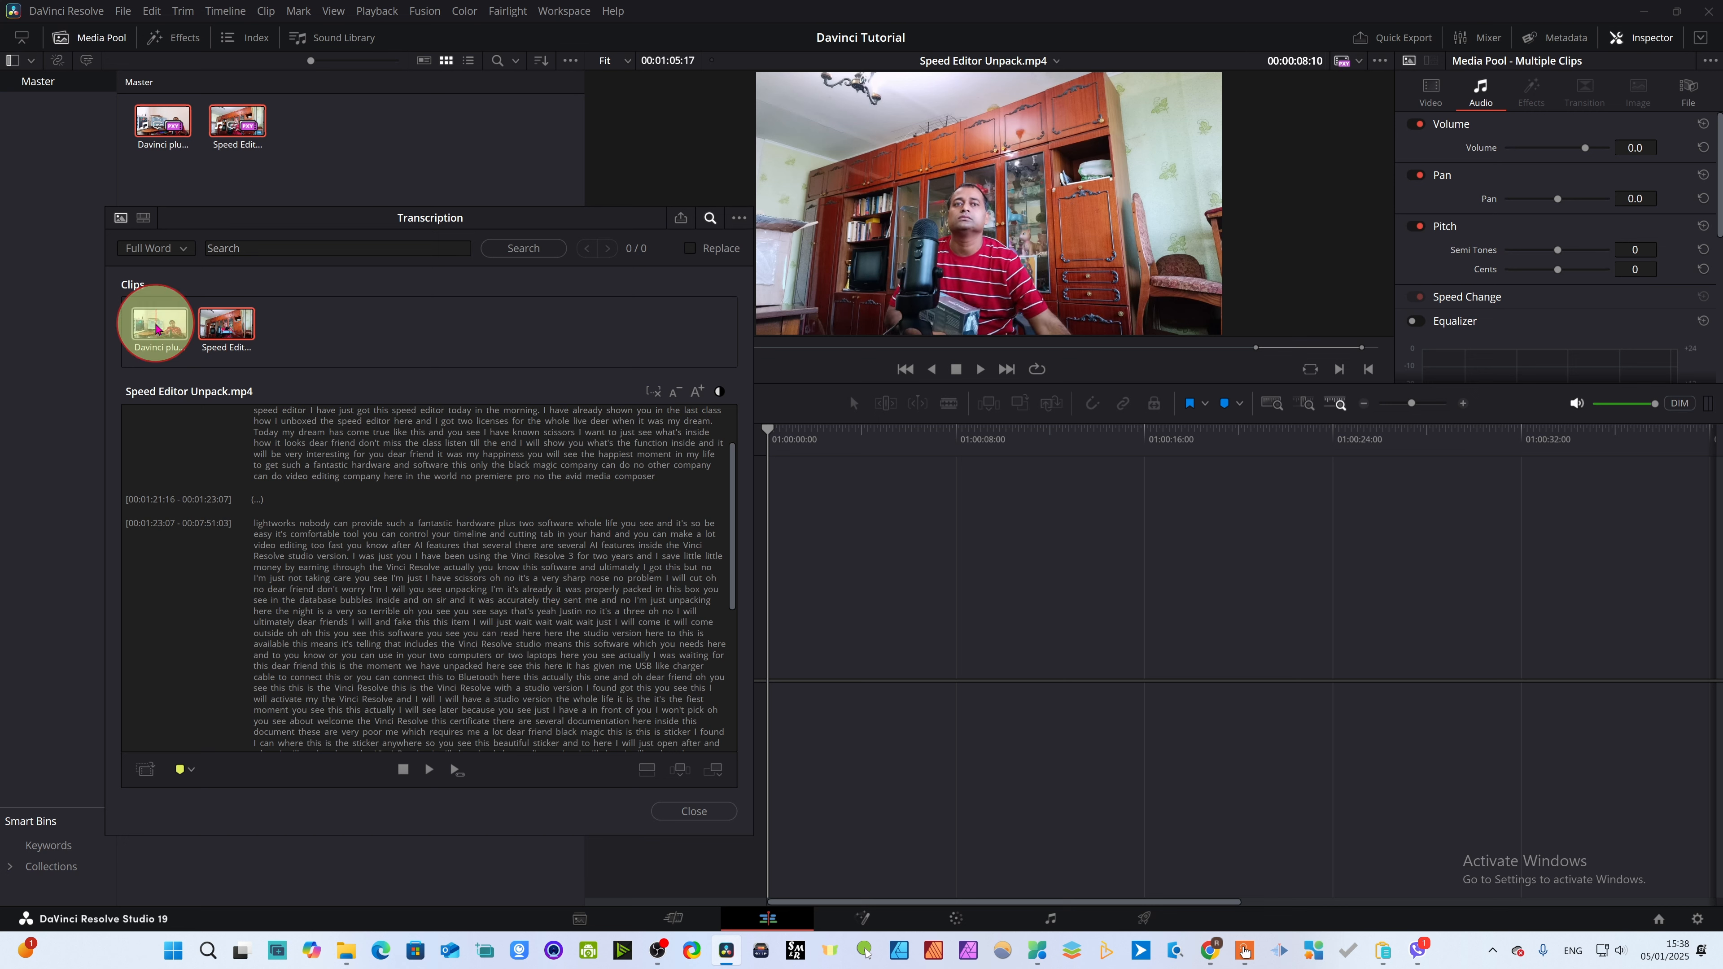
- Show the Davinci plugin in-out.mp4 transcript, play that clip and look through its text
click(144, 329)
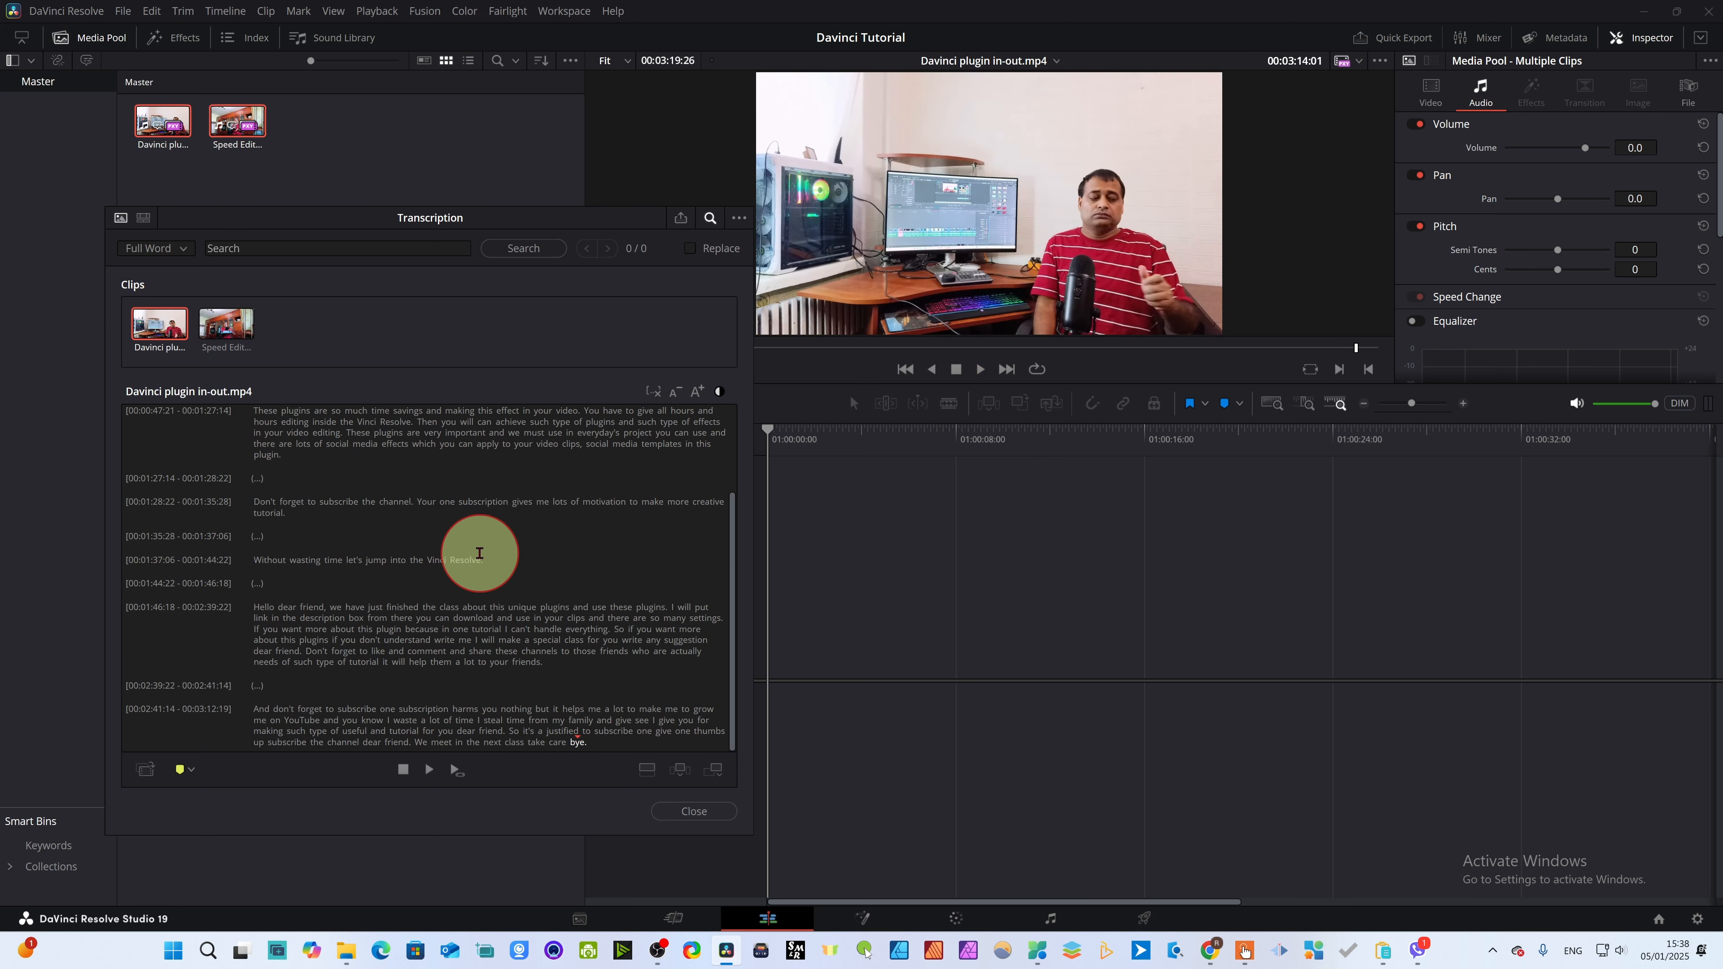
click(429, 769)
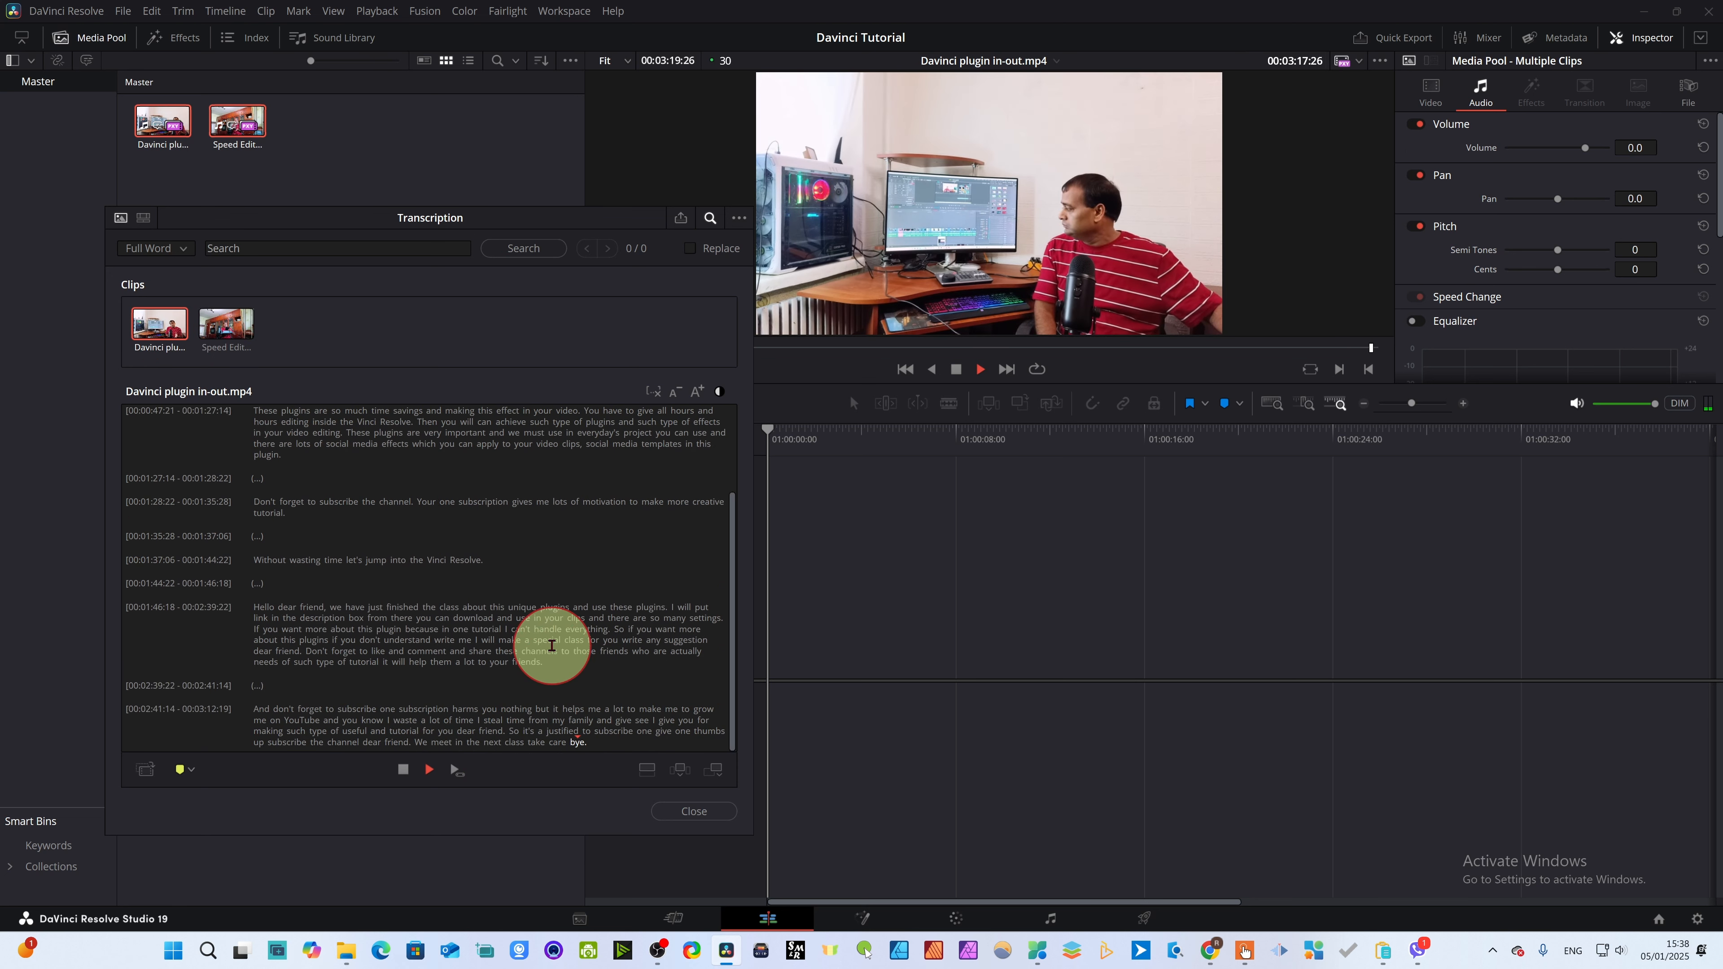
scroll(551, 645, up, 3)
scroll(423, 596, down, 3)
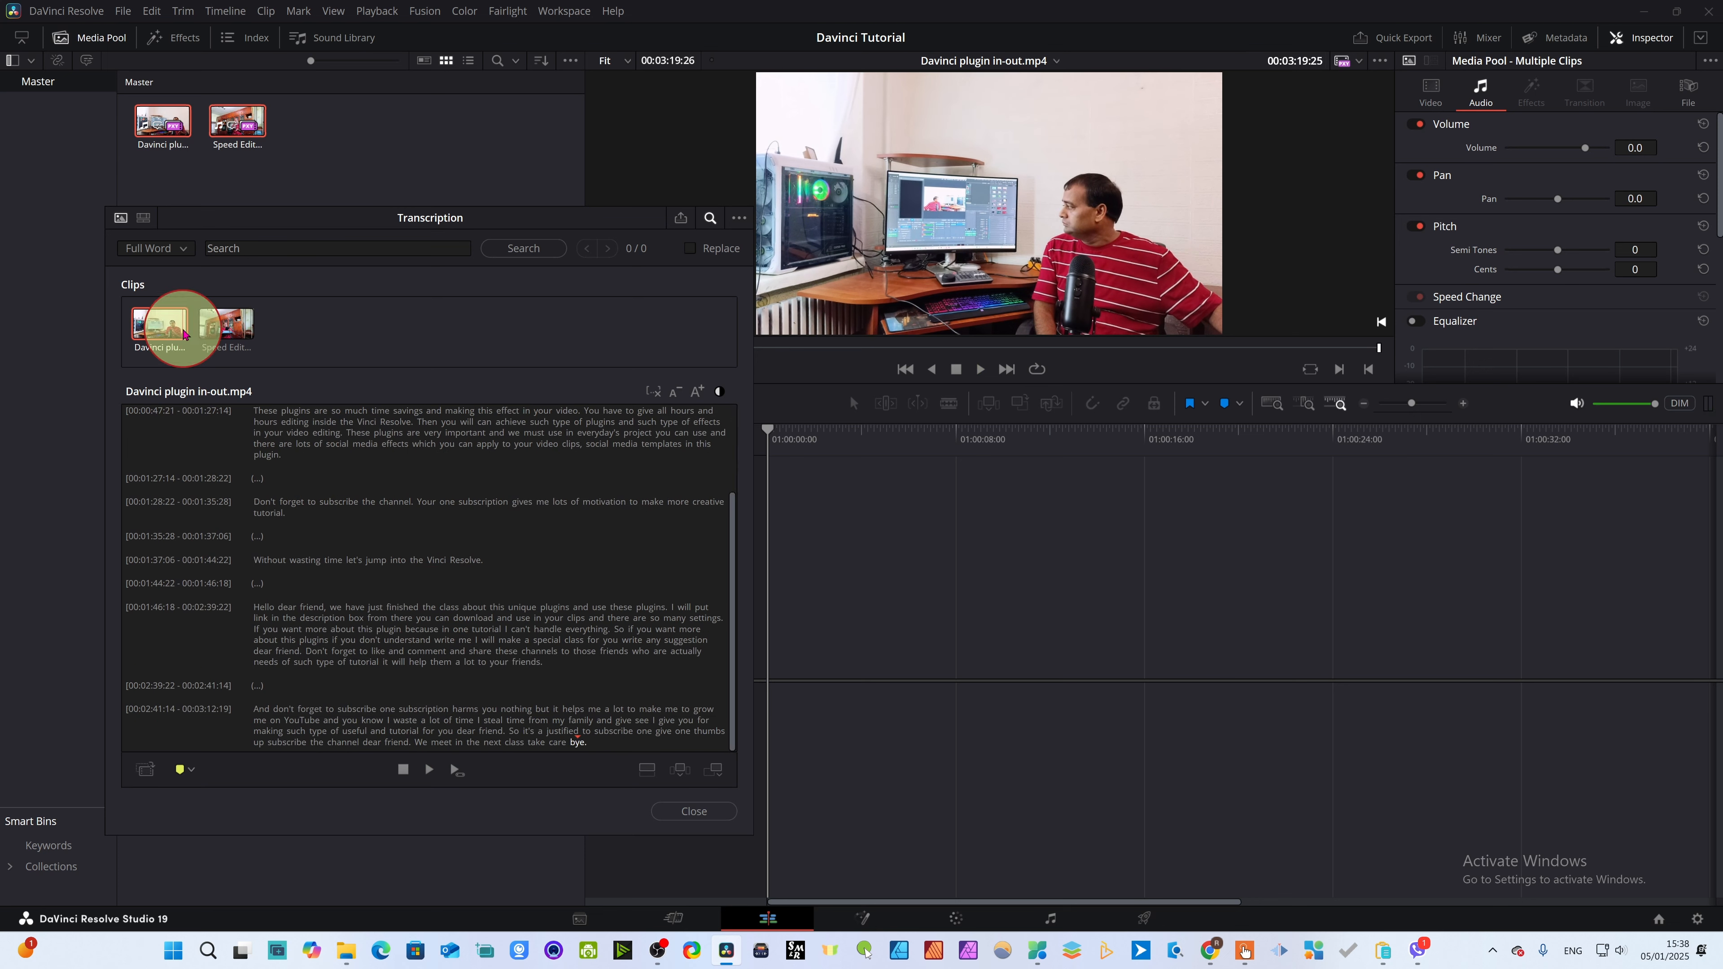
- Compare the two clips' transcripts by switching repeatedly between Speed Editor Unpack.mp4 and Davinci plugin in-out.mp4
click(225, 324)
click(146, 324)
click(233, 328)
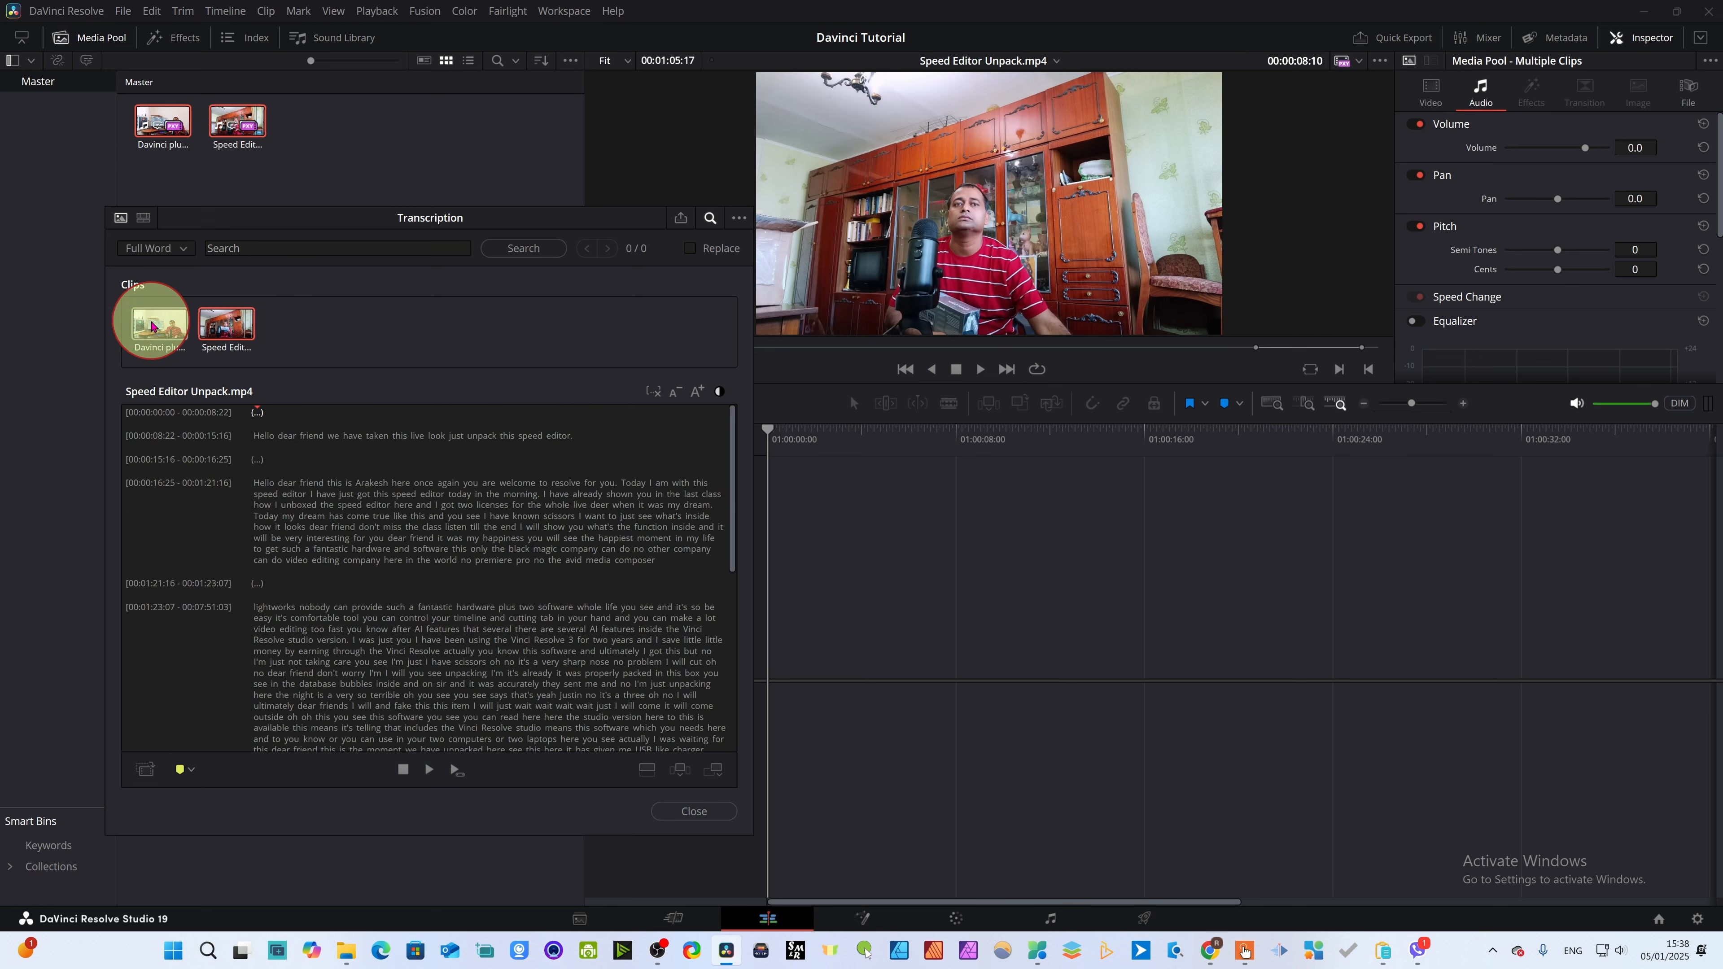
click(152, 319)
click(237, 325)
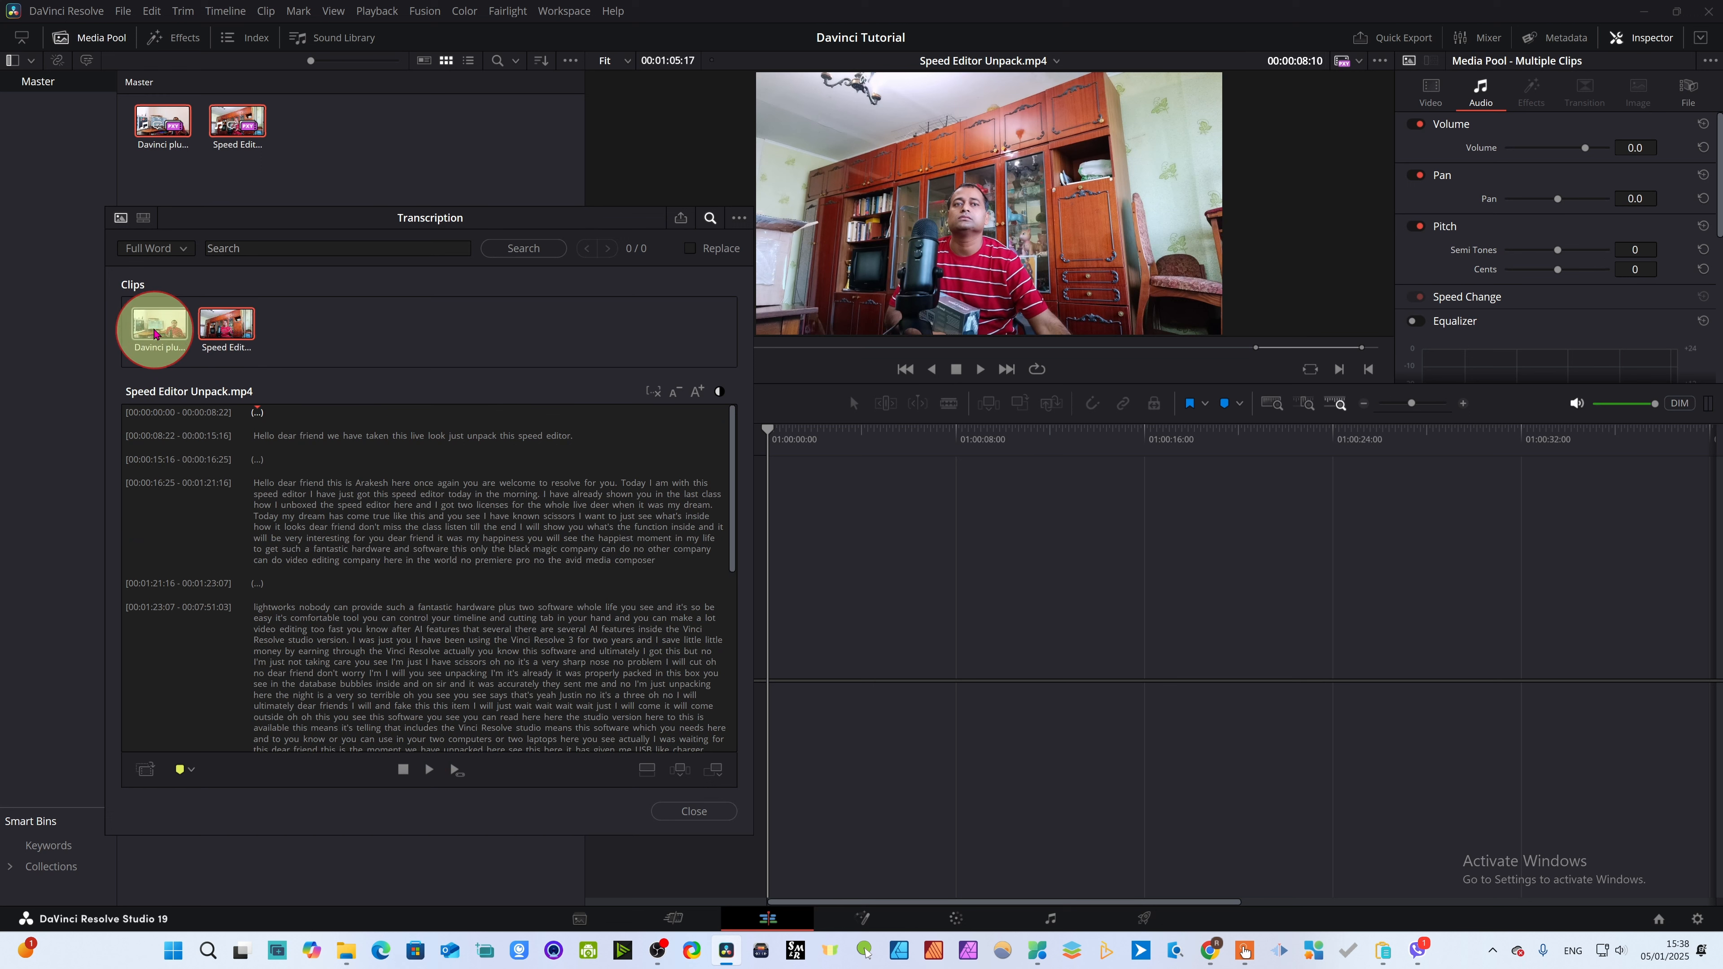
click(153, 327)
click(230, 330)
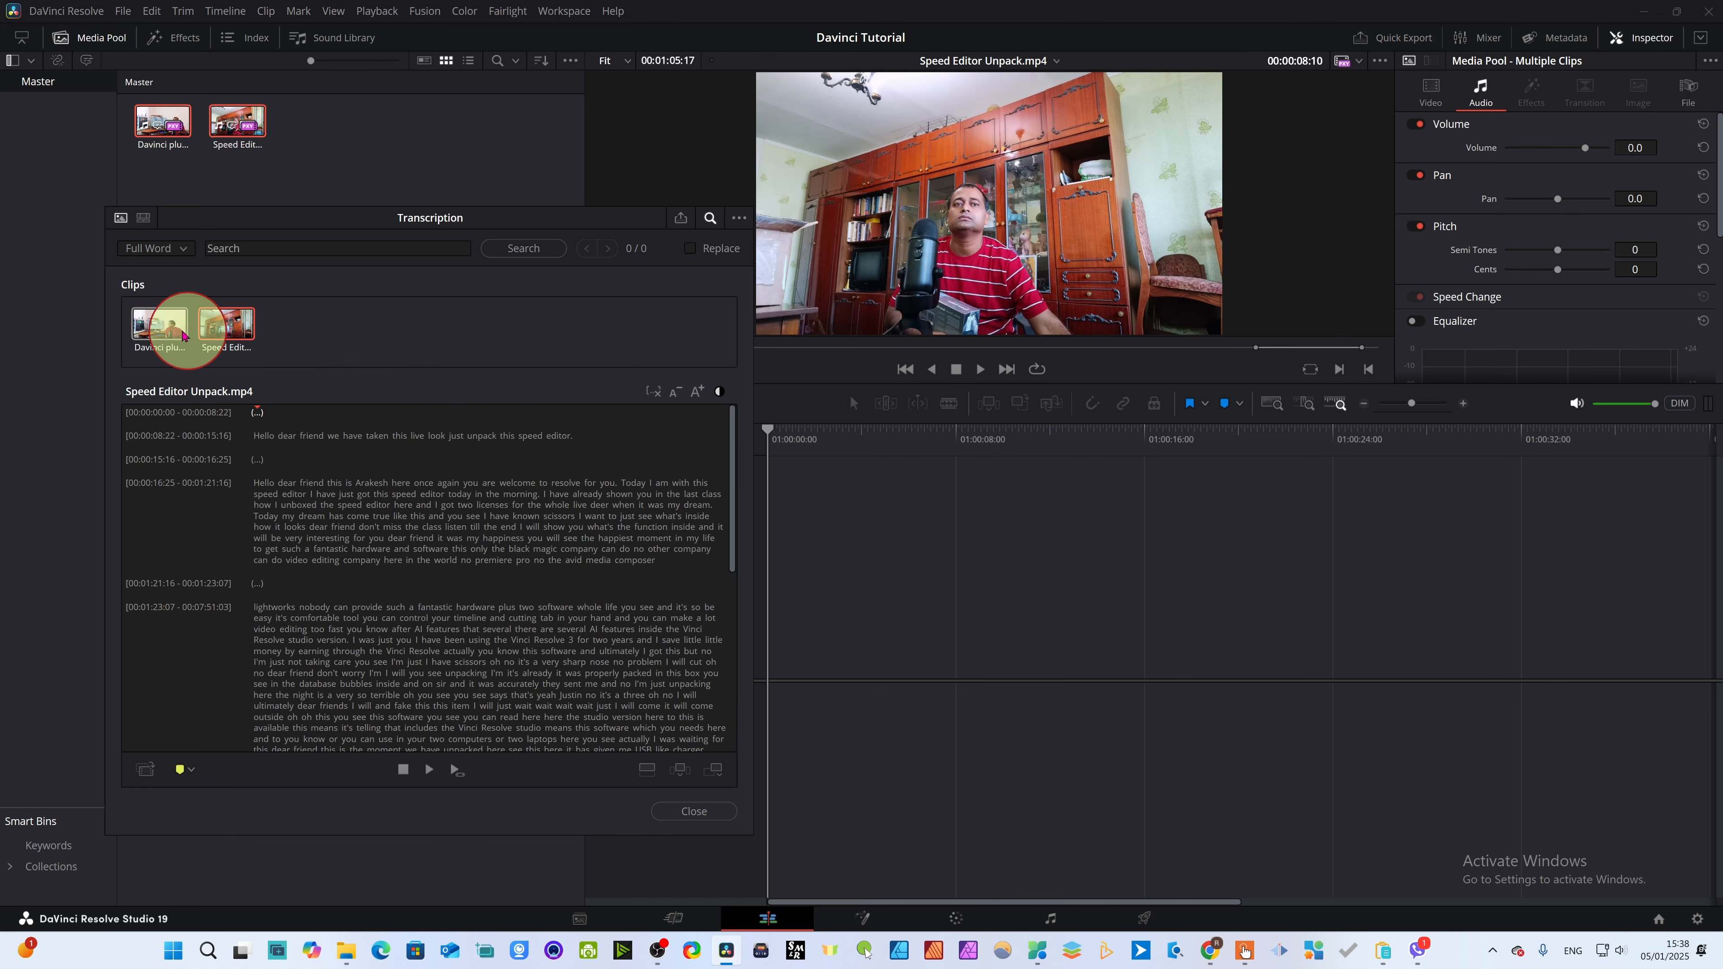
click(167, 328)
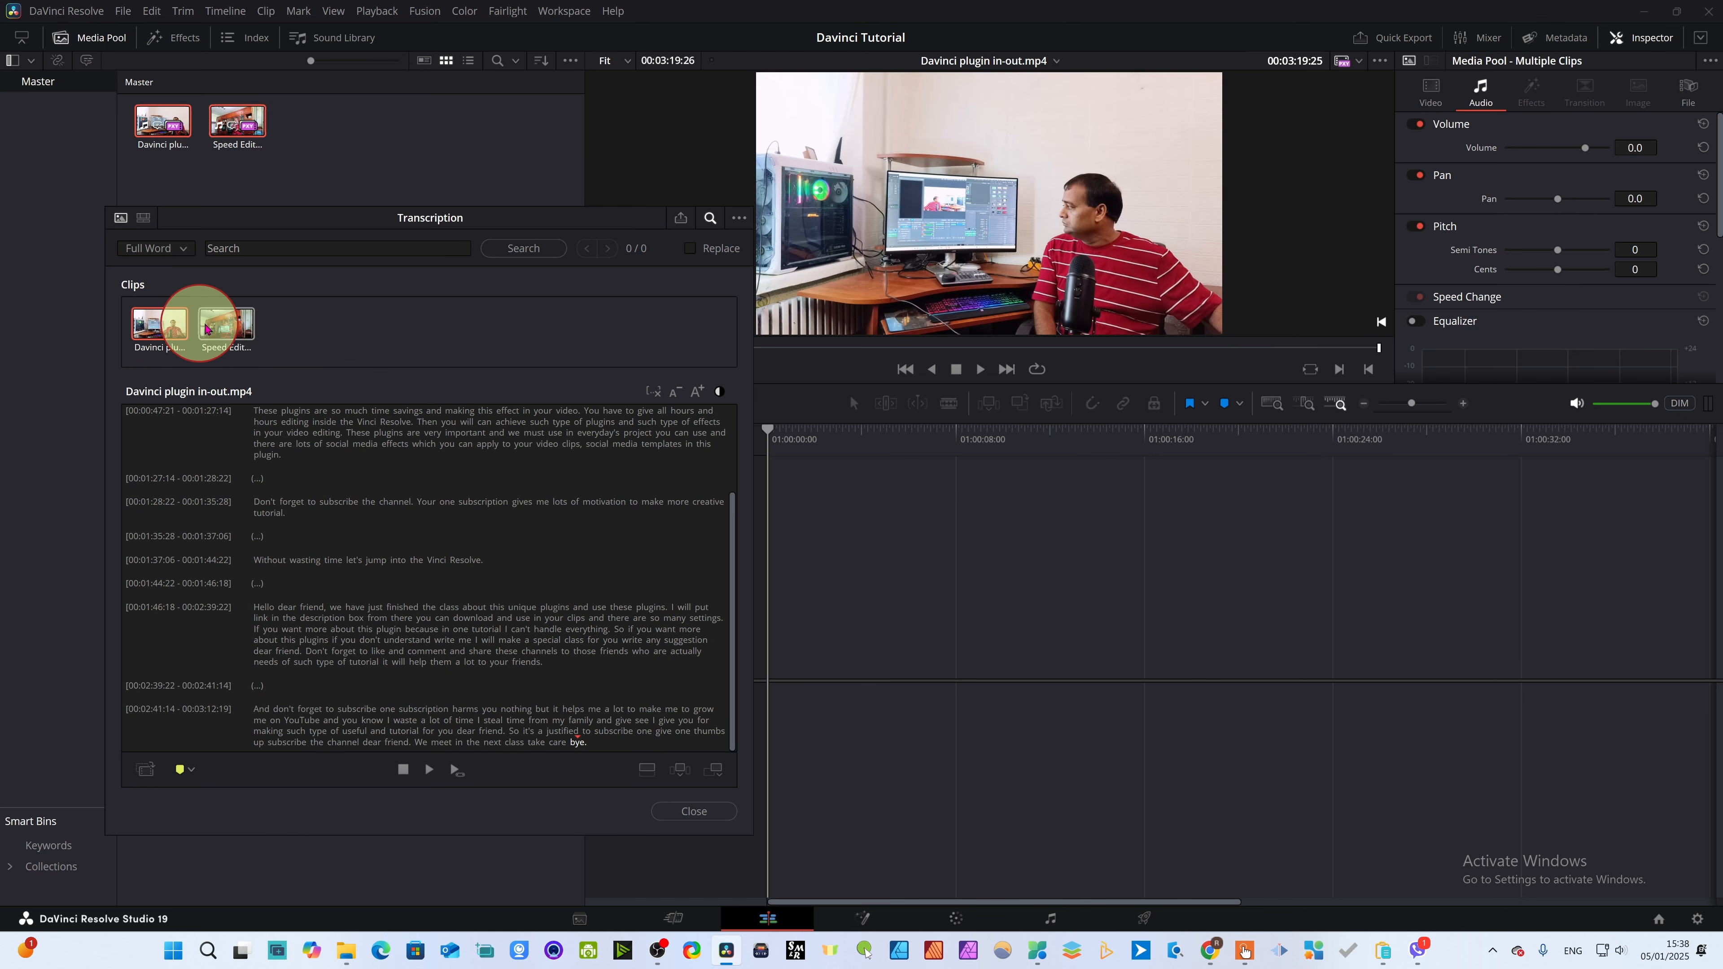
click(241, 329)
click(155, 326)
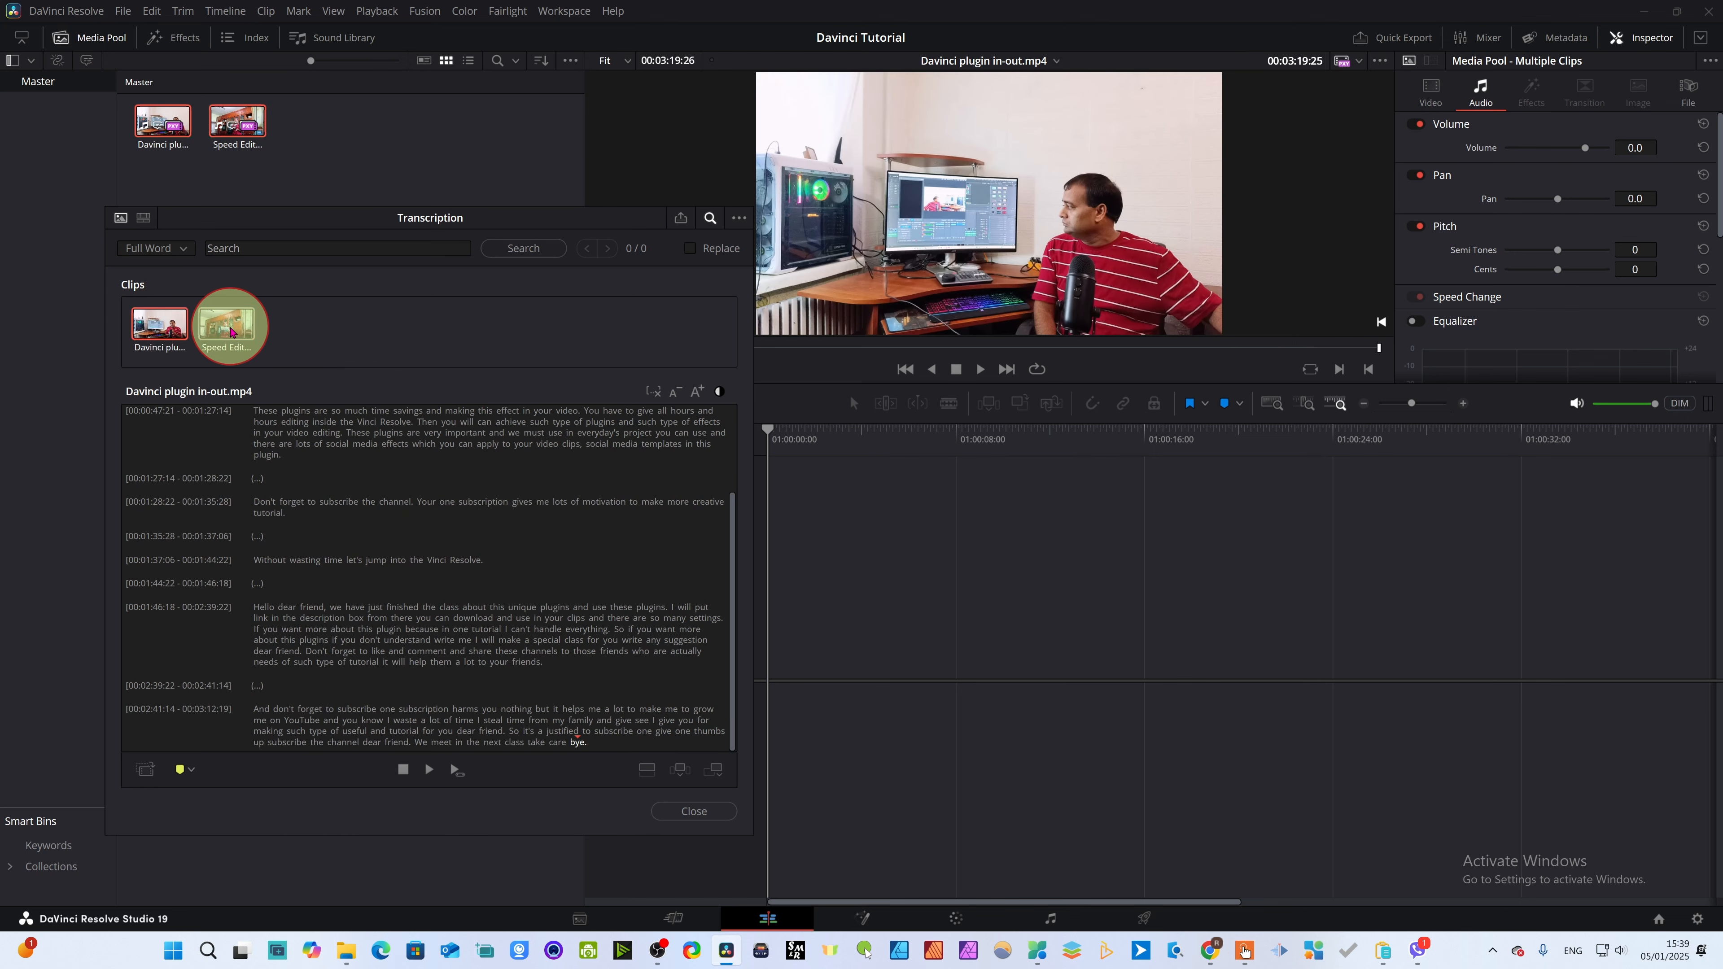
- Show the Speed Editor Unpack.mp4 transcript again, jump to a word in its fourth segment and look through the text
click(231, 325)
click(376, 537)
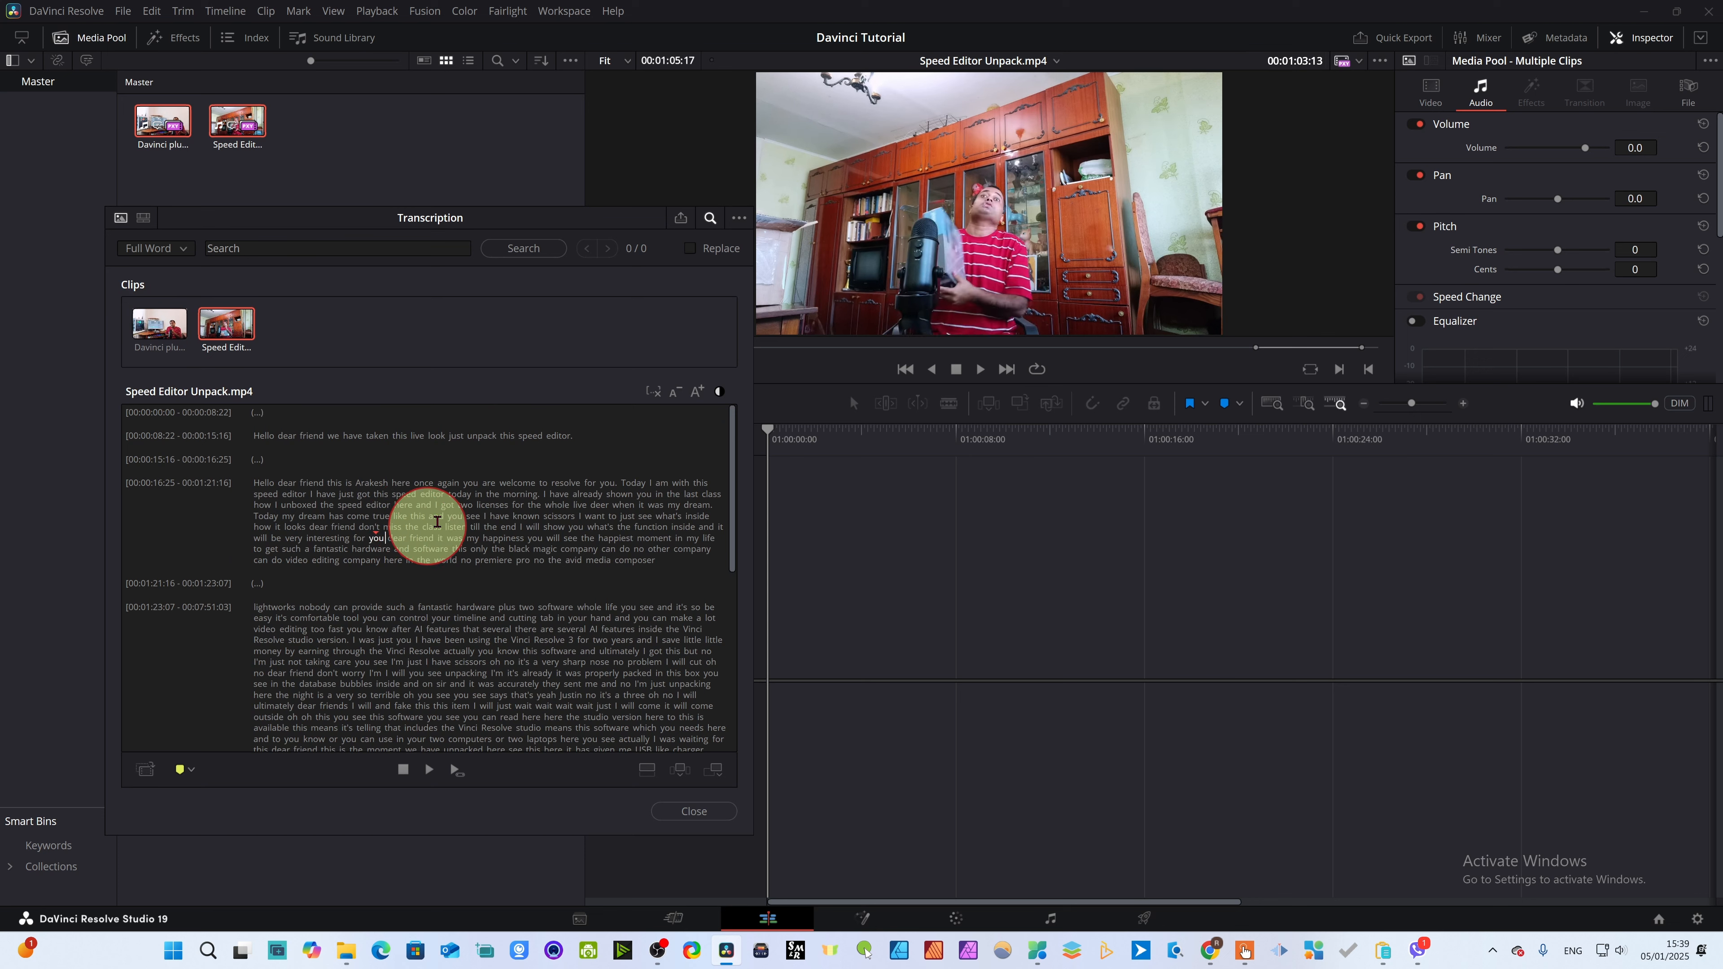
scroll(457, 601, down, 6)
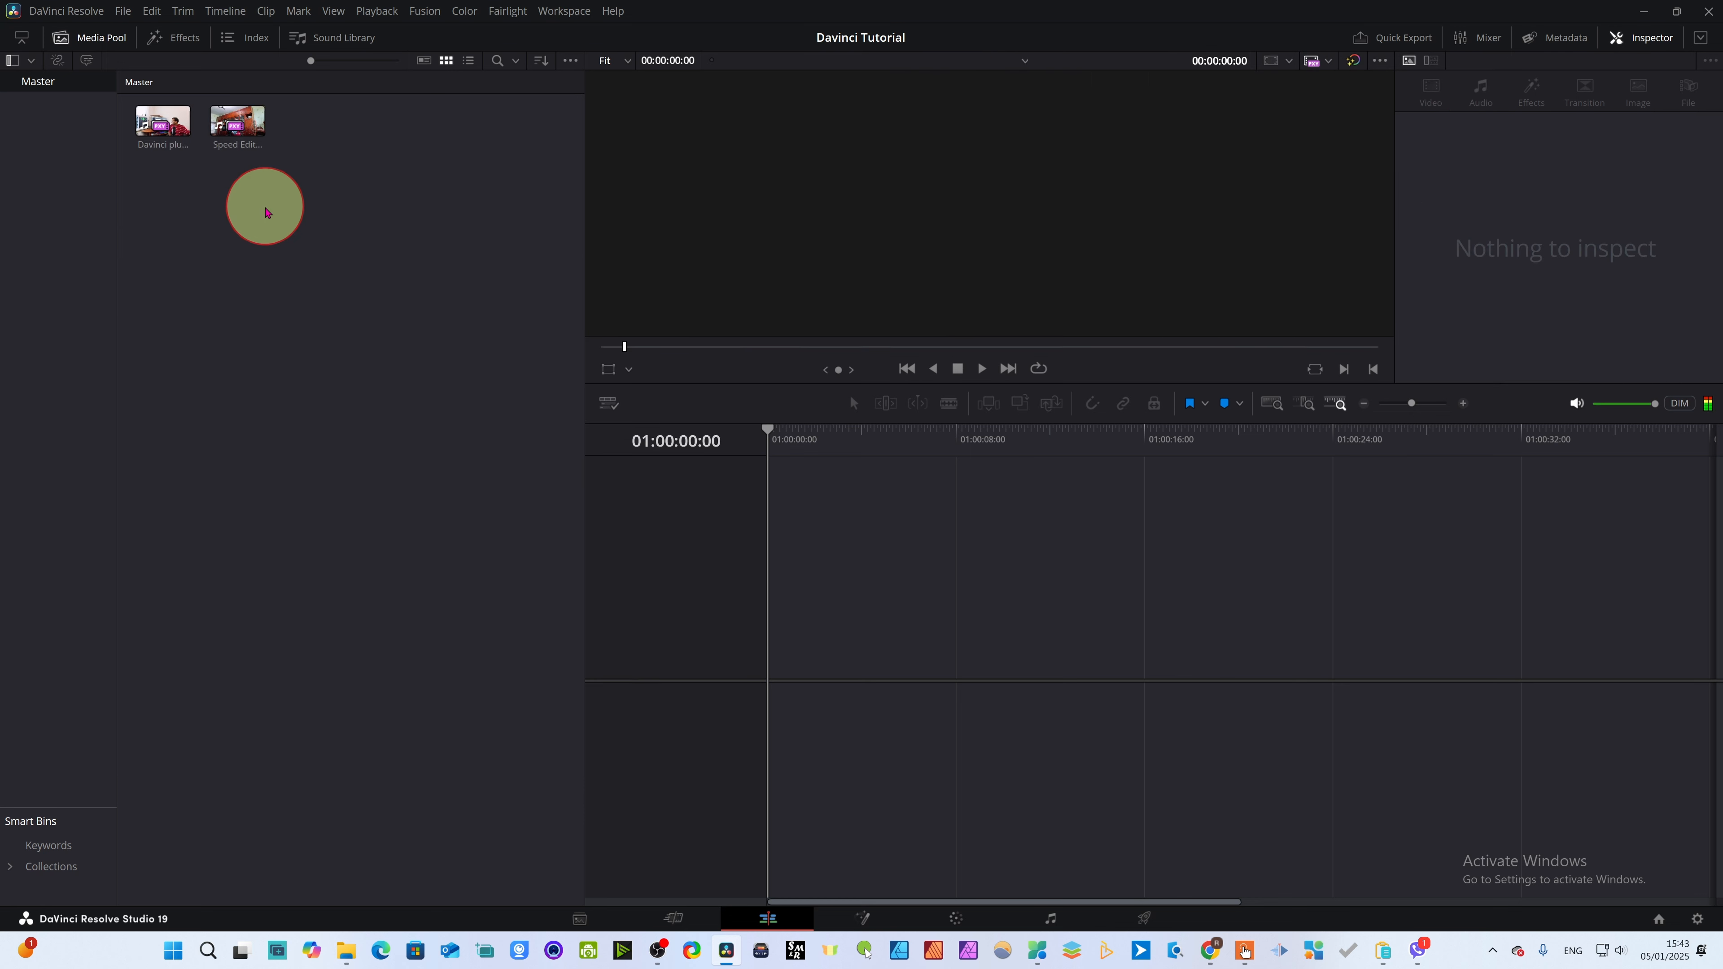
- Create a timeline from Speed Editor Unpack.mp4, transcribe it, and reposition its transcription window to uncover the timeline tracks
drag(225, 120, 754, 692)
click(909, 659)
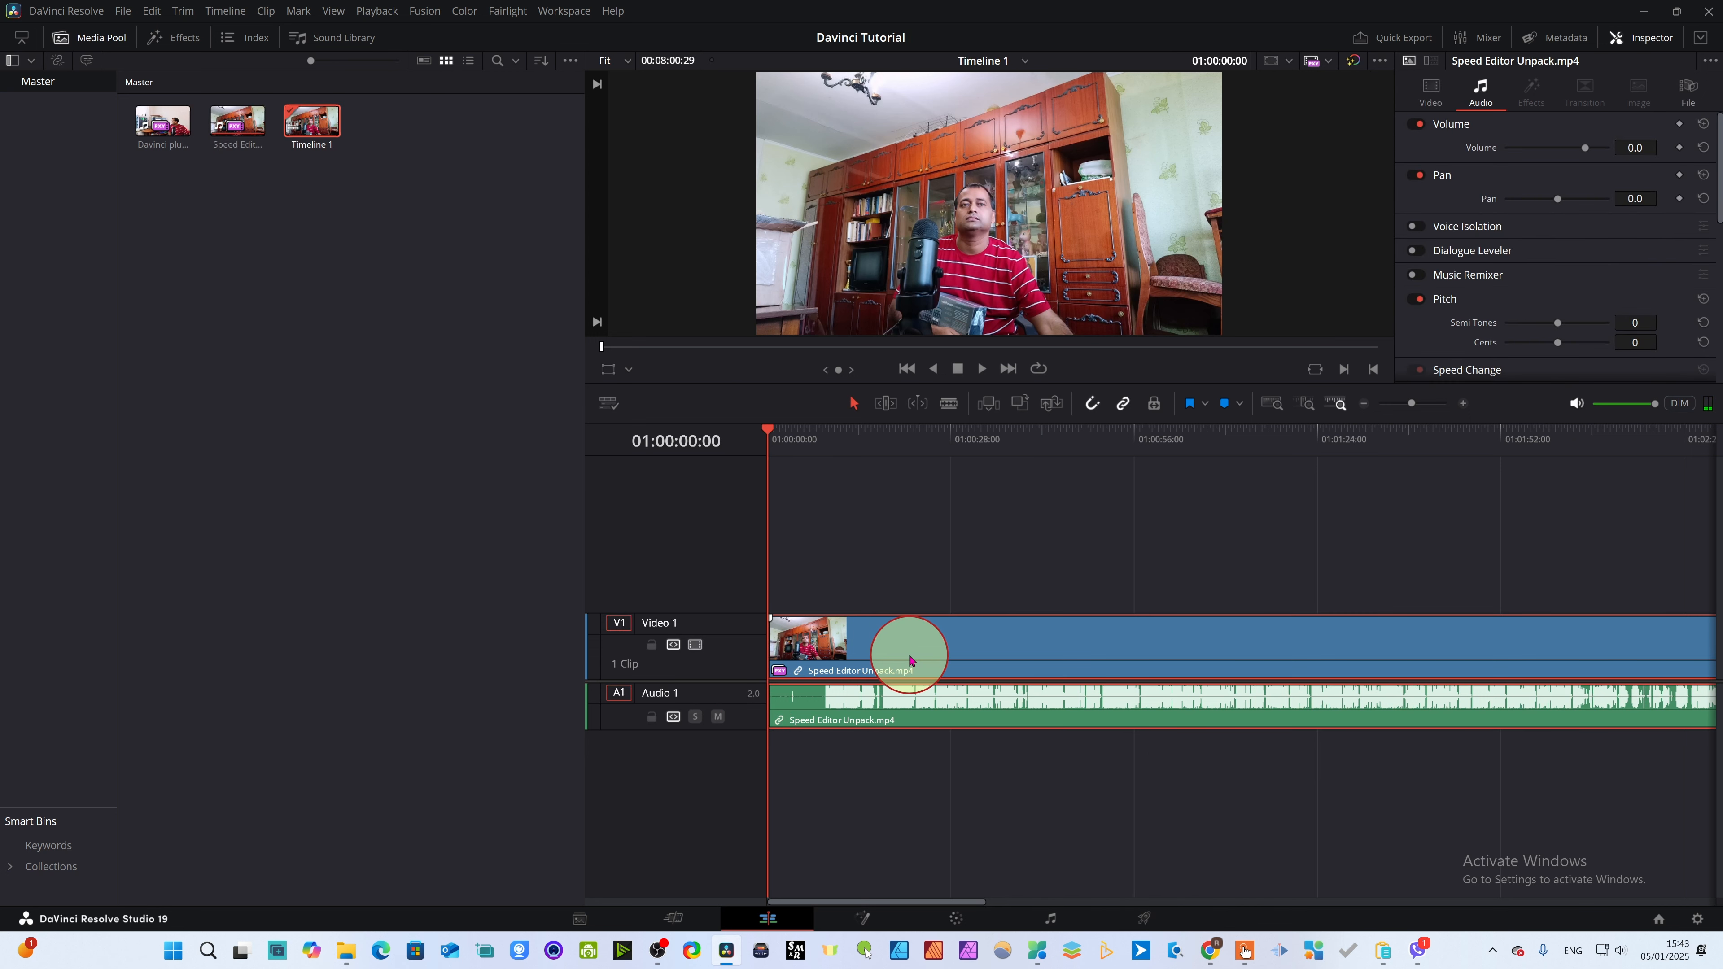
click(322, 141)
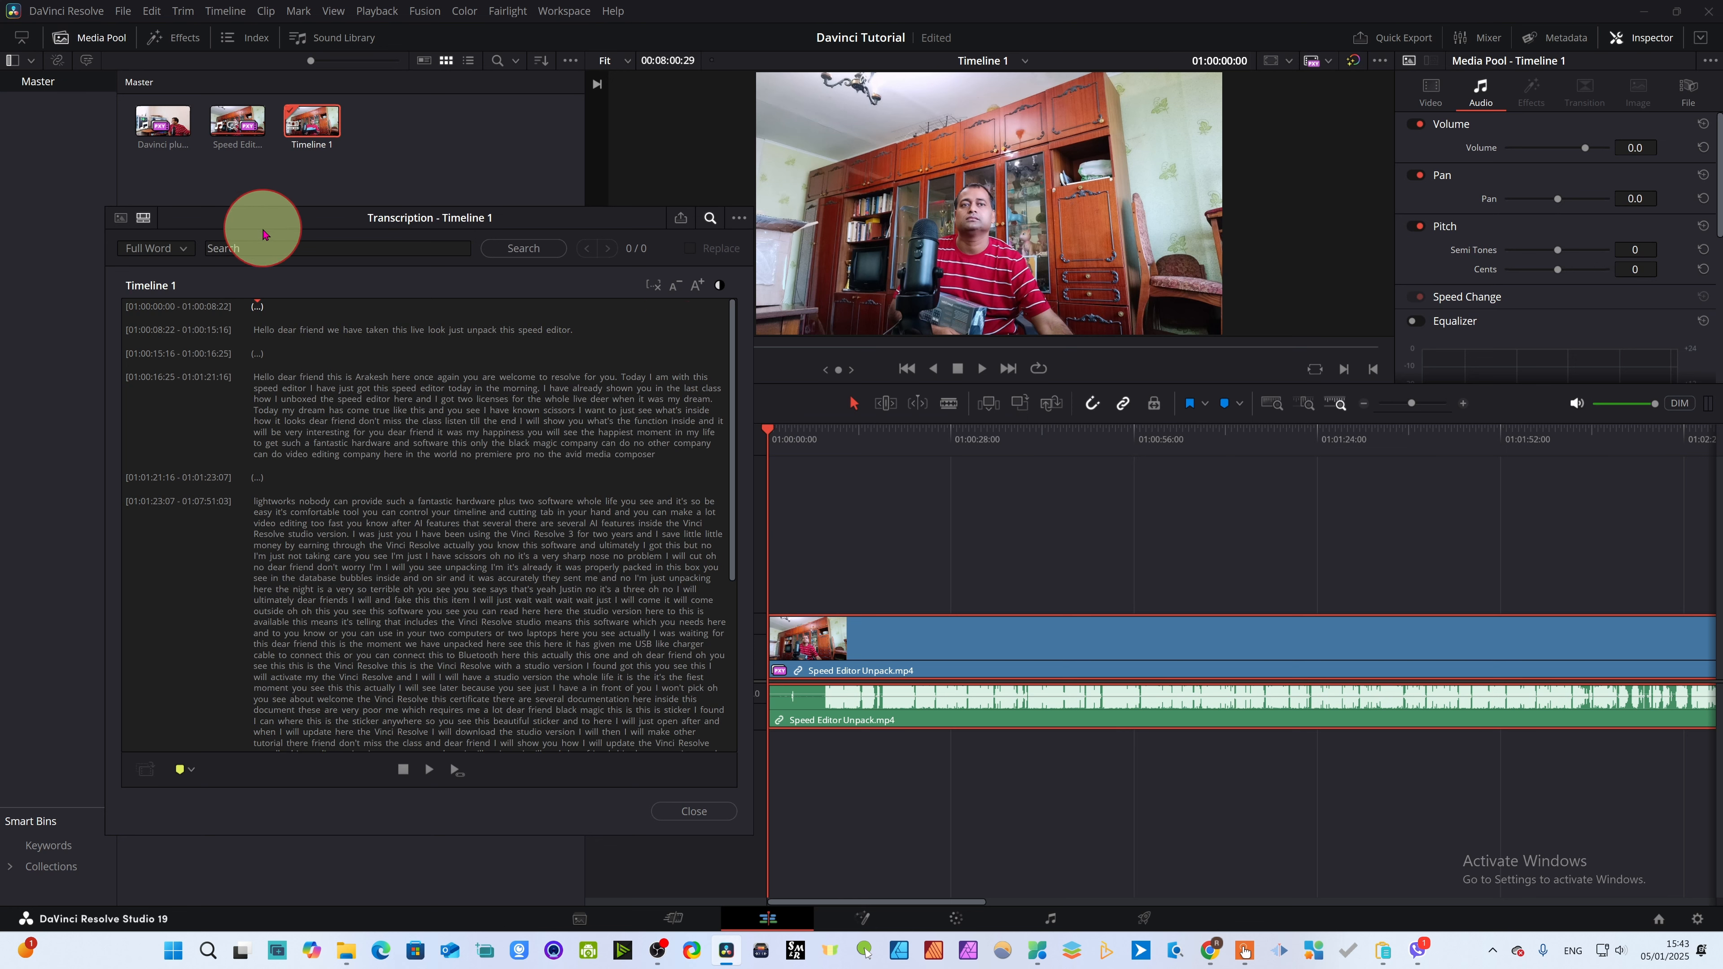
drag(257, 224, 197, 189)
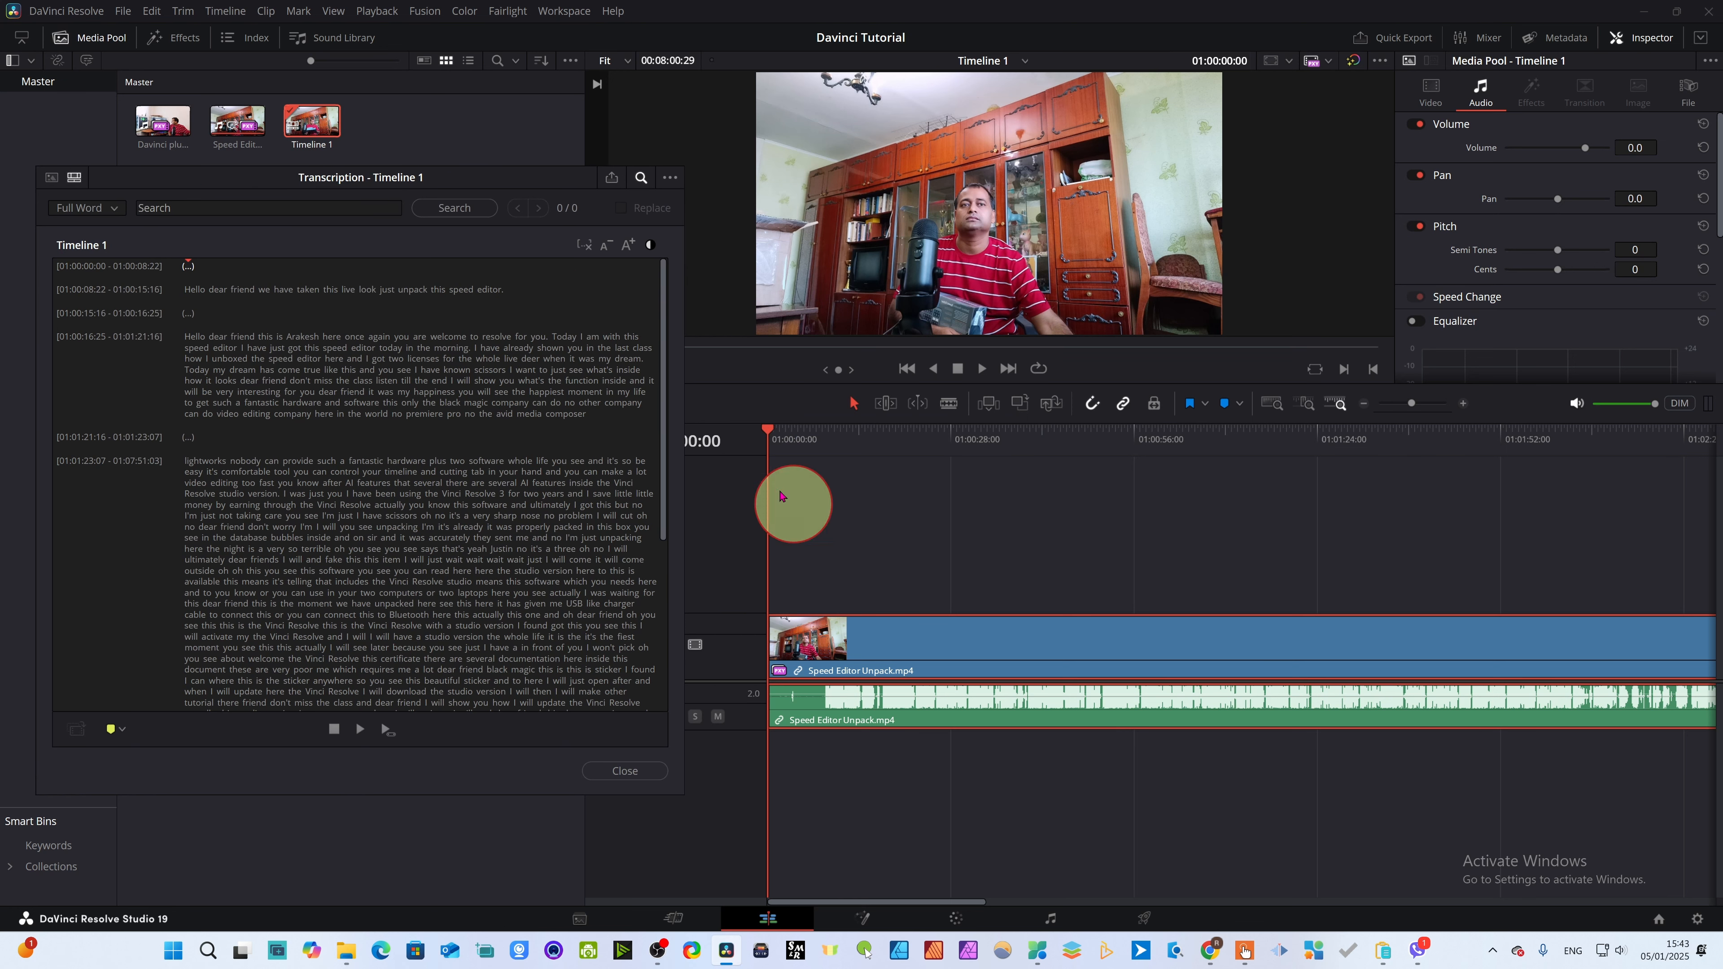
- Check the Timeline 1 transcript against the playhead near the first sentence, and remove the silent portions from the timeline
click(487, 276)
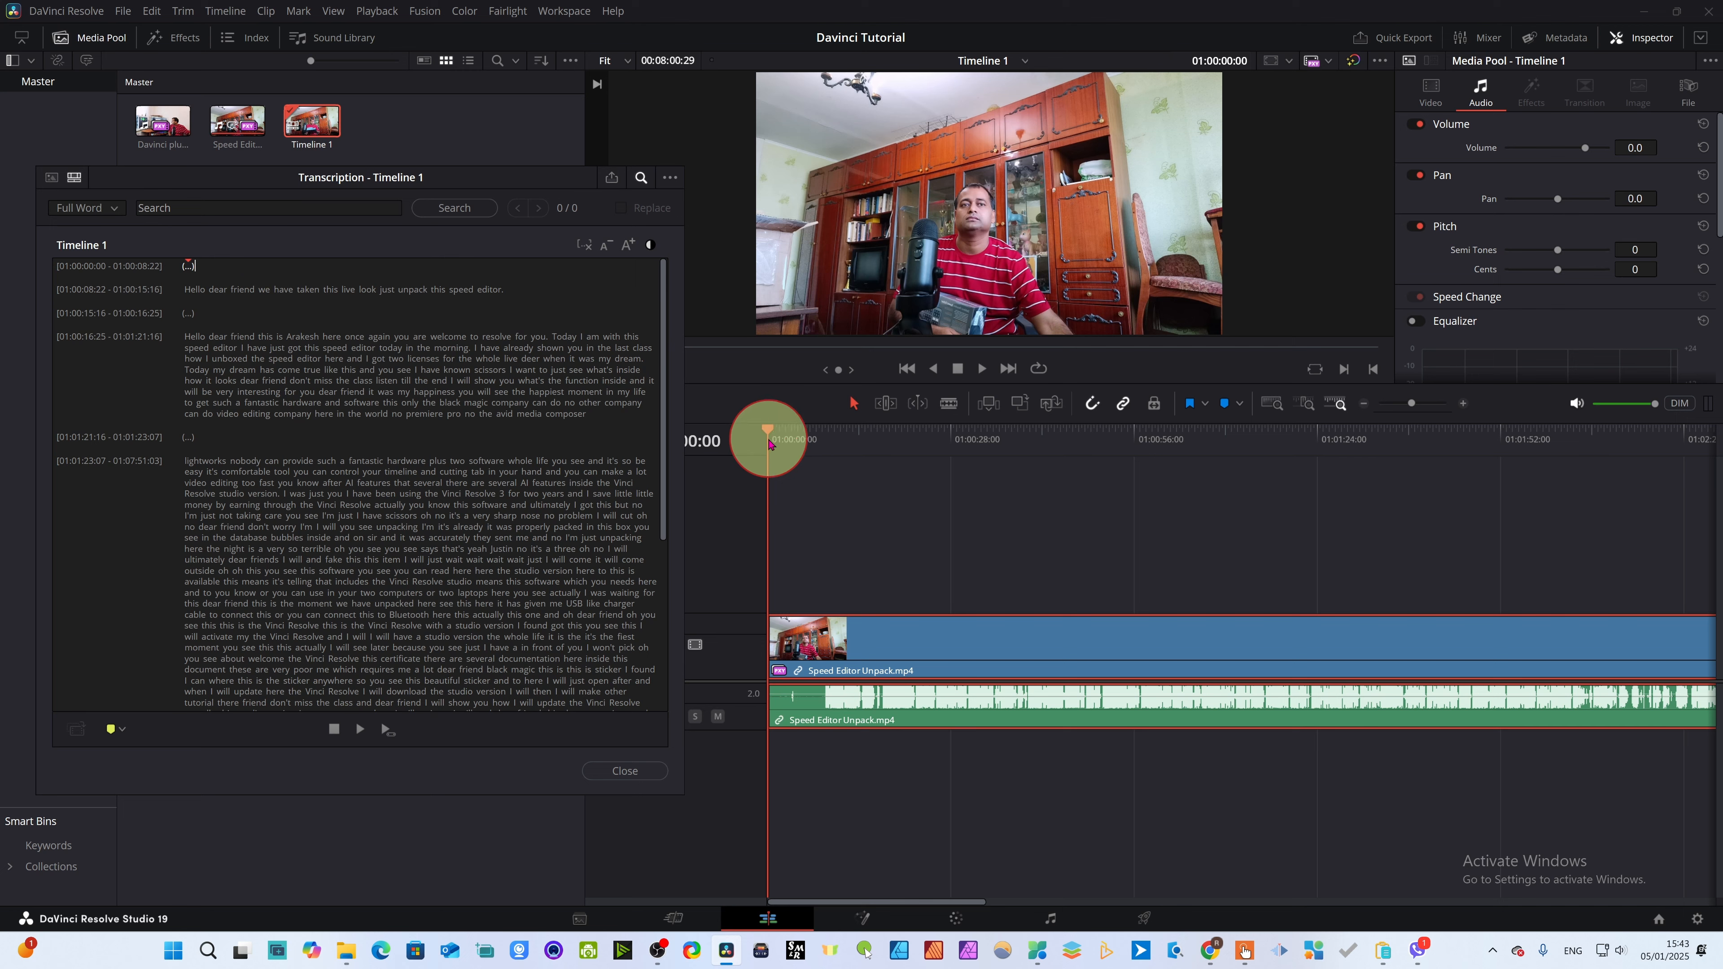
drag(770, 443, 831, 441)
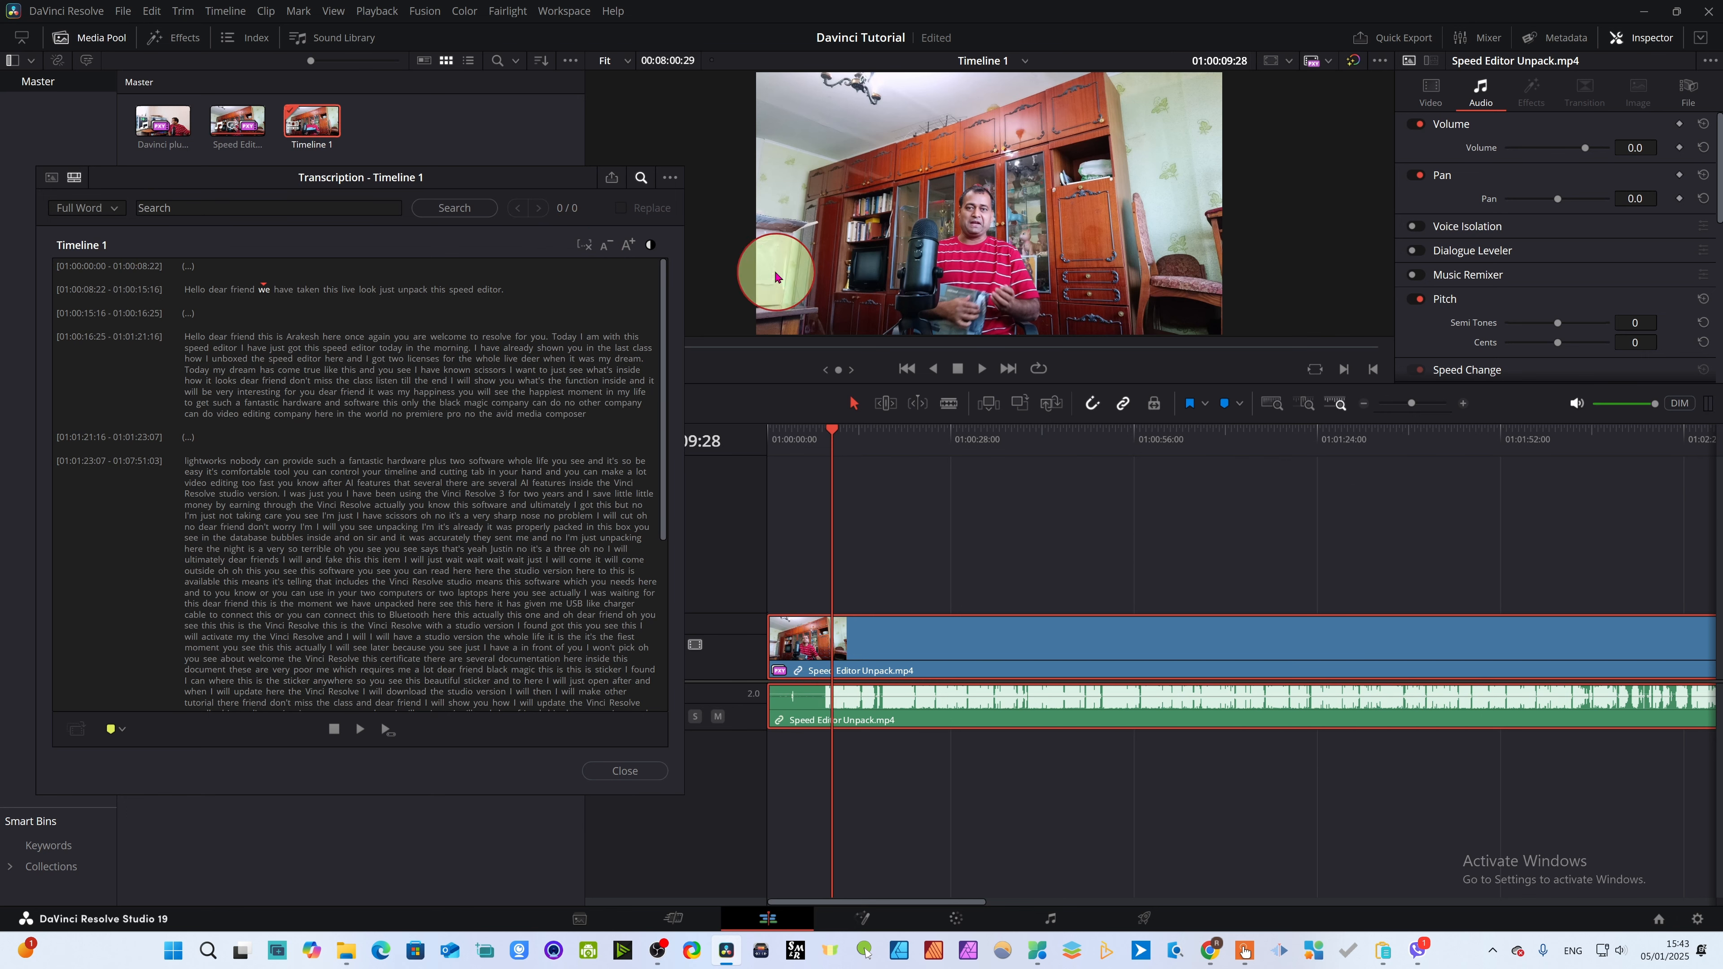
click(583, 245)
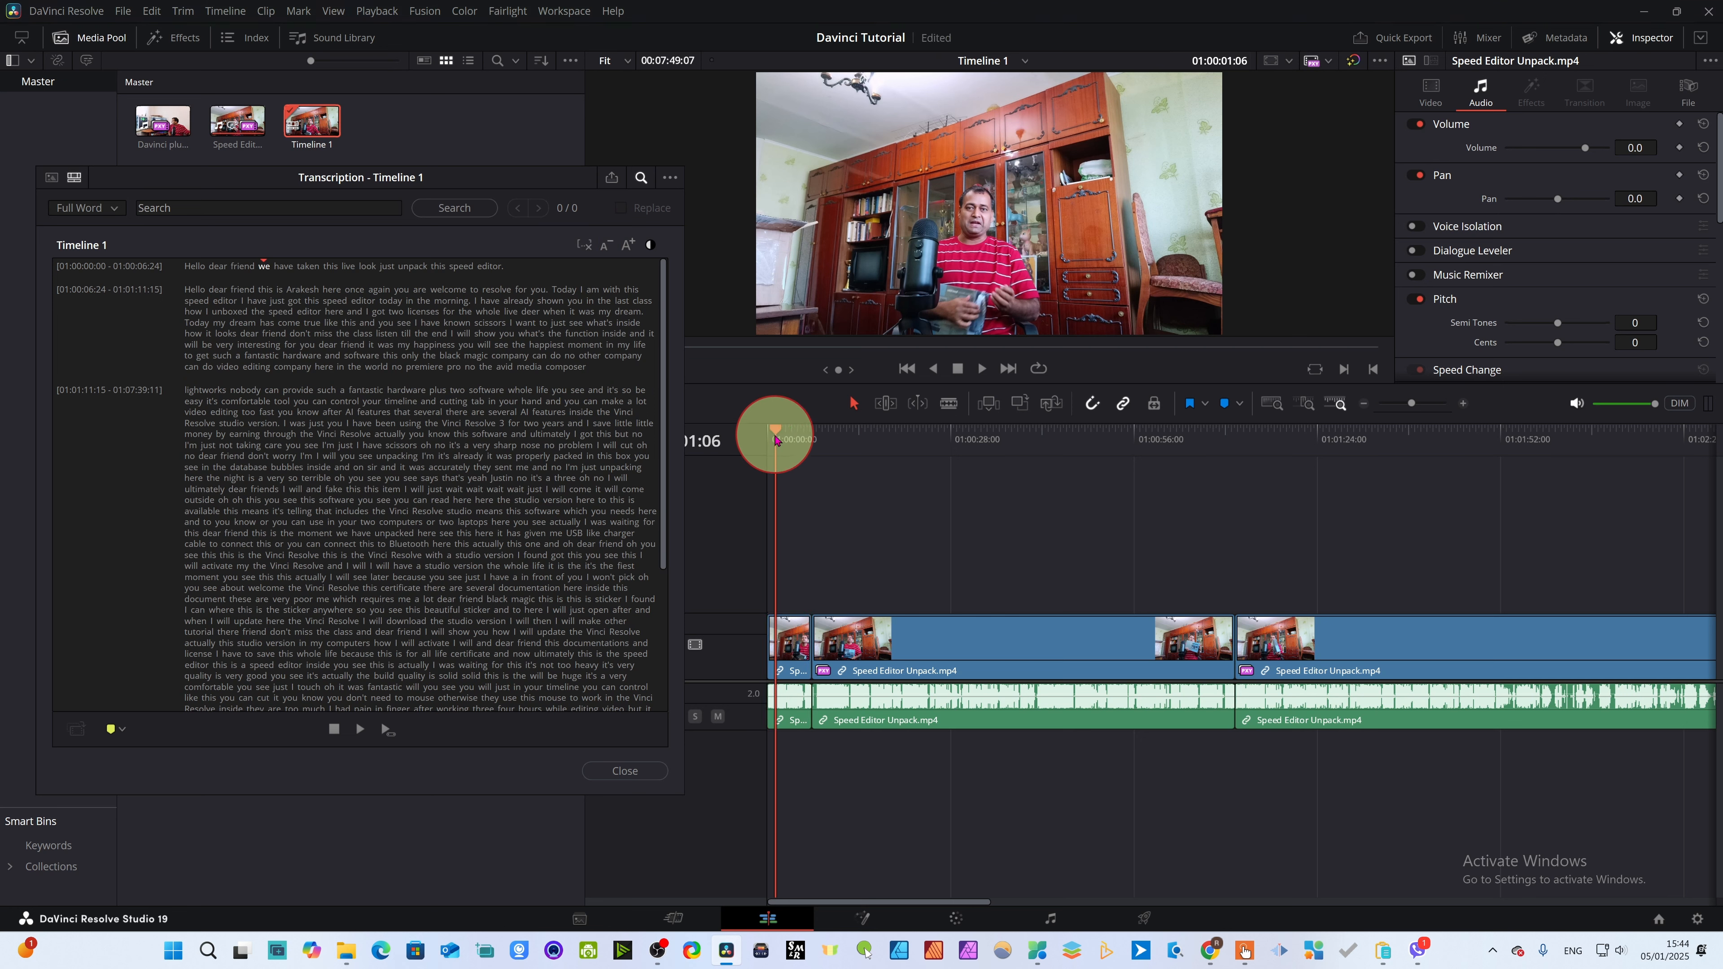
- Scrub the shortened timeline against the highlighted transcript words, and return to the word "lightworks"
drag(775, 440, 1234, 475)
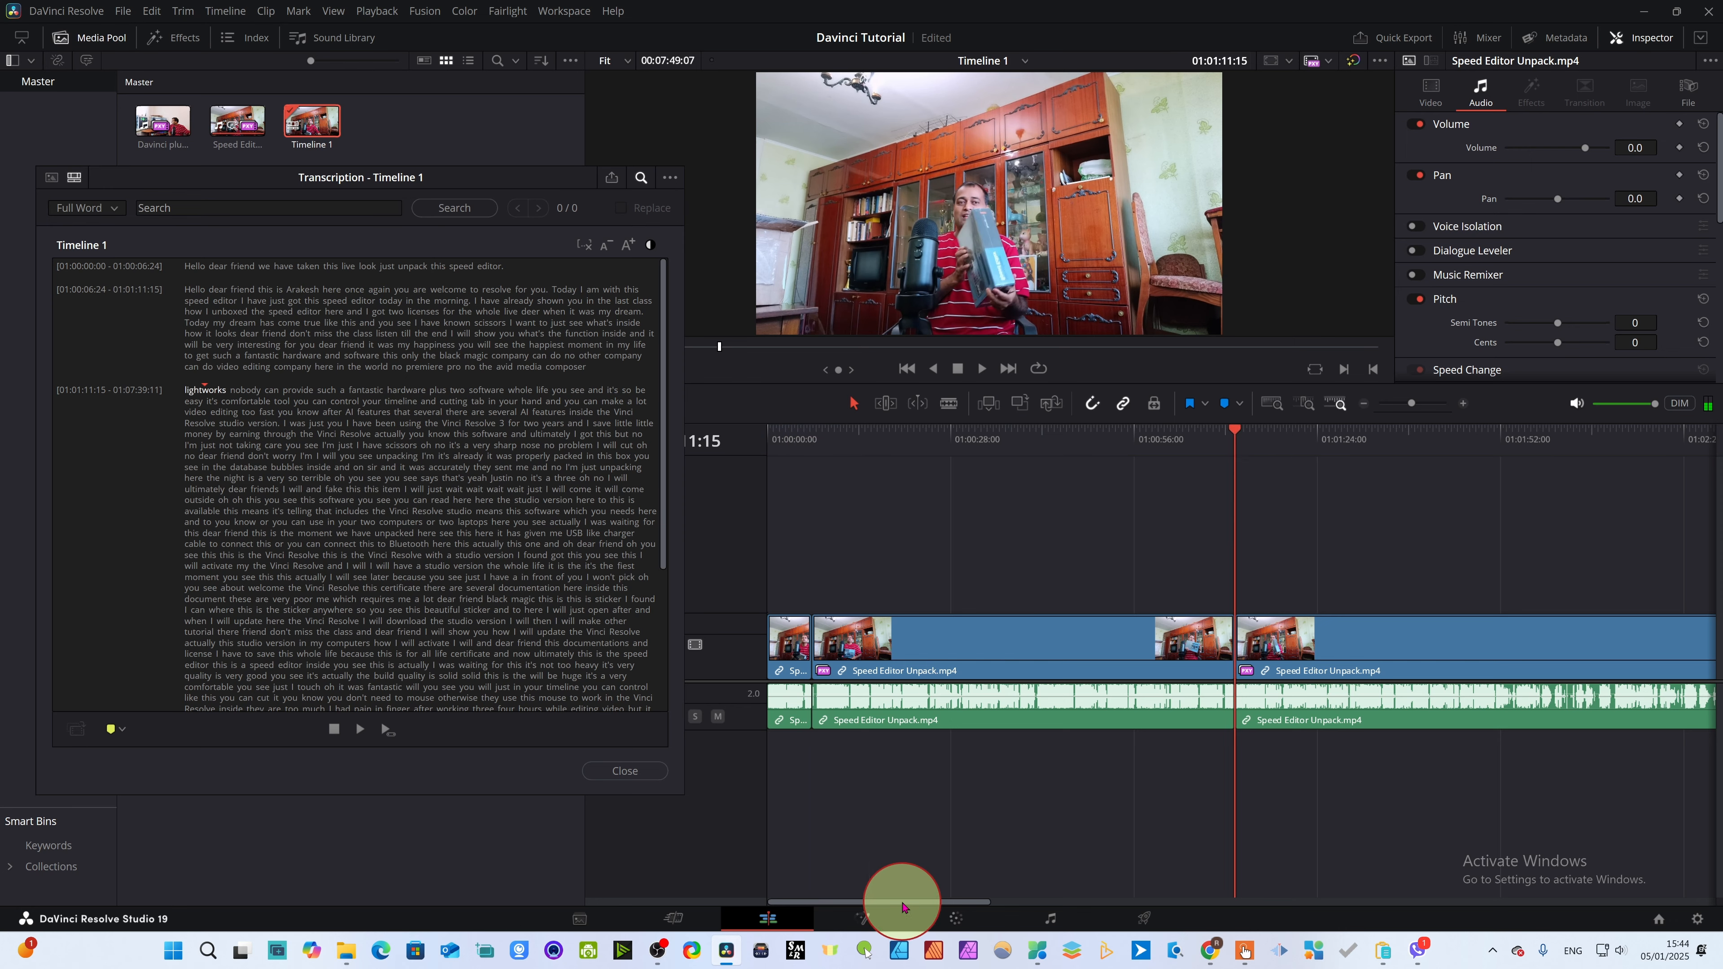
mouse_move(903, 905)
mouse_down()
mouse_move(1397, 906)
mouse_move(901, 899)
mouse_up()
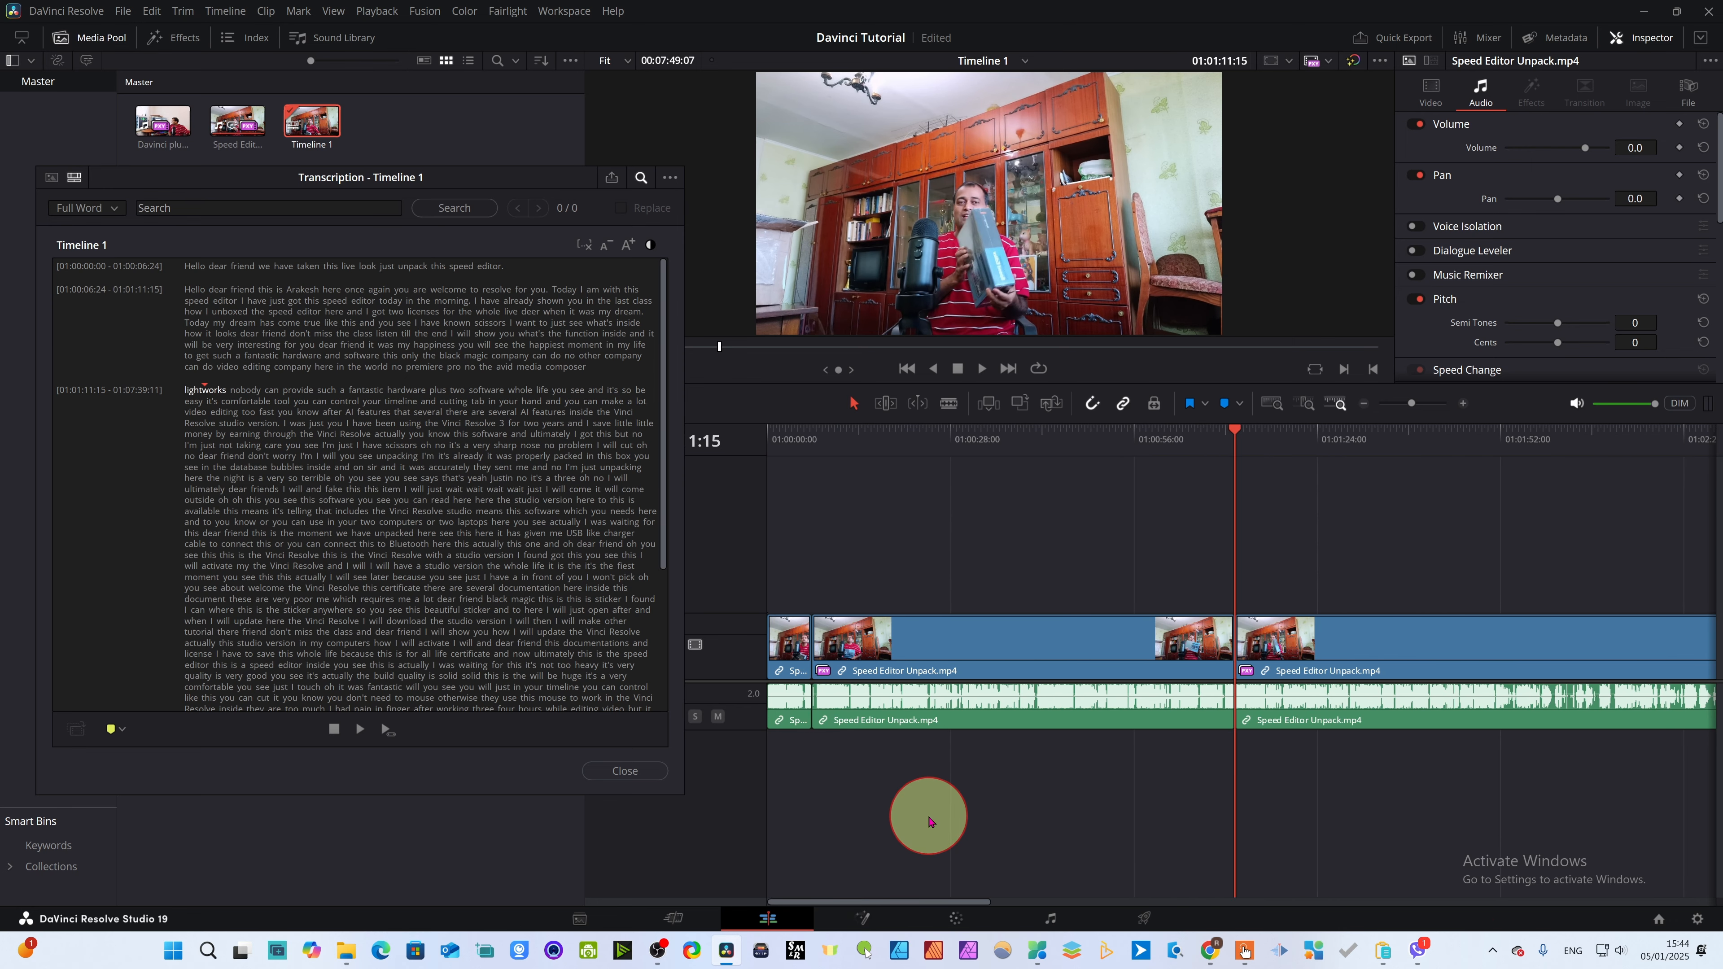
scroll(884, 808, down, 5)
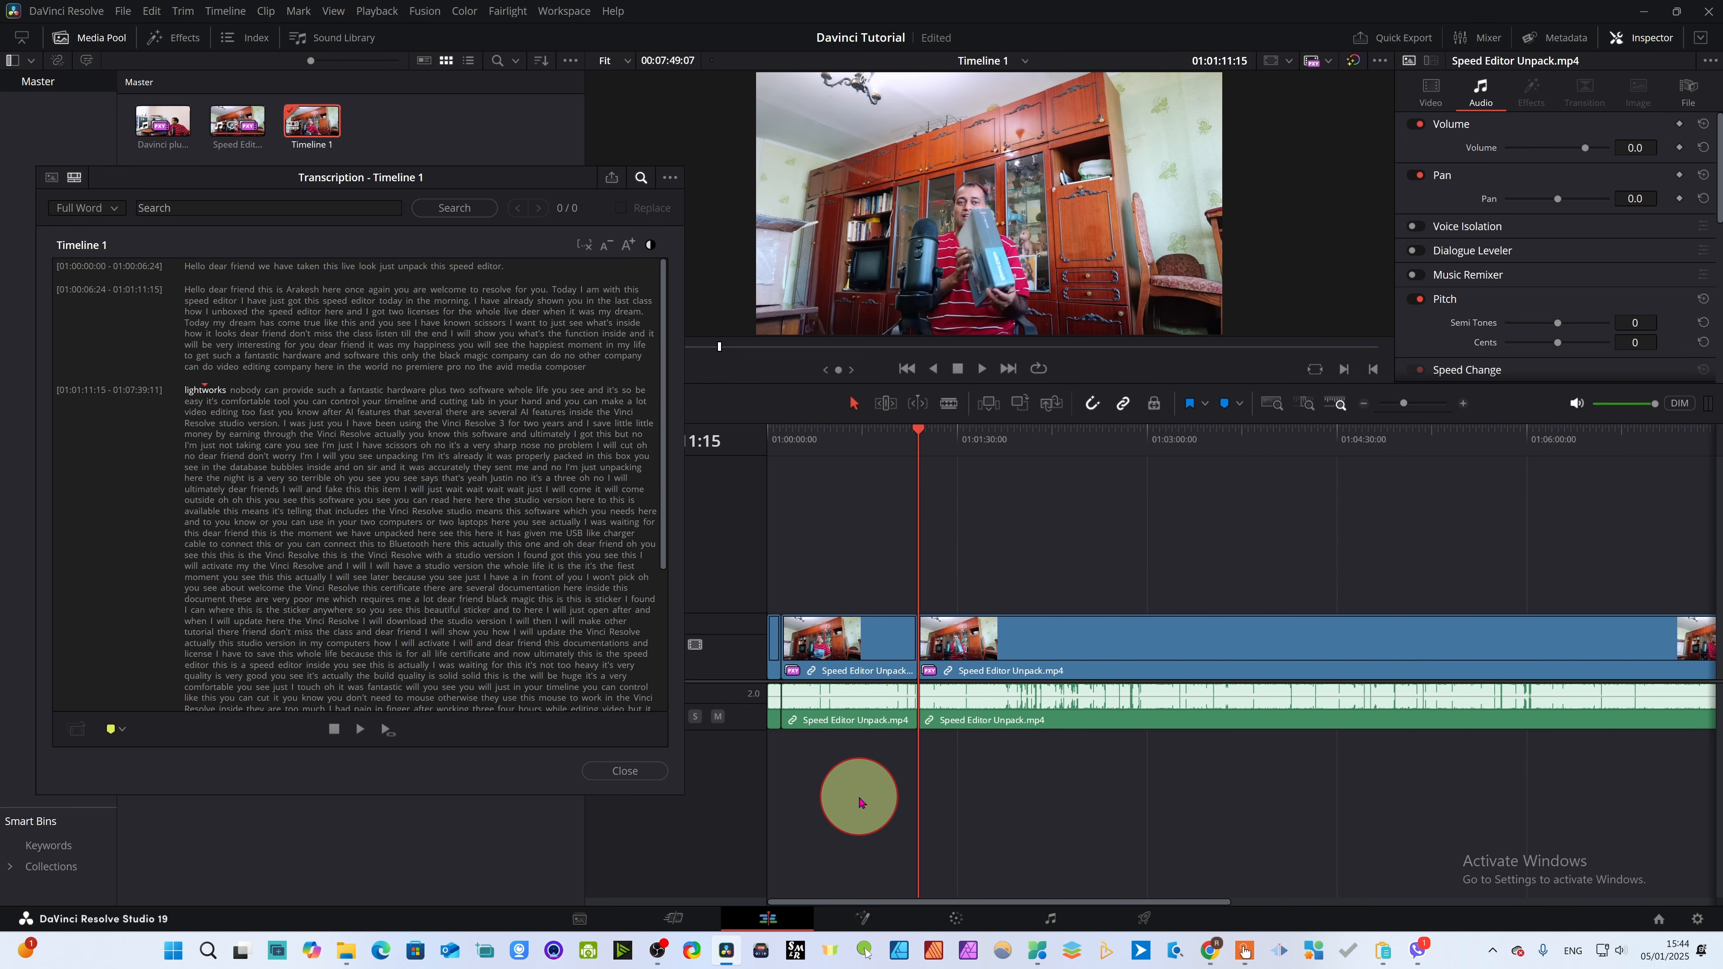
drag(921, 455, 1100, 539)
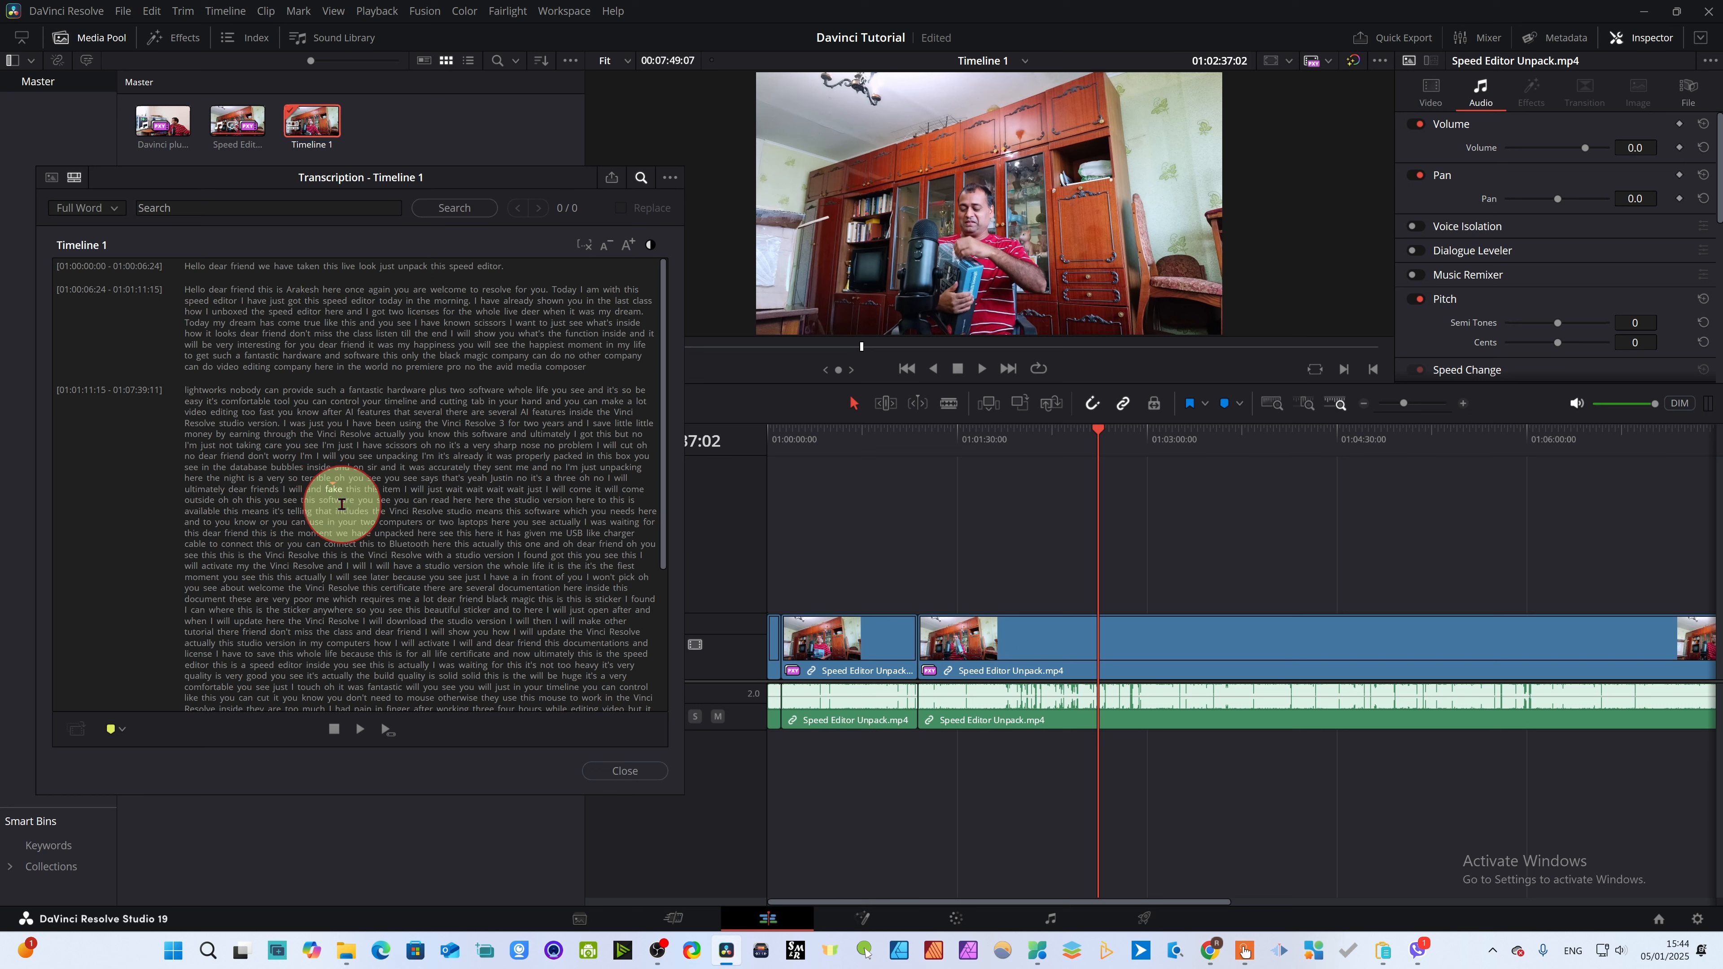
drag(1097, 449, 981, 450)
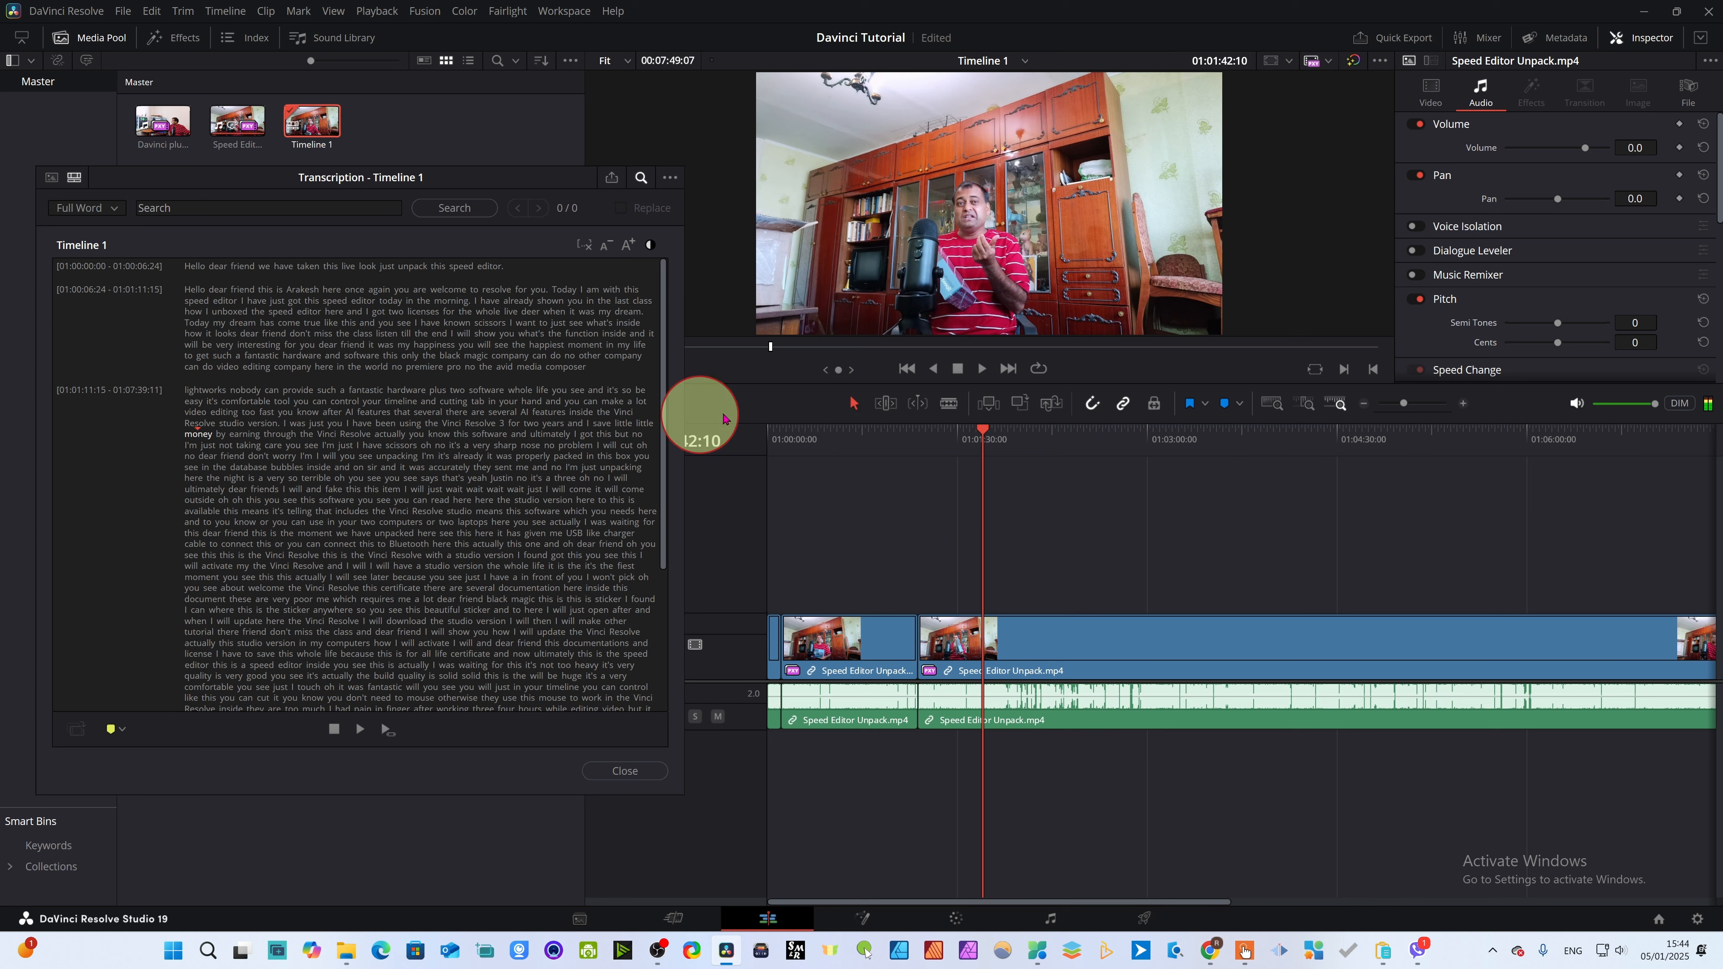
click(184, 392)
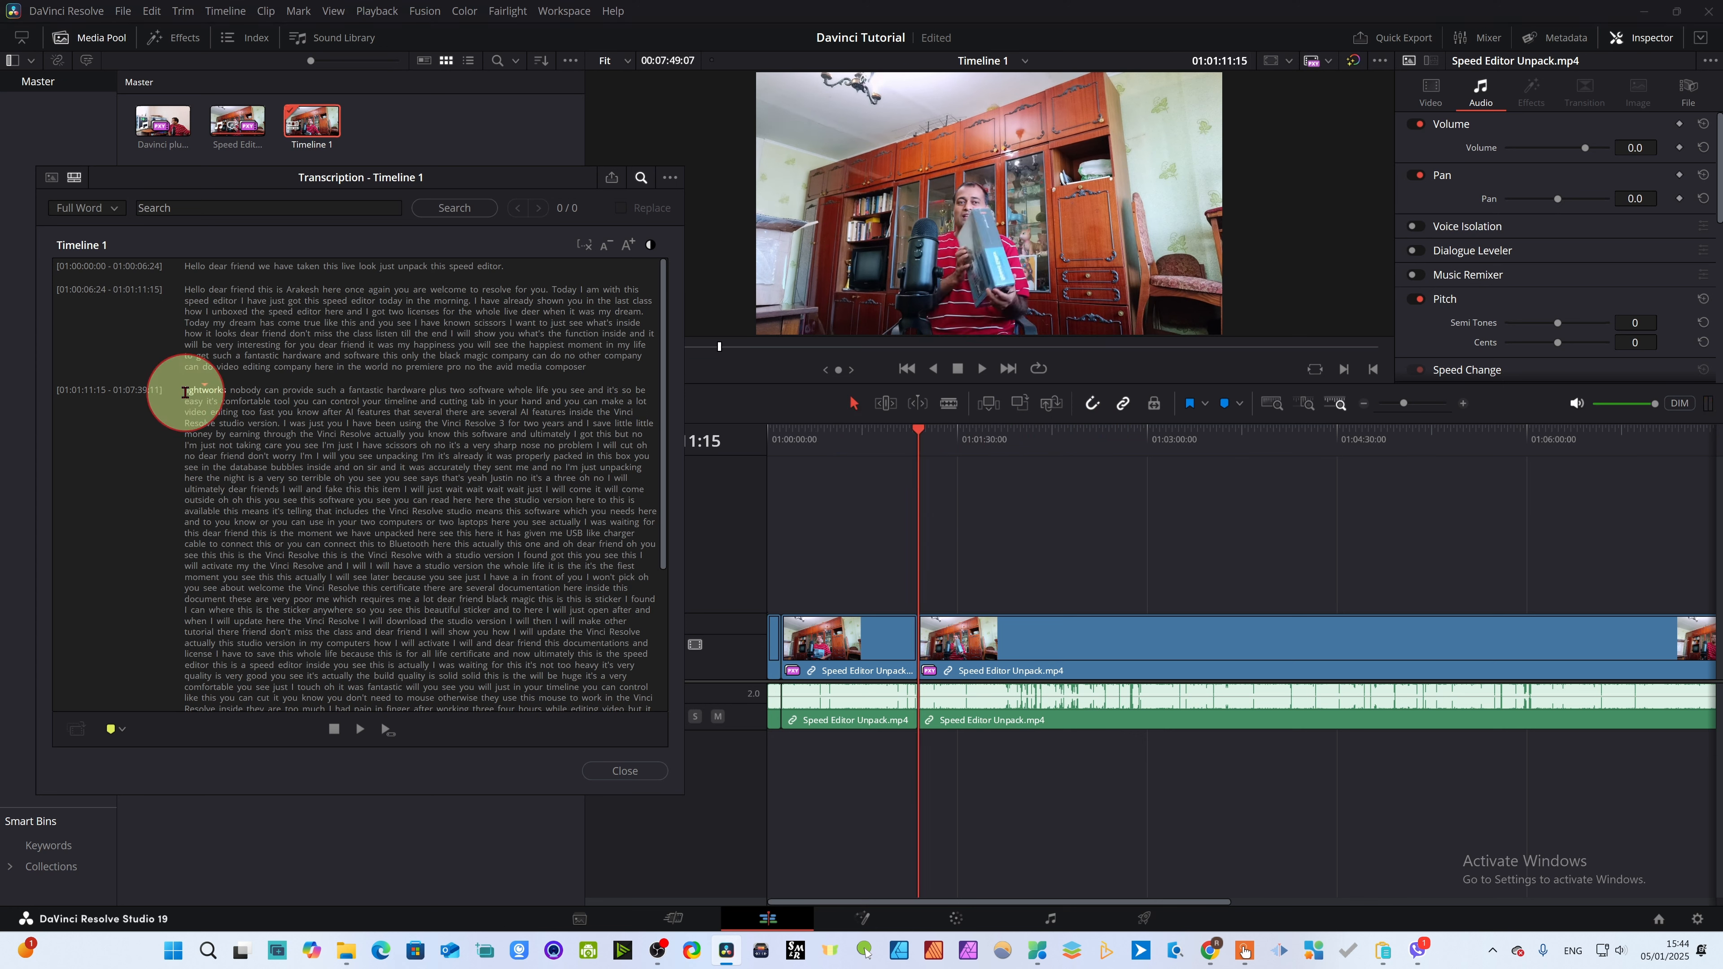
- Select the transcript passage from "lightworks nobody can provide" to "for two years", and play part of that range
drag(185, 392, 562, 422)
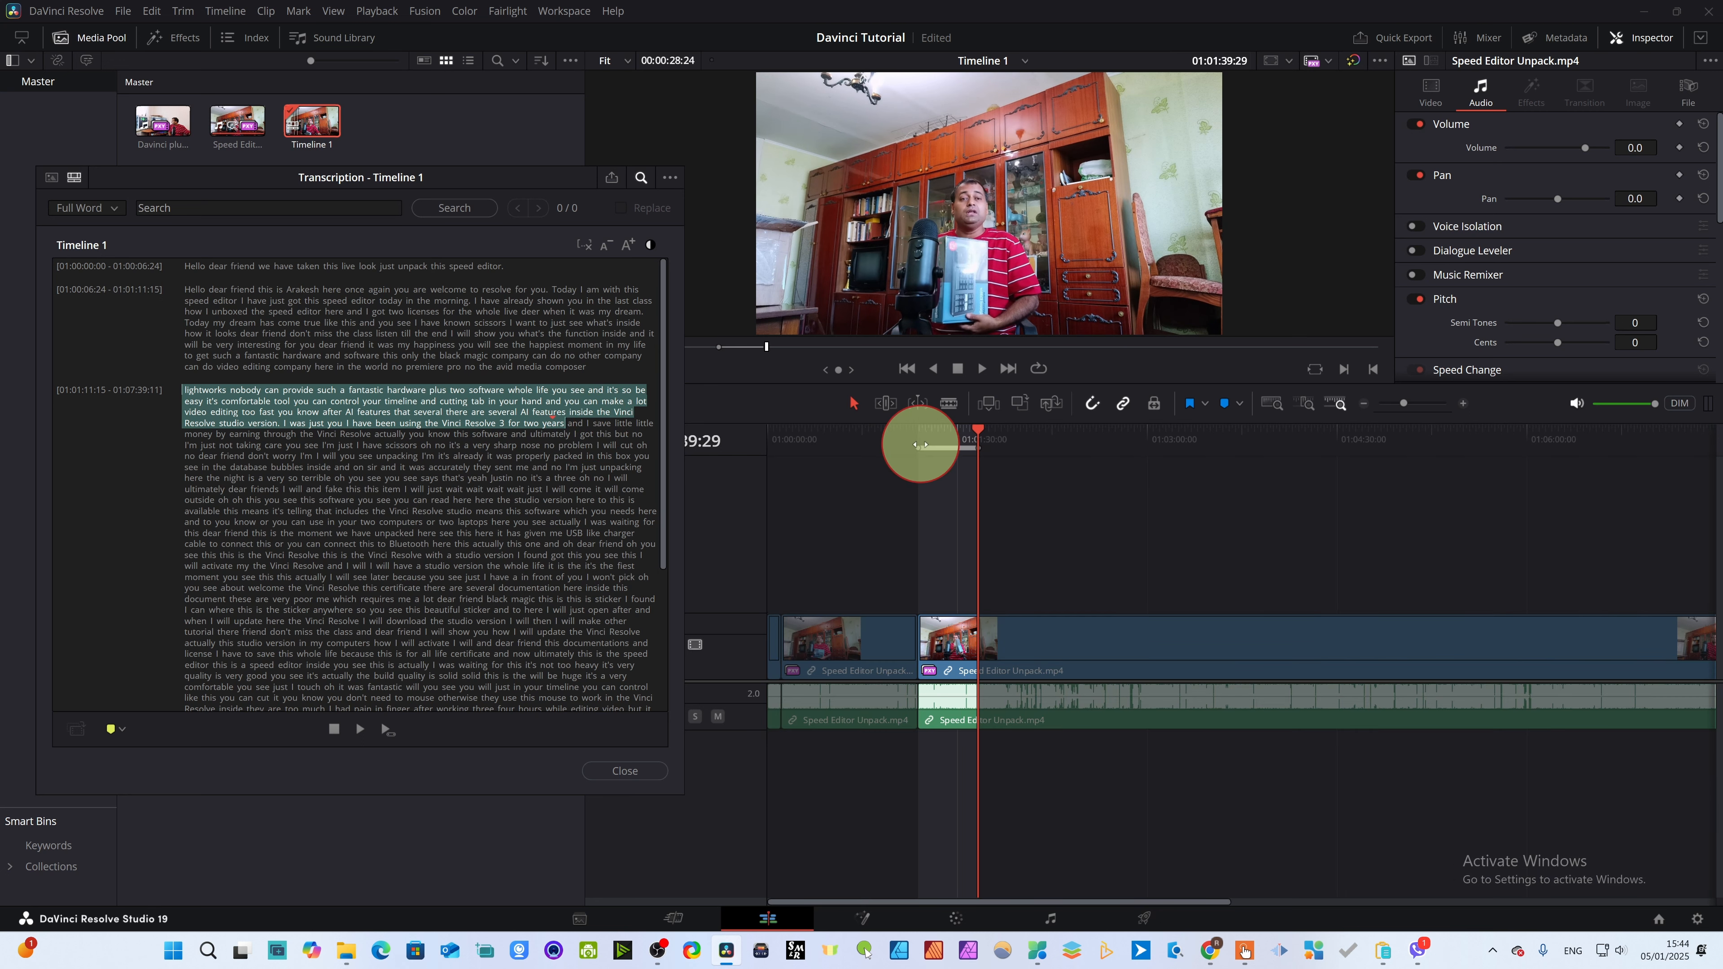
drag(977, 438, 923, 438)
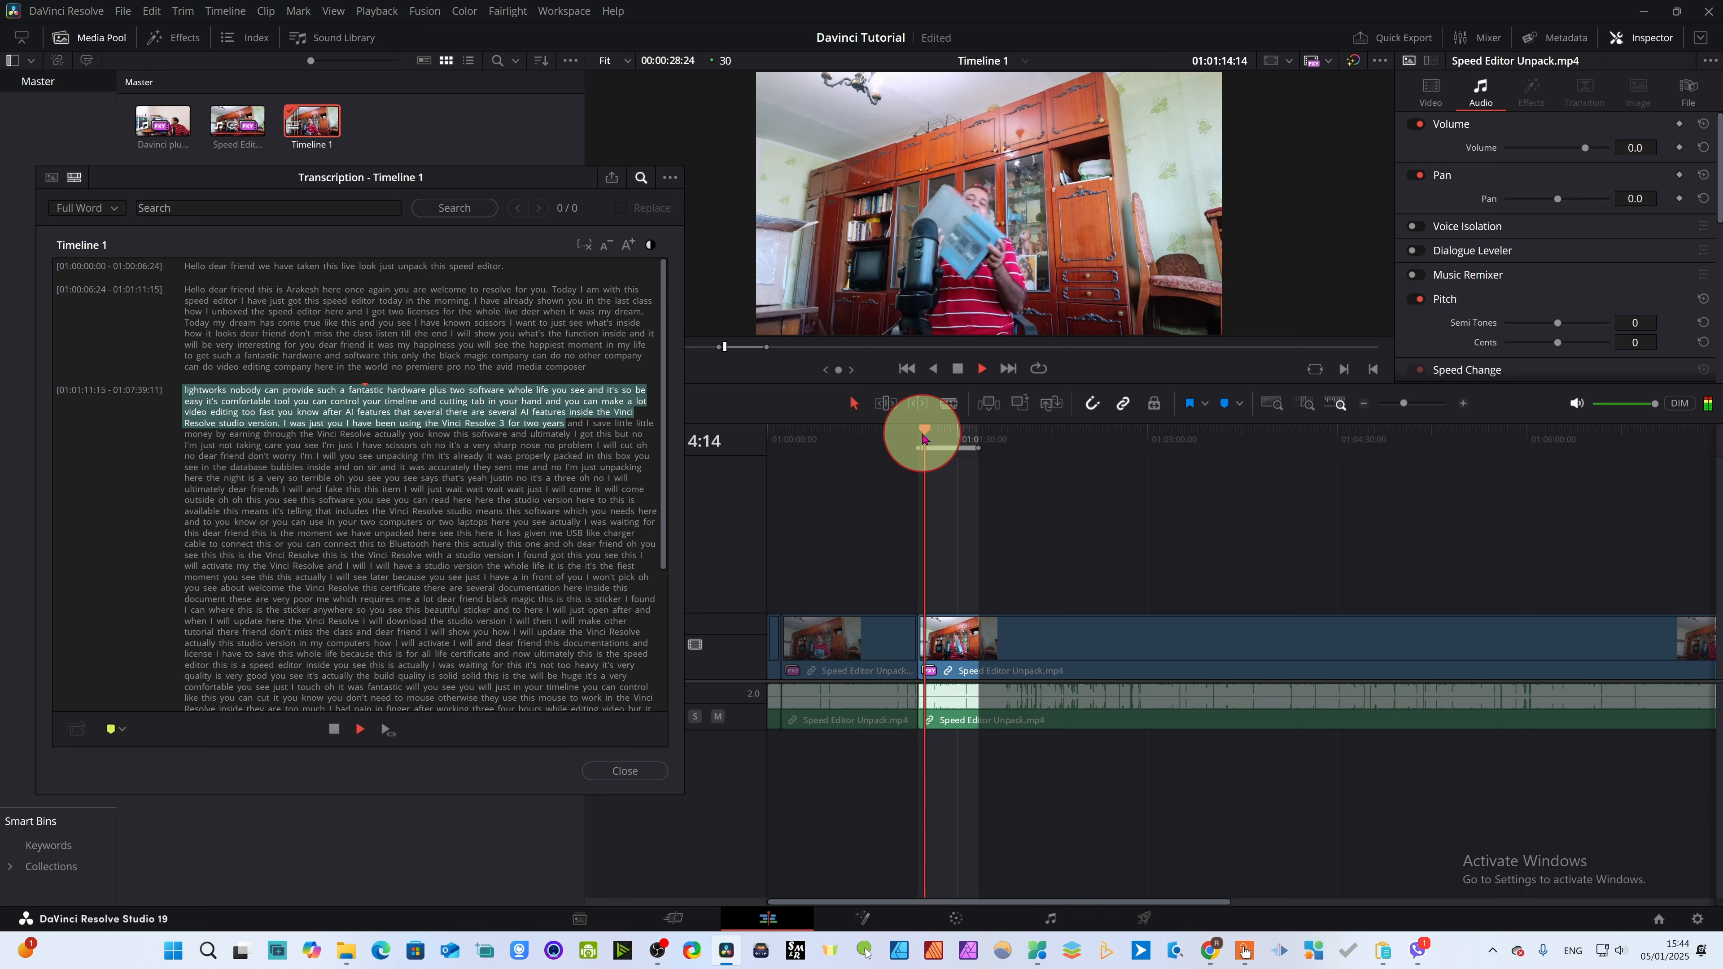
click(958, 368)
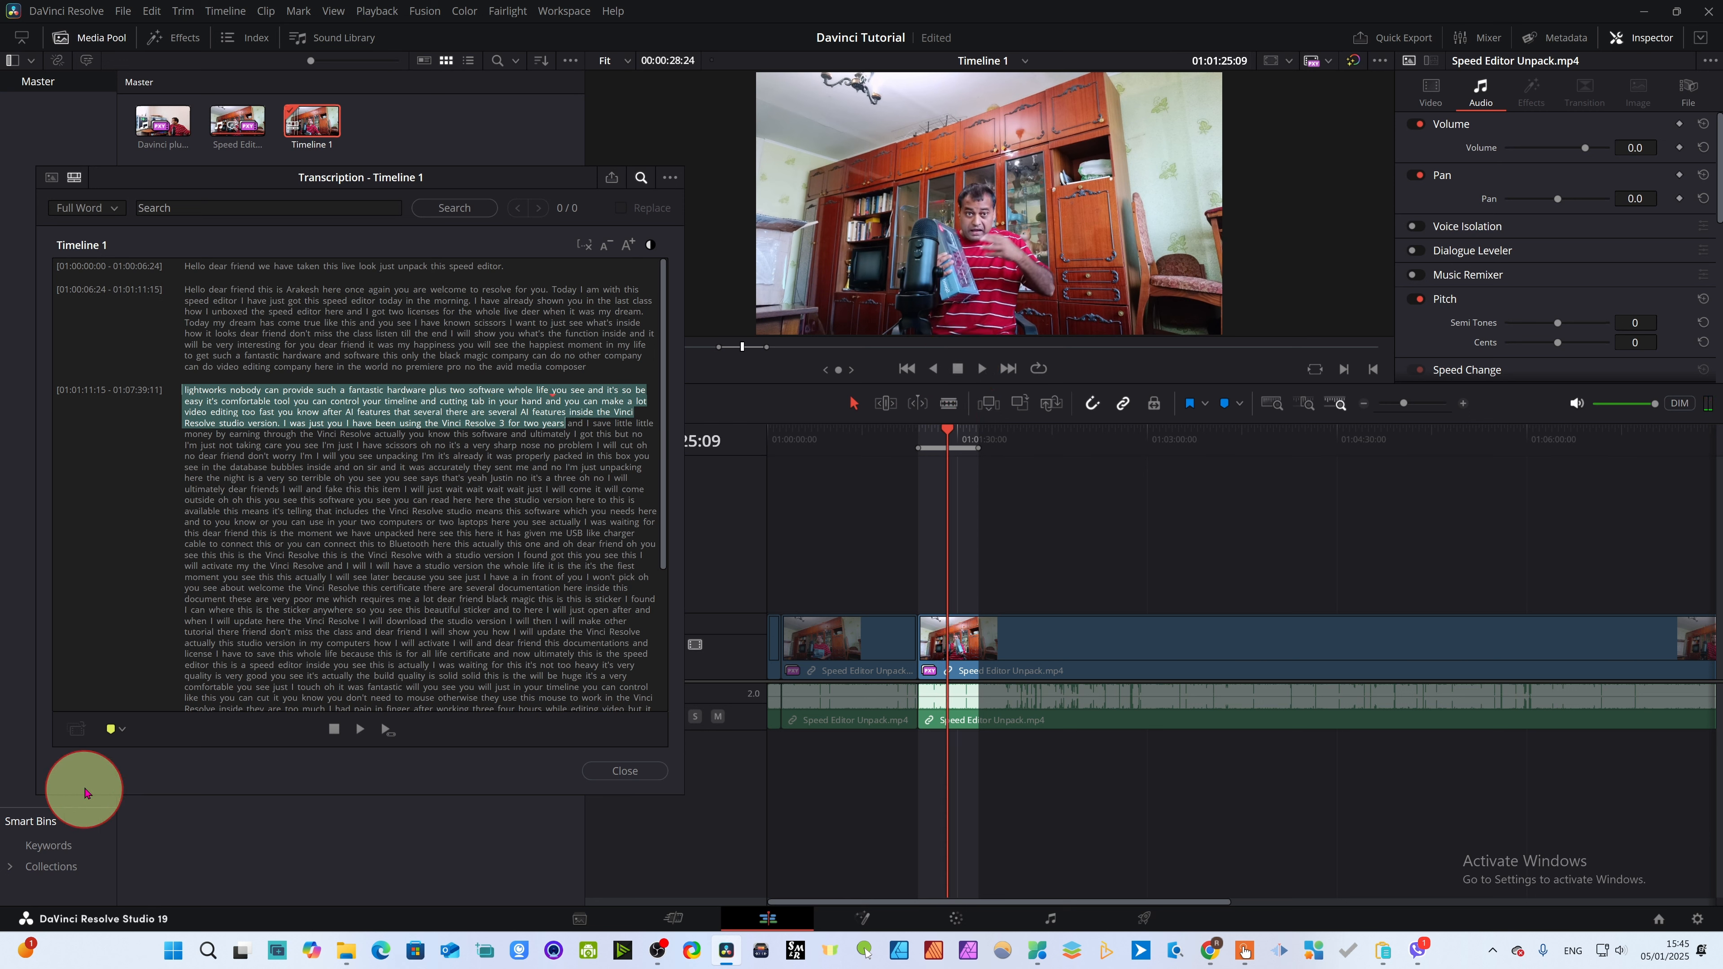
- Mark the selected transcript passage with a Fuchsia marker, and scrub back within the marked range
click(125, 731)
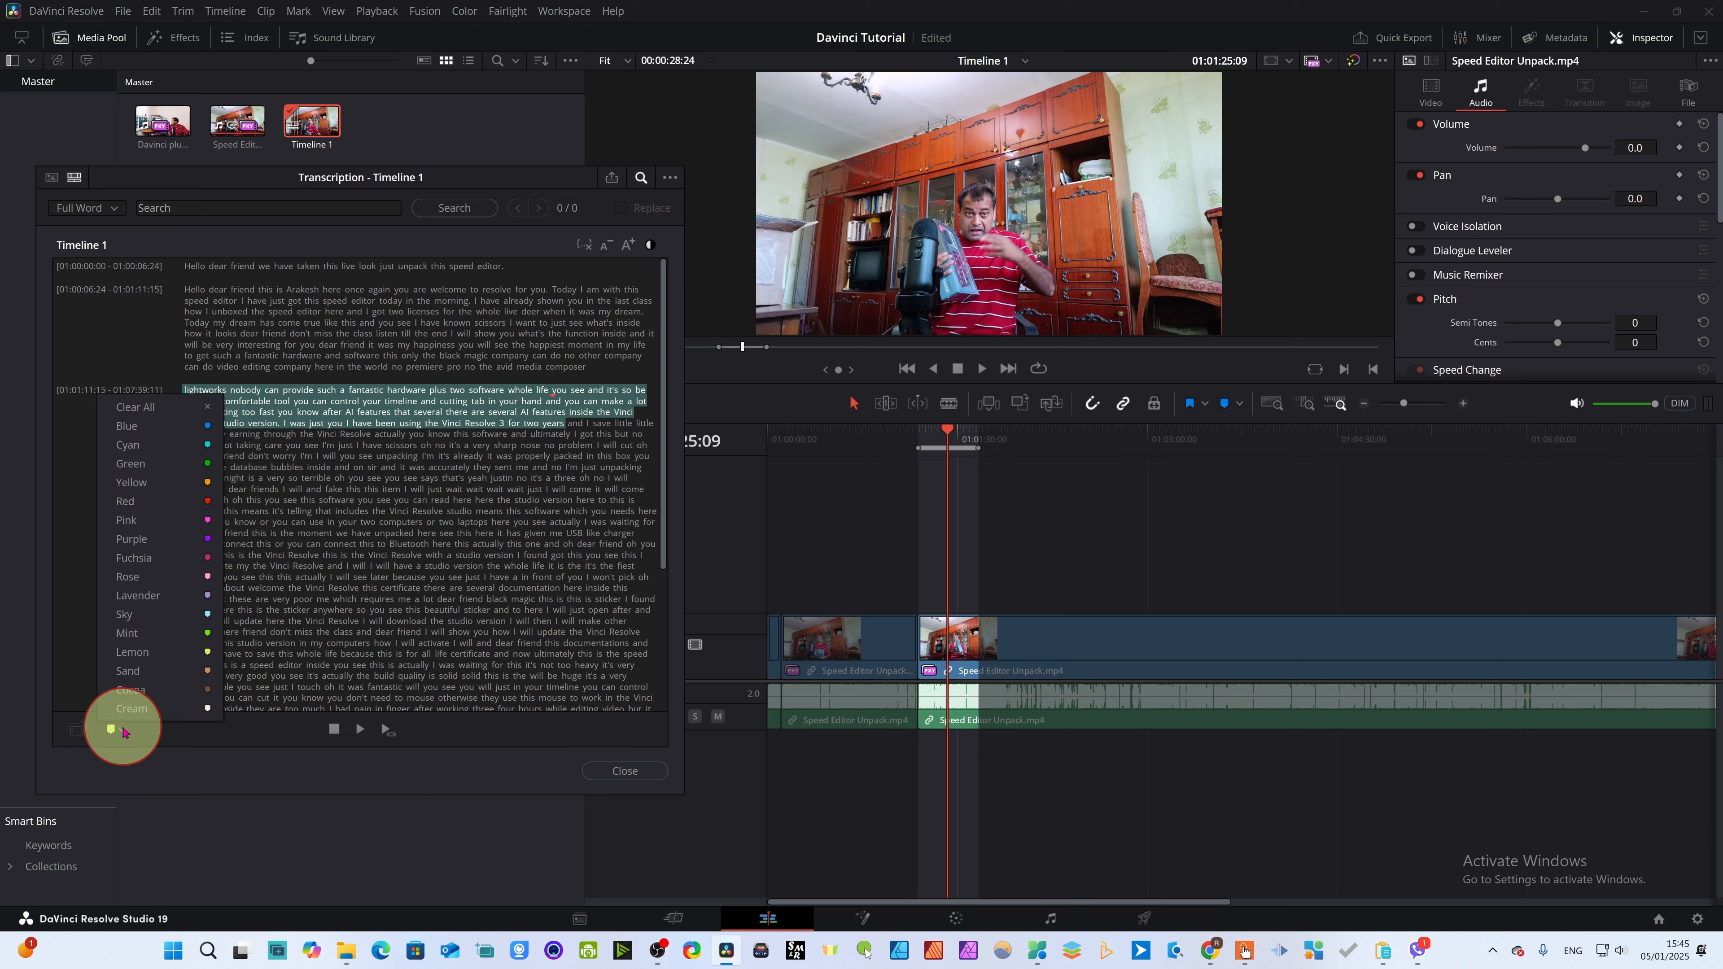
click(205, 564)
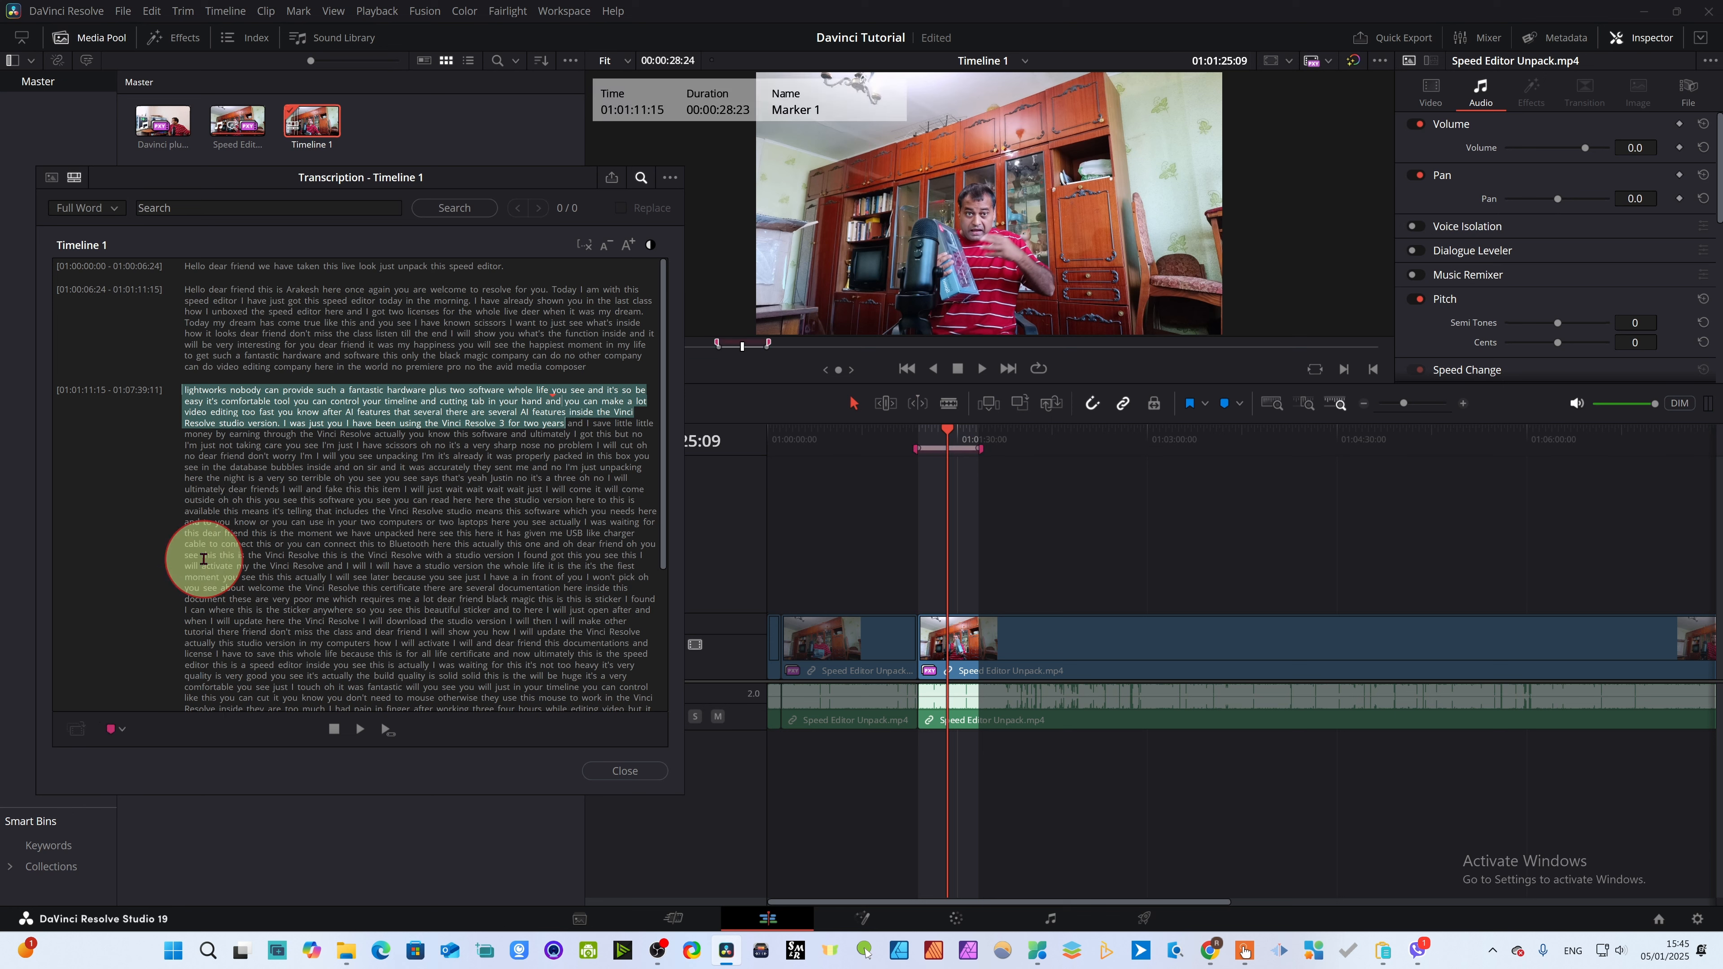
mouse_move(949, 423)
mouse_down()
mouse_move(914, 453)
mouse_move(1000, 454)
mouse_move(931, 454)
mouse_up()
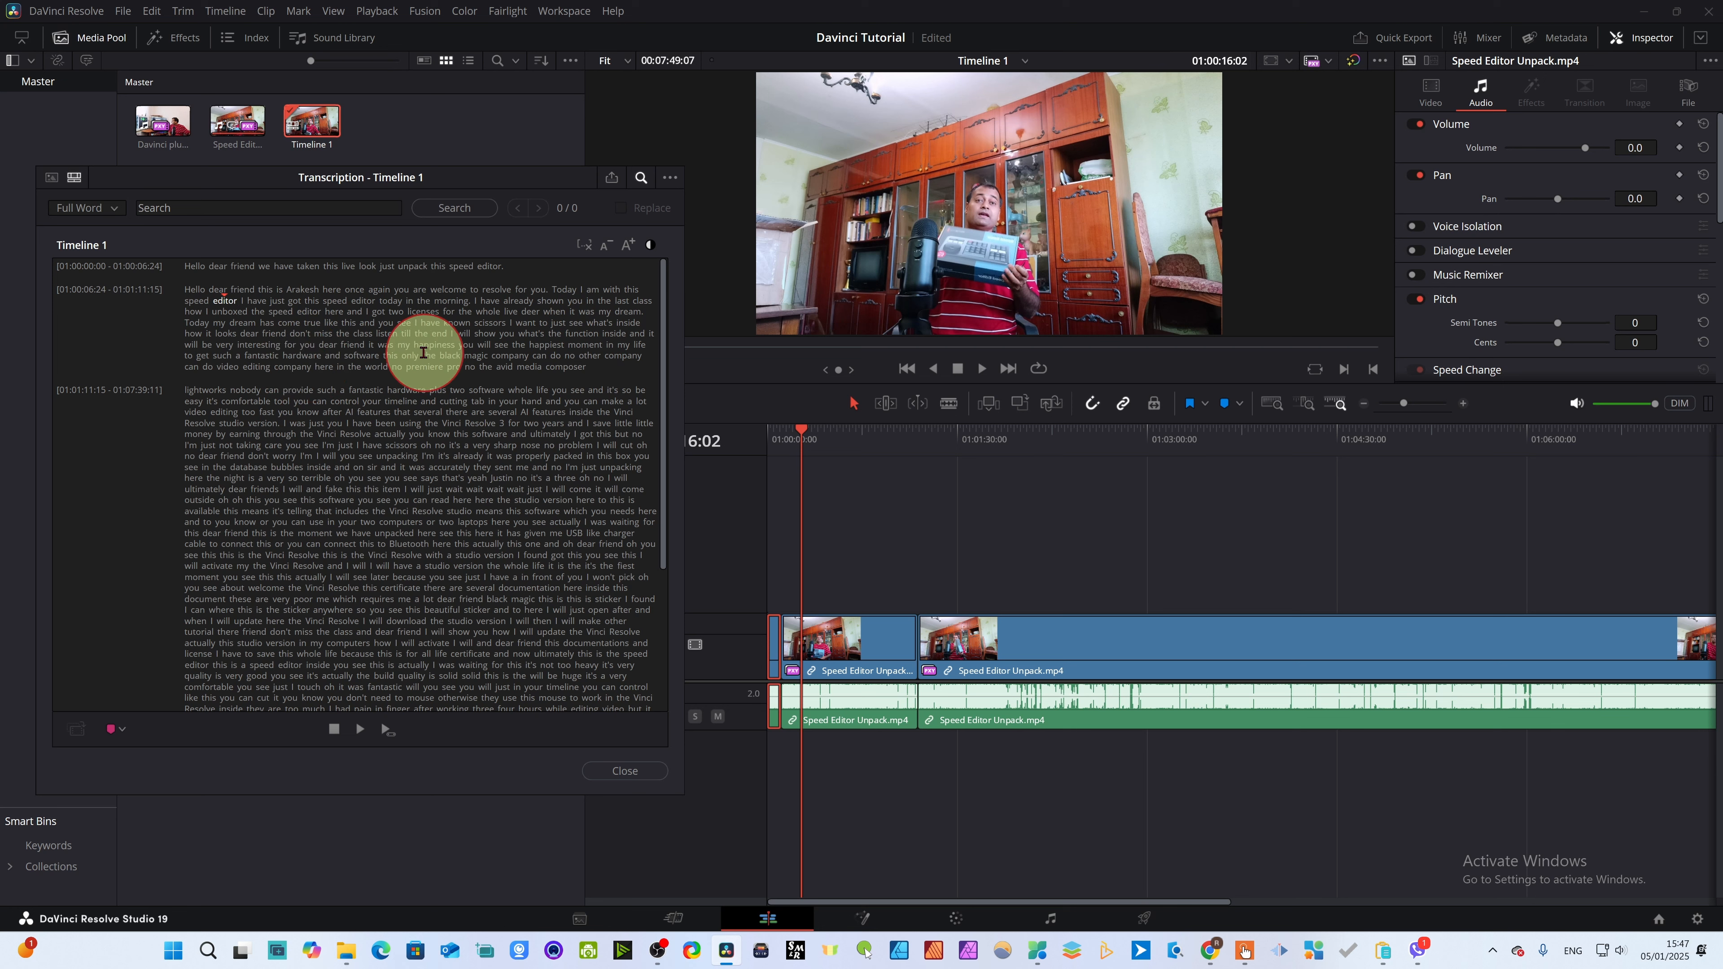
- Try deleting the transcript passage from "I will show you" to "media composer", and undo the deletion
click(500, 357)
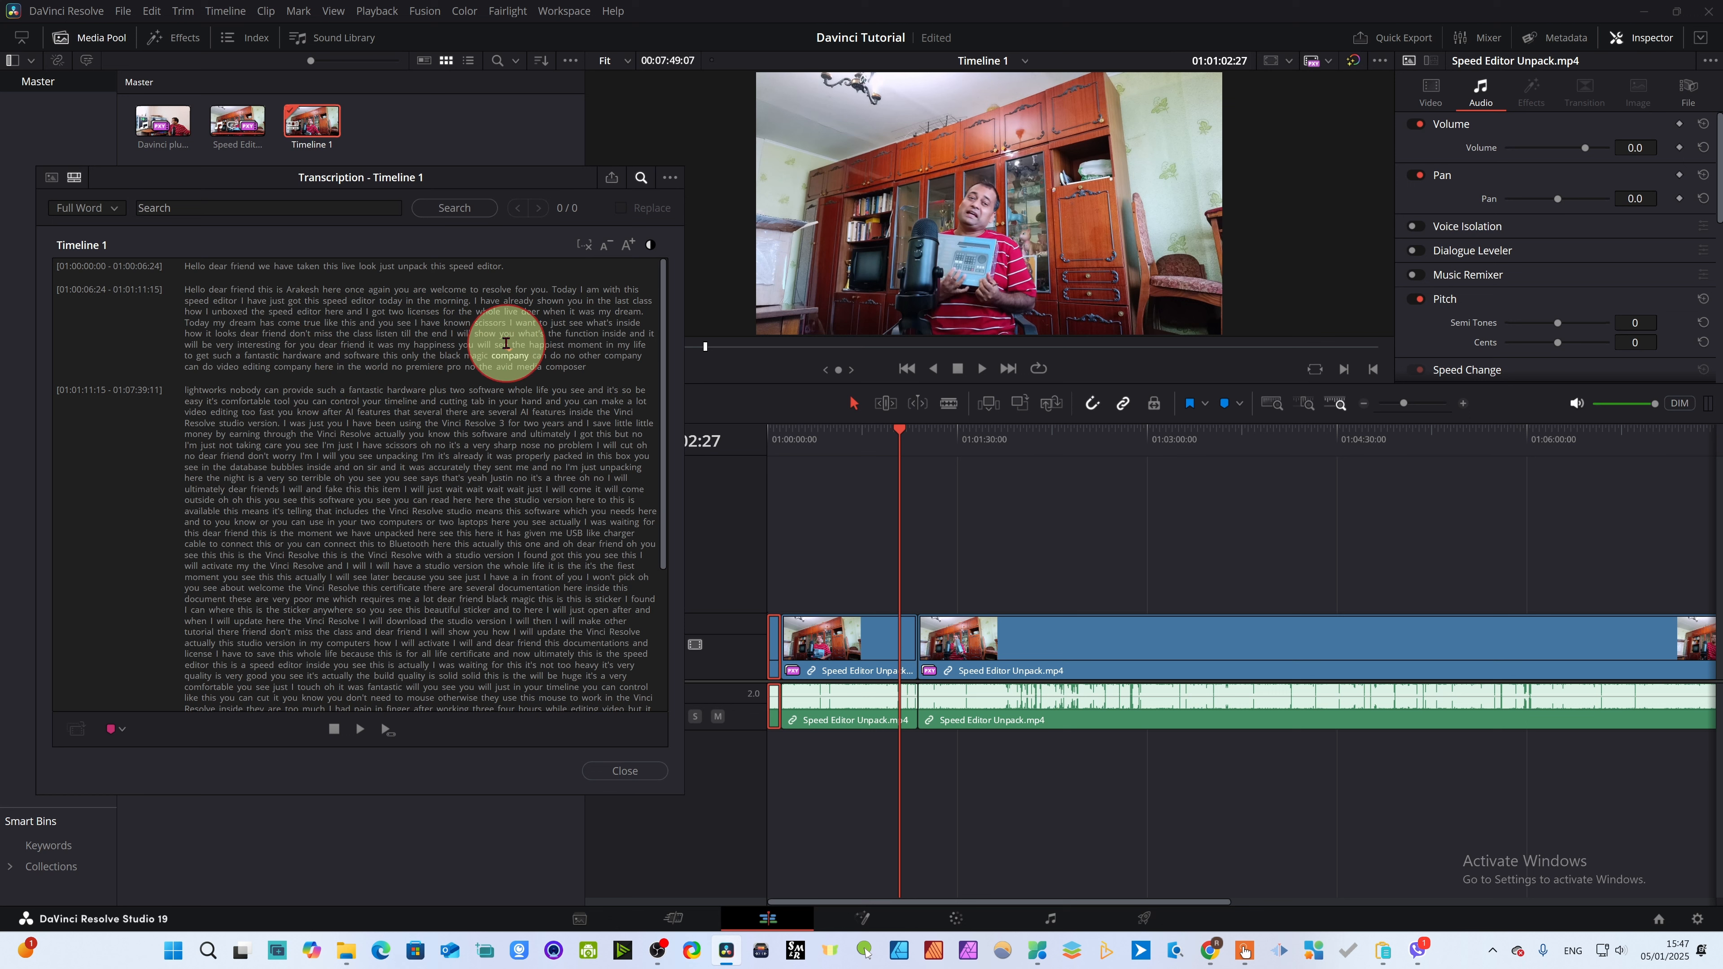
click(428, 343)
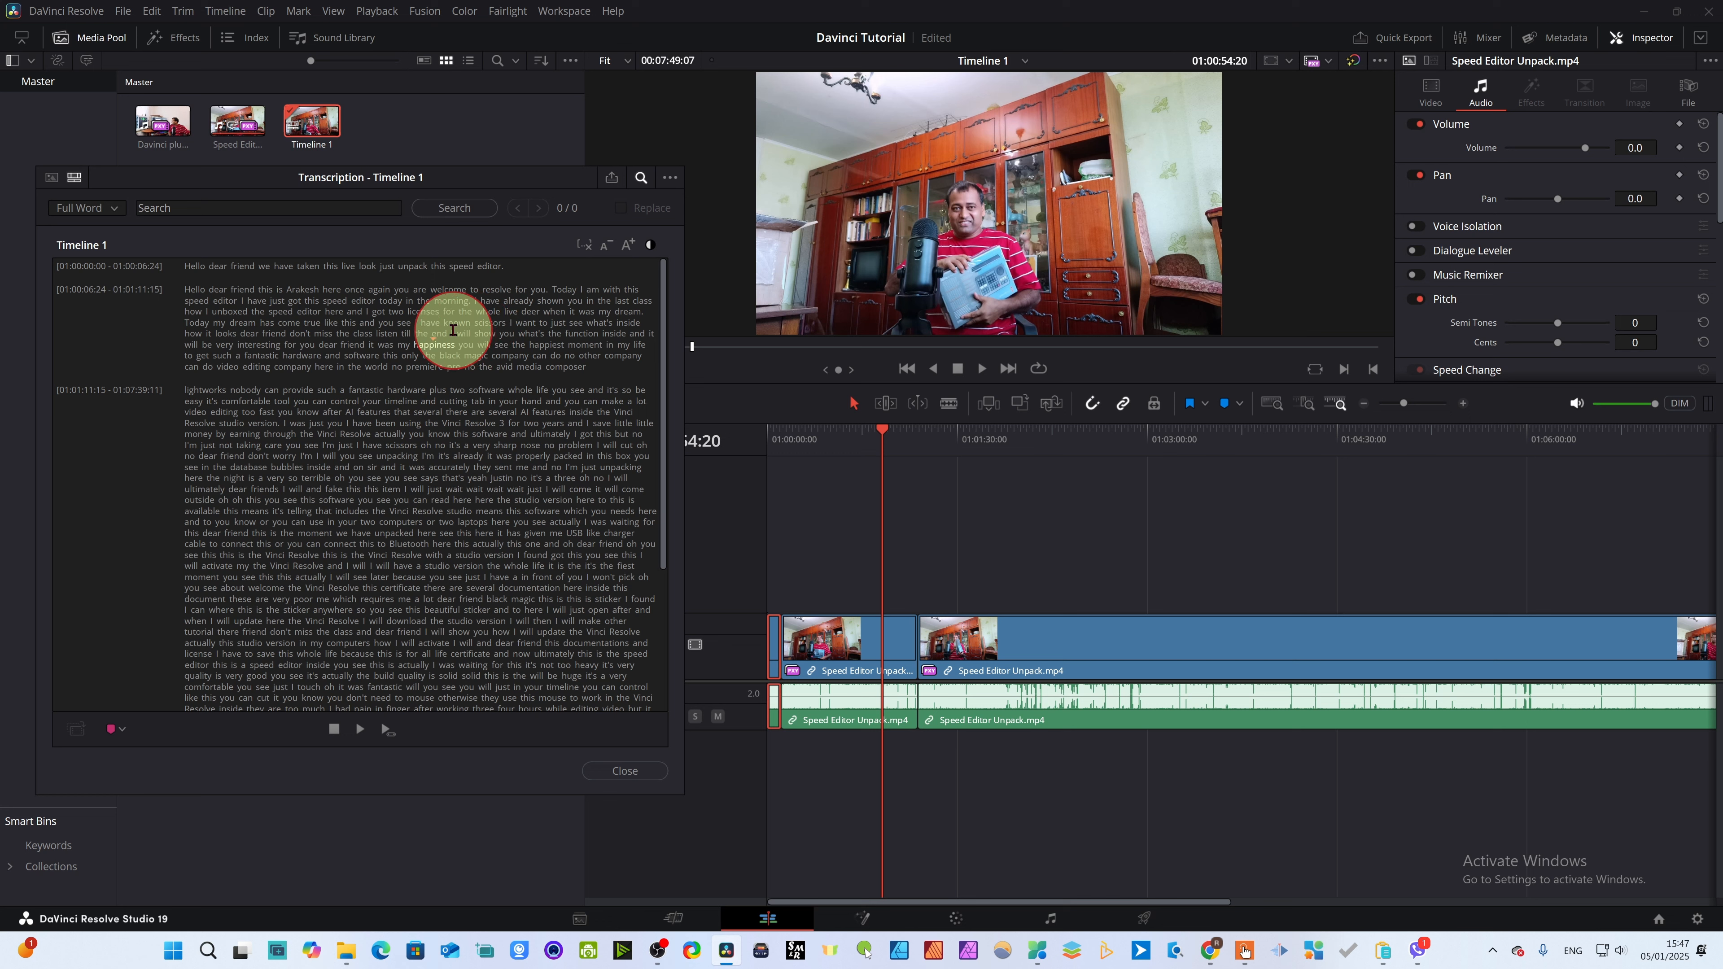
drag(450, 334, 596, 367)
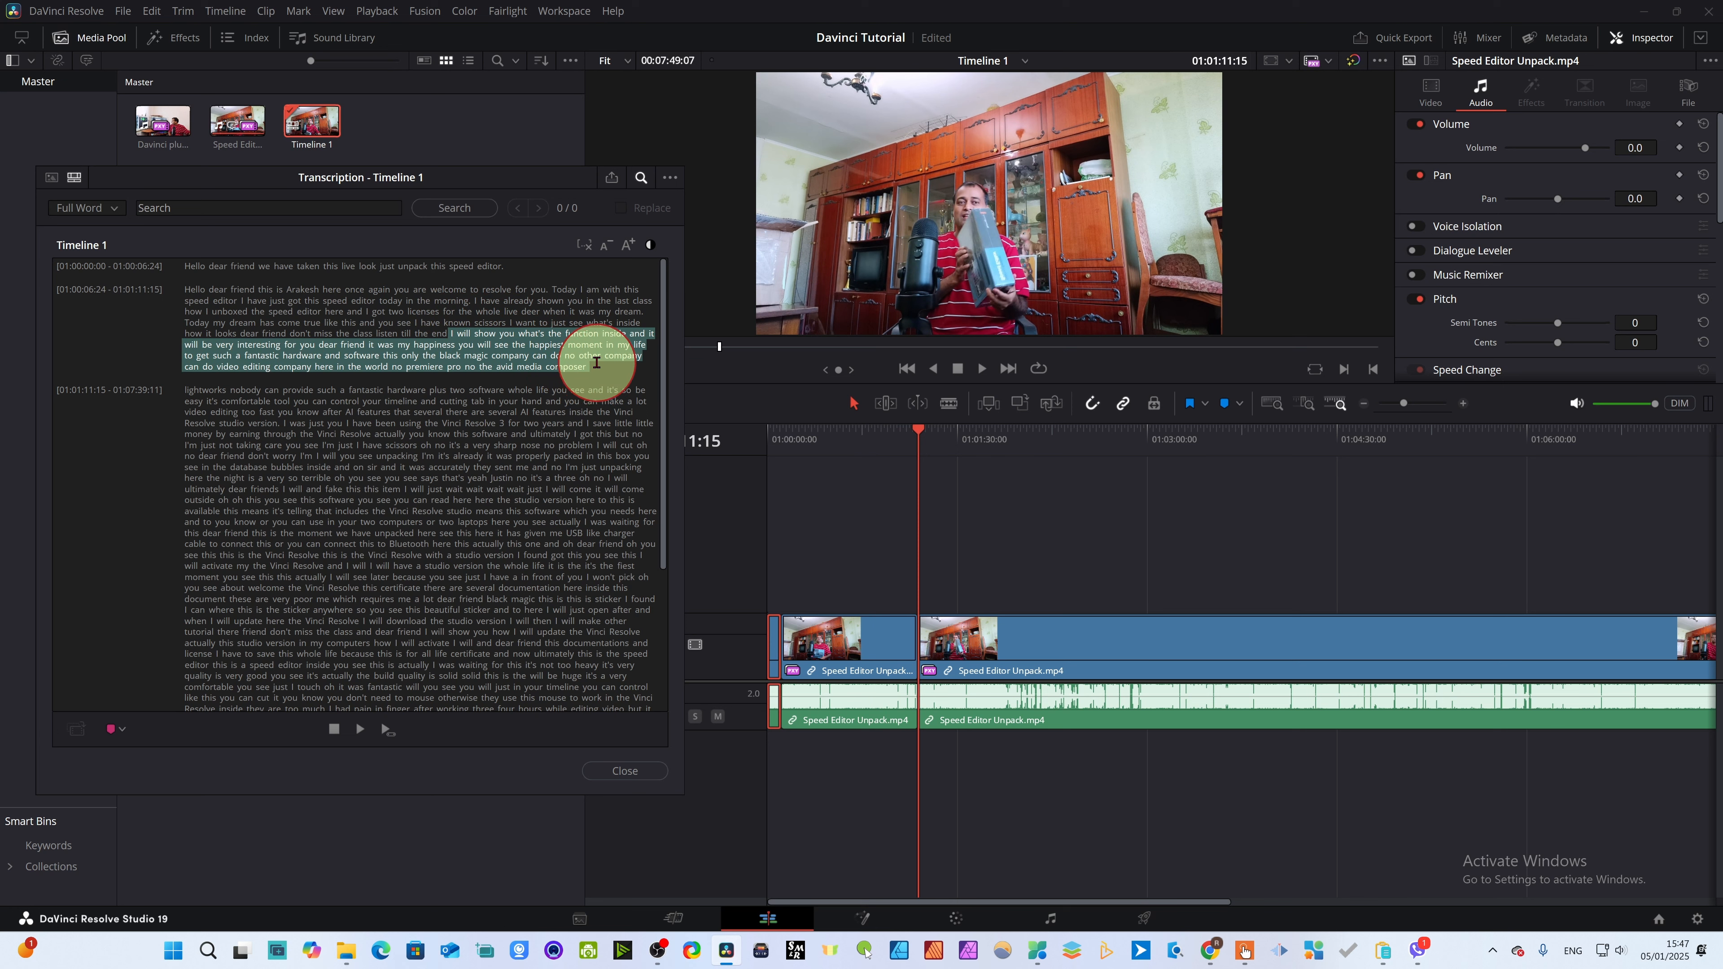
click(529, 344)
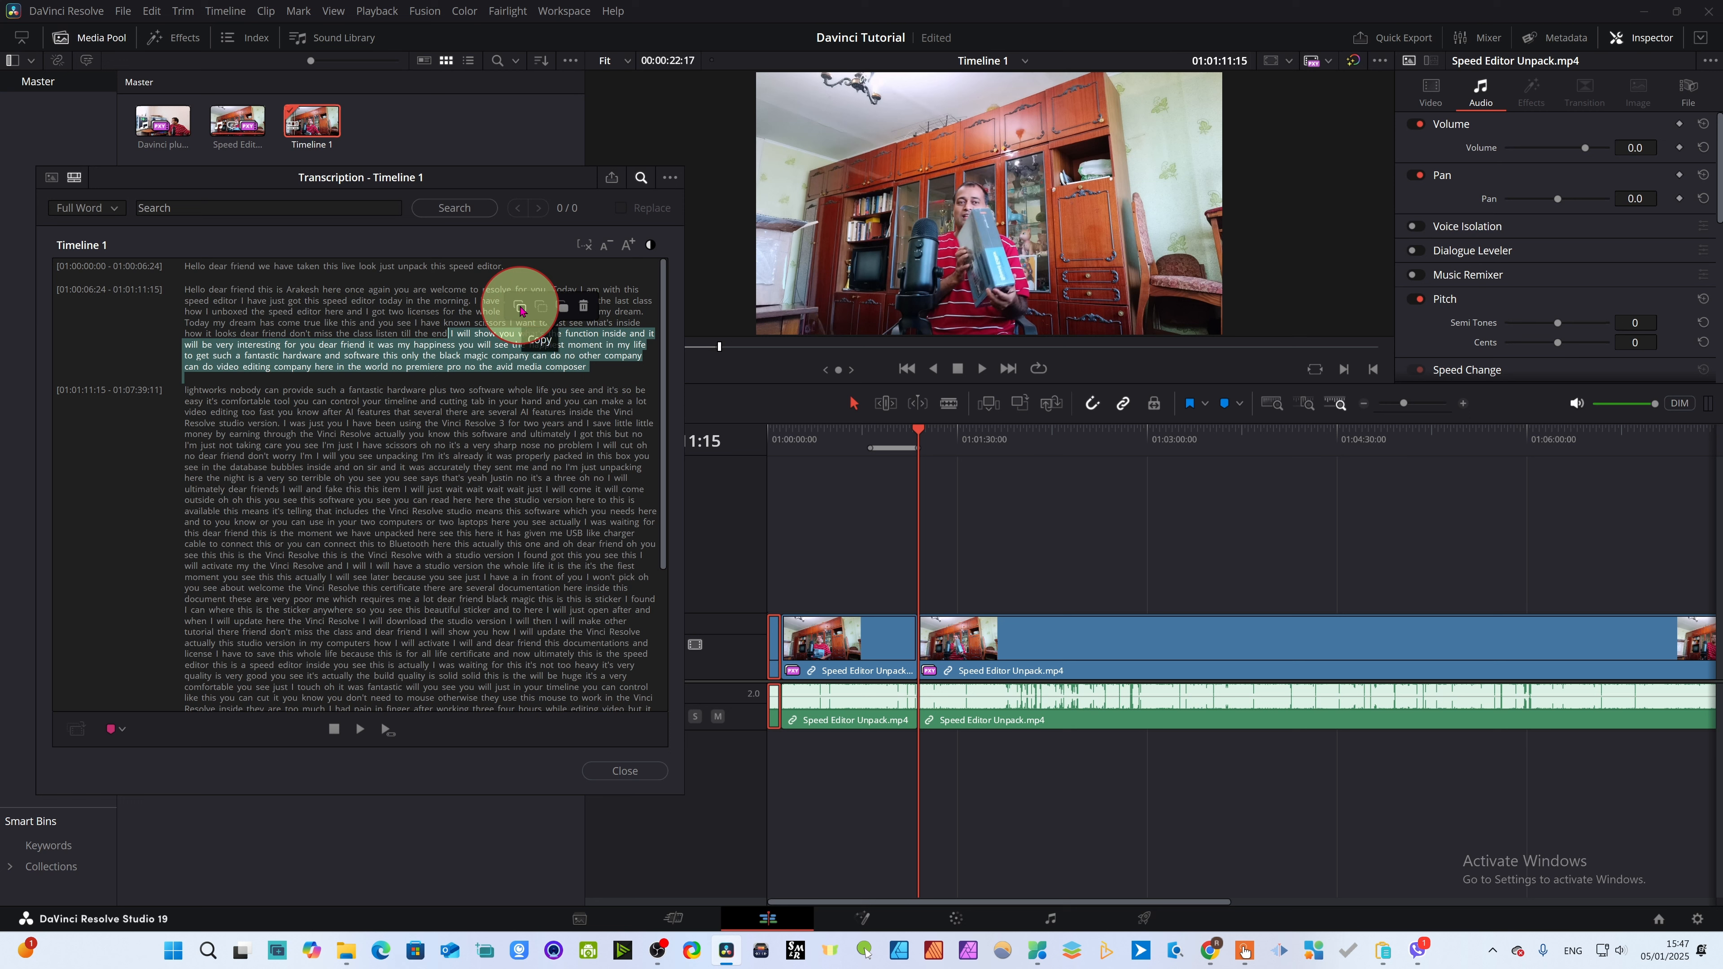
click(584, 307)
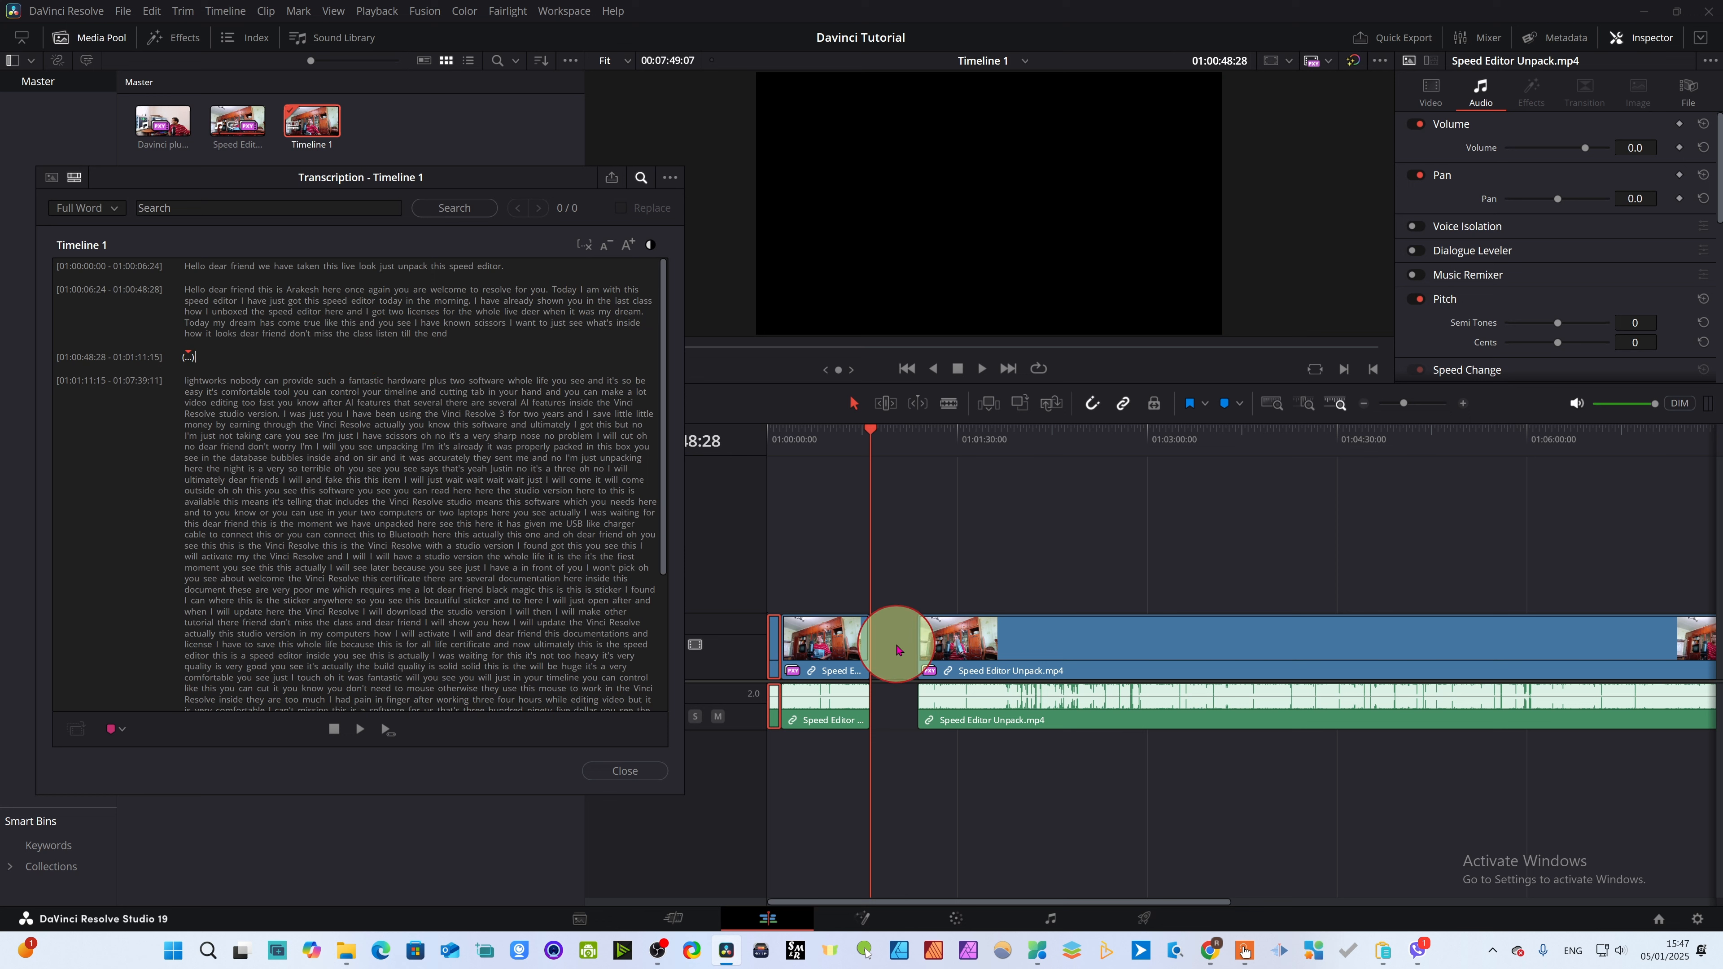
key(ctrl+z)
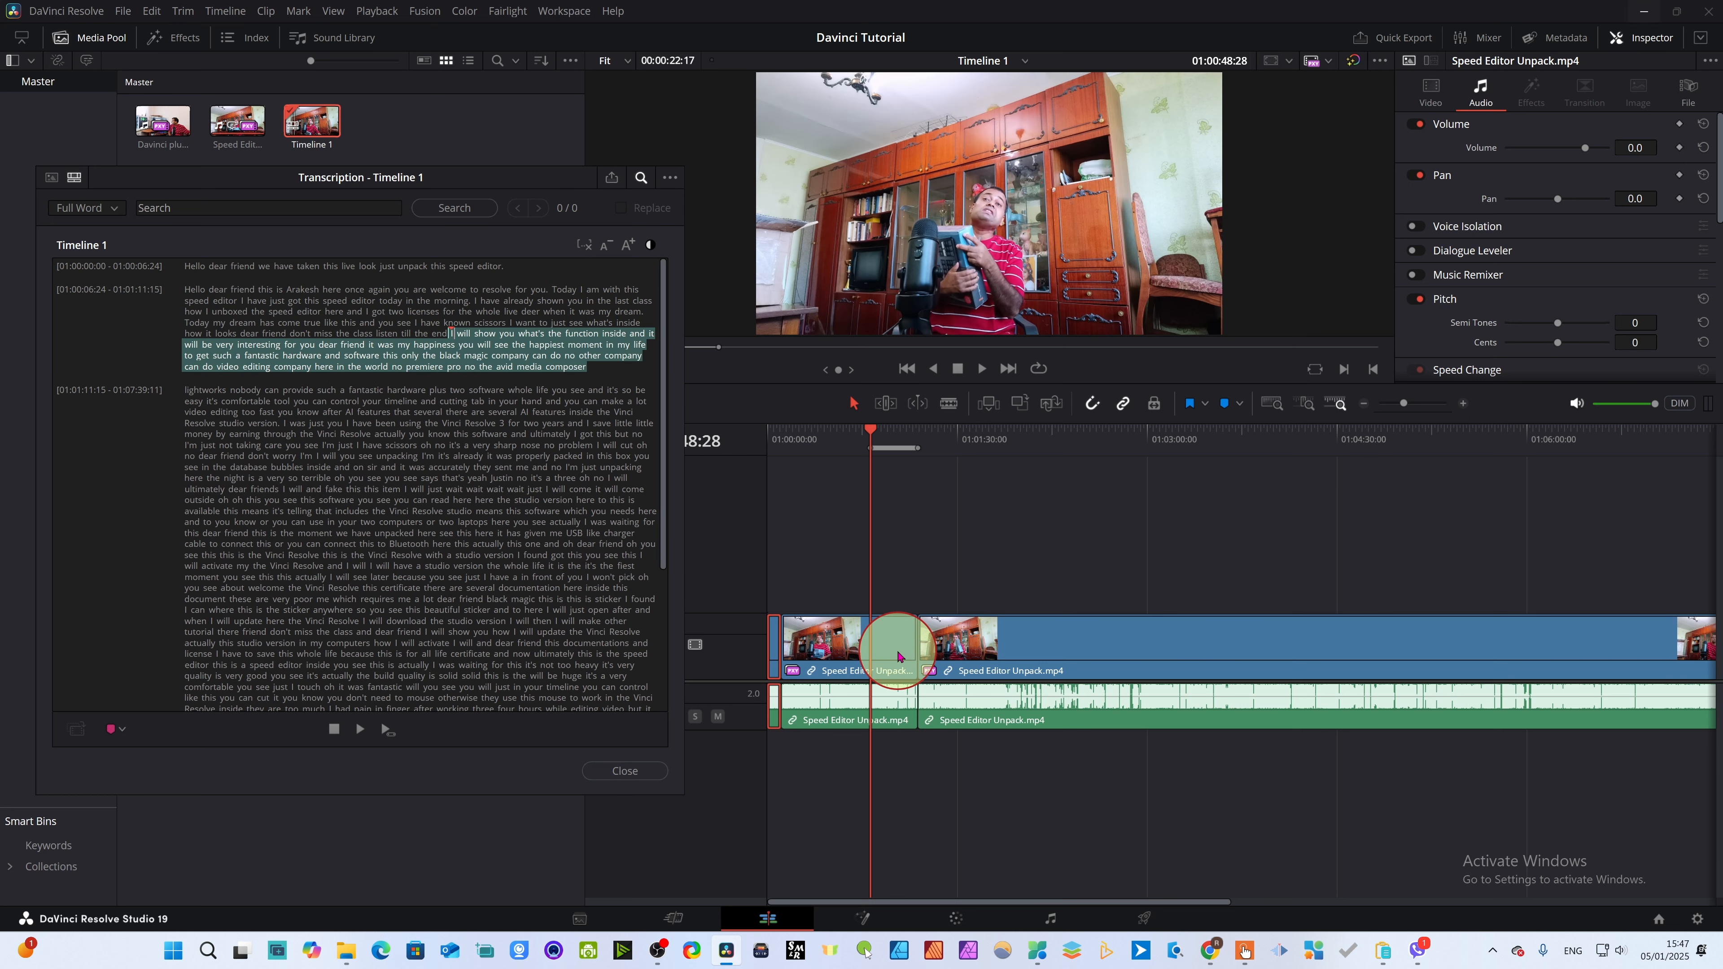
- Cut the passage from "I will show you" to "media composer" and paste it directly after the opening sentence
mouse_move(547, 311)
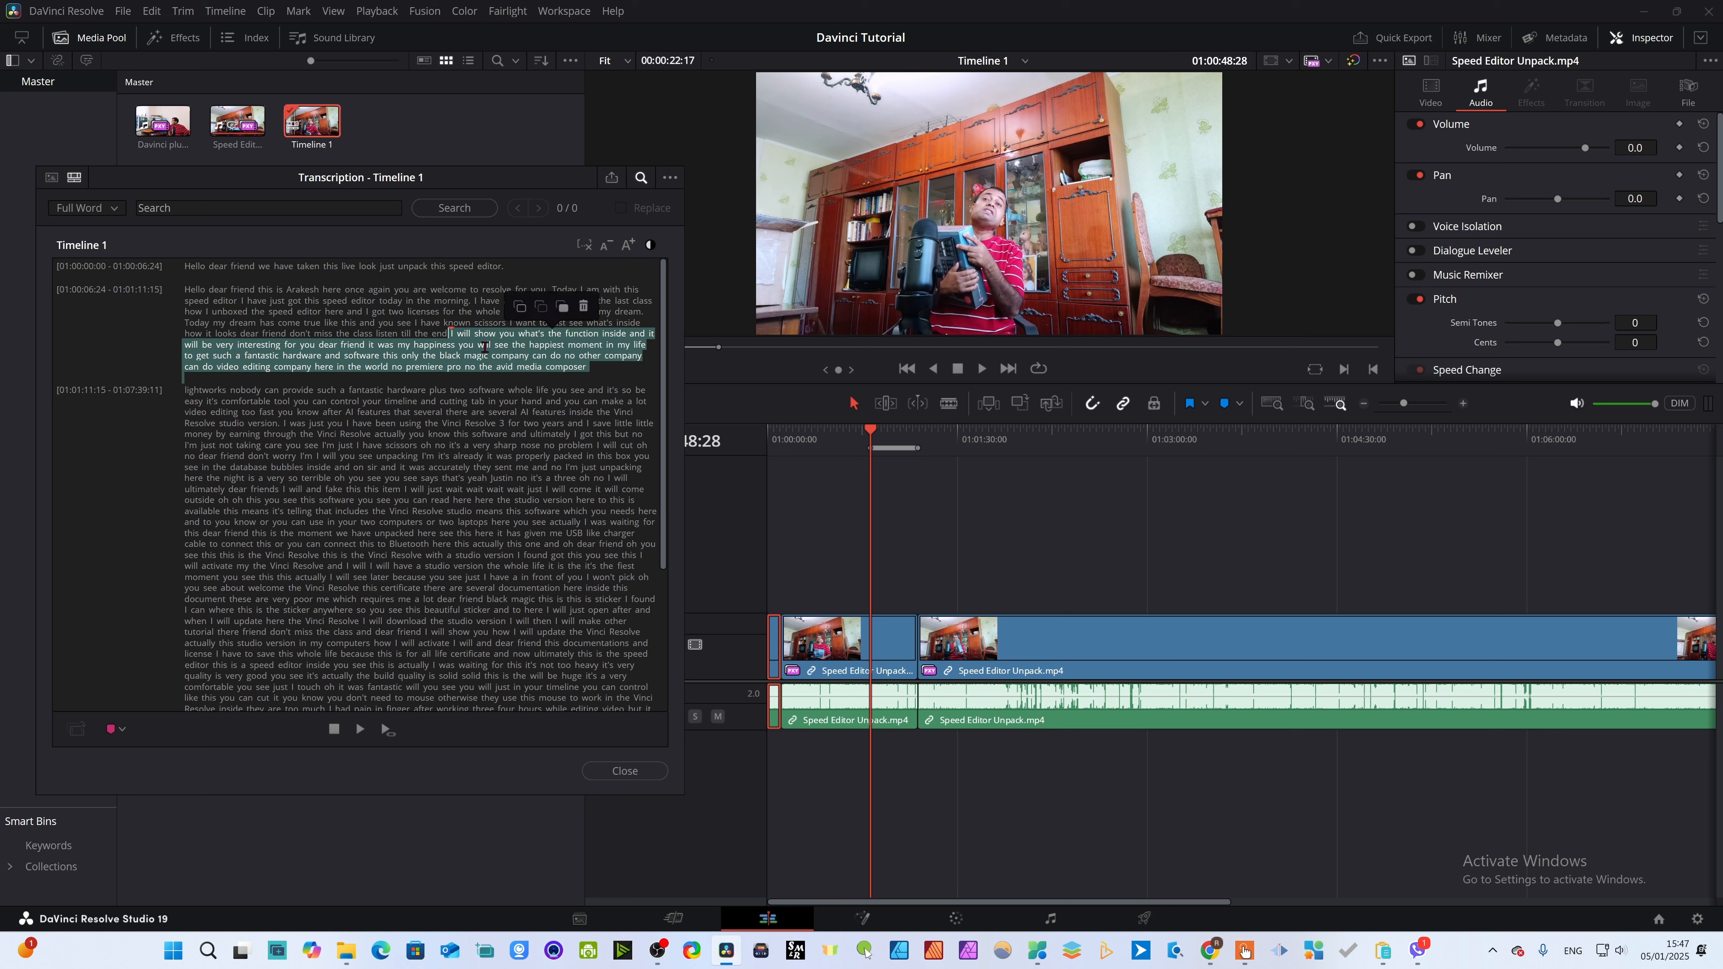
click(544, 311)
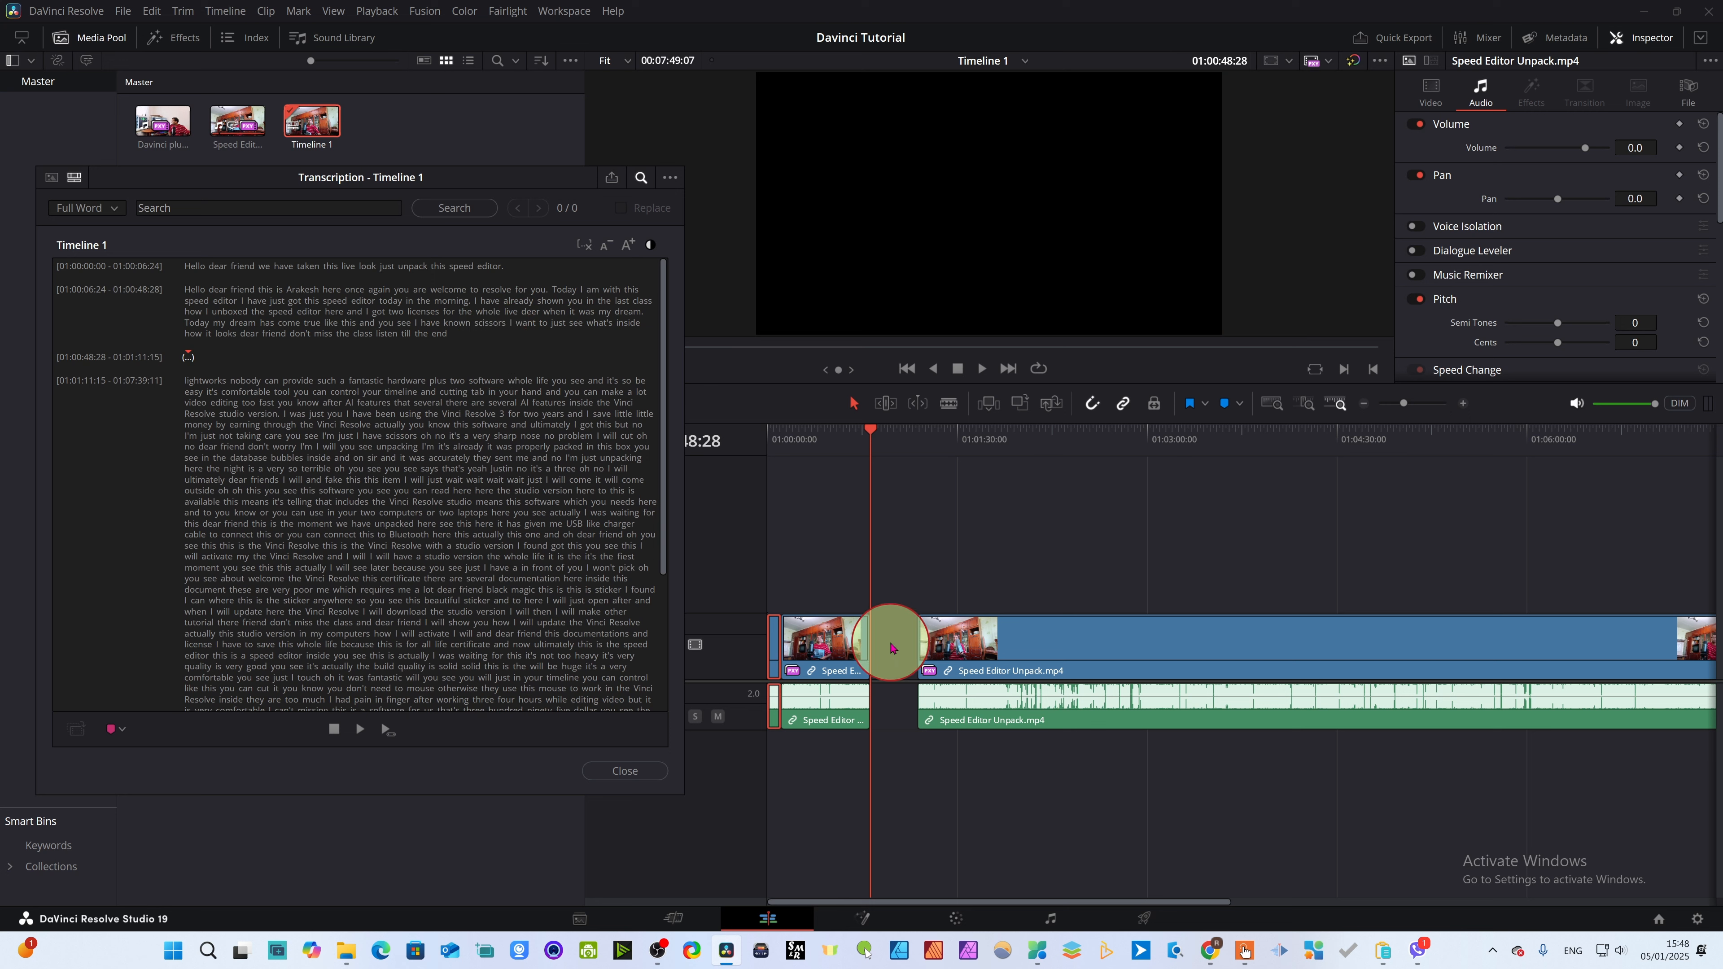
click(515, 271)
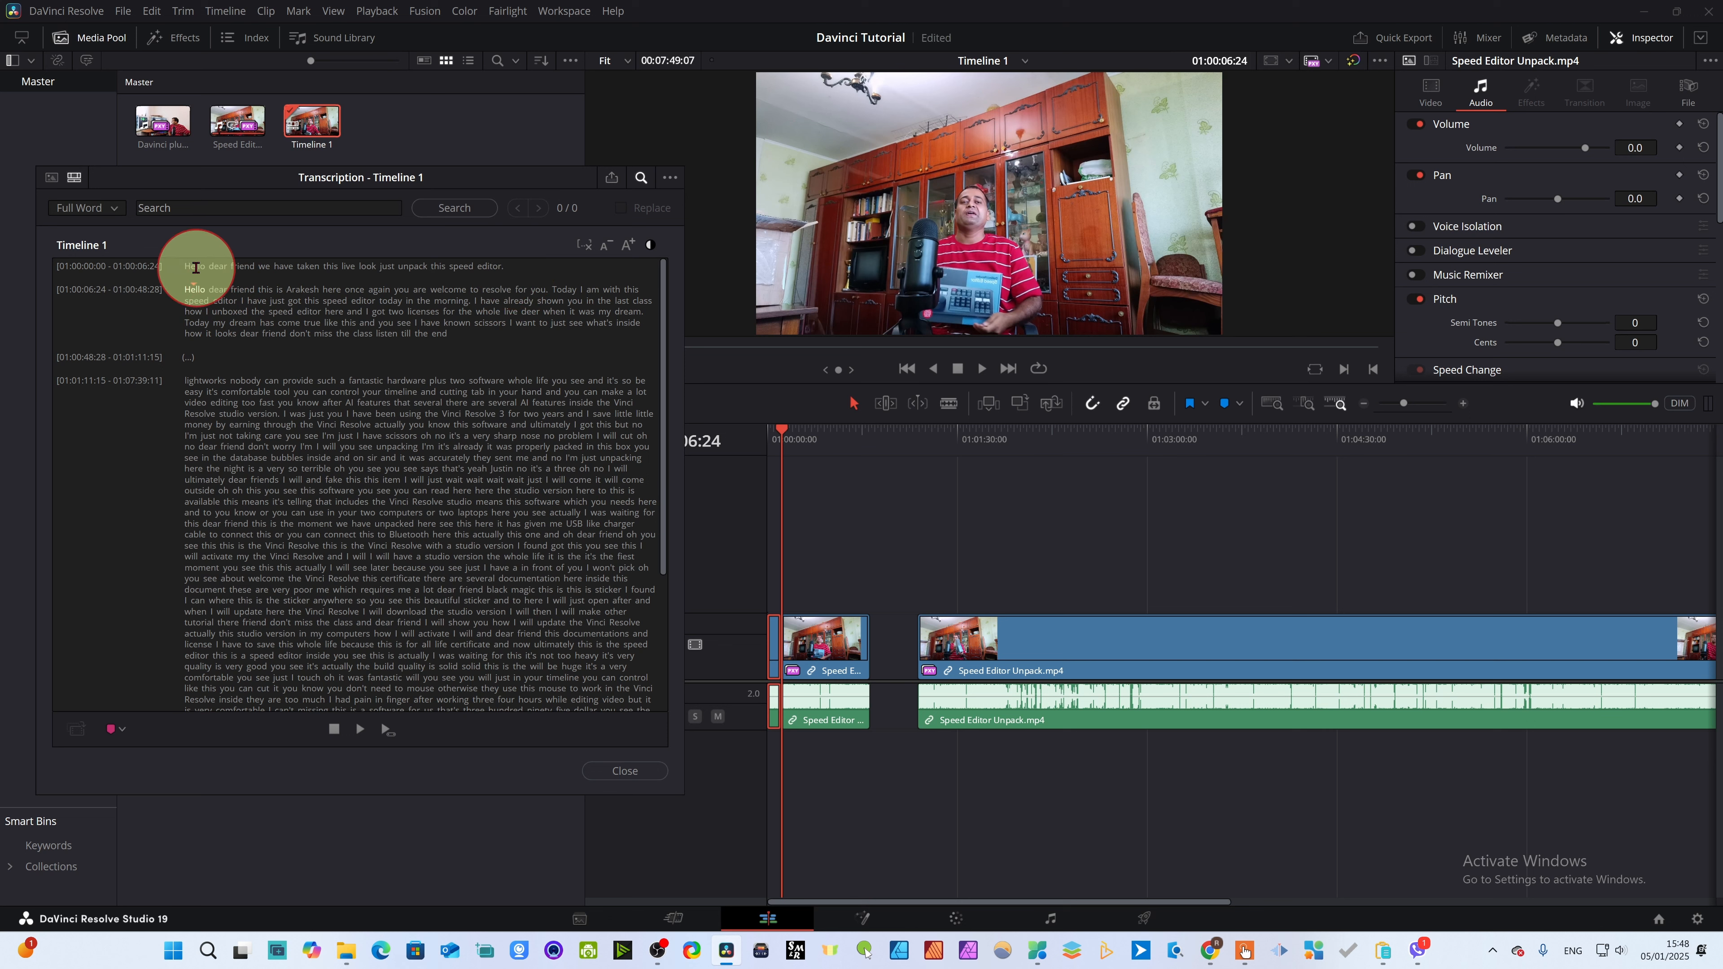
key(ctrl+b)
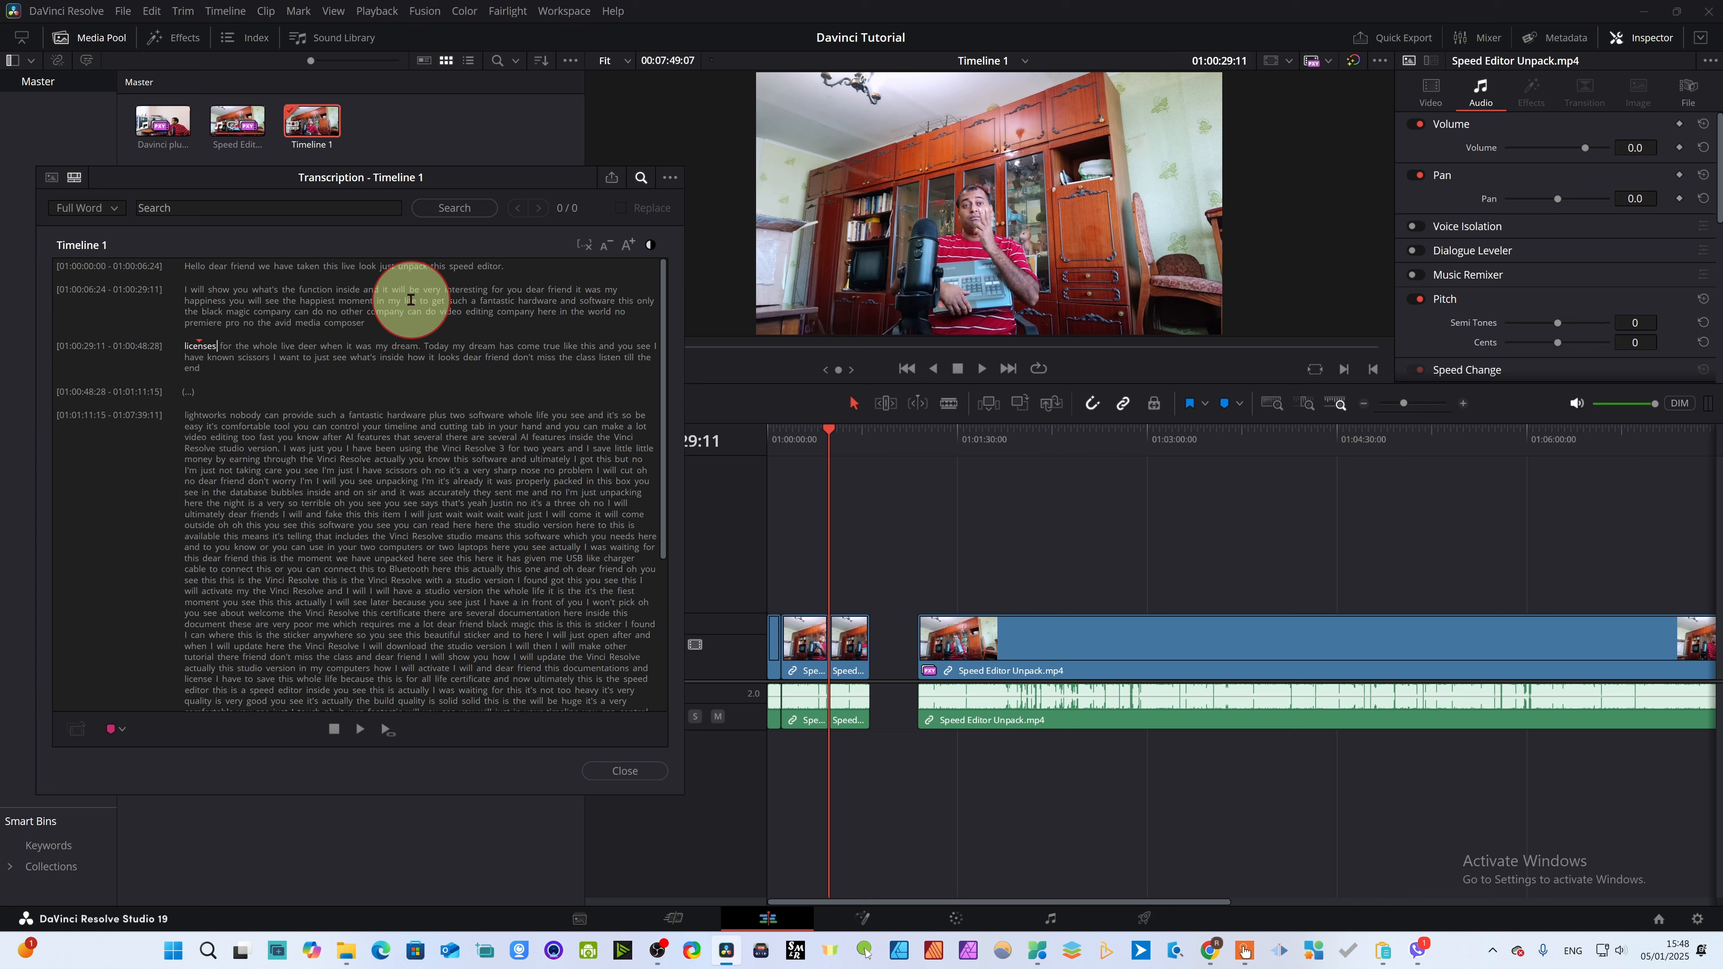
- Close the timeline gap left by the cut passage, and play the rearranged timeline from its beginning
click(900, 663)
key(Delete)
key(Home)
key(space)
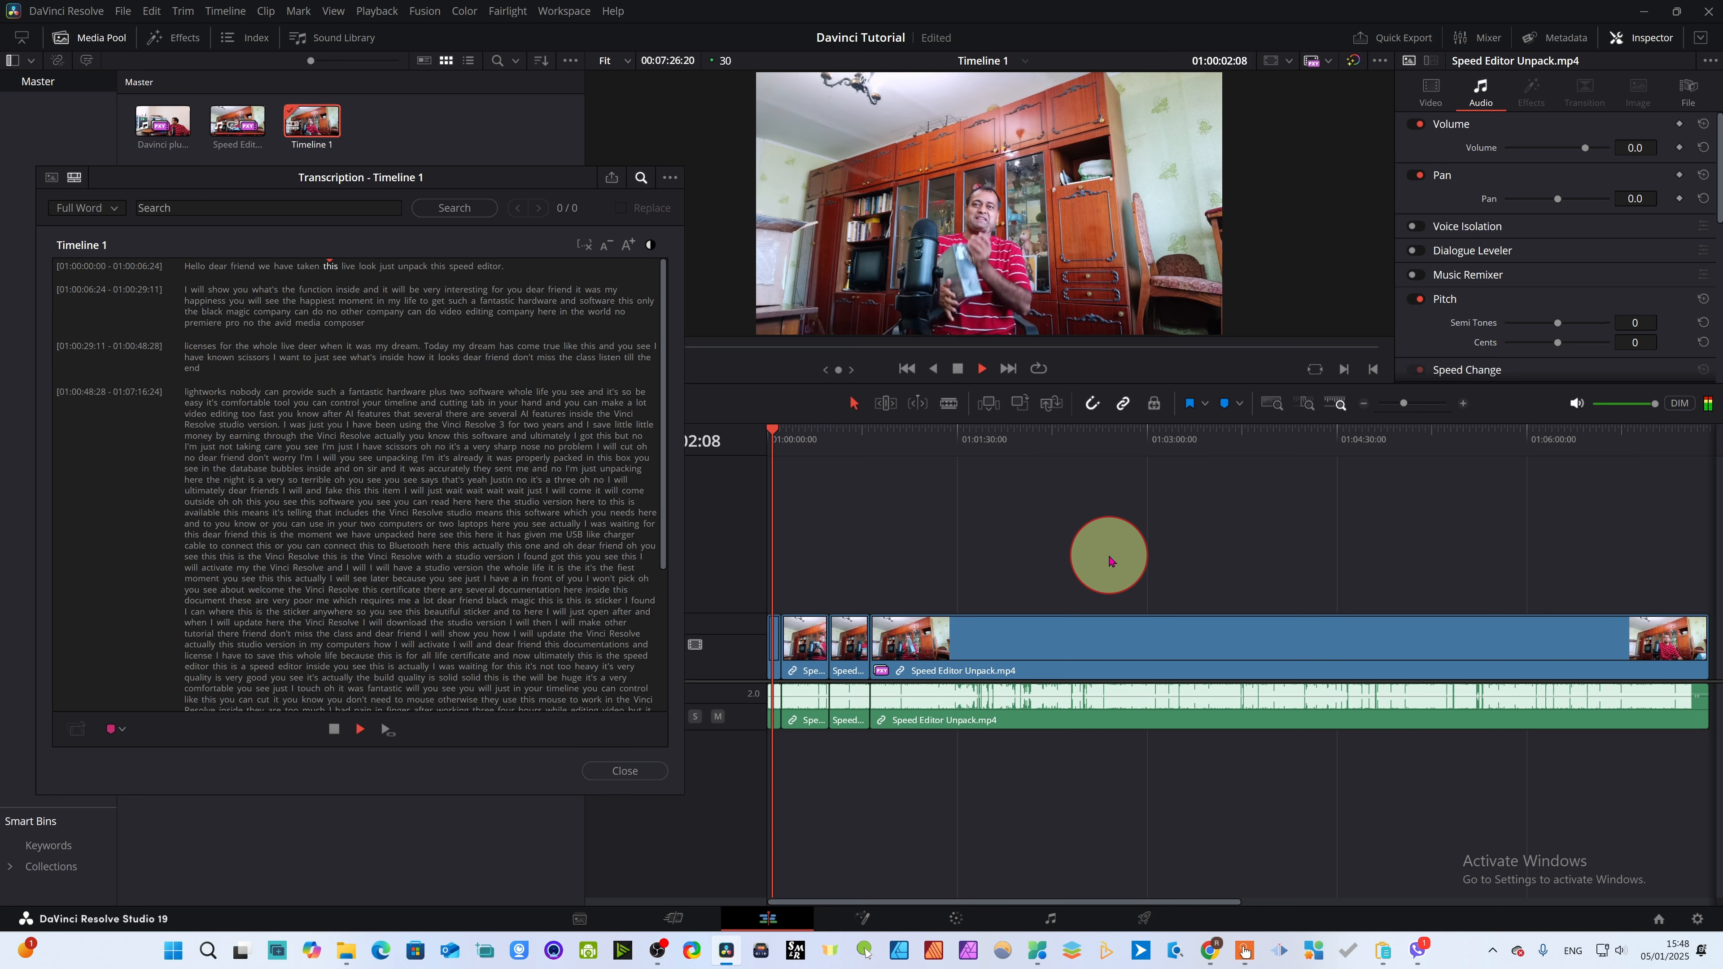
click(1615, 950)
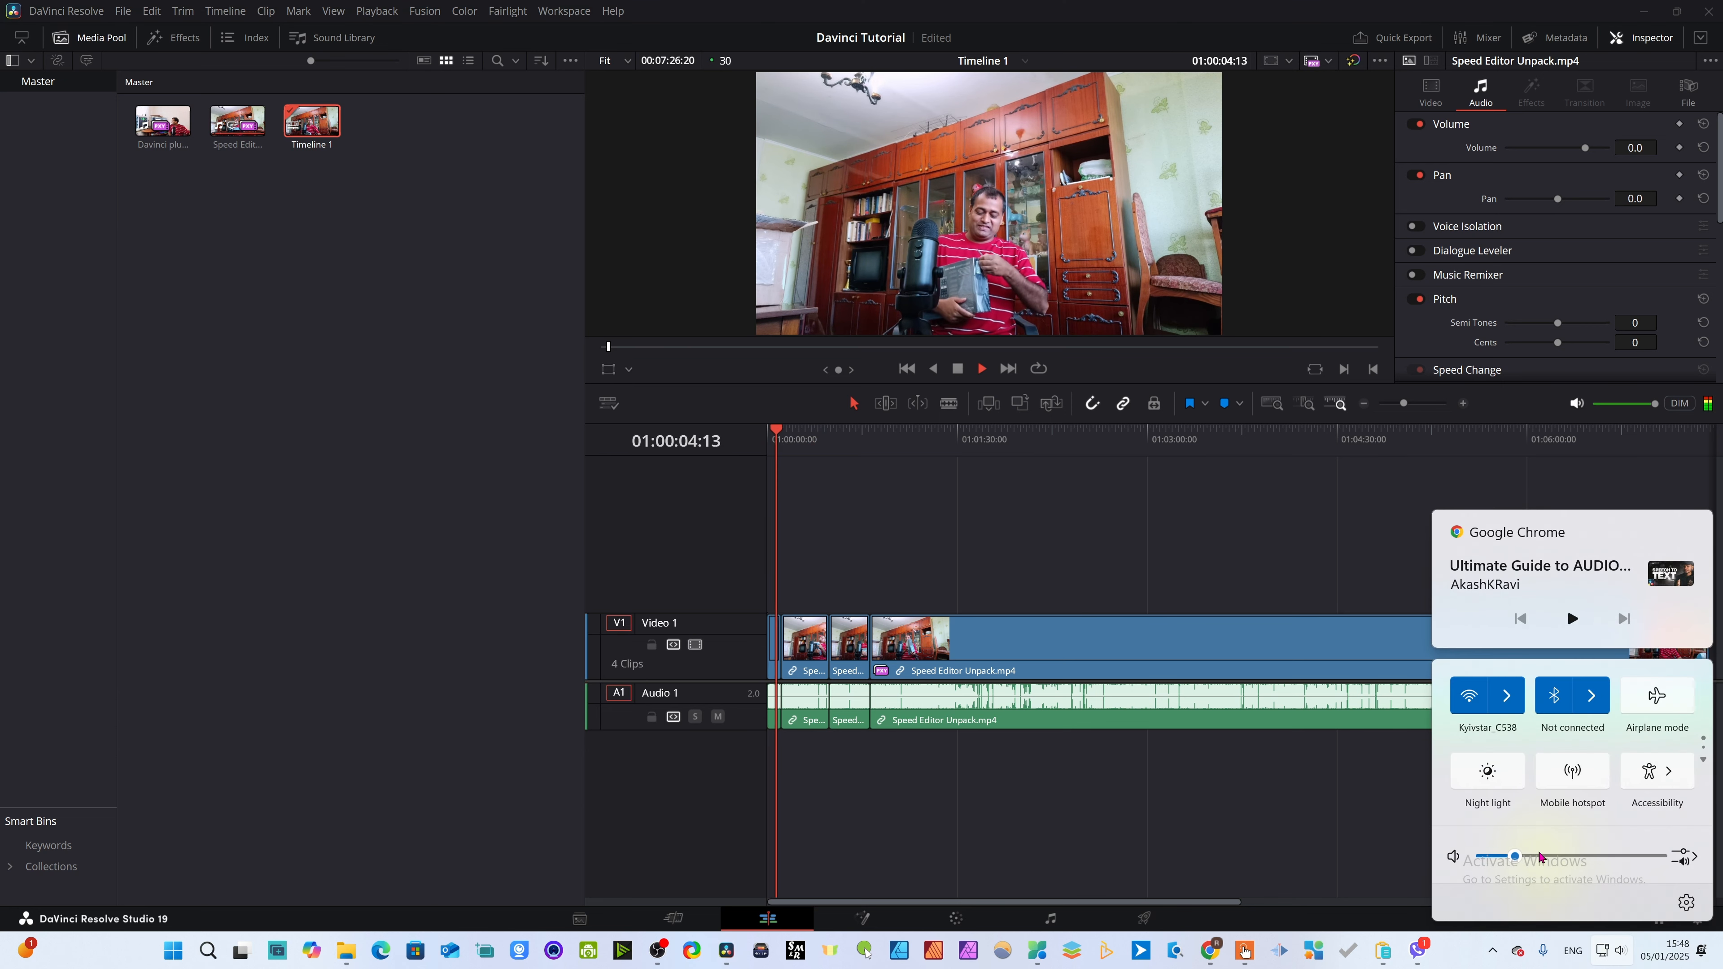
click(1158, 517)
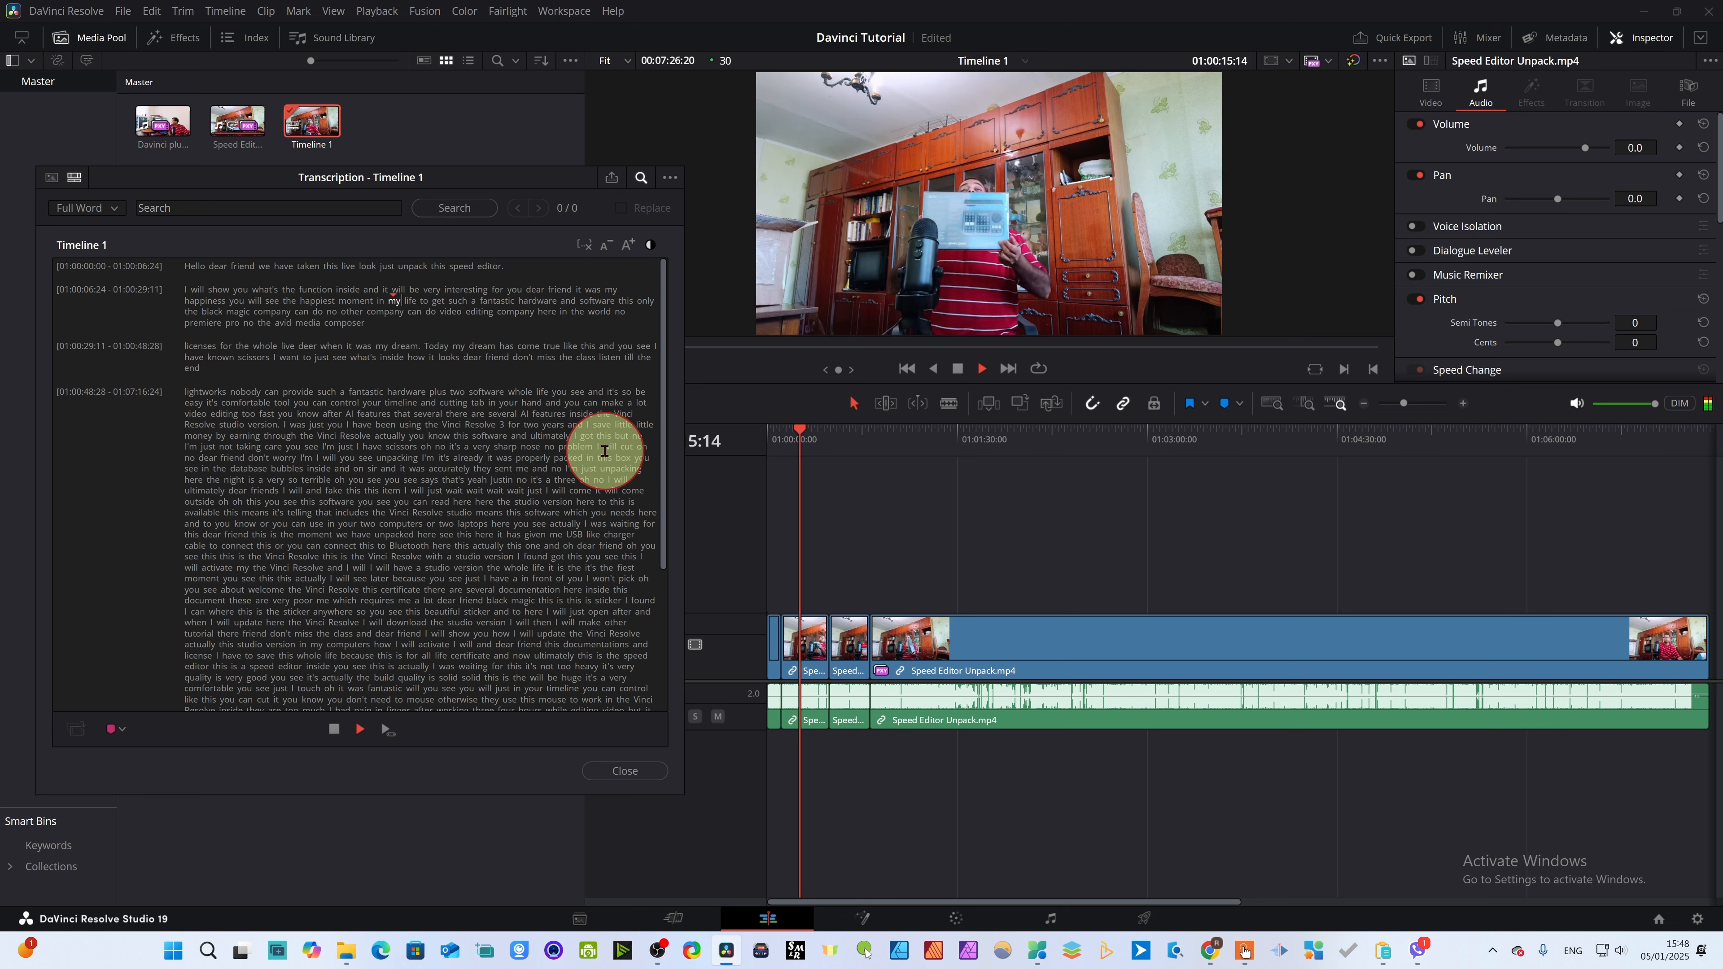
click(957, 375)
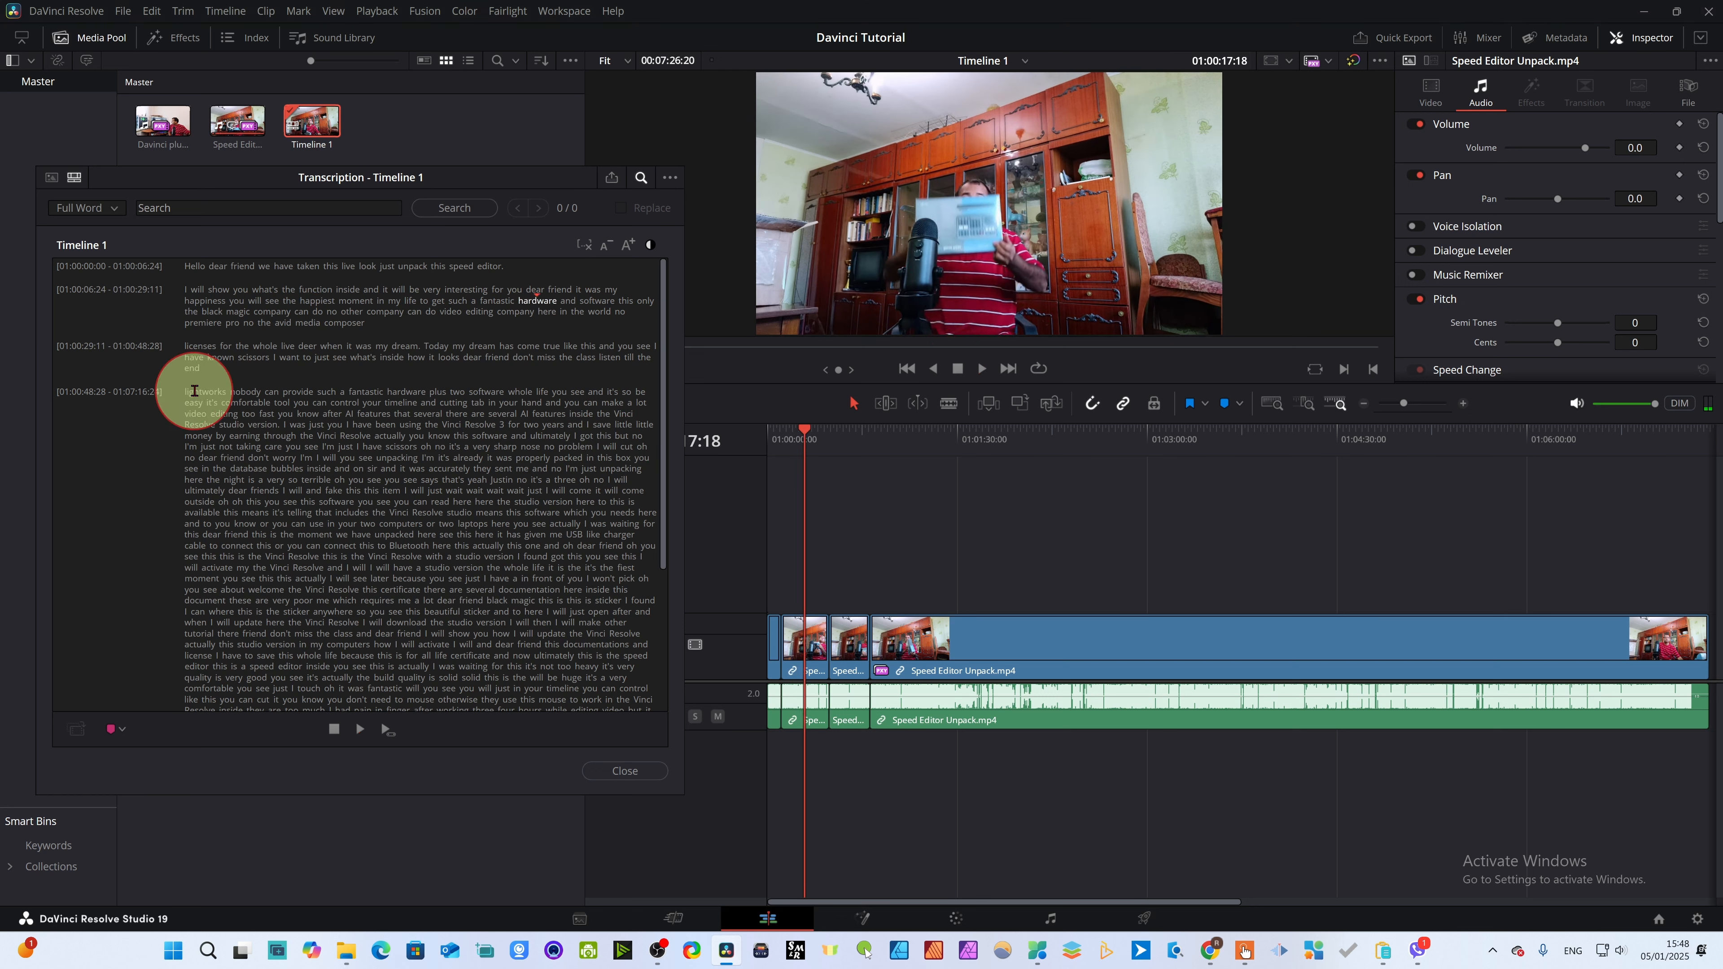
- Select the transcript passage from "lightworks nobody can provide" to "I was just you" to view its timeline range, and clear the selection
drag(192, 392, 330, 429)
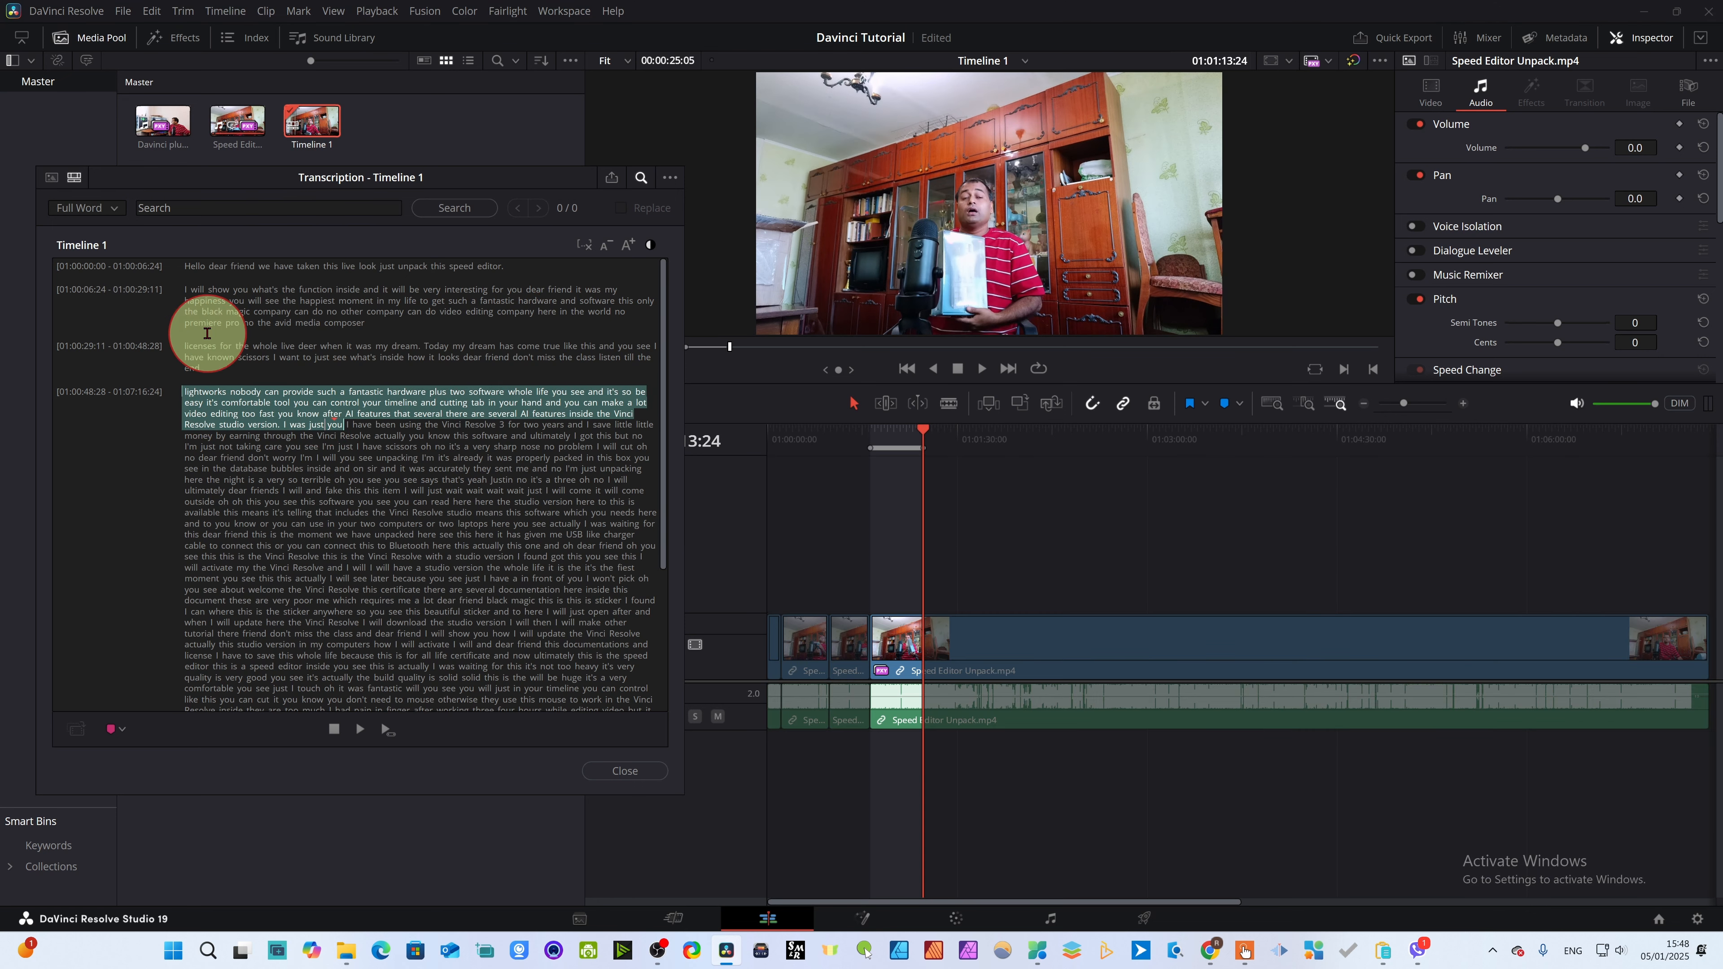
click(315, 449)
click(920, 611)
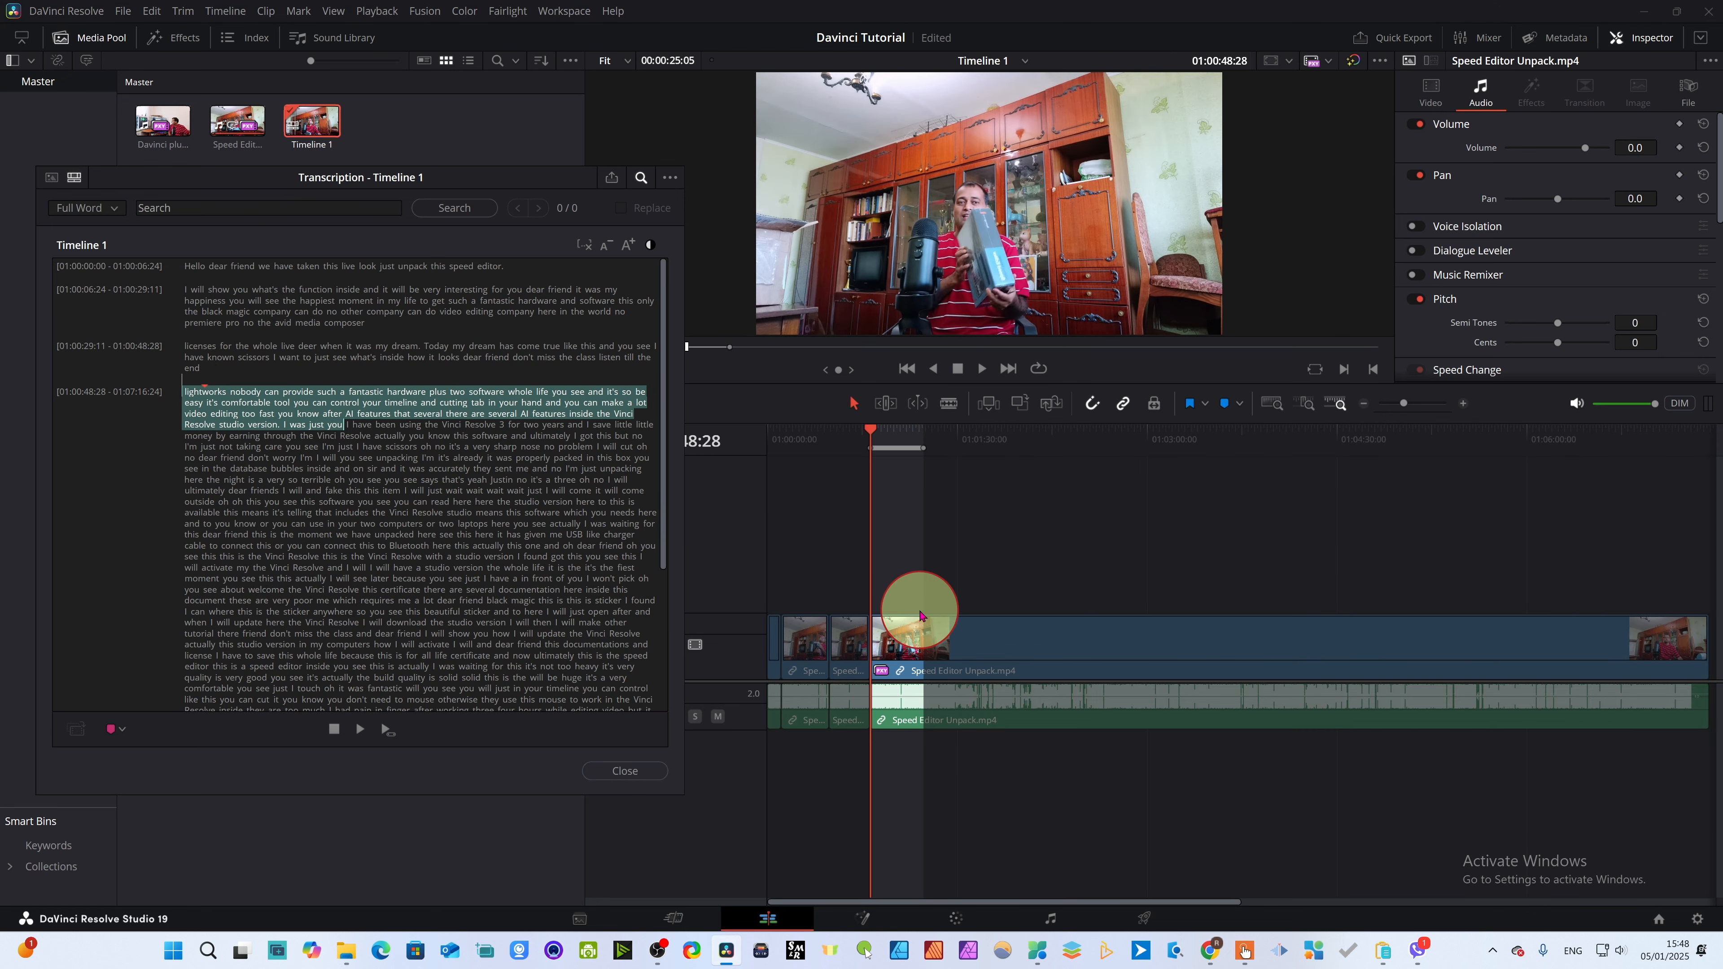
click(920, 614)
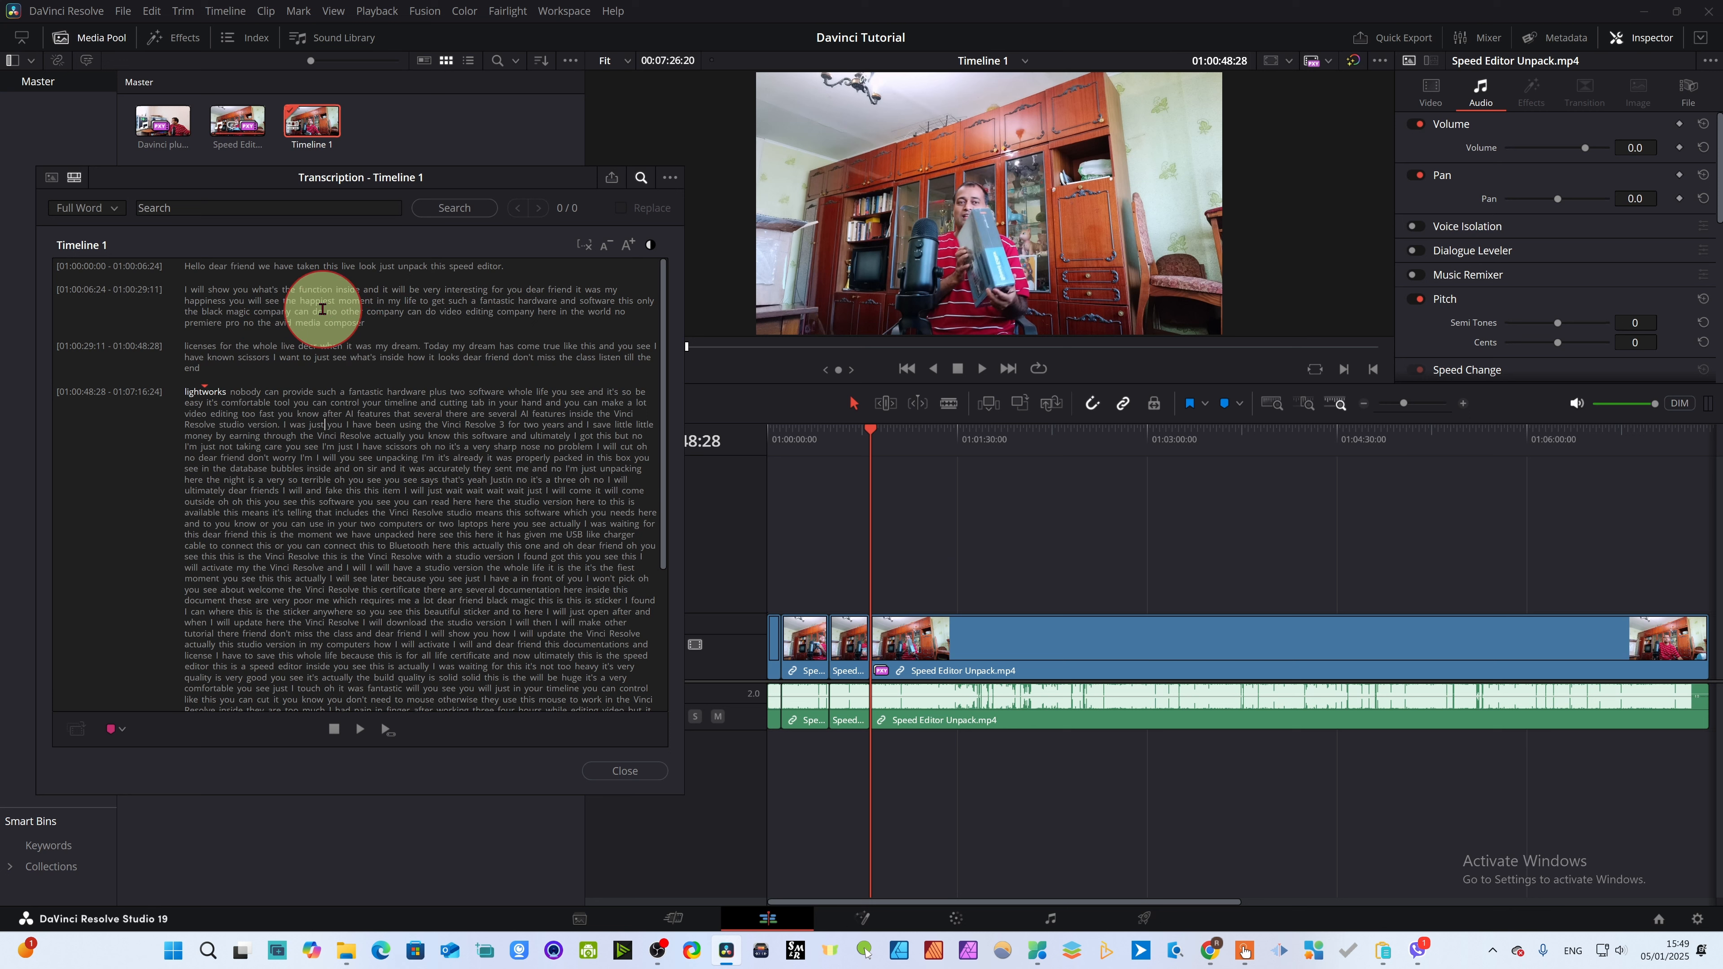
- Cut the opening sentence "Hello dear friend we have taken this live look just unpack this speed editor" and paste it at the transcript's end
drag(184, 264, 517, 265)
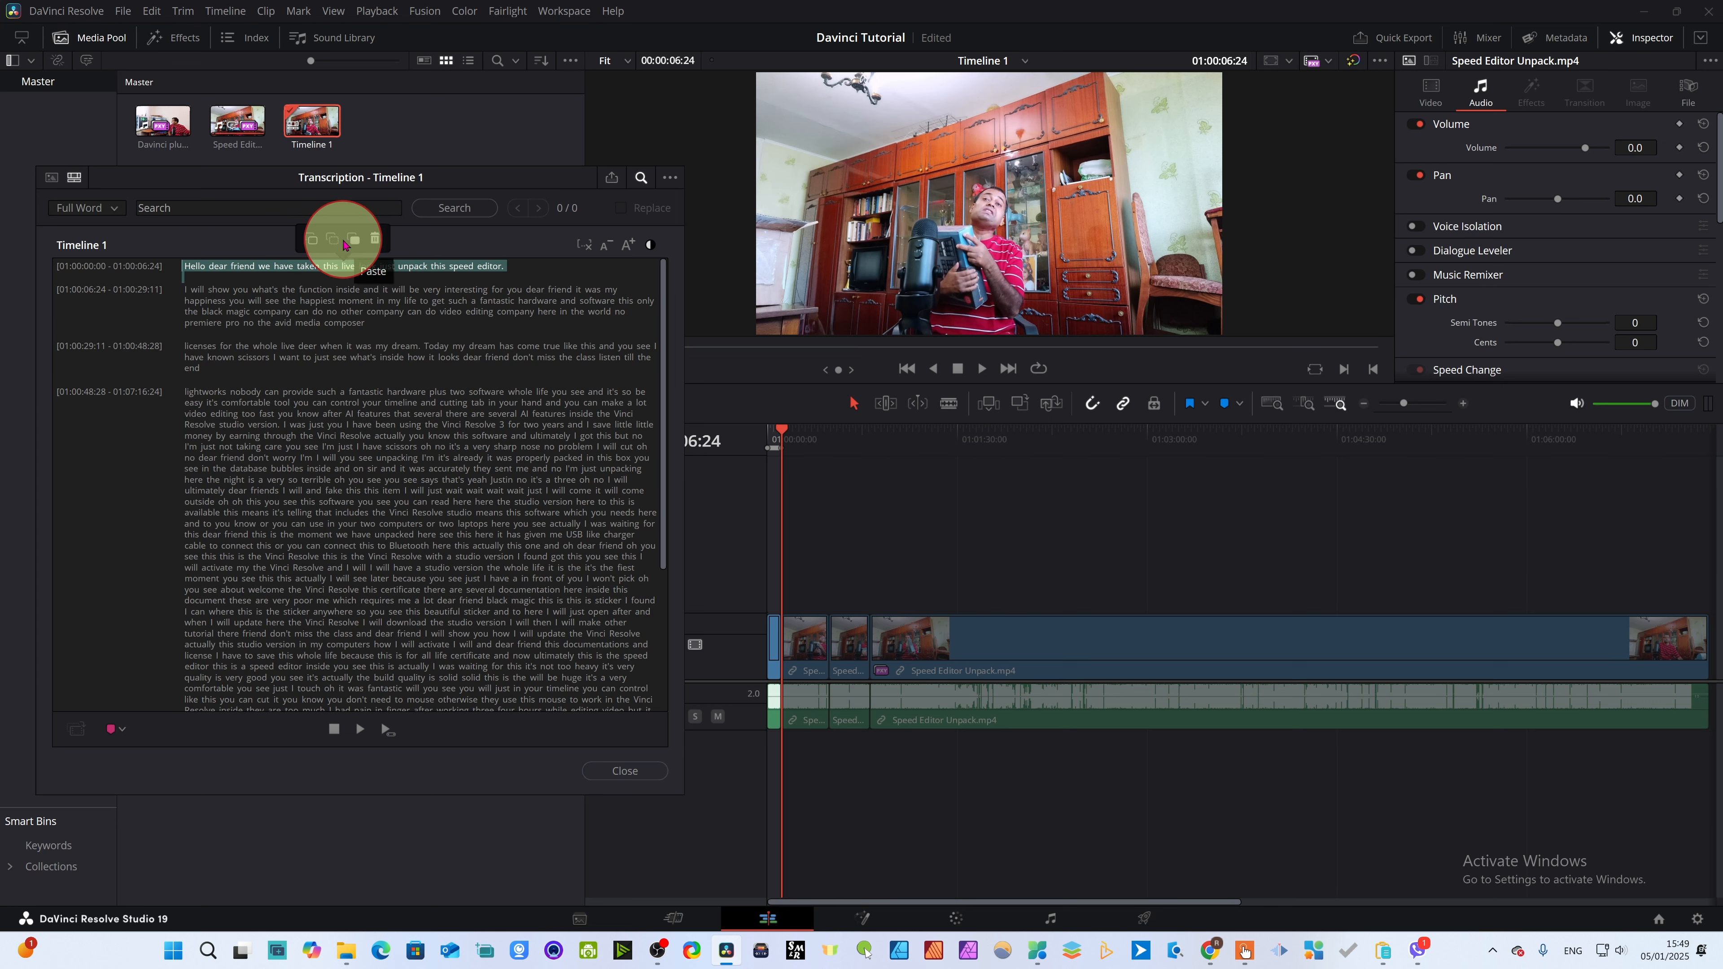
click(335, 241)
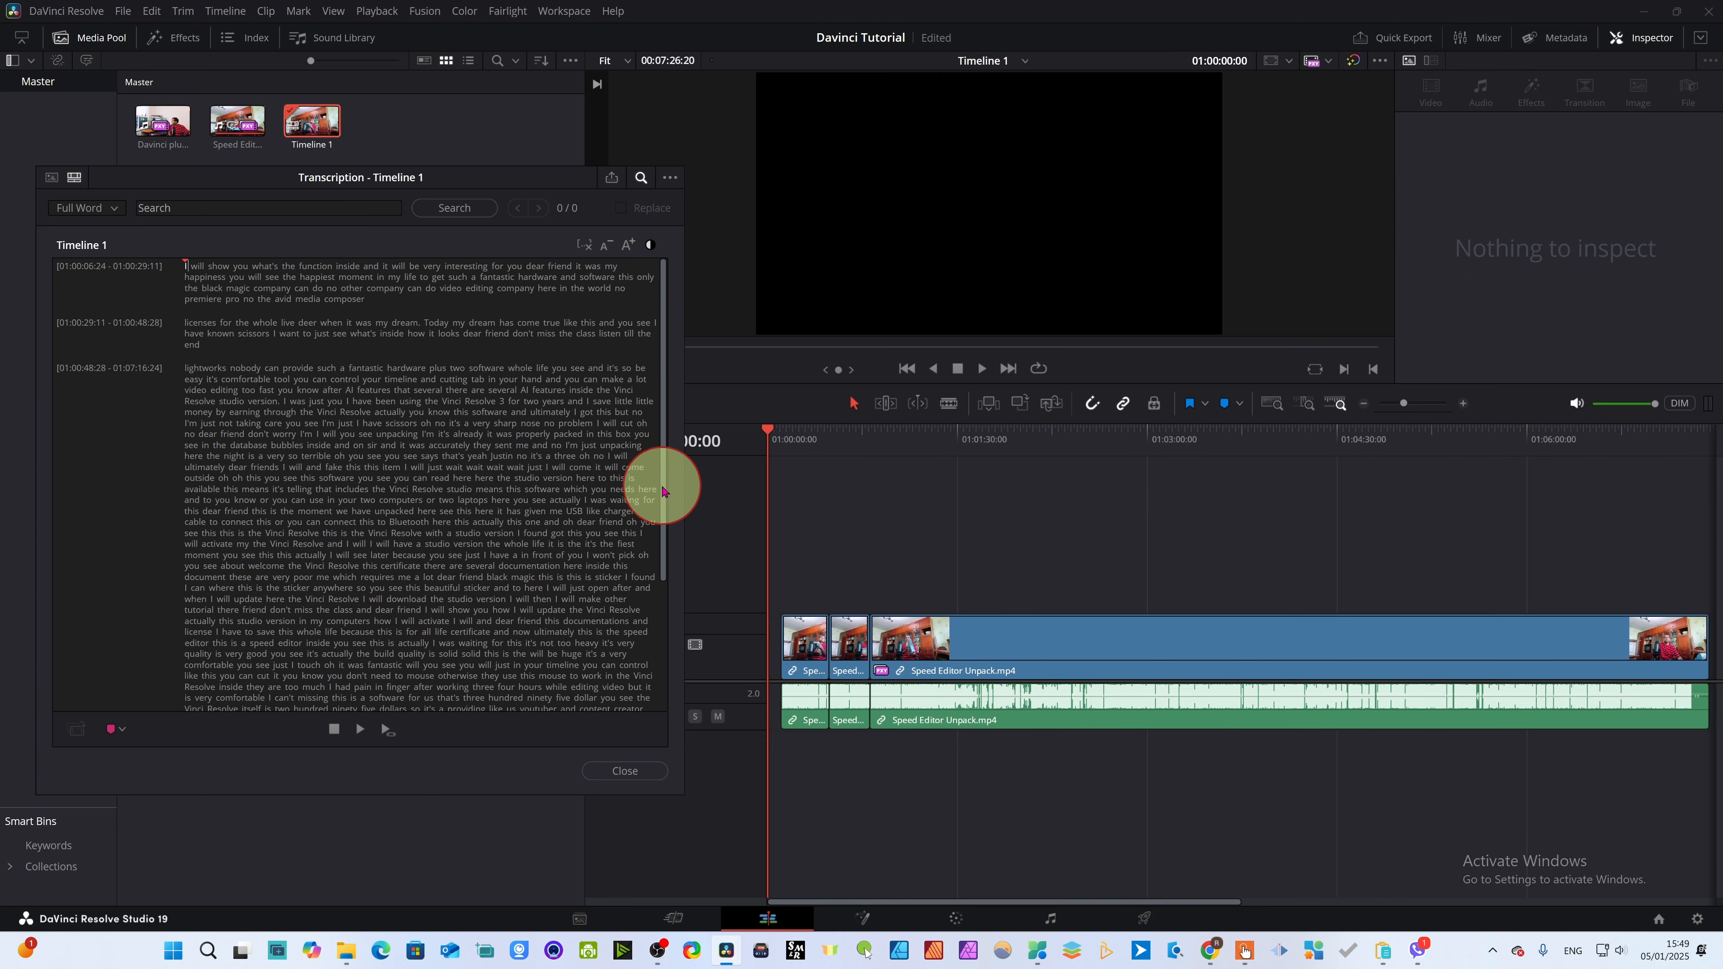
drag(663, 491, 663, 620)
click(224, 695)
key(space)
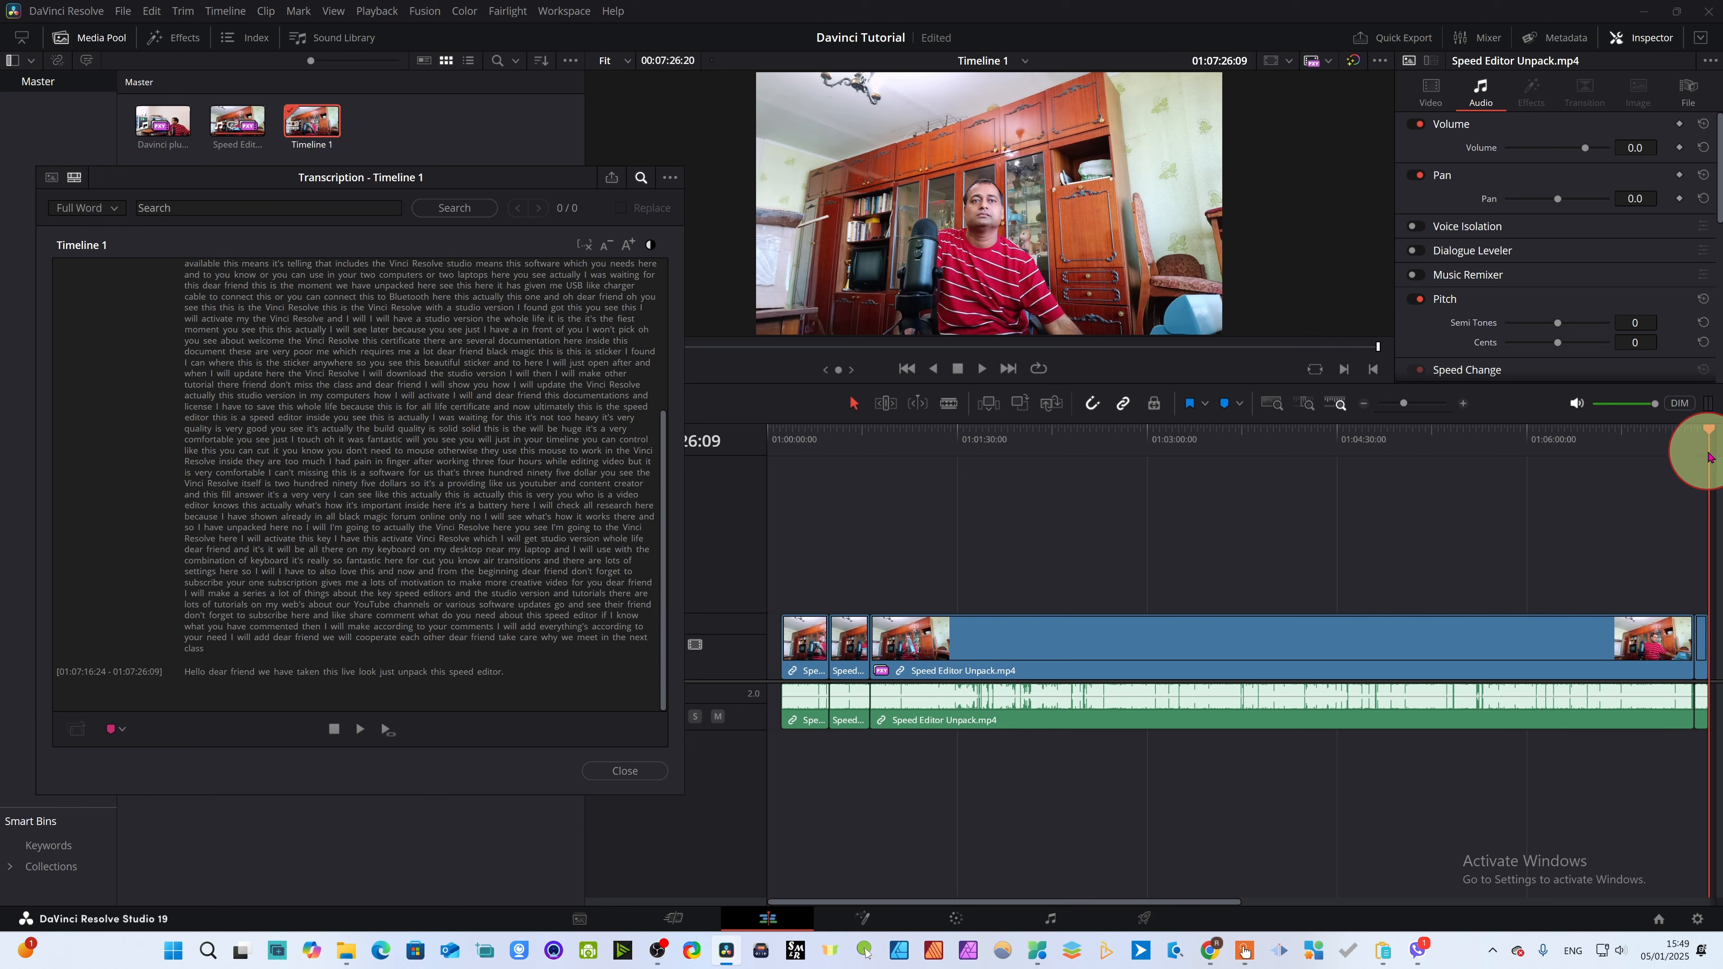
- Play the pasted sentence at the end of the timeline, and return the playhead to the timeline's beginning
drag(1708, 455, 1438, 456)
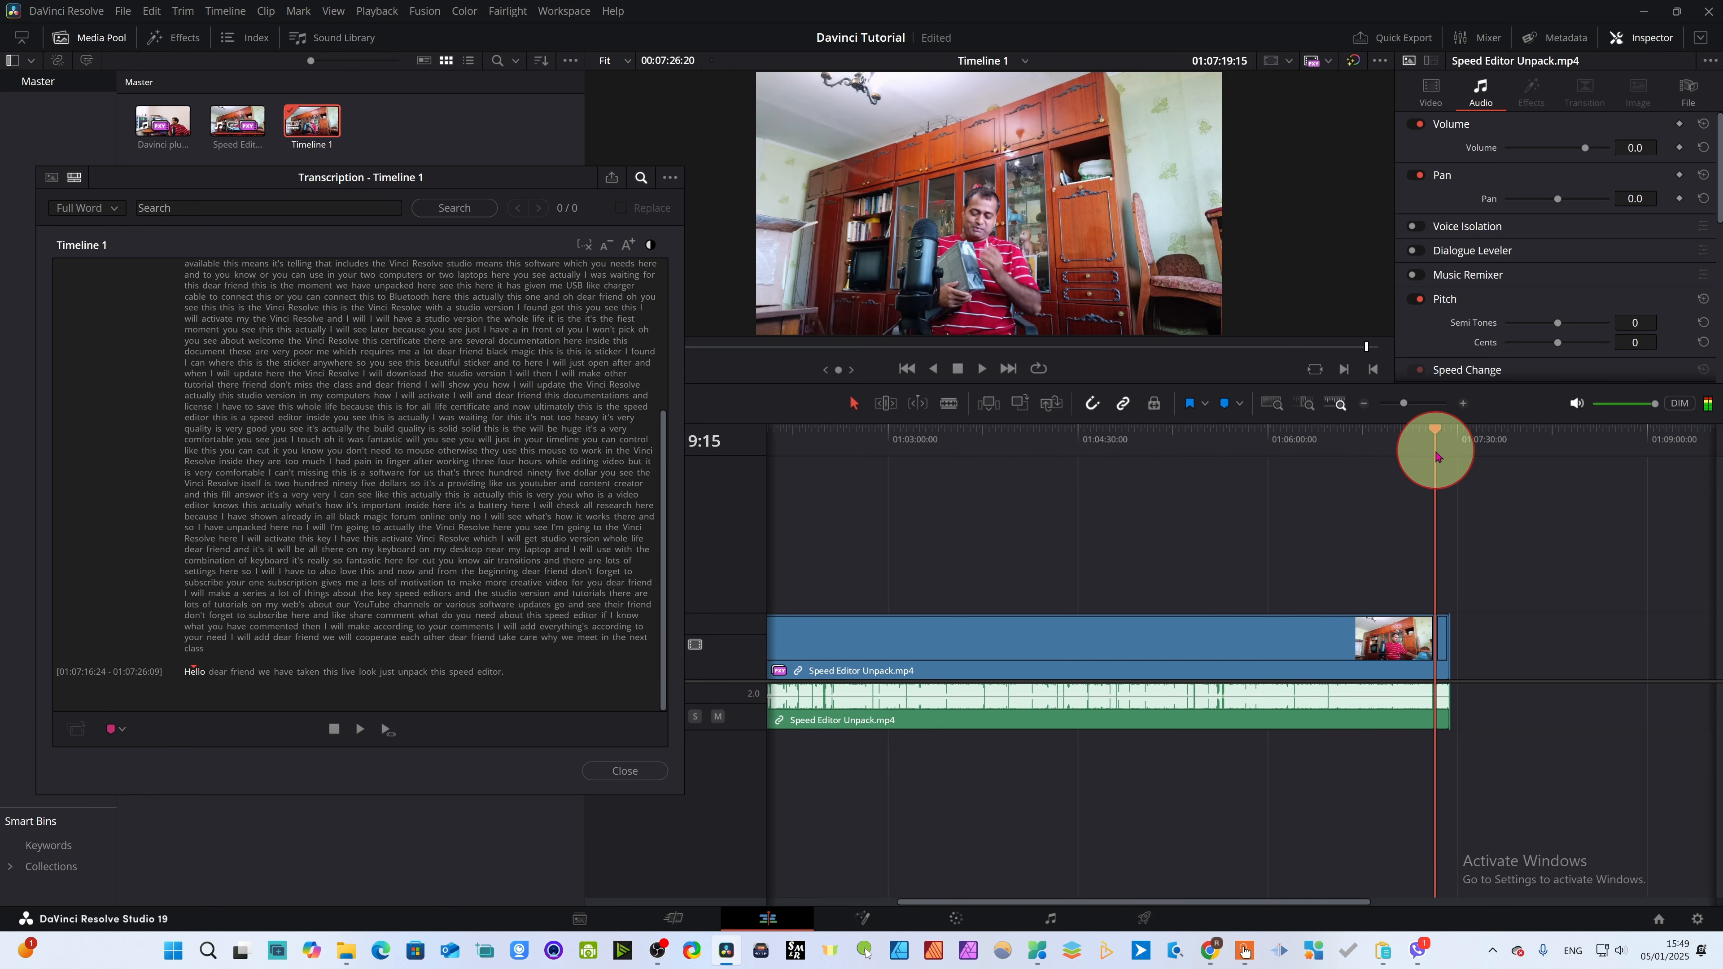
key(space)
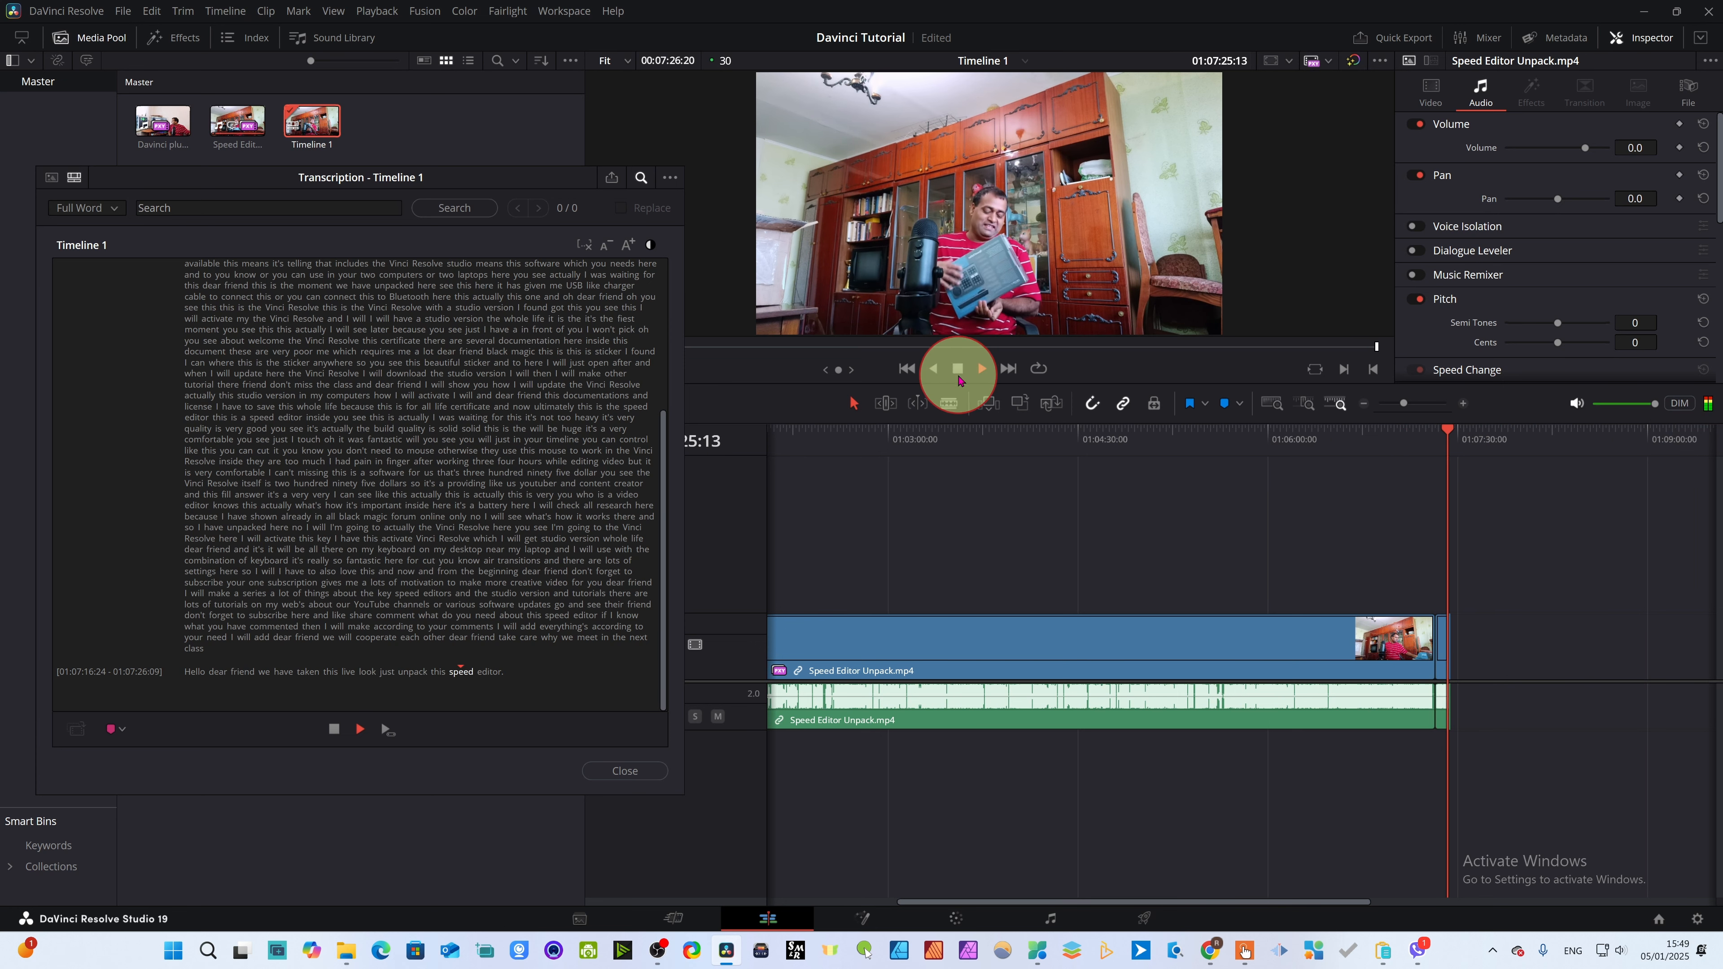
drag(1445, 441, 709, 563)
- Find and select the phrase "download the studio version" in the transcript's long paragraph
scroll(331, 557, down, 7)
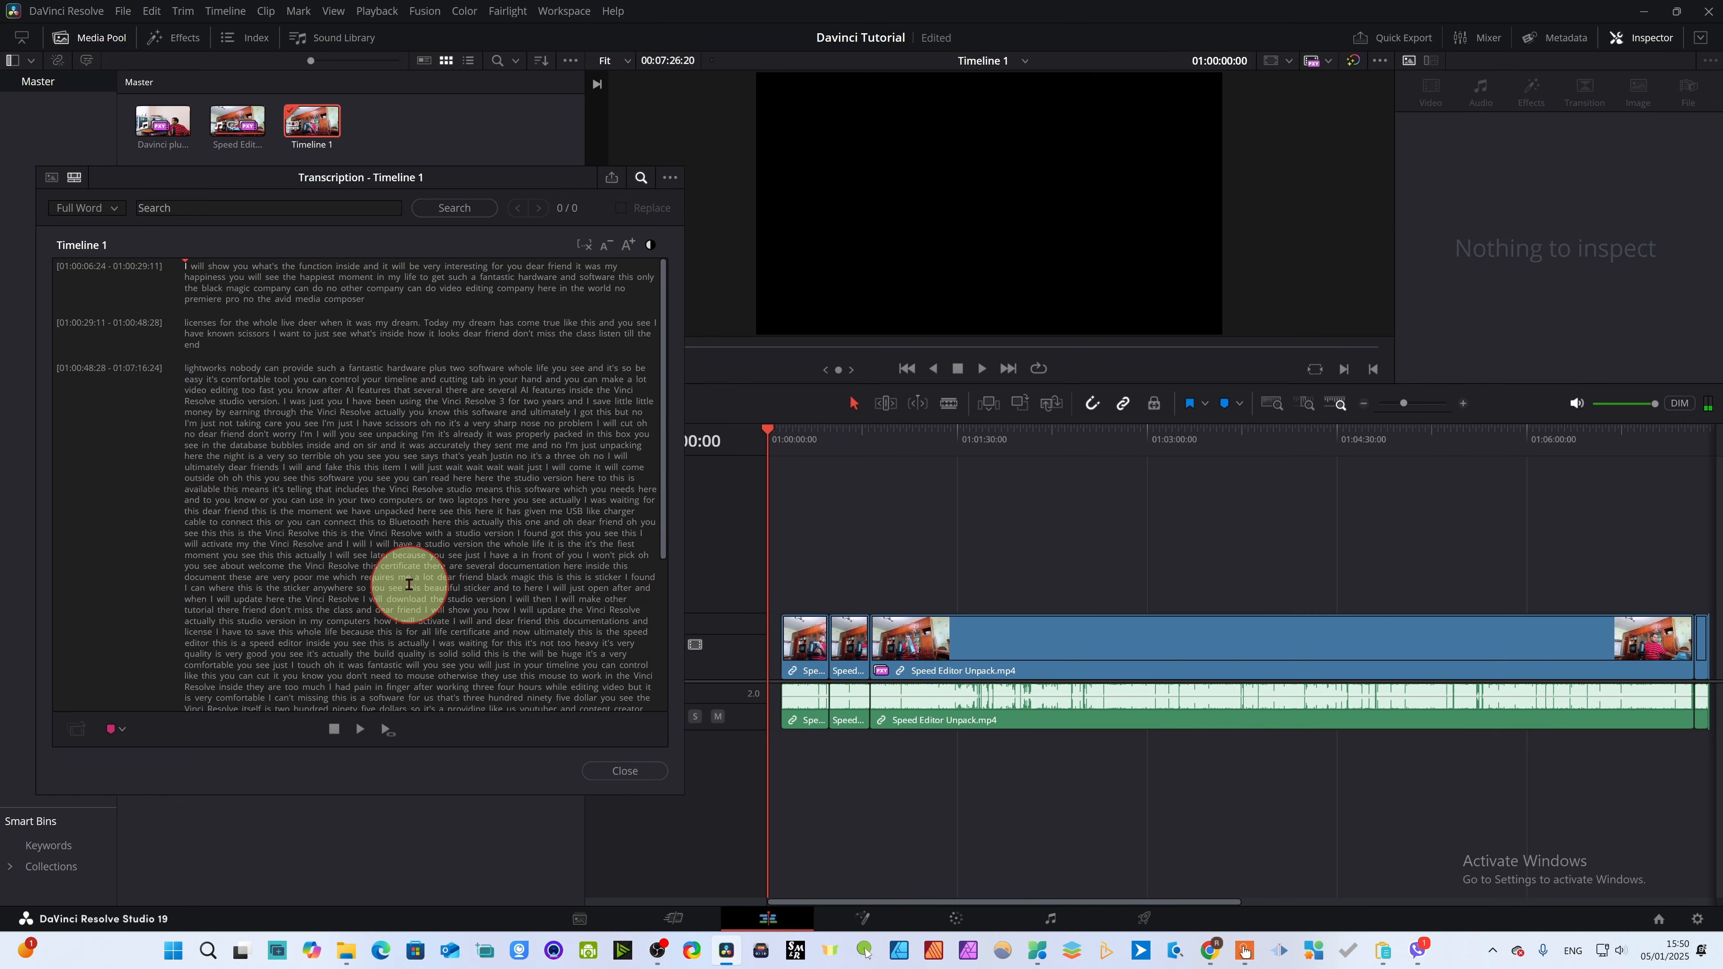
click(339, 455)
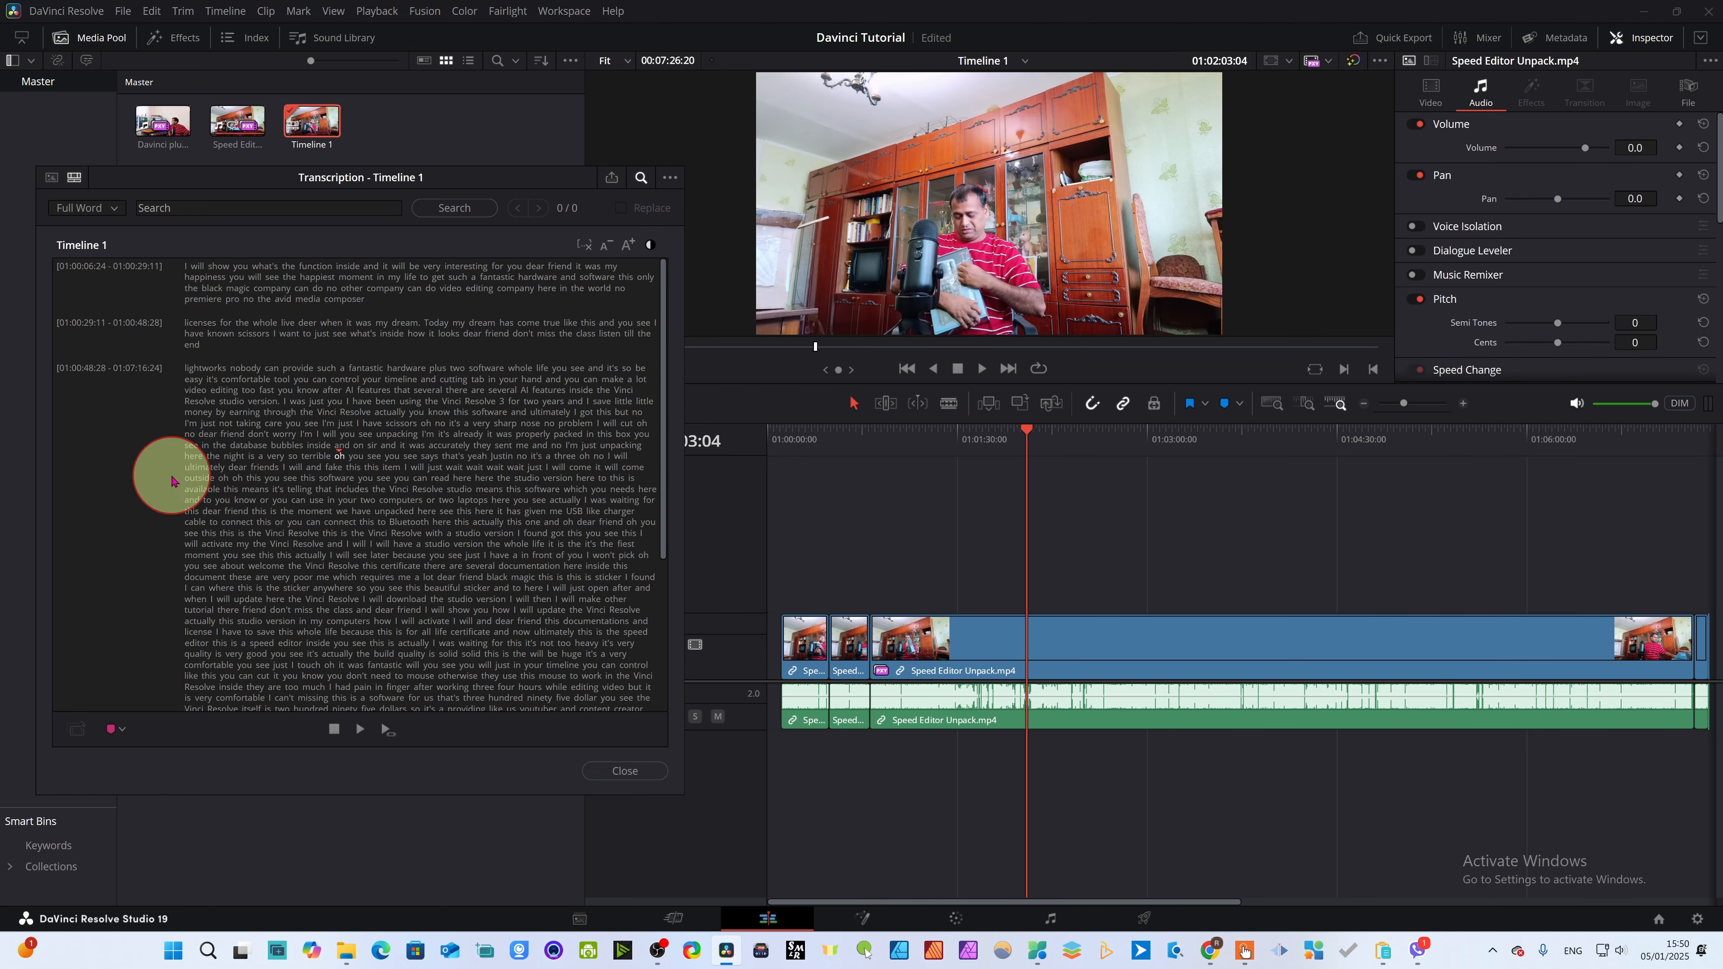
scroll(303, 558, down, 2)
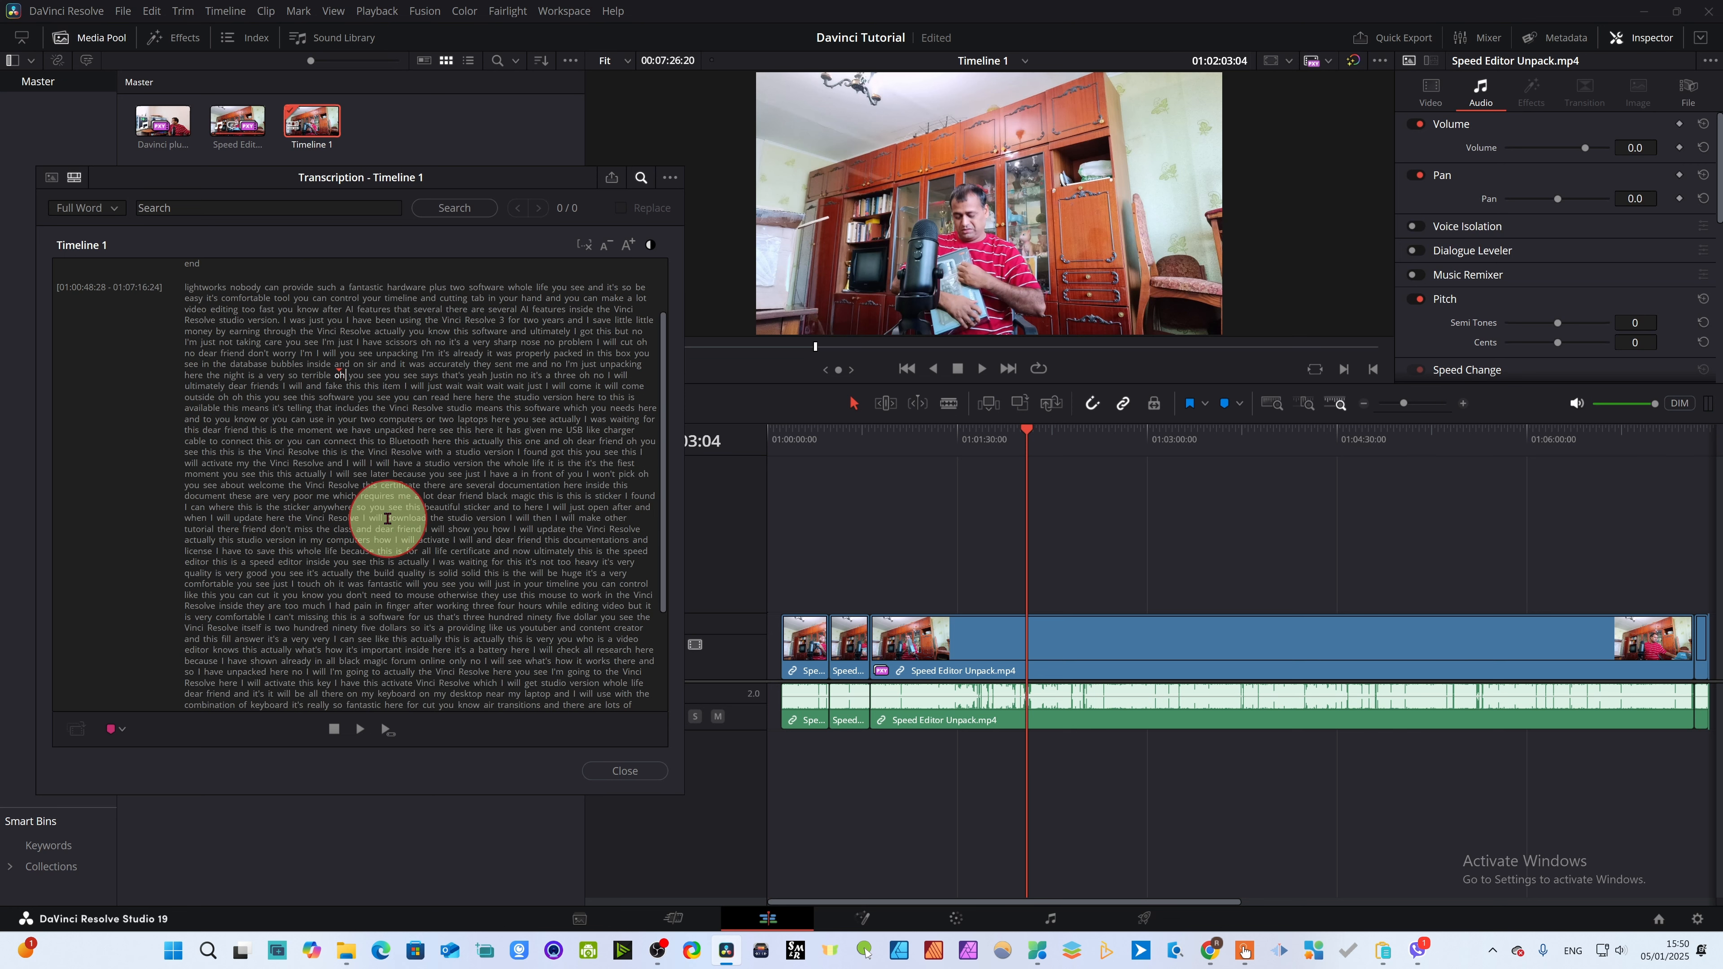
drag(387, 519, 501, 519)
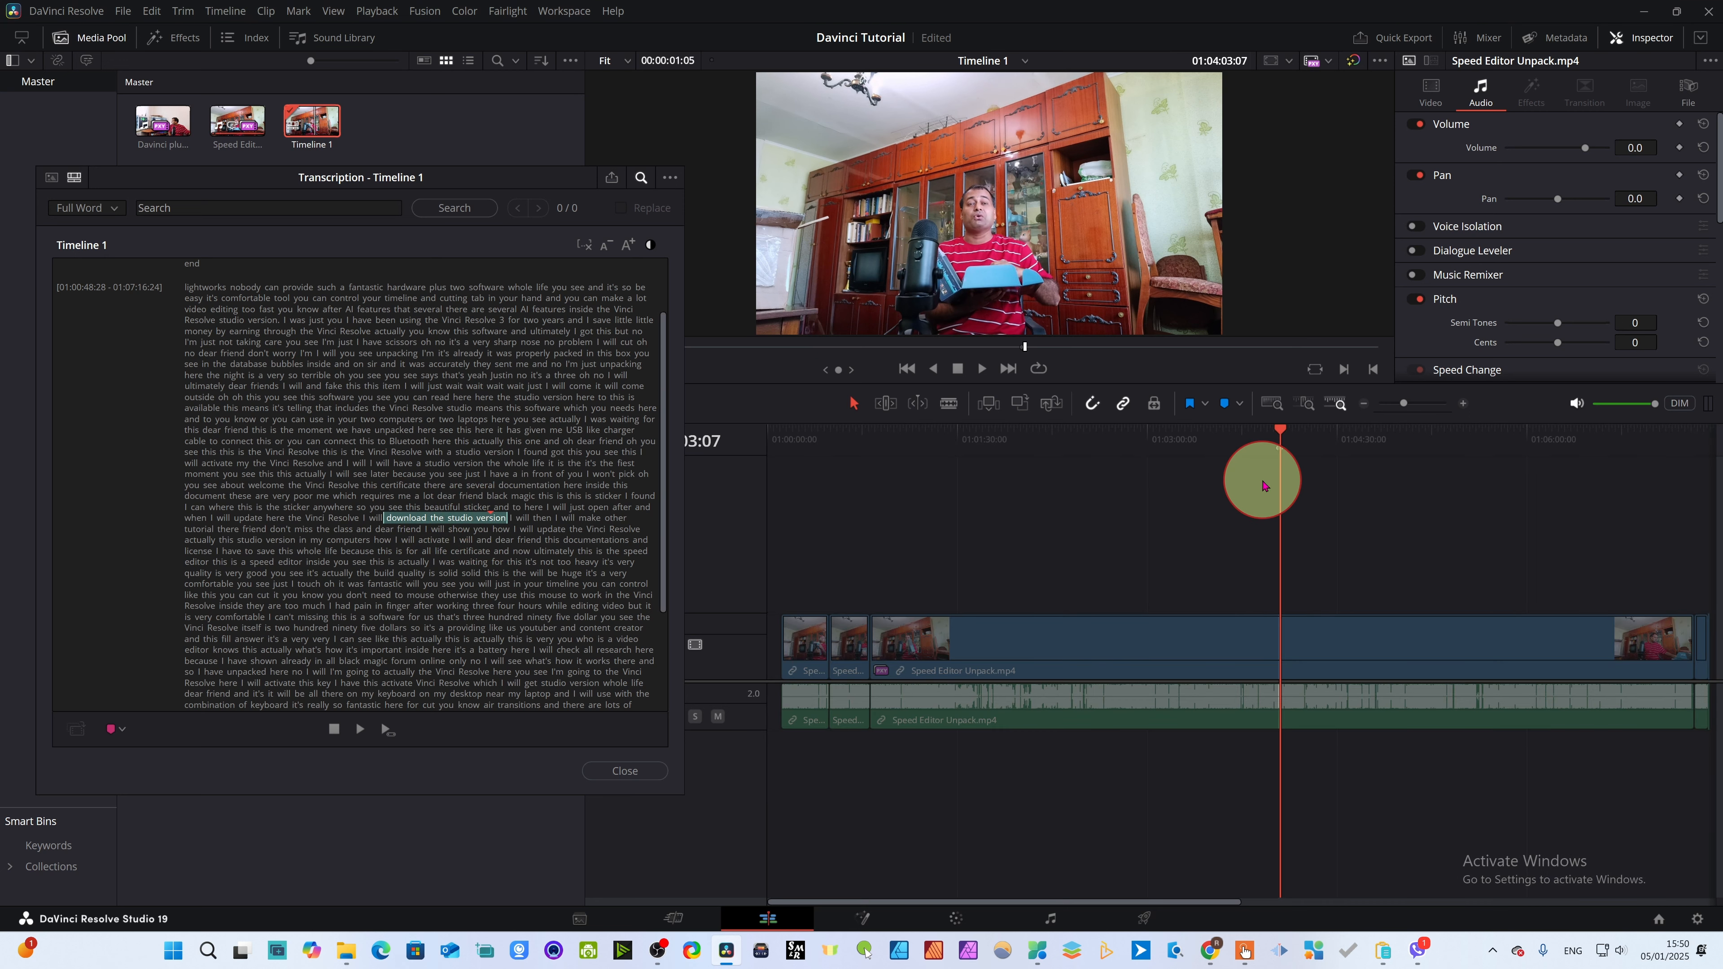
- Play the timeline around the selected phrase and park the playhead at its start, 01:04:02:13
drag(1279, 435, 1271, 437)
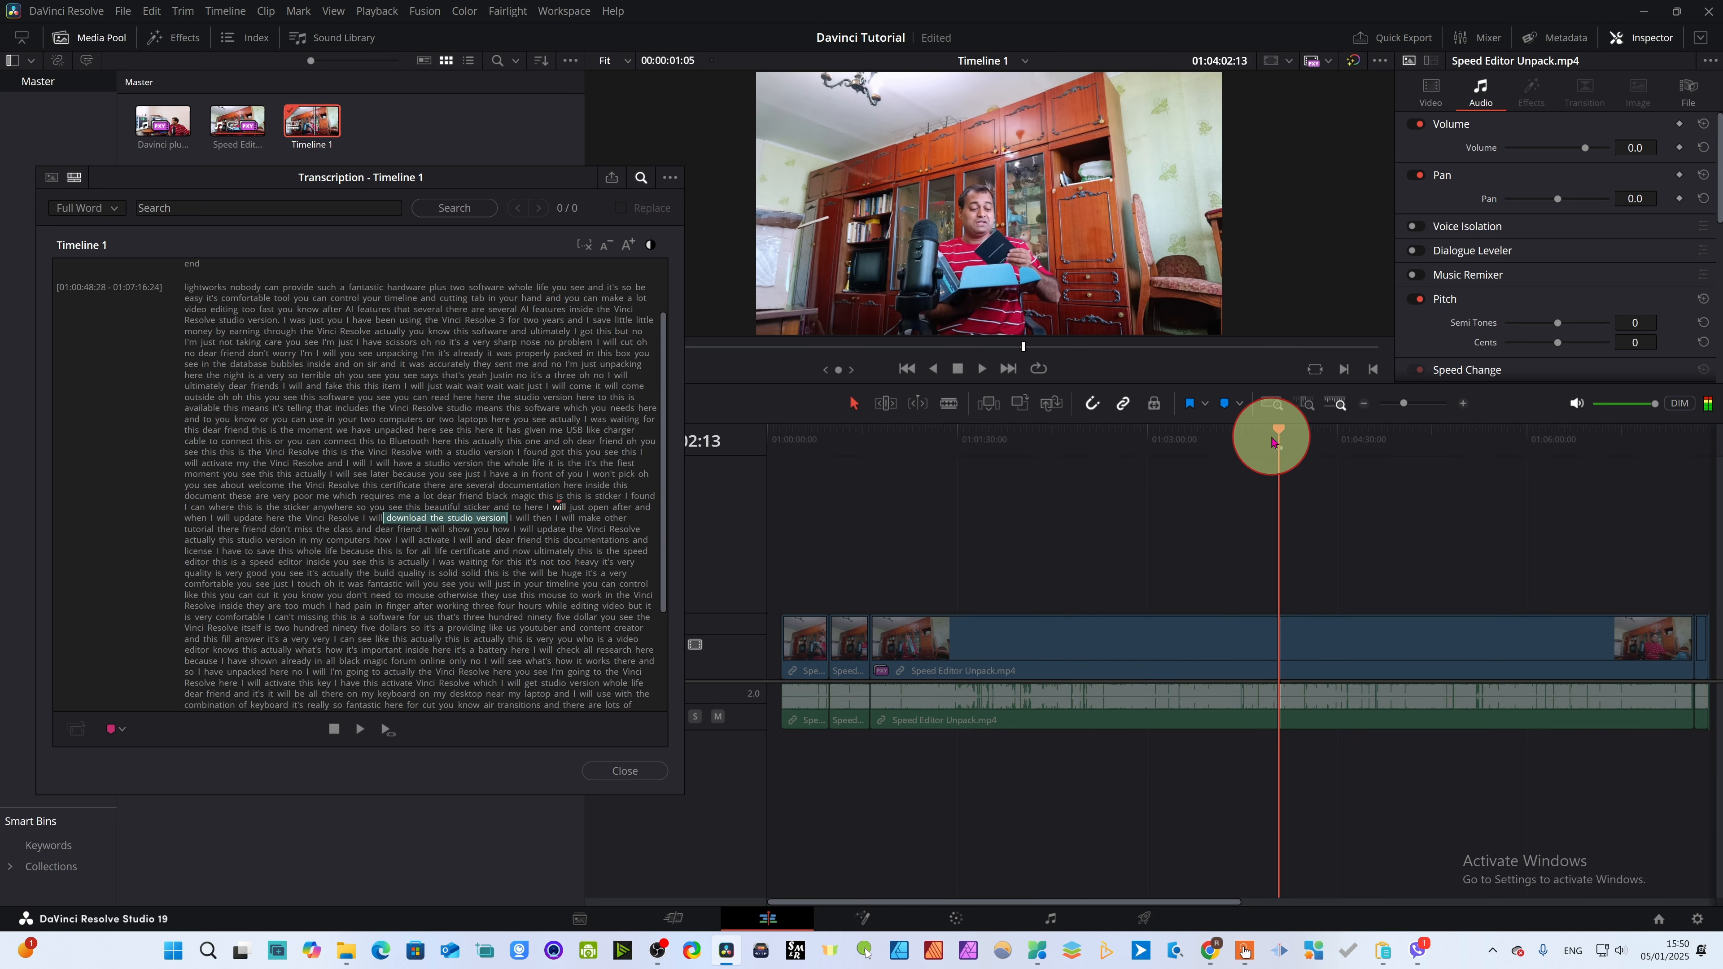
key(space)
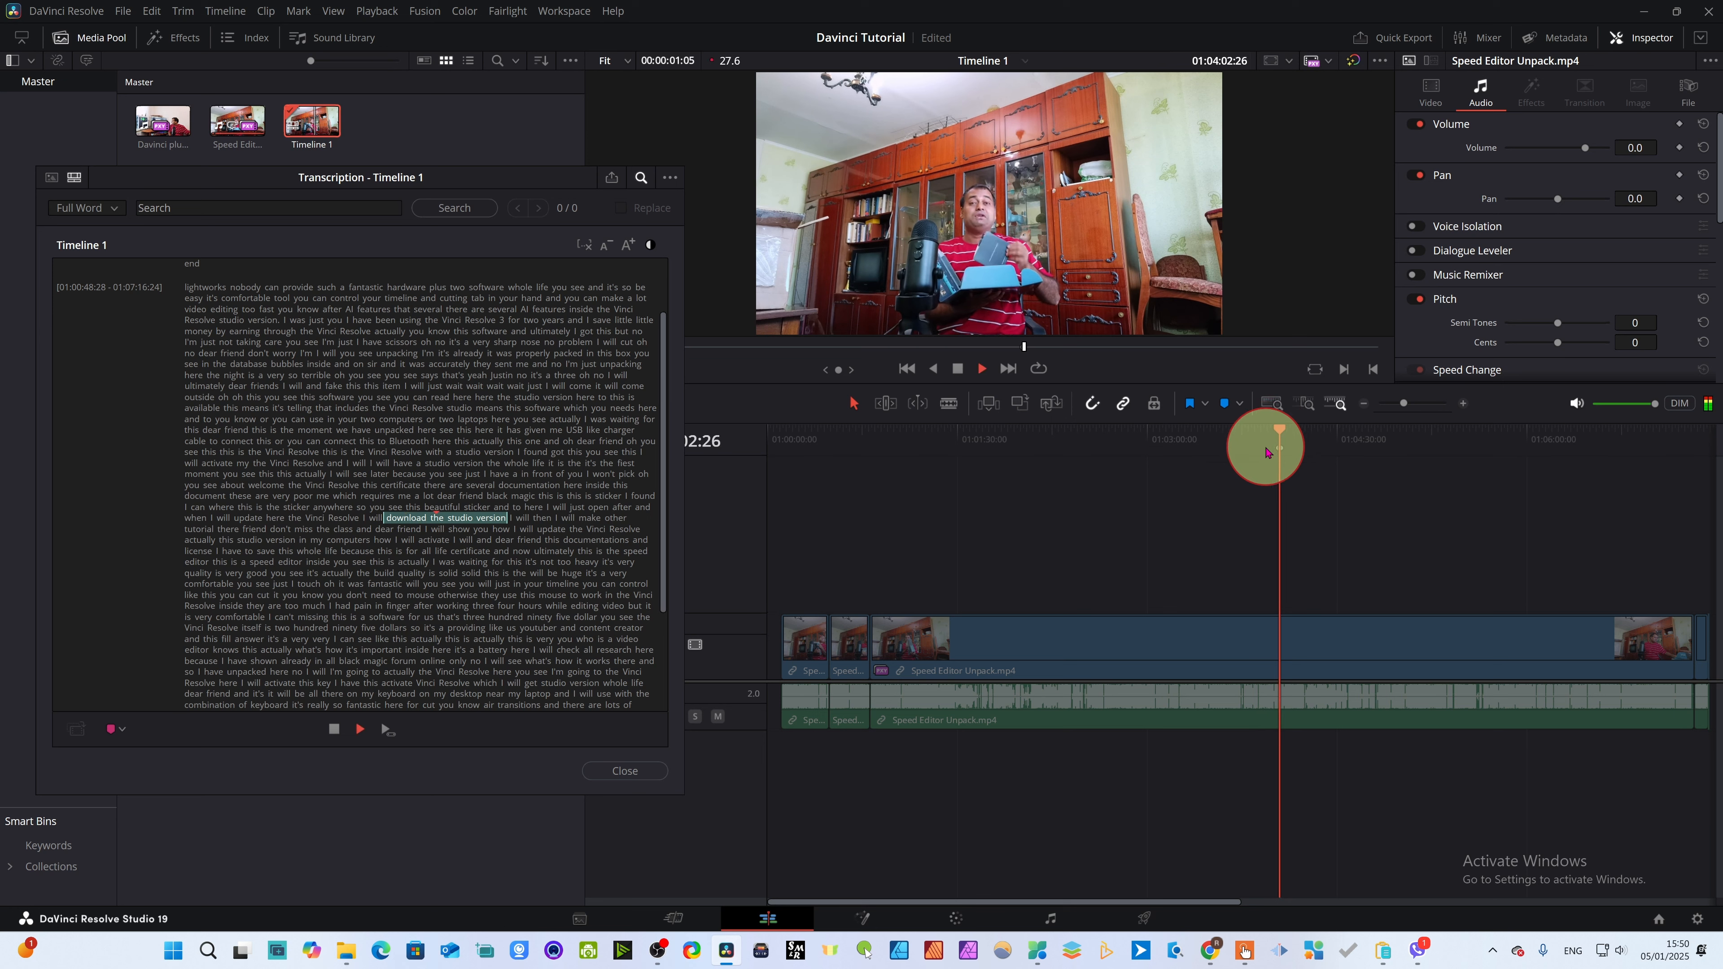
click(957, 370)
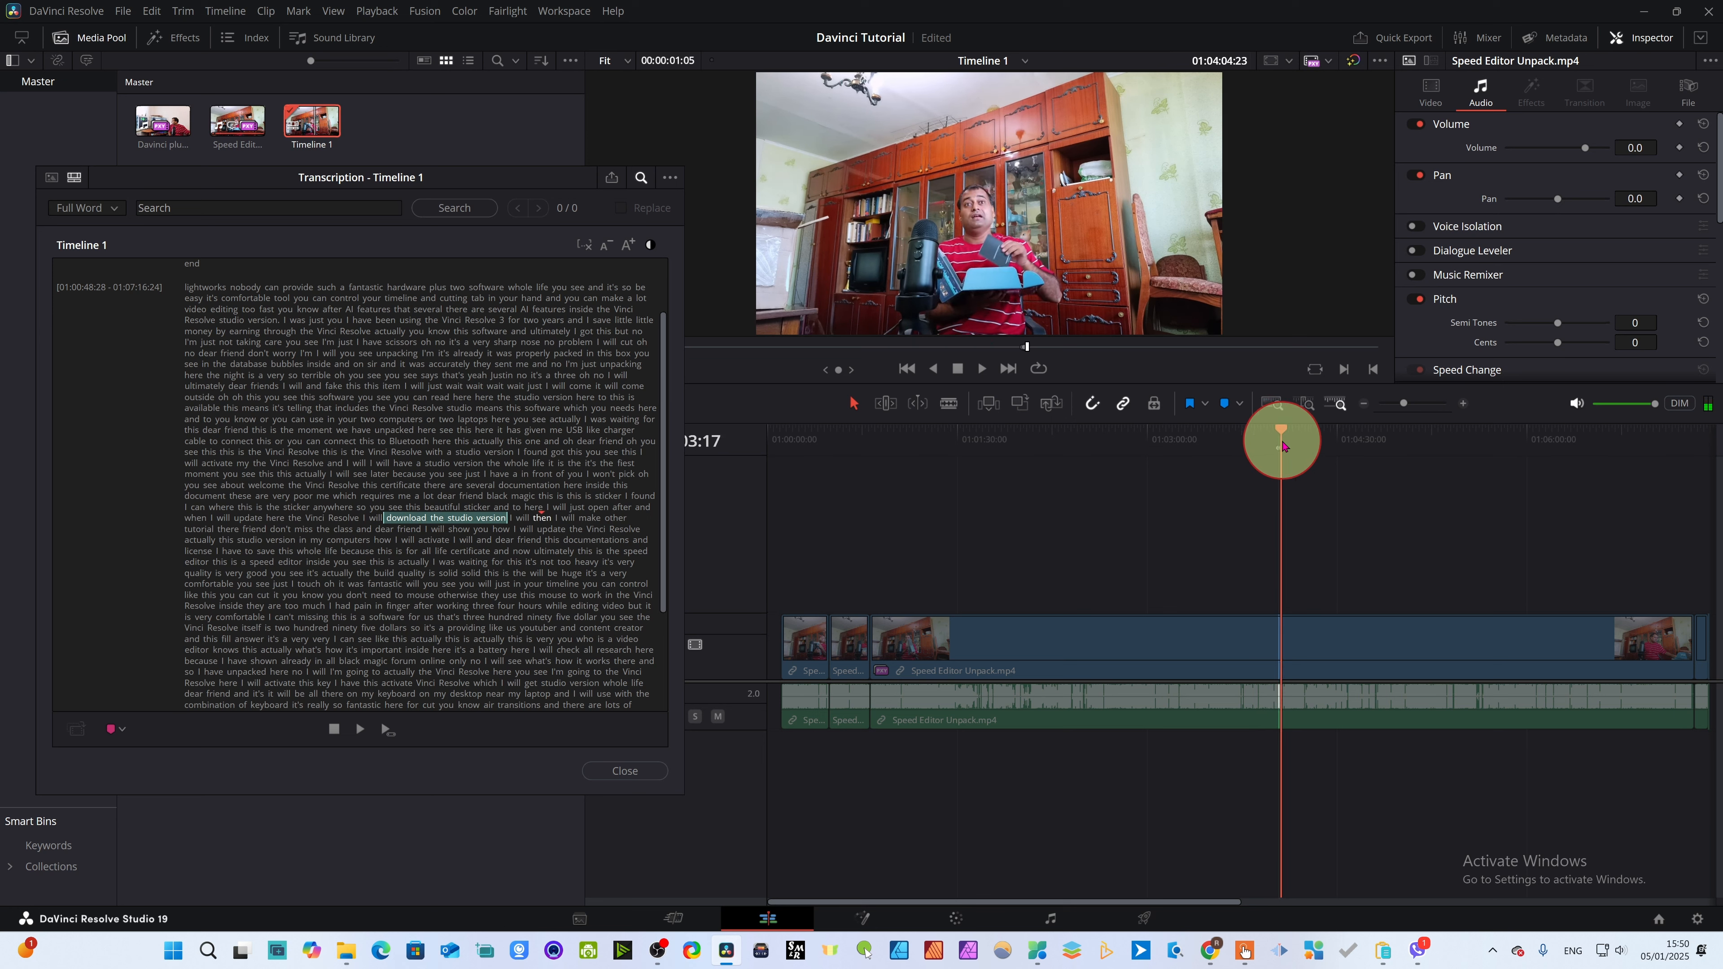
drag(1282, 446, 1275, 450)
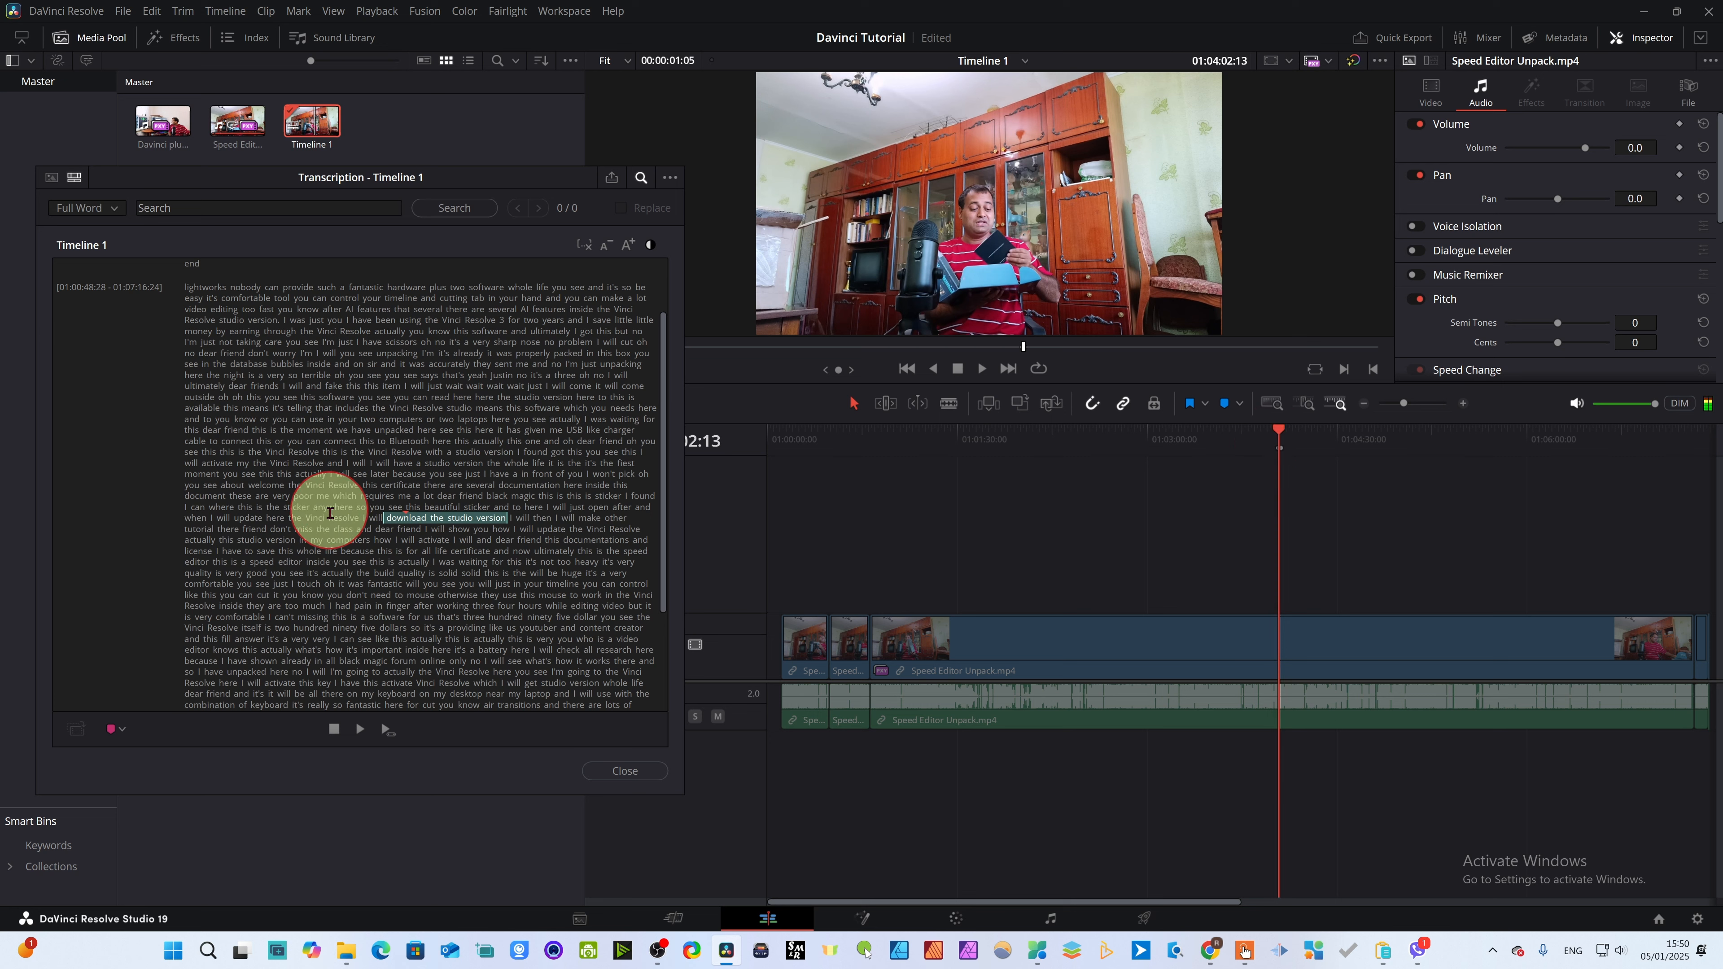
key(space)
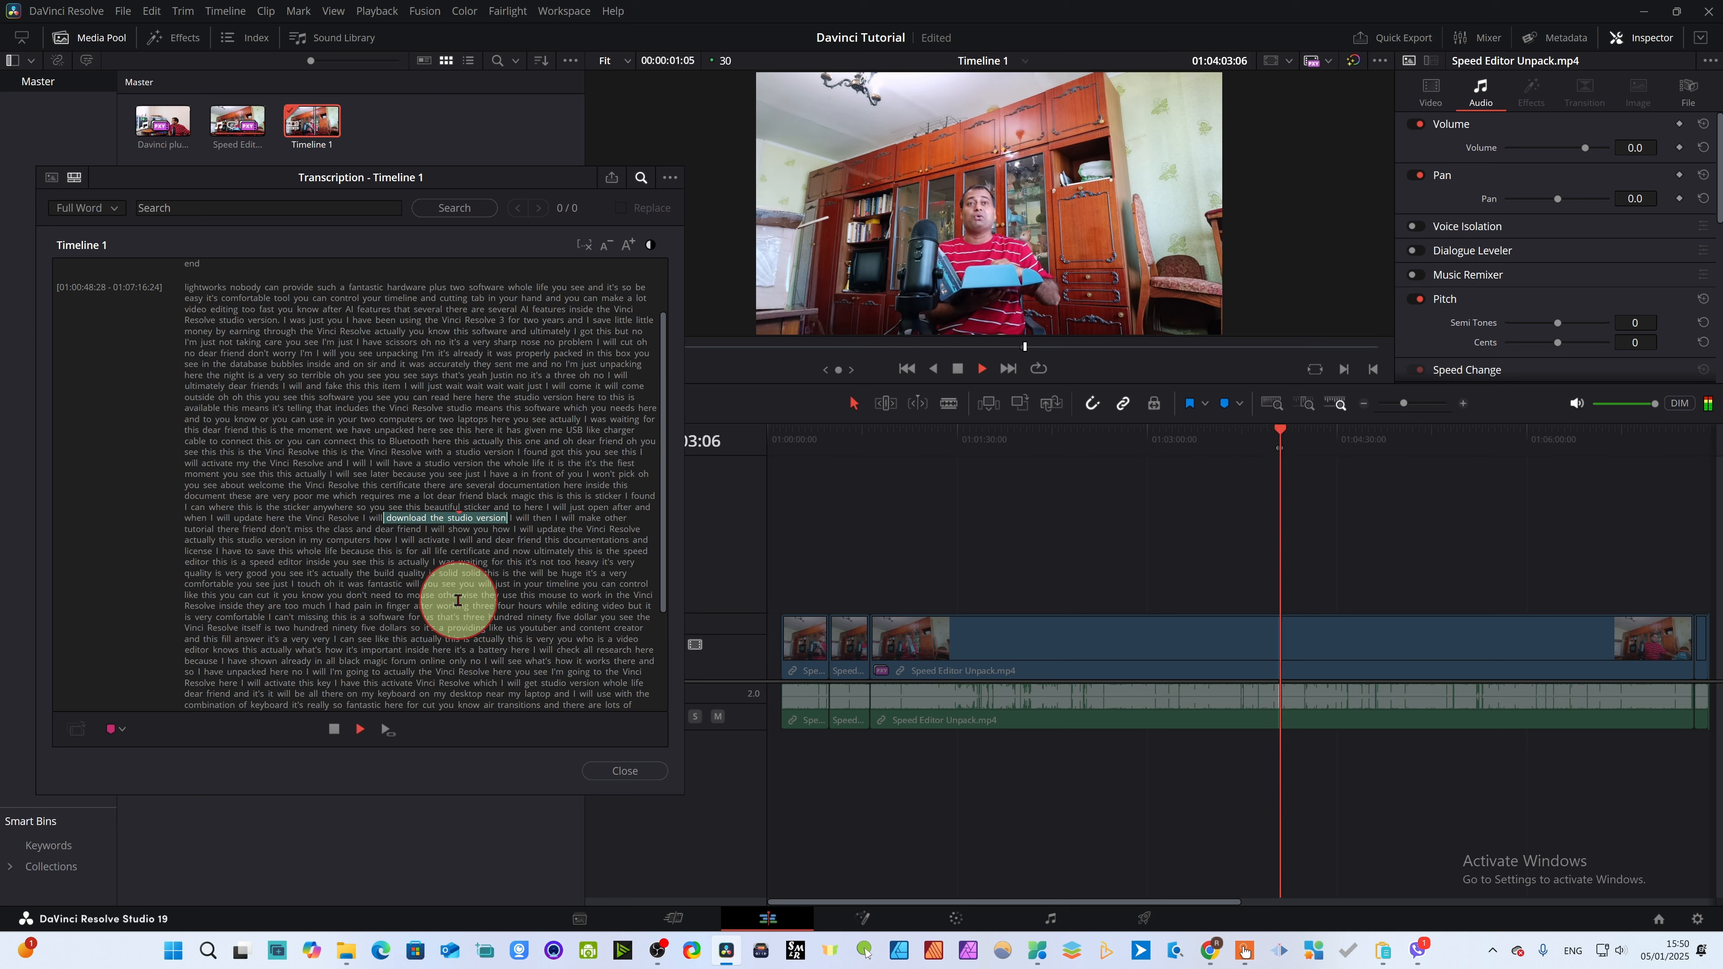
click(958, 370)
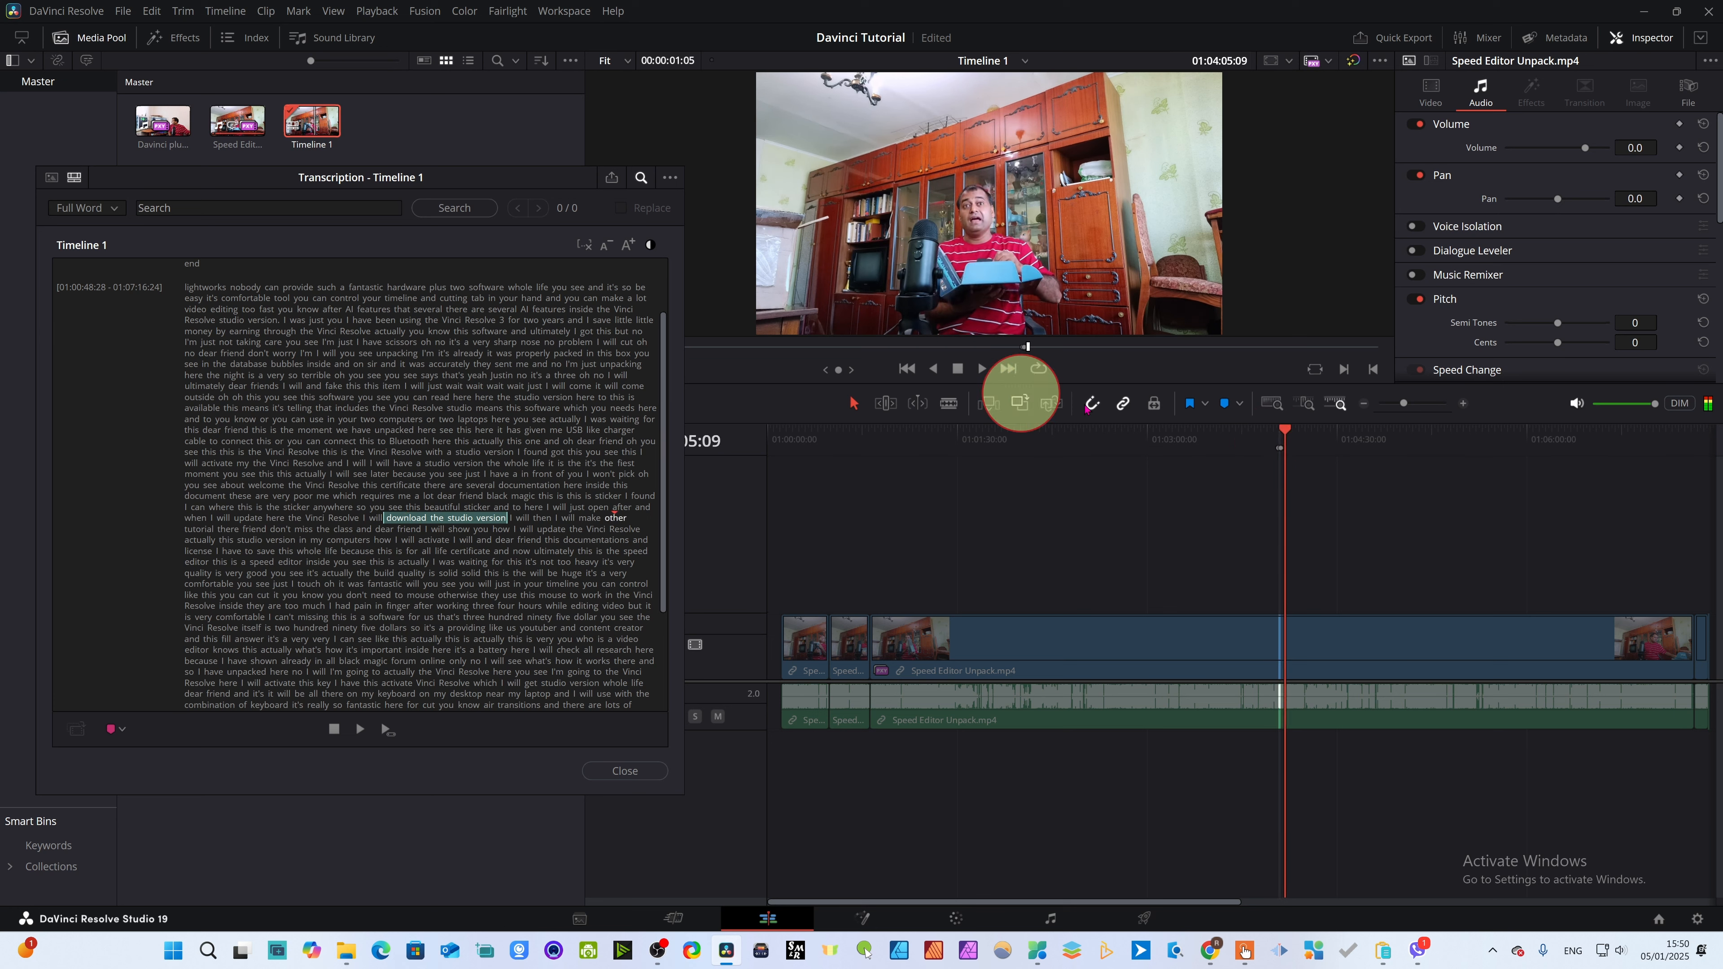
drag(1283, 435, 1278, 437)
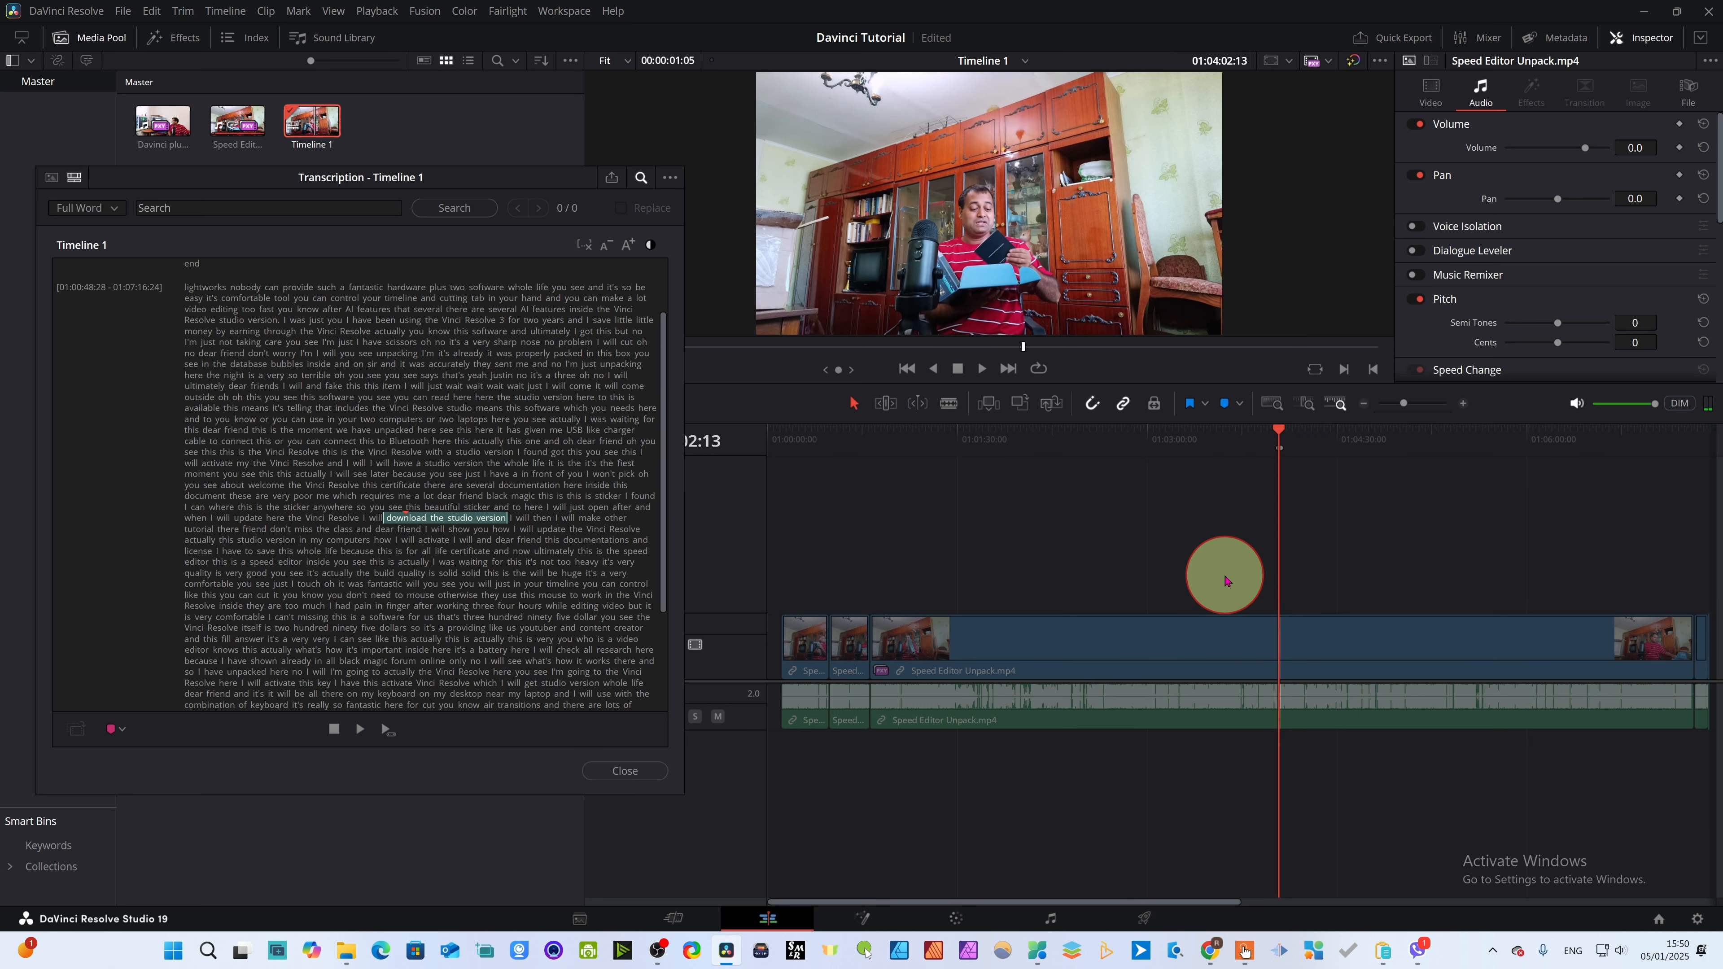
- Close the transcription and place a Circus Fusion title reading "Subscribe Resolve" above the main video at the playhead
click(624, 771)
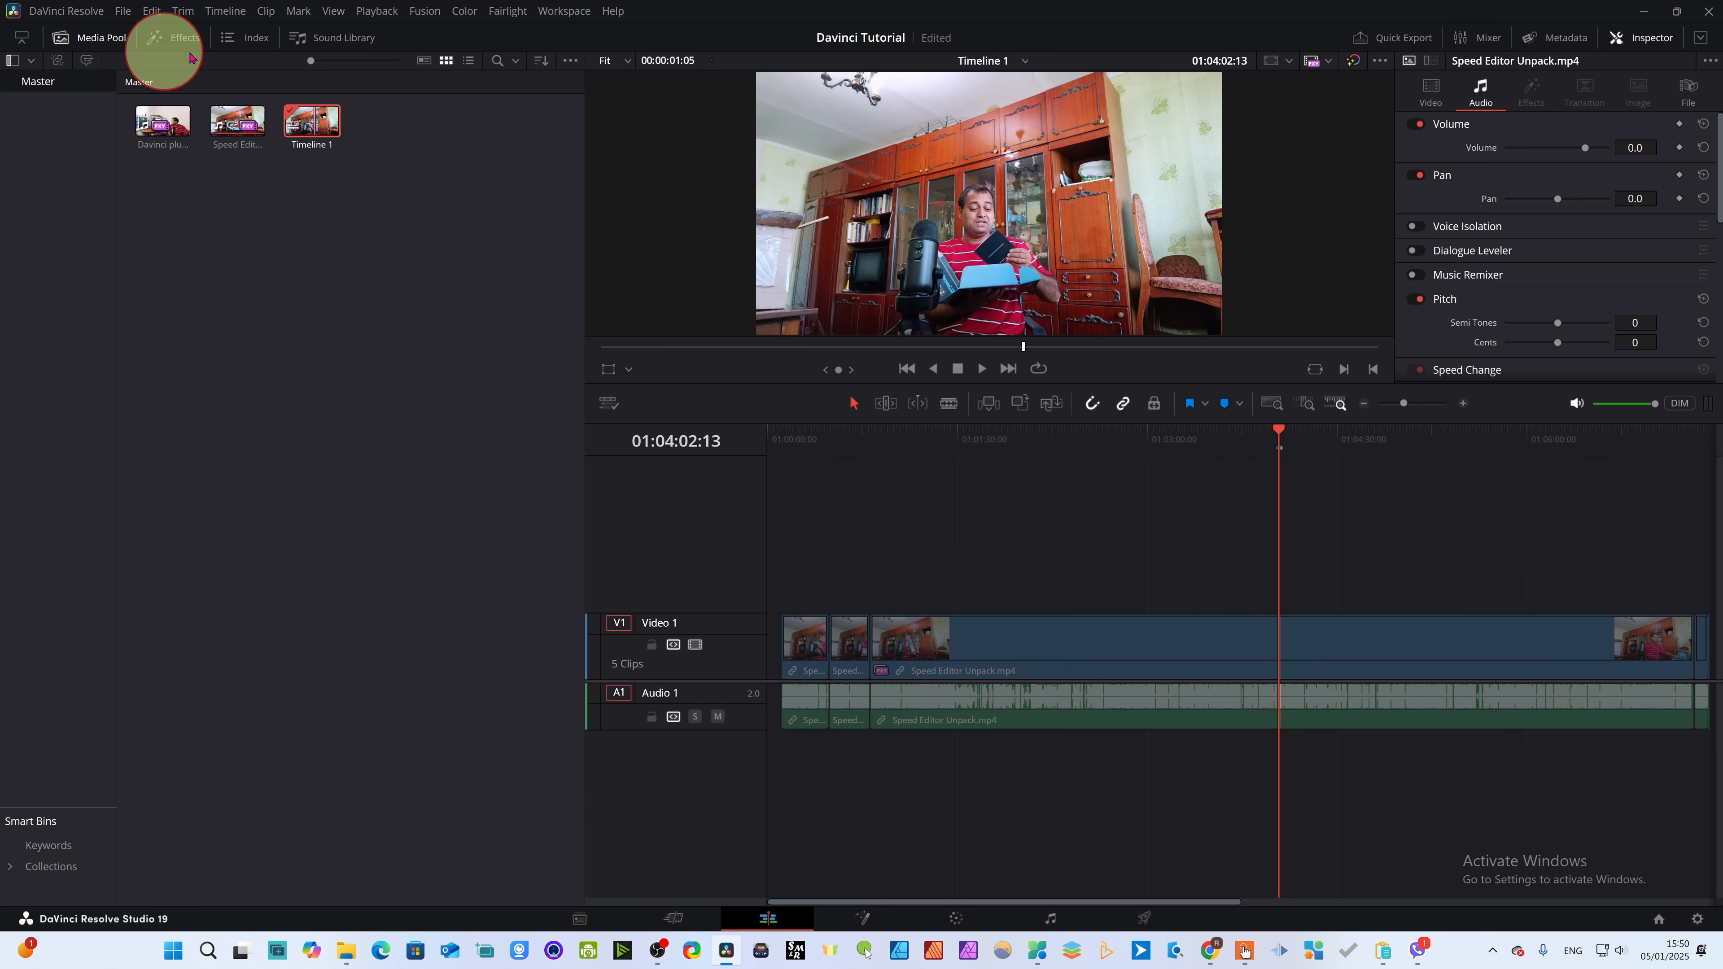
click(178, 37)
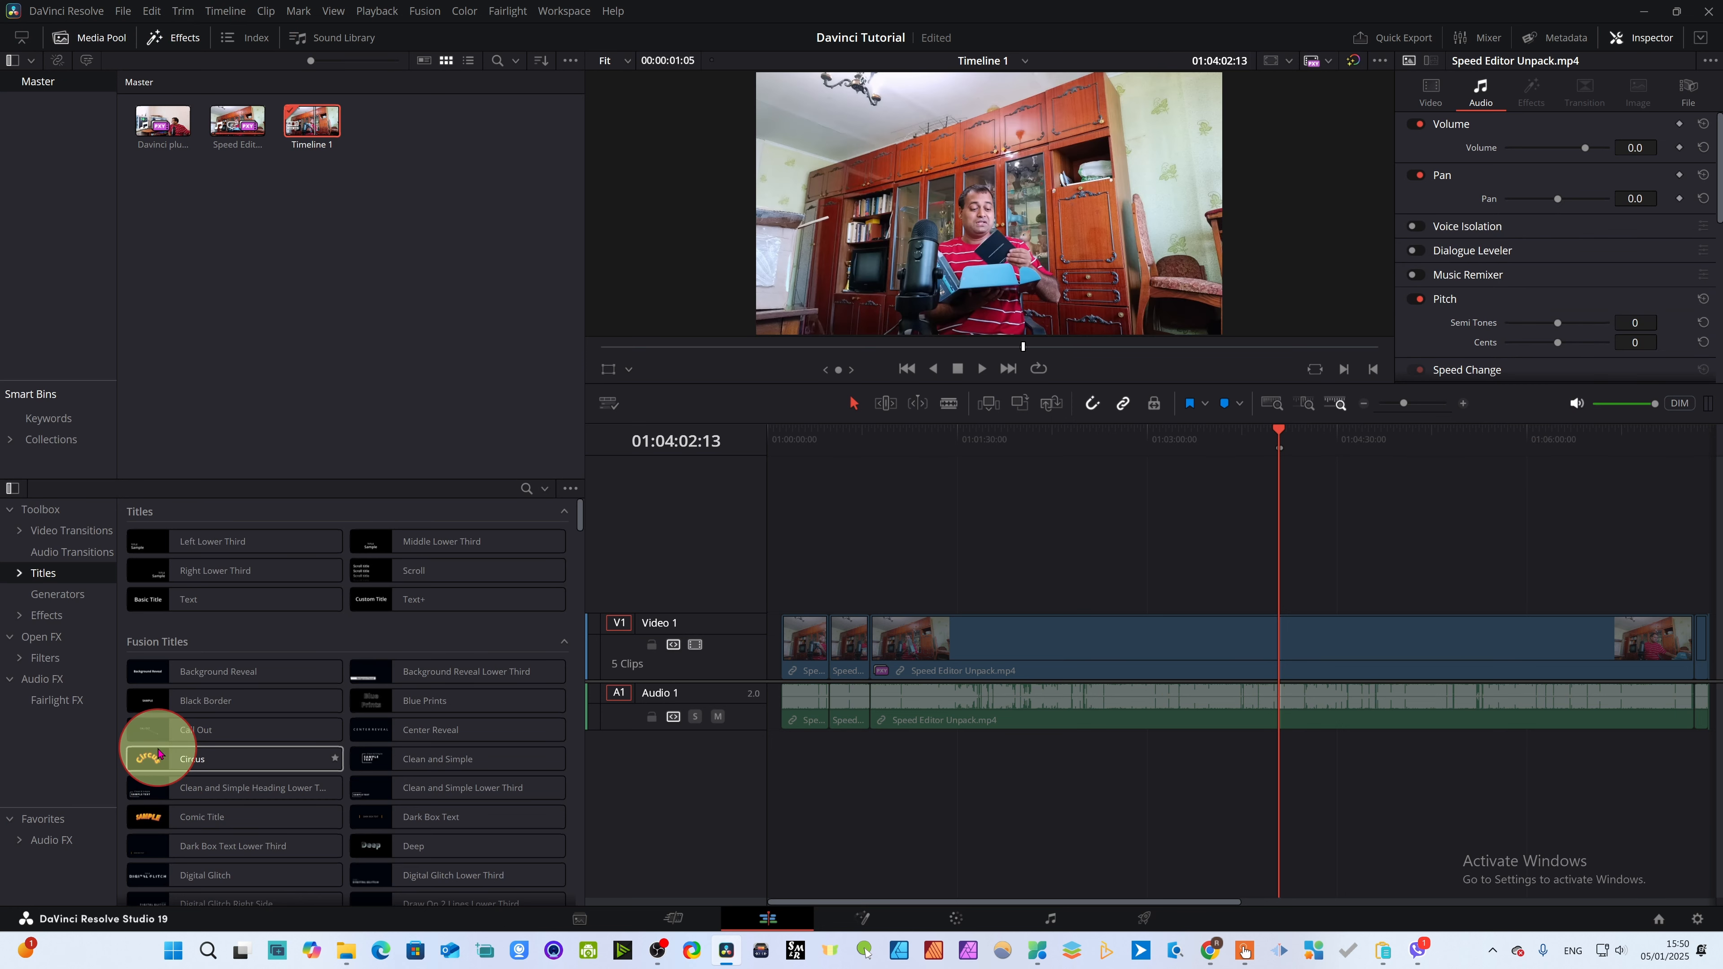
drag(153, 759, 1277, 587)
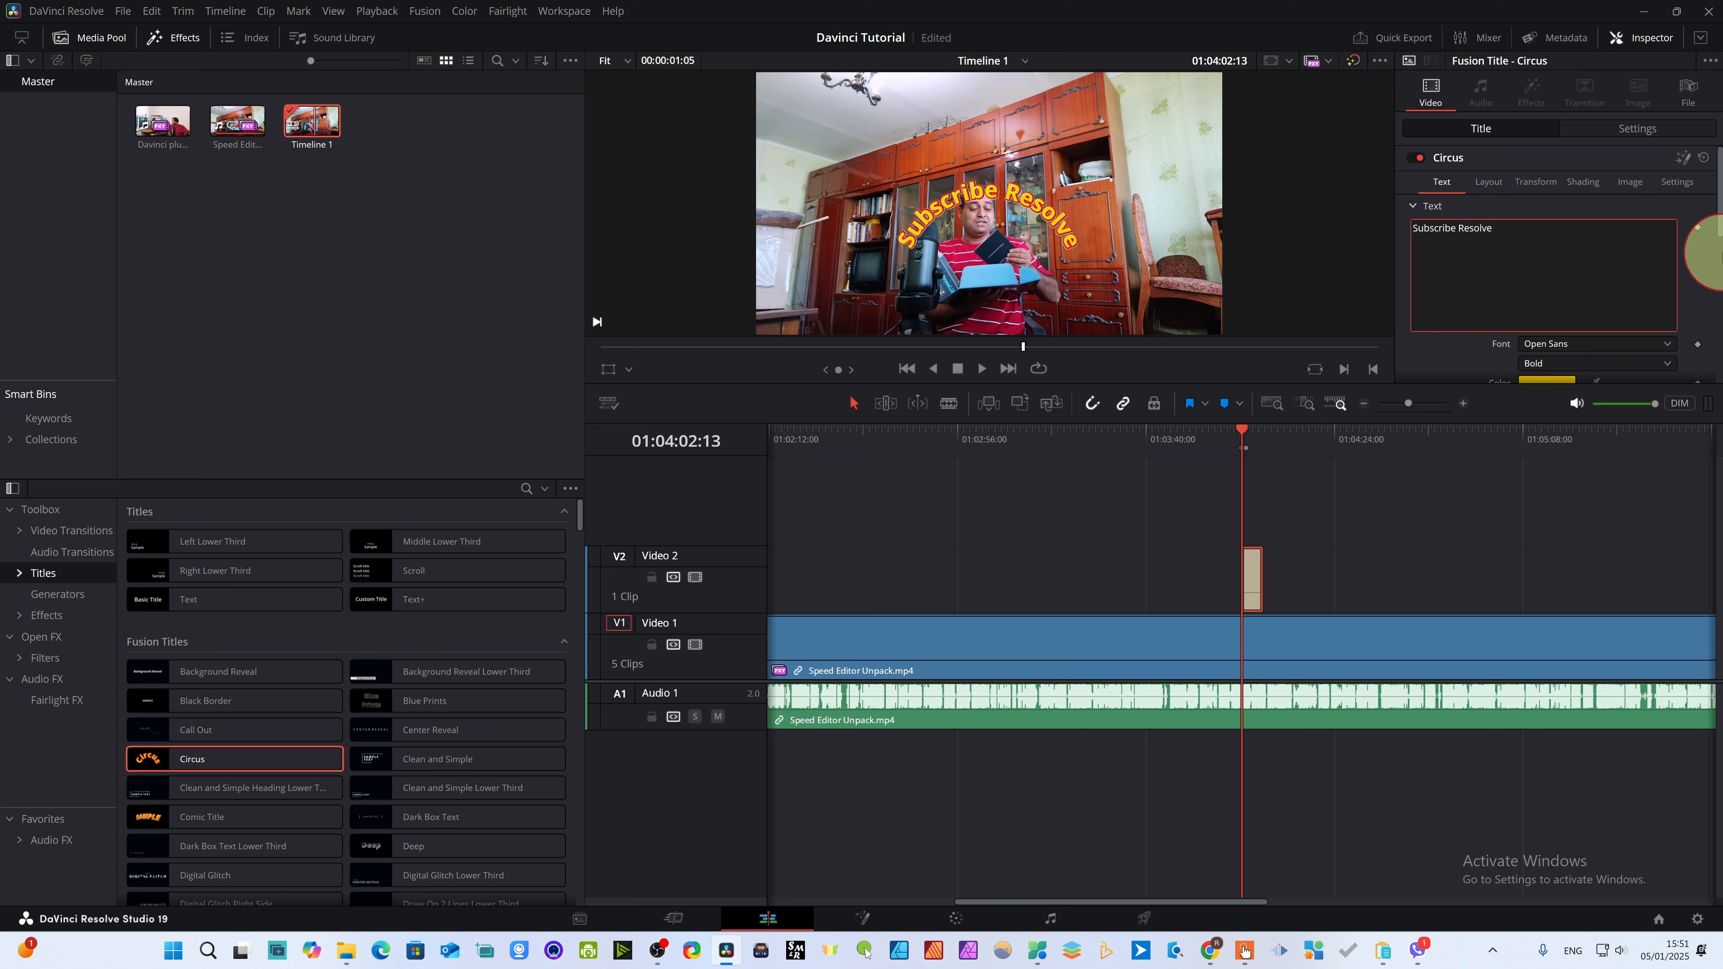
- Set the Circus title's size to 0.1181 and its position to X -3 and Y 347
scroll(1709, 245, down, 3)
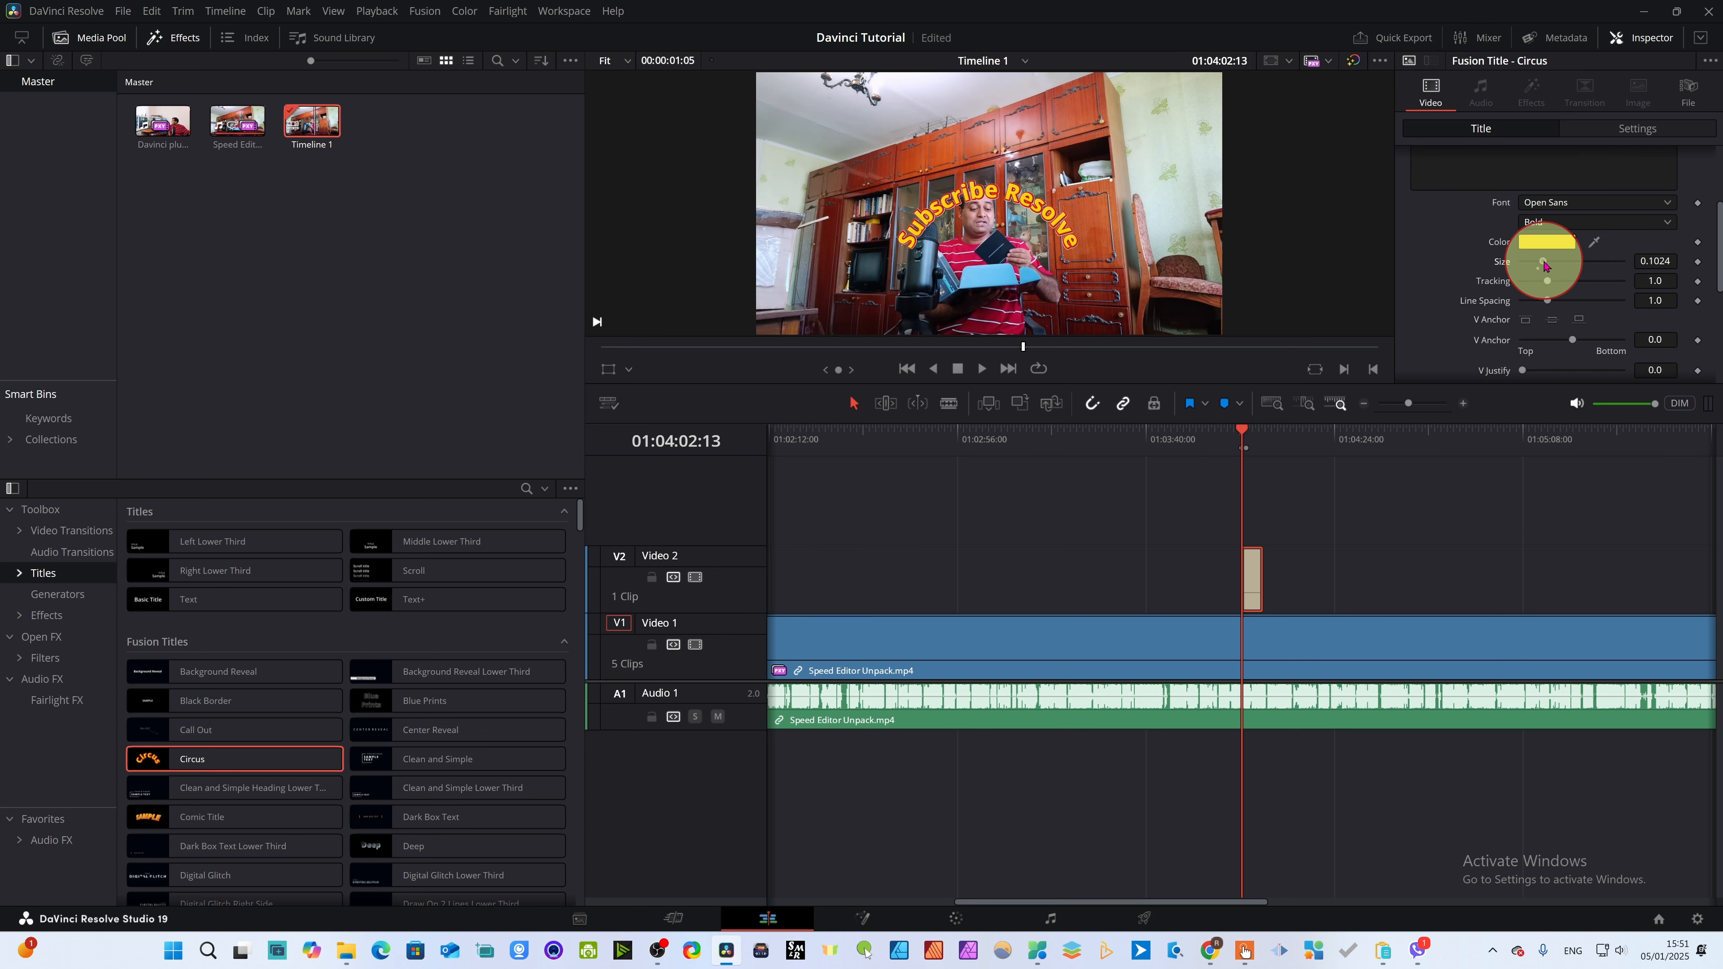
drag(1544, 265, 1546, 262)
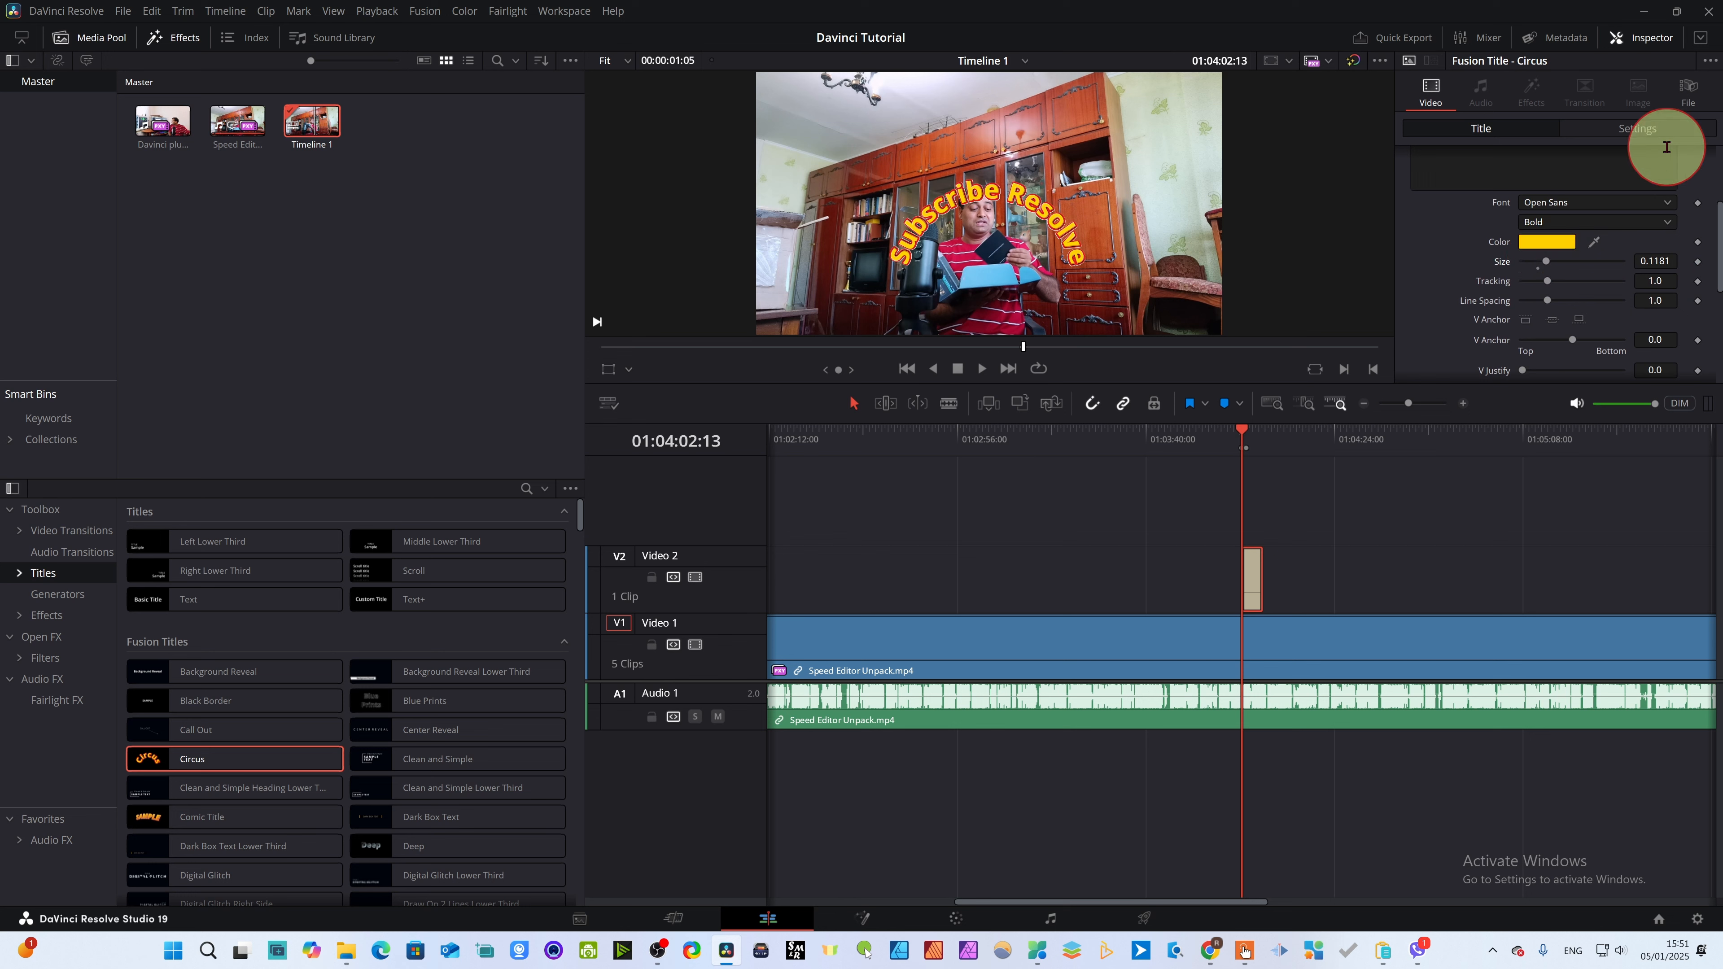
scroll(1666, 148, up, 3)
click(1638, 128)
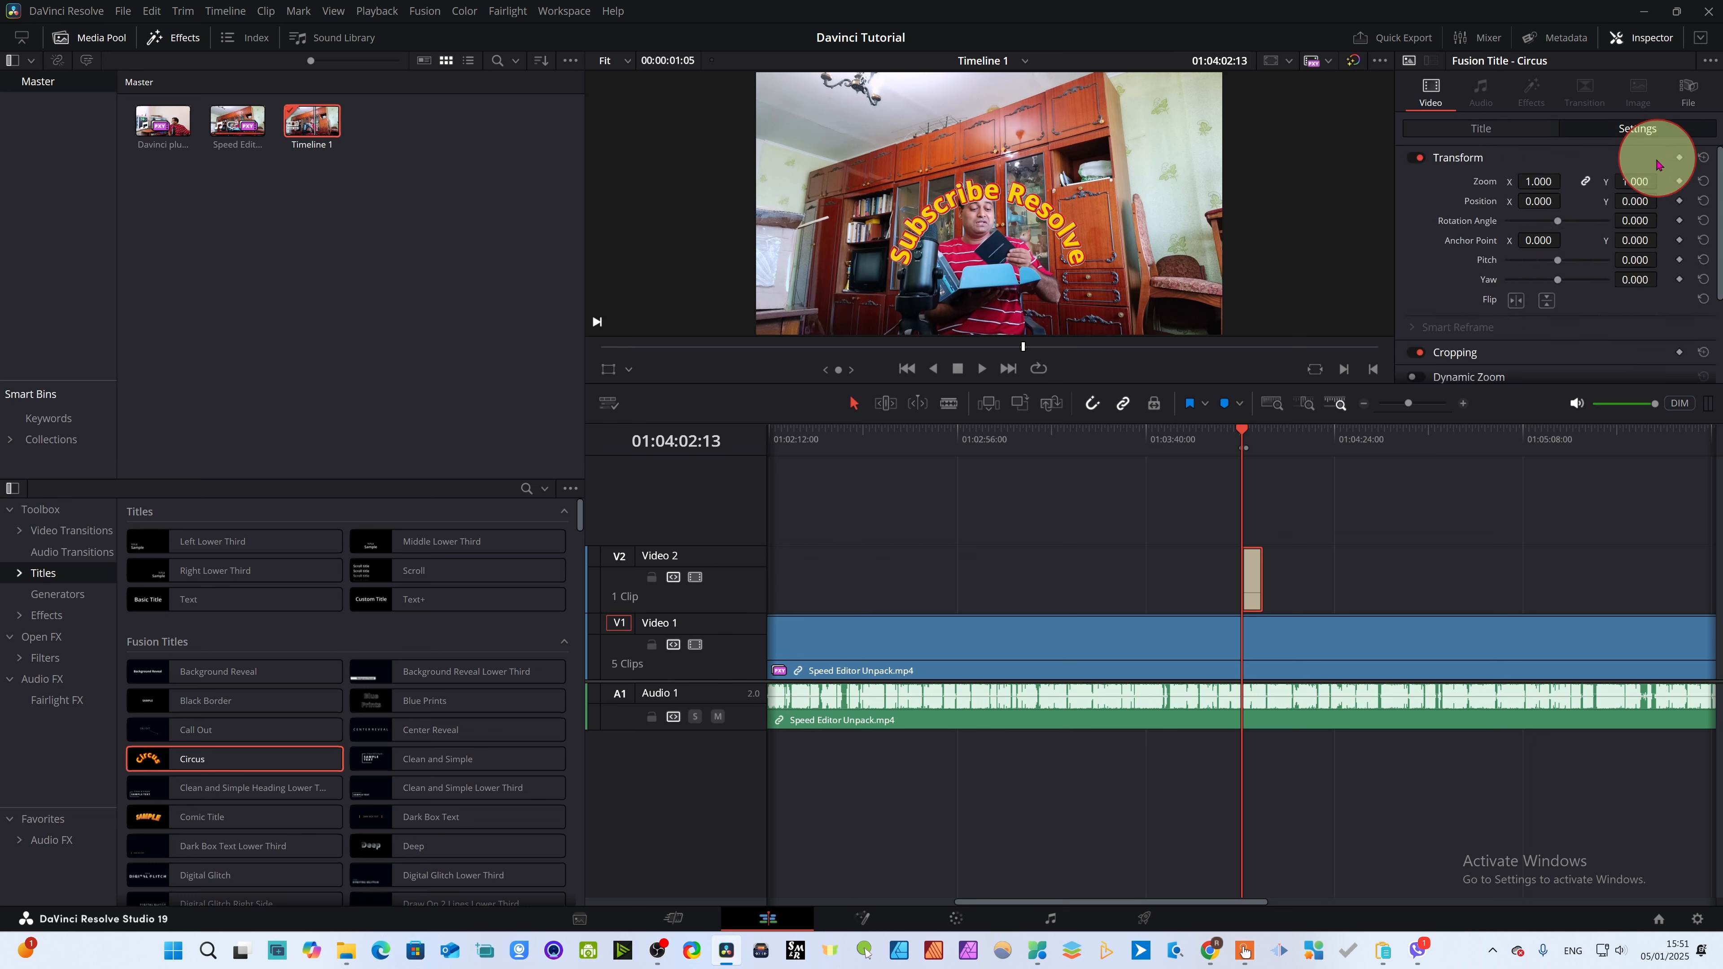
drag(1539, 201, 1599, 211)
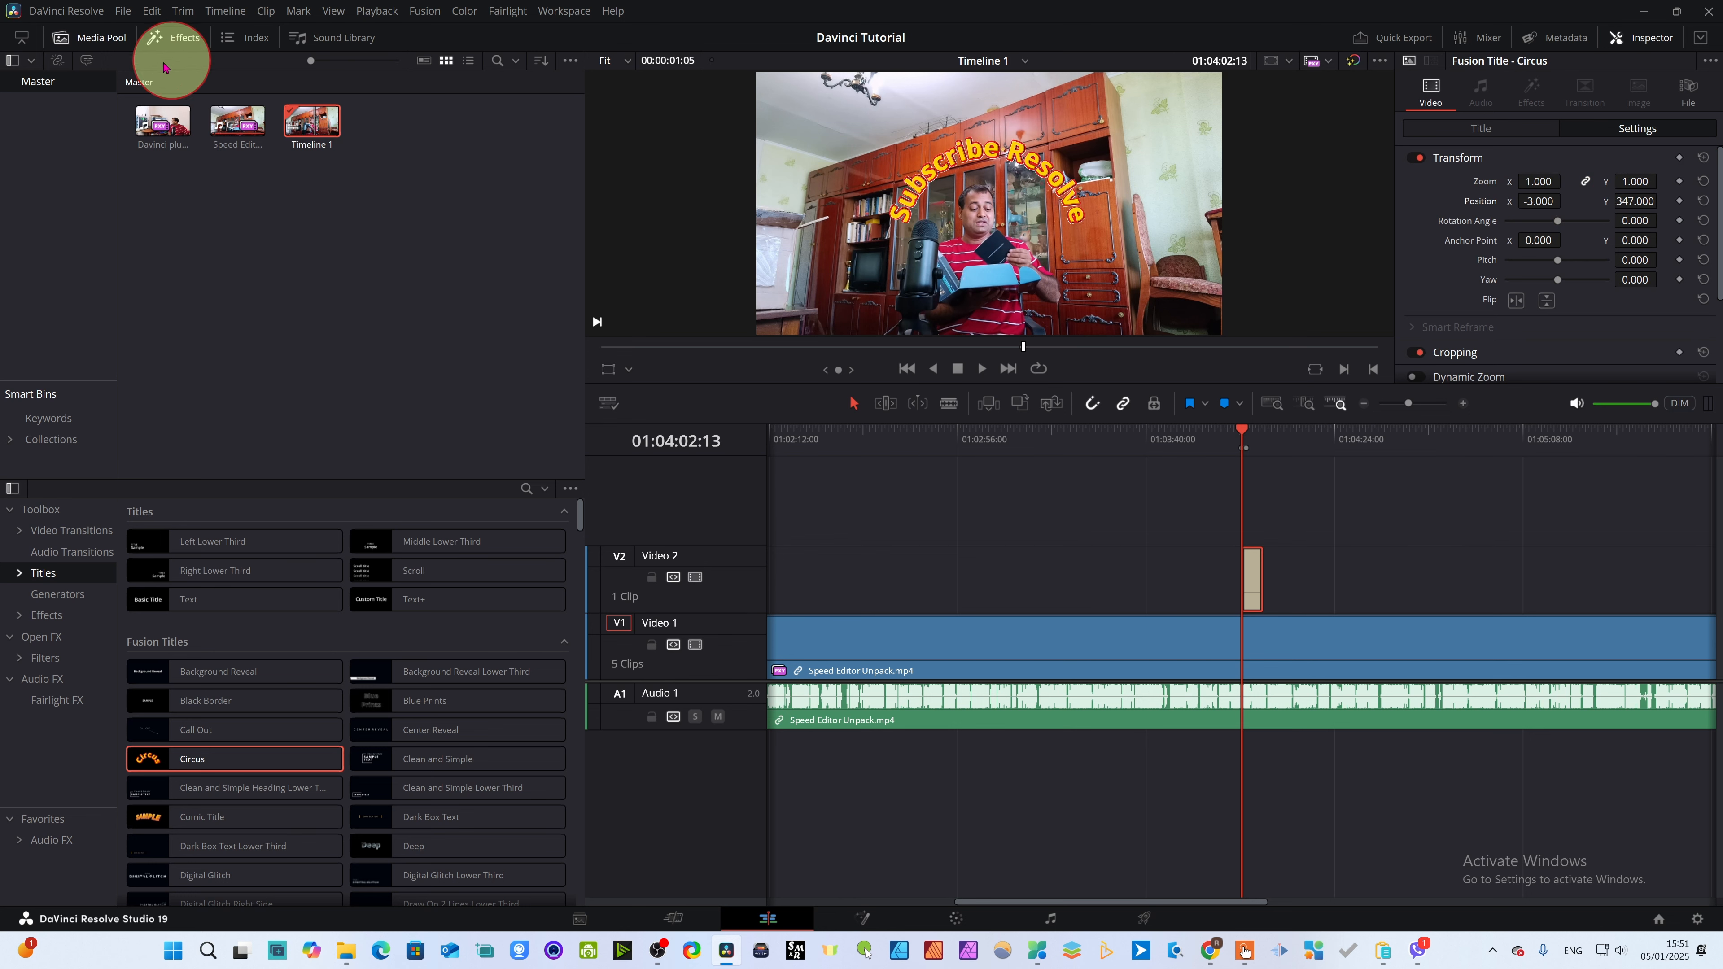
- Hide the effects library and reopen the transcription of Timeline 1 from the media pool
click(182, 38)
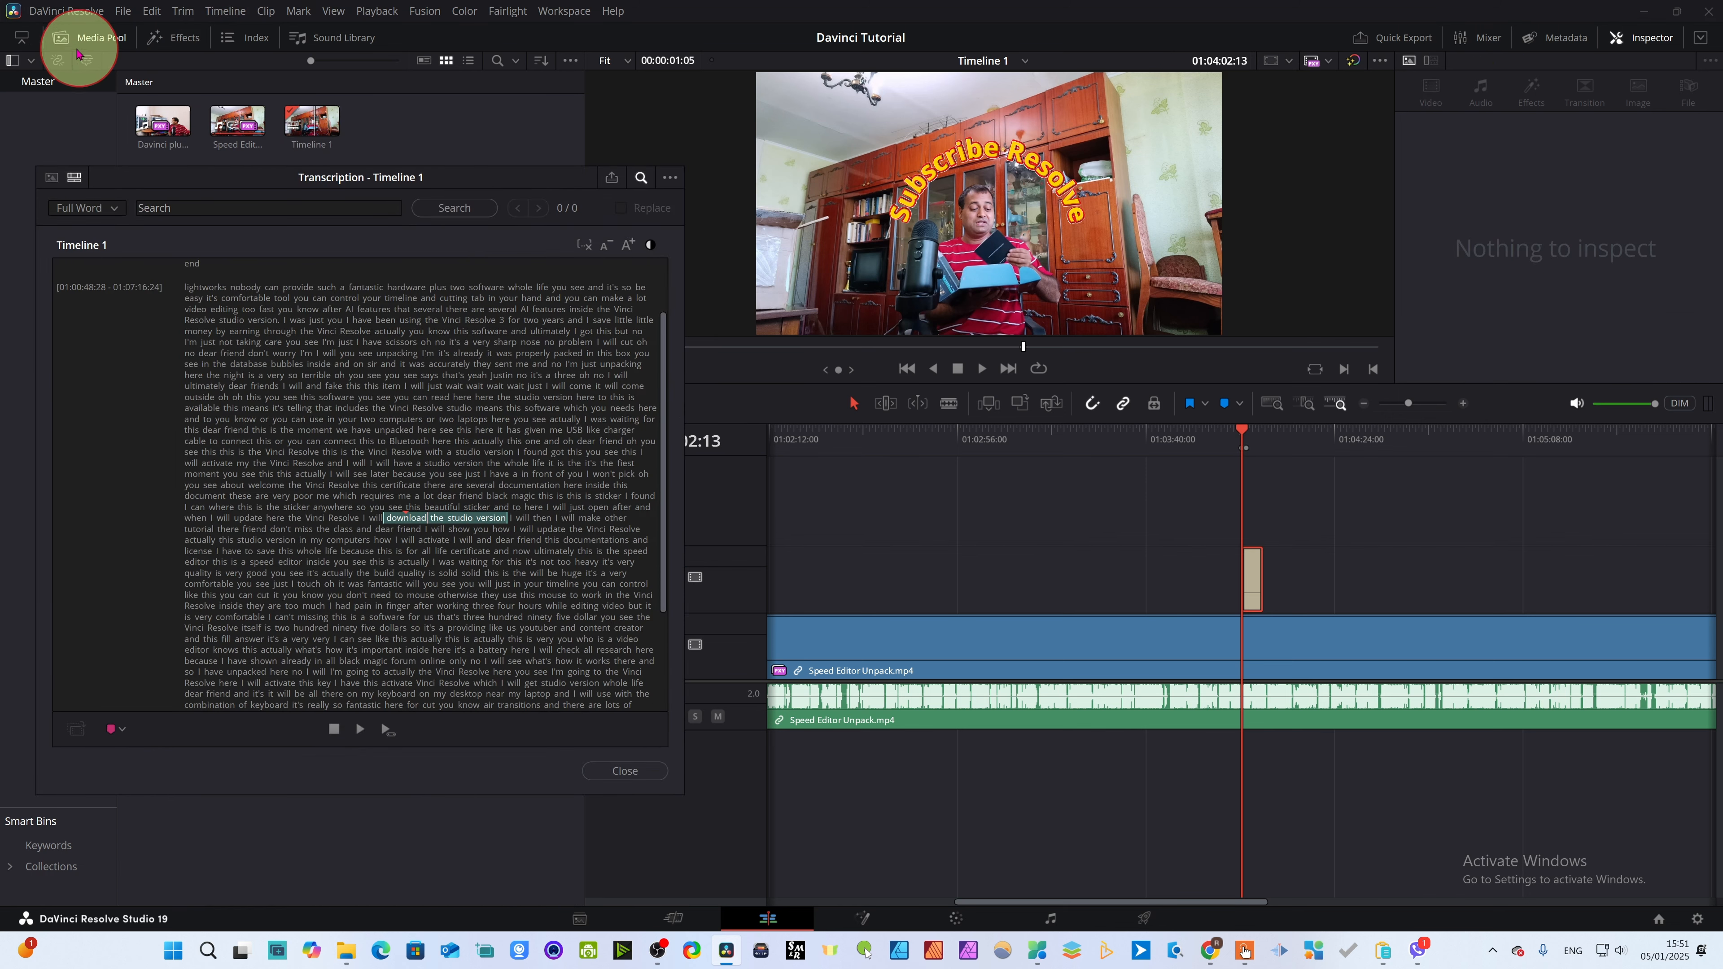
click(621, 772)
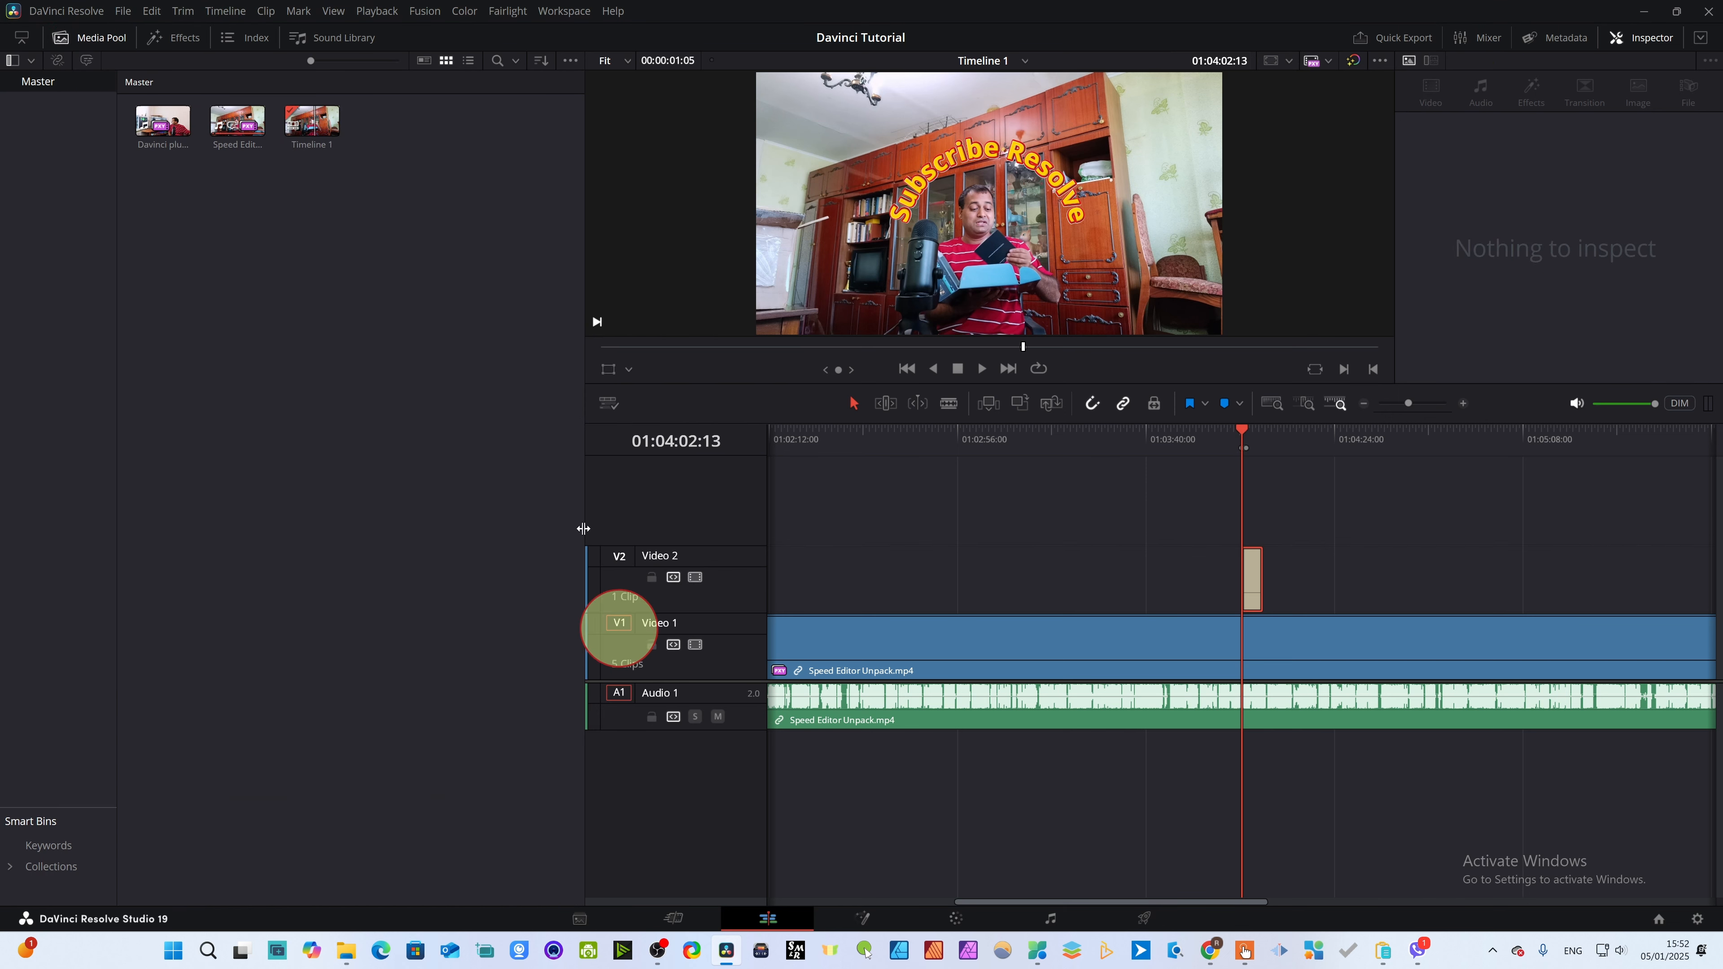
click(314, 137)
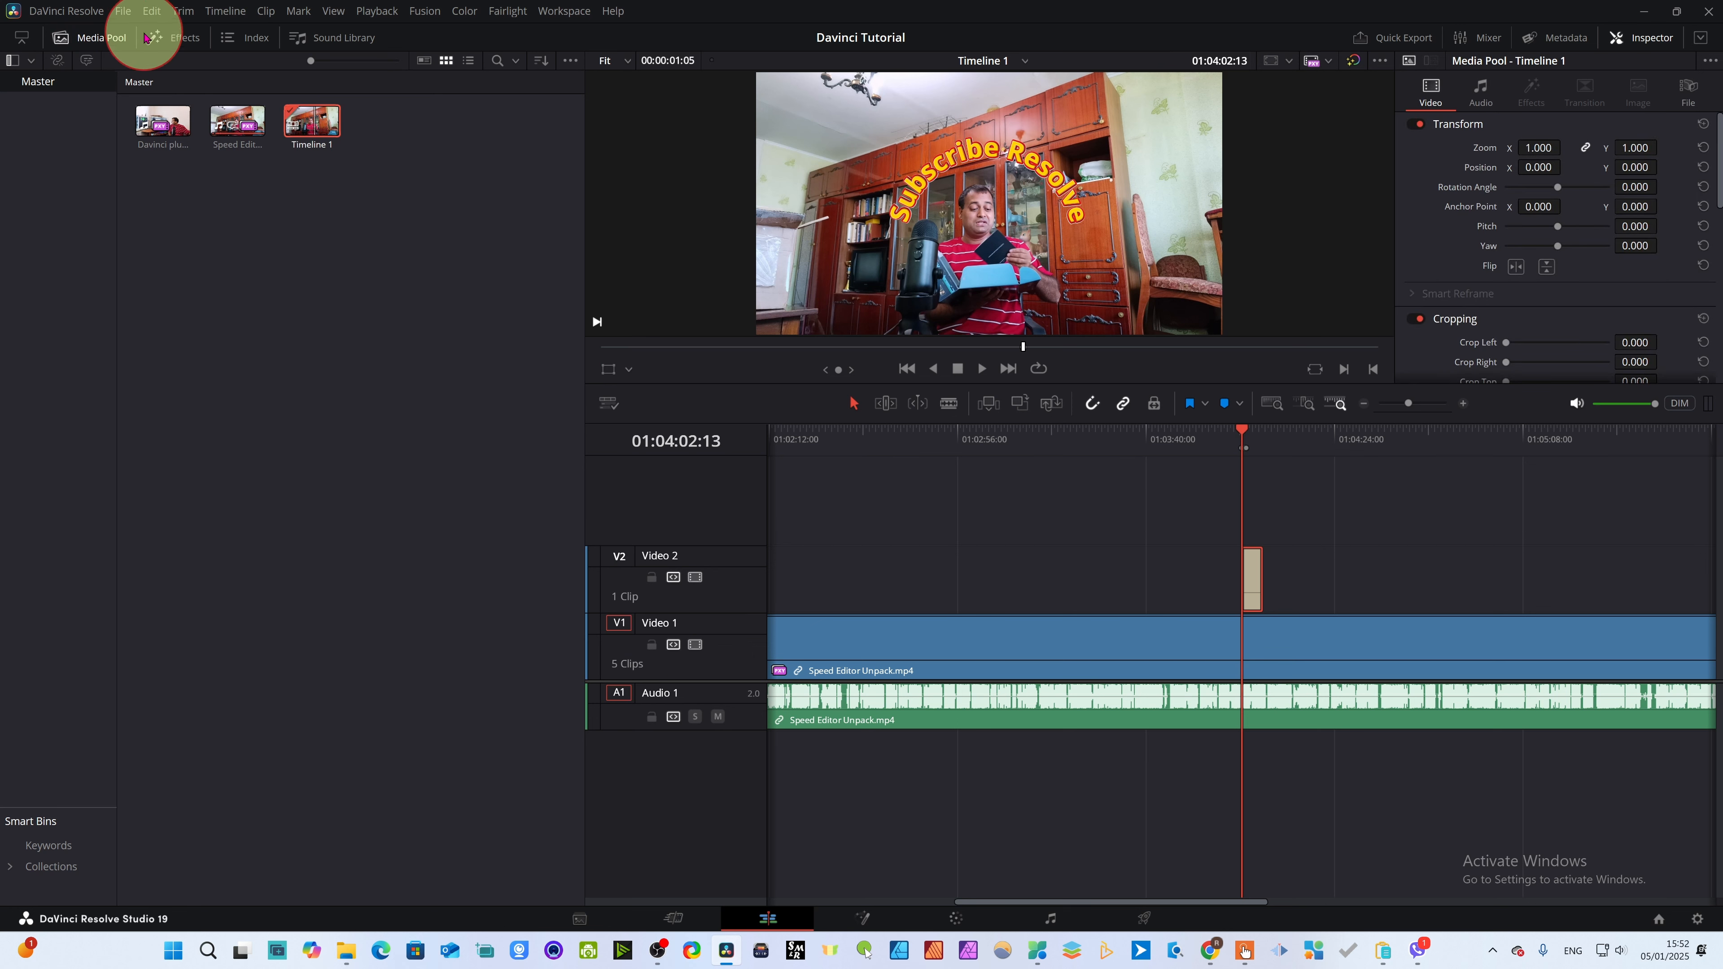
click(87, 63)
click(380, 772)
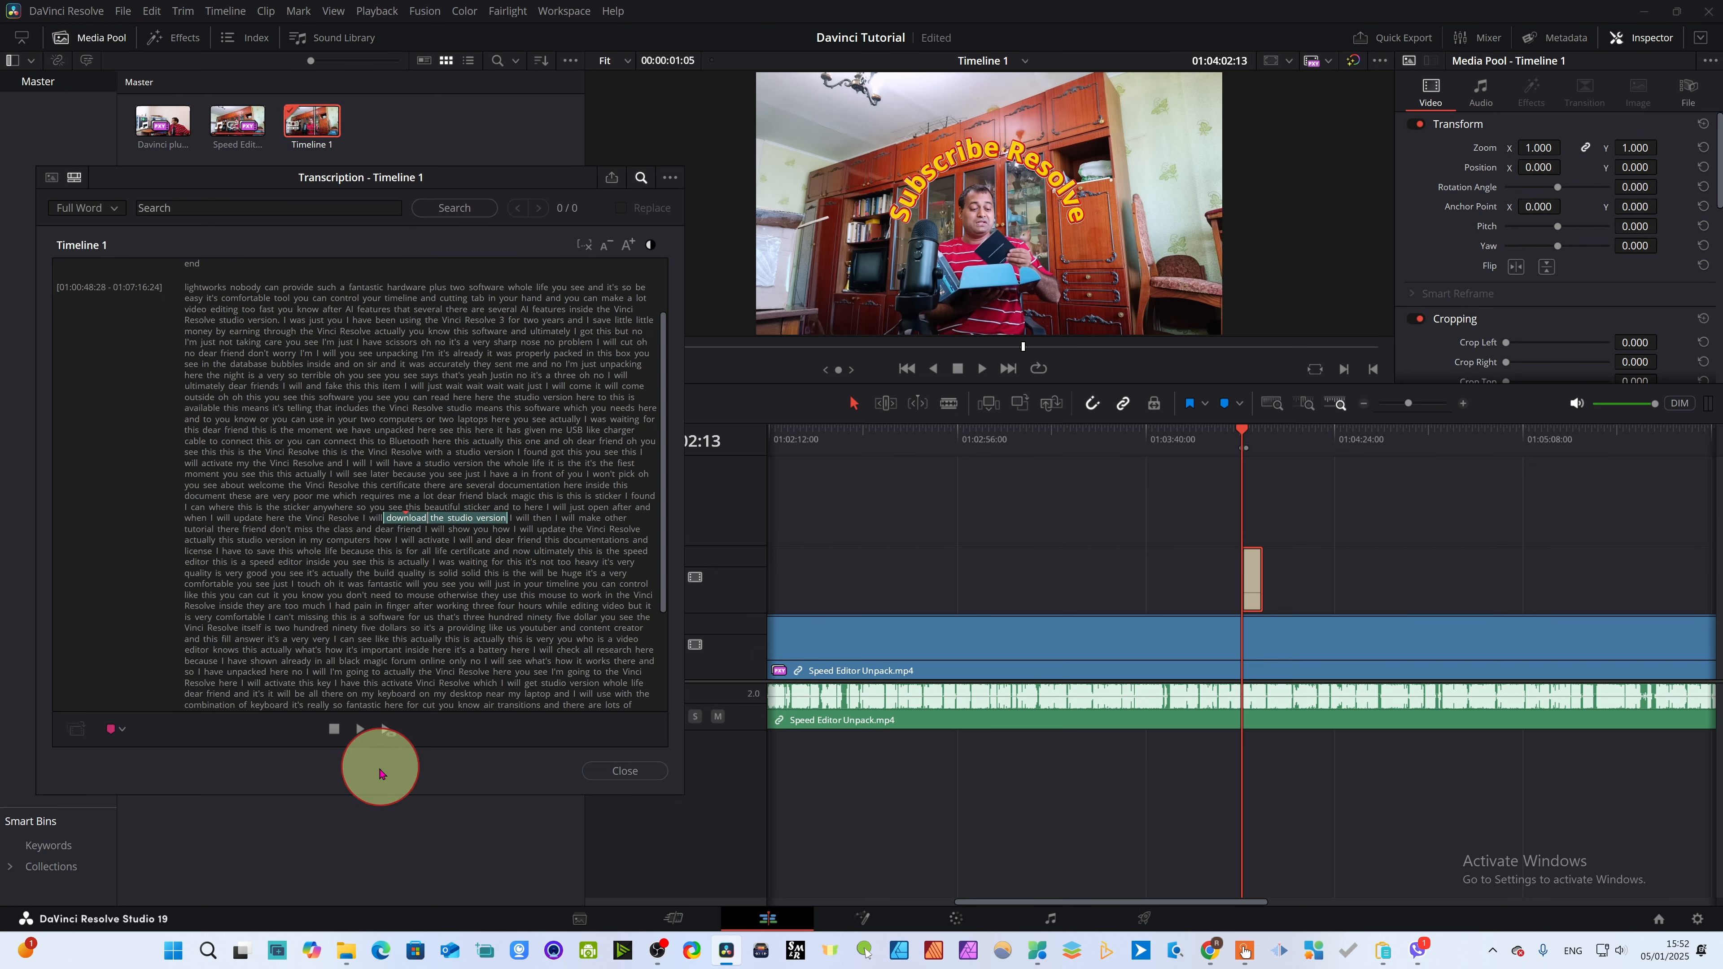
- Examine the transcript's search match options and text size controls, and shift the transcription window slightly
click(86, 207)
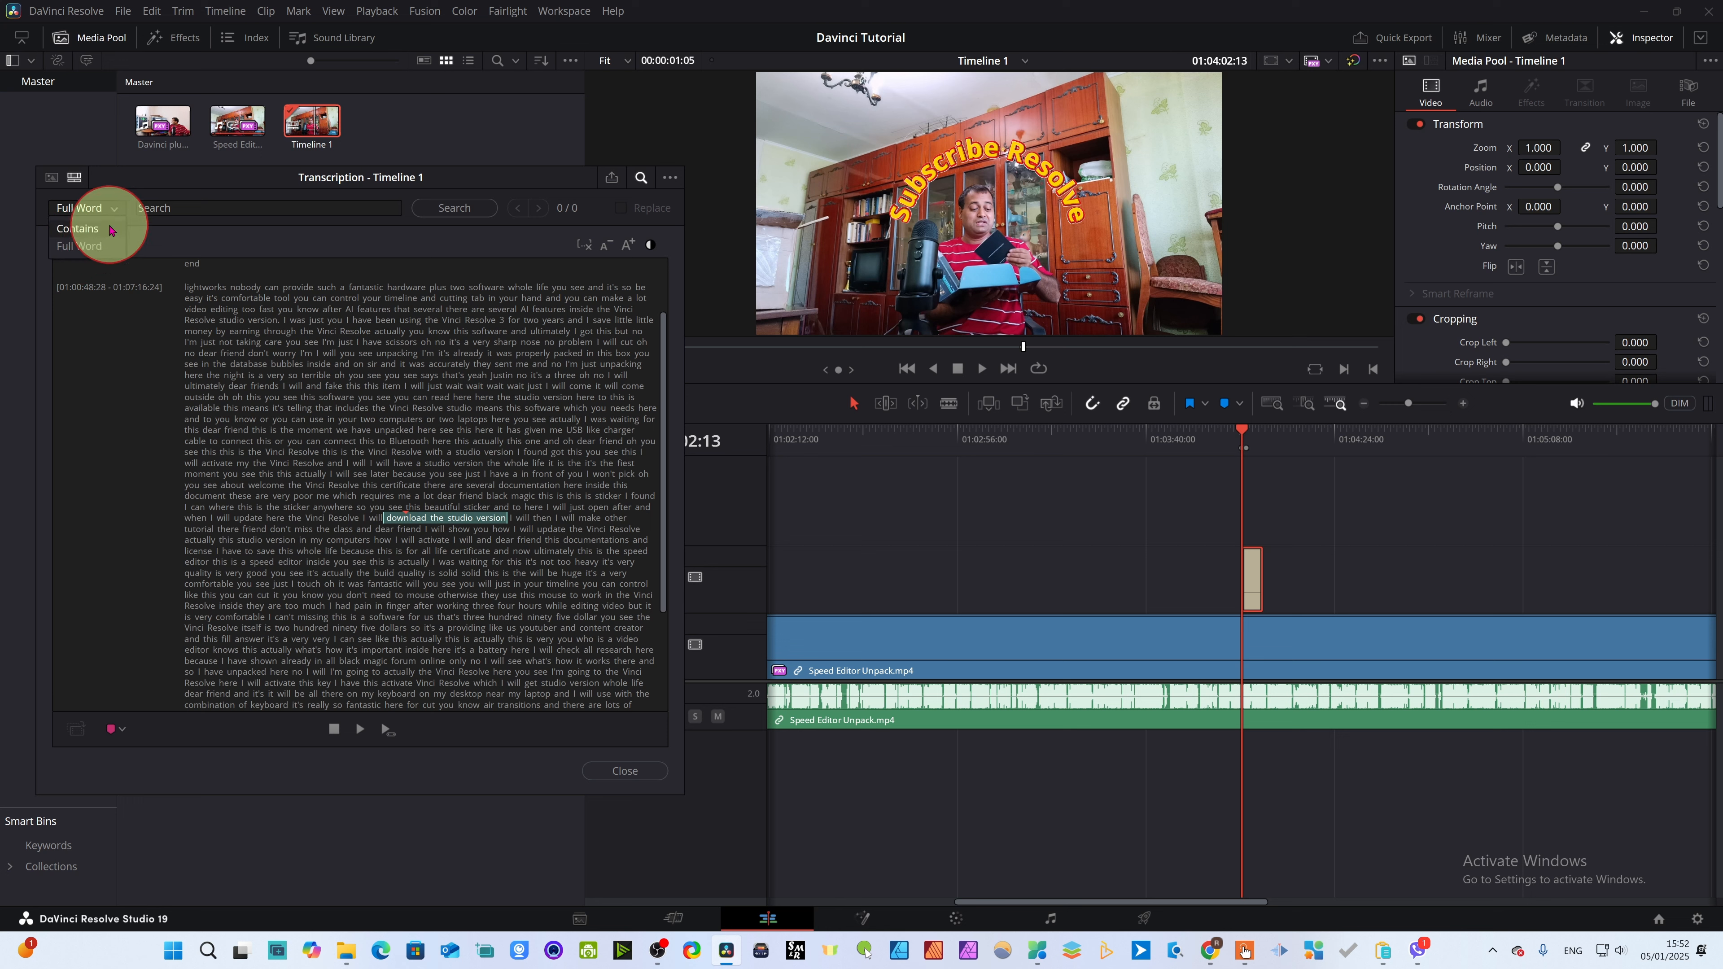
click(225, 231)
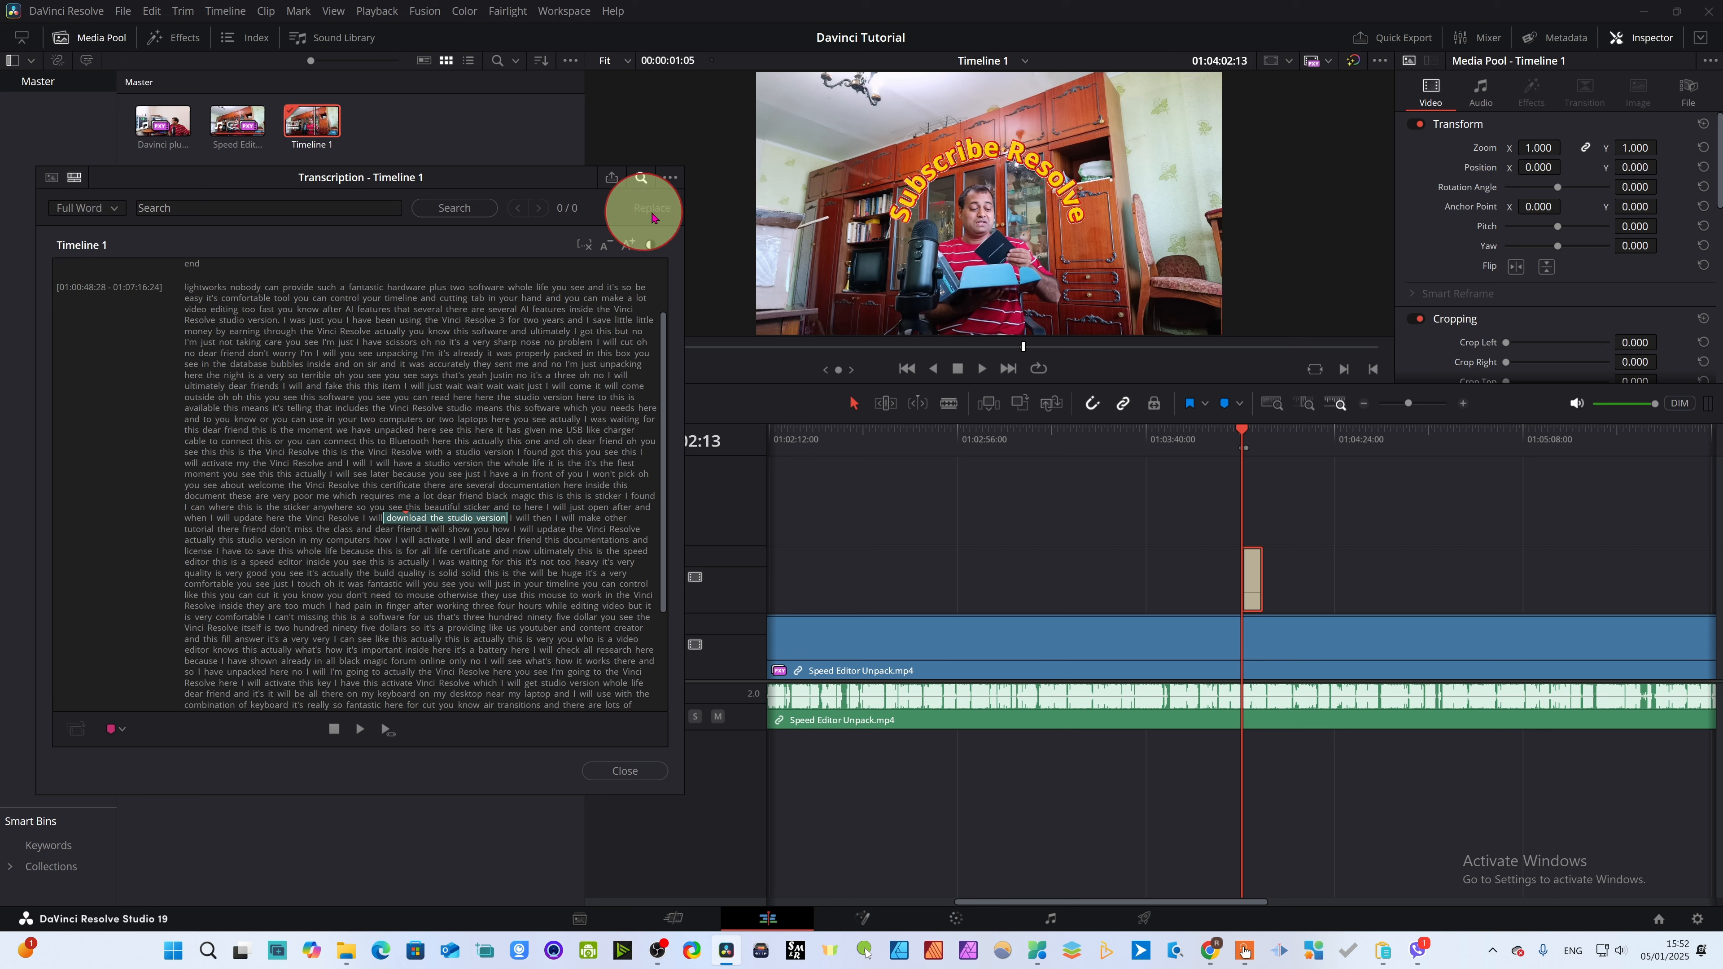
click(628, 245)
click(606, 245)
drag(223, 180, 185, 156)
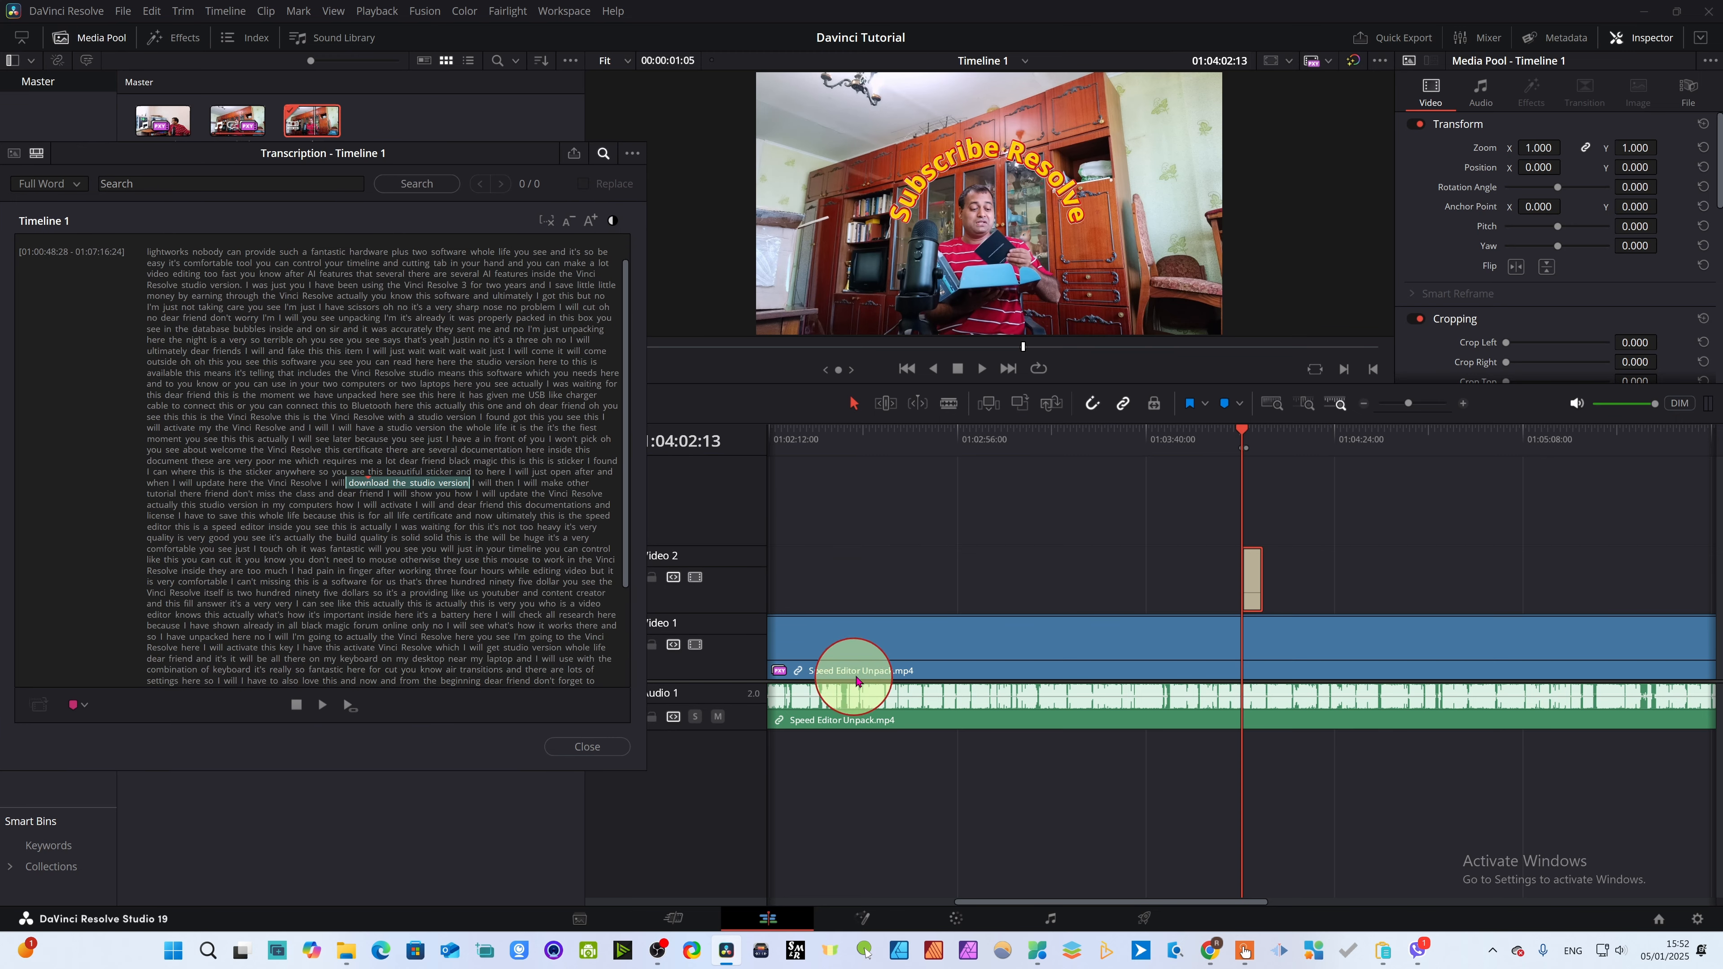
- Select the transcript passage from "see this software you see" to "with a studio version" to view its timeline range
drag(245, 362, 467, 412)
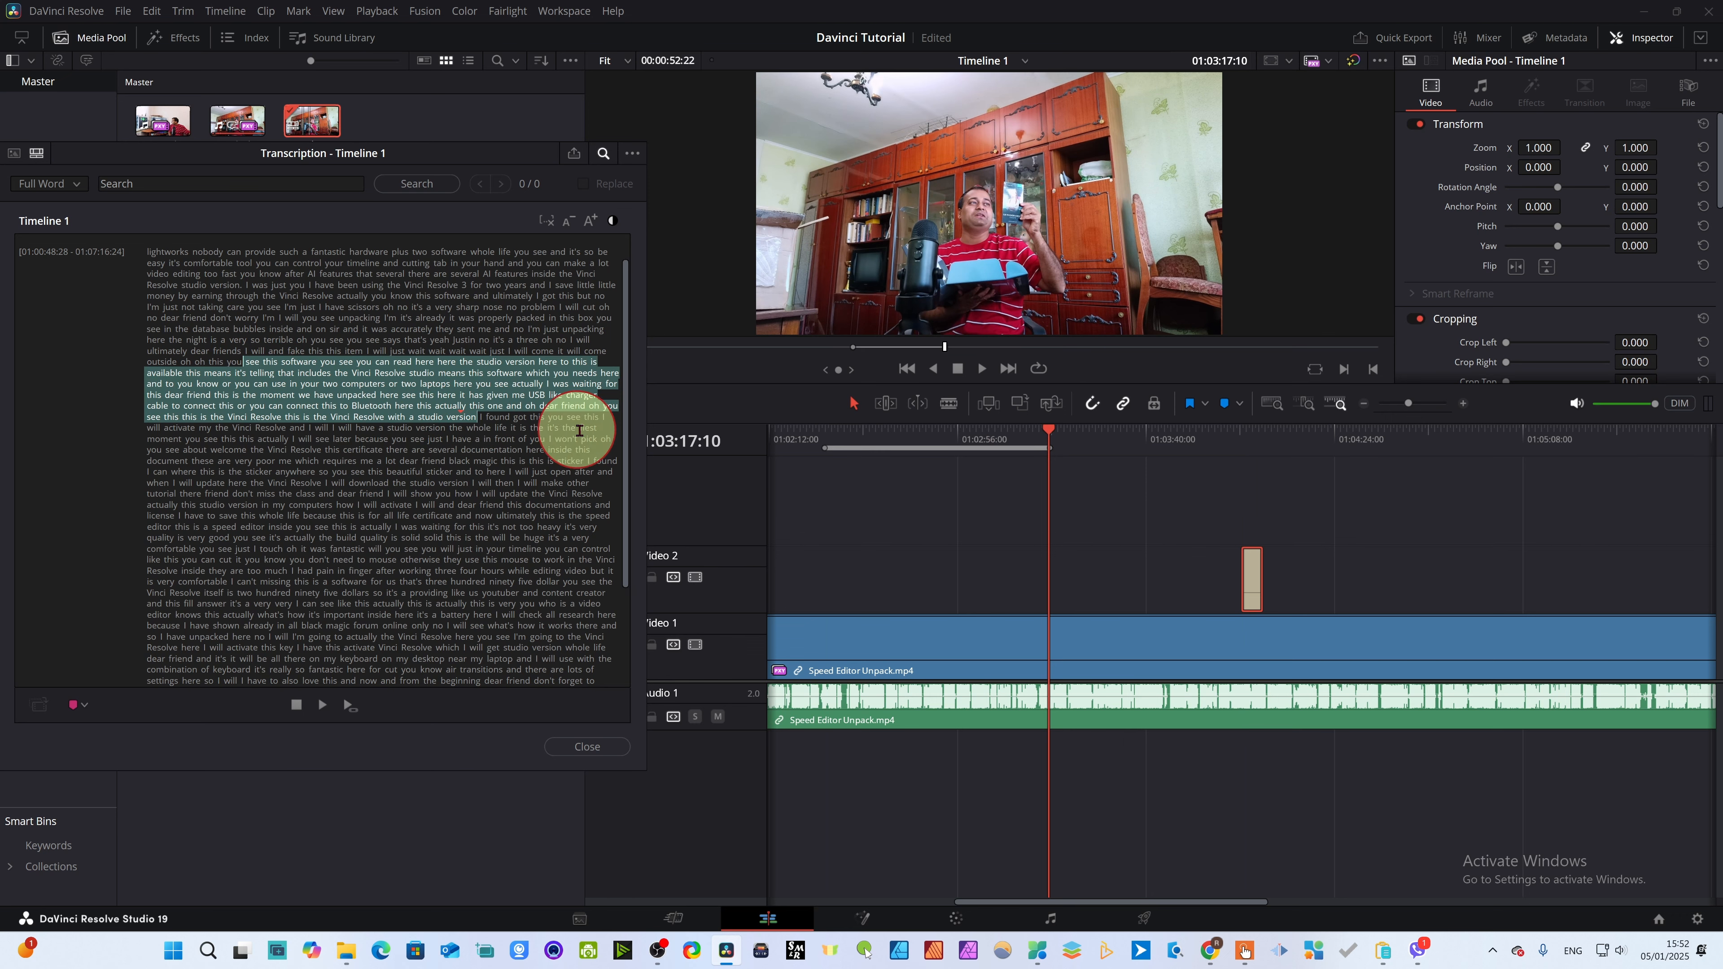
click(852, 579)
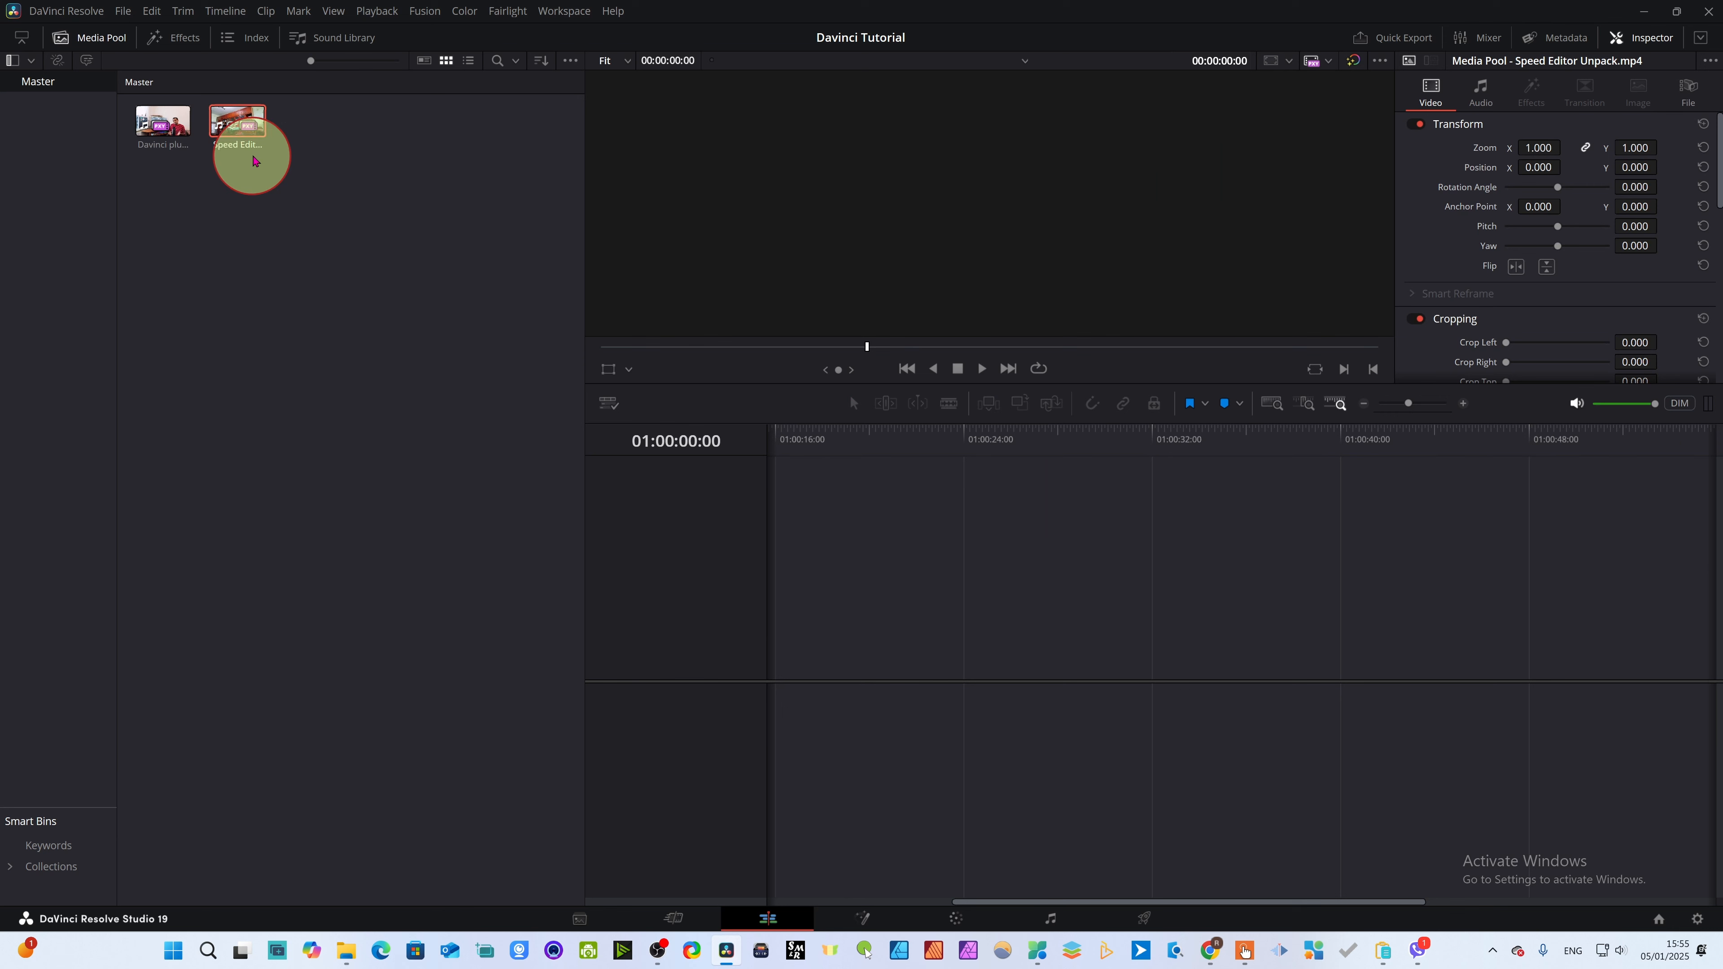
- Open the audio transcription of Speed Editor Unpack.mp4 from the media pool
double_click(233, 134)
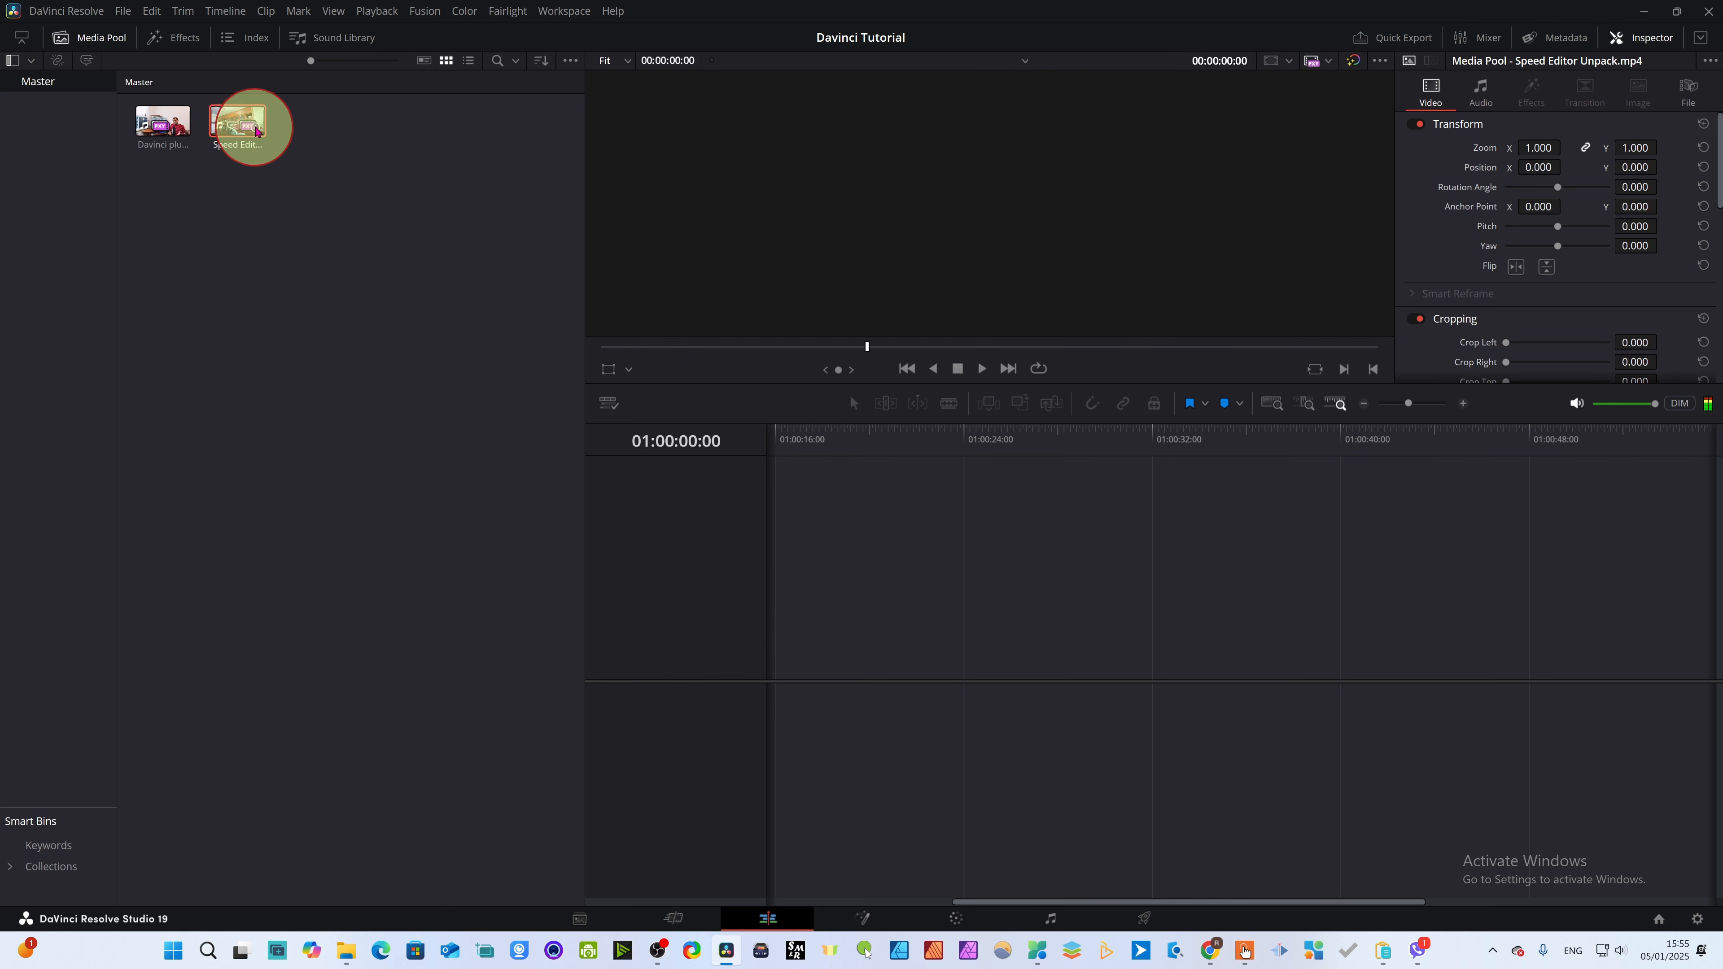
right_click(235, 121)
mouse_move(327, 606)
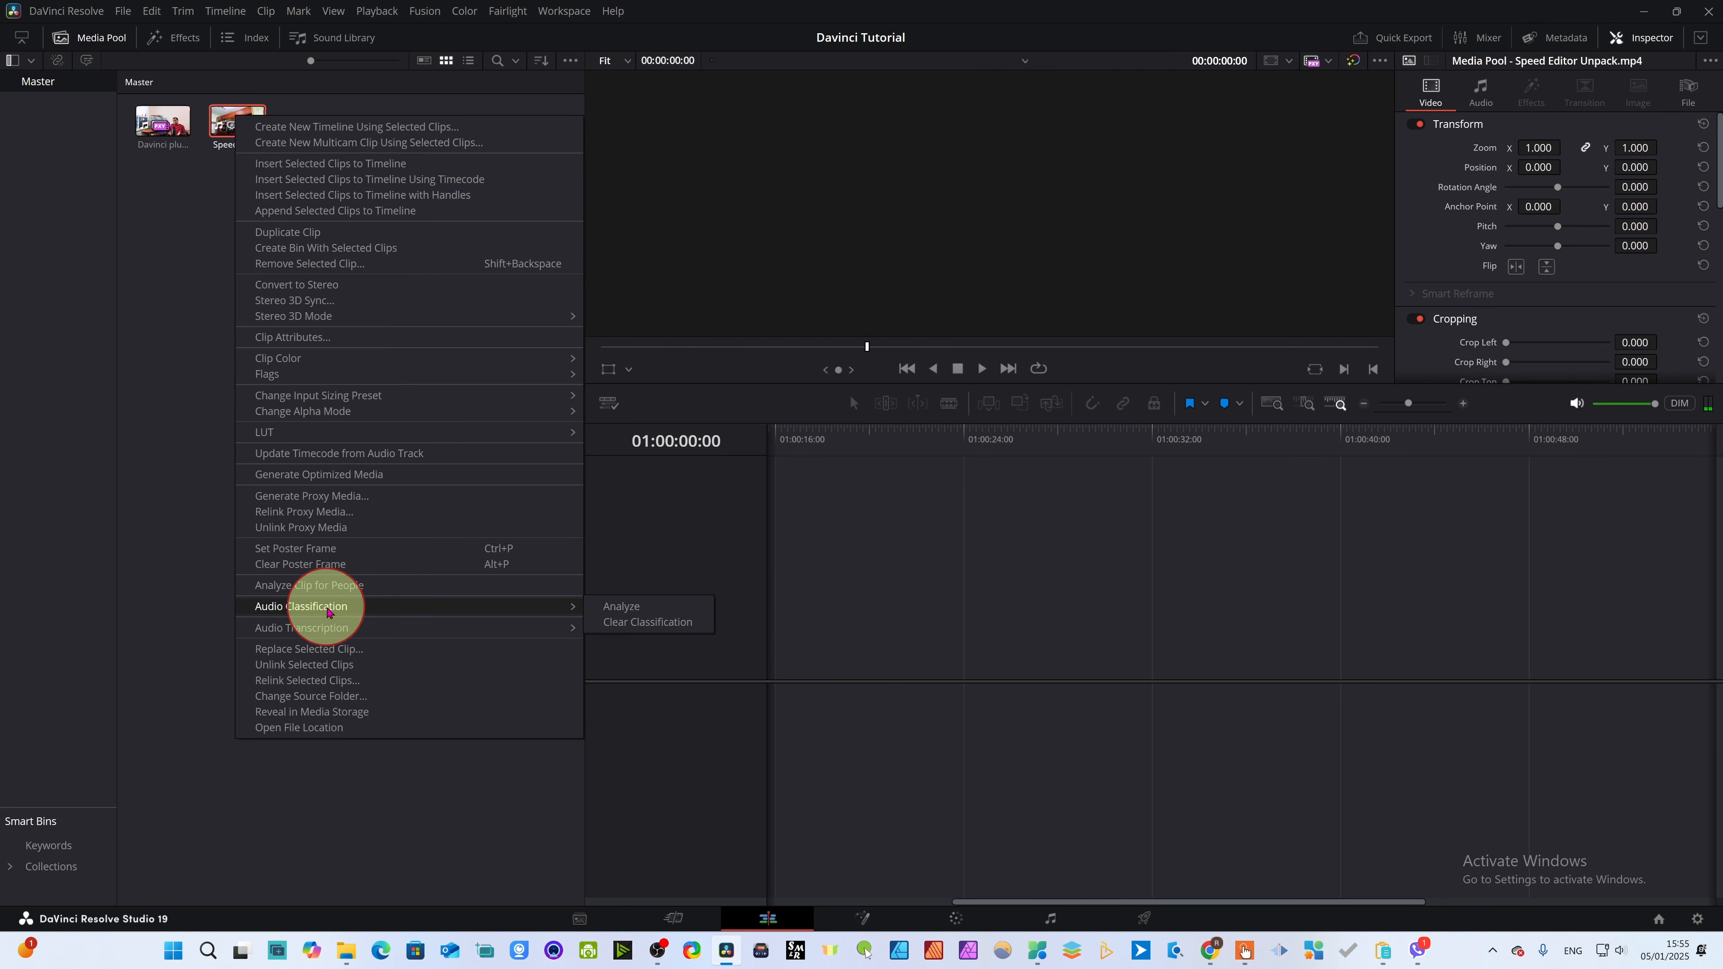
click(624, 608)
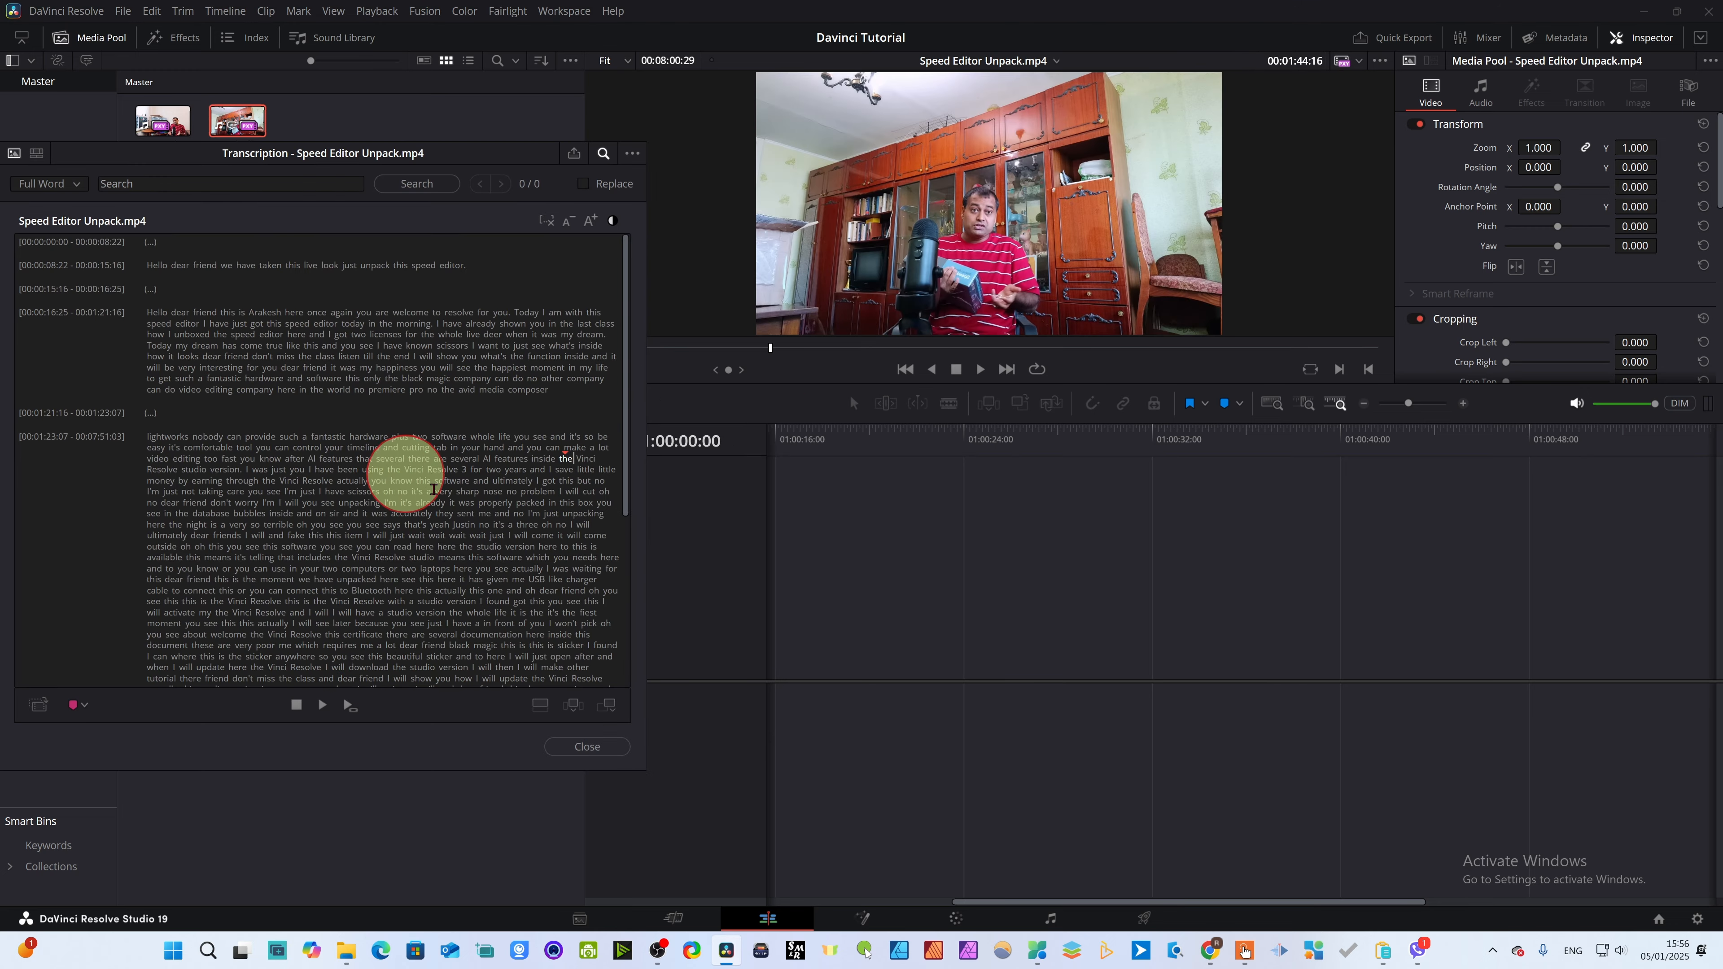
drag(146, 315, 555, 385)
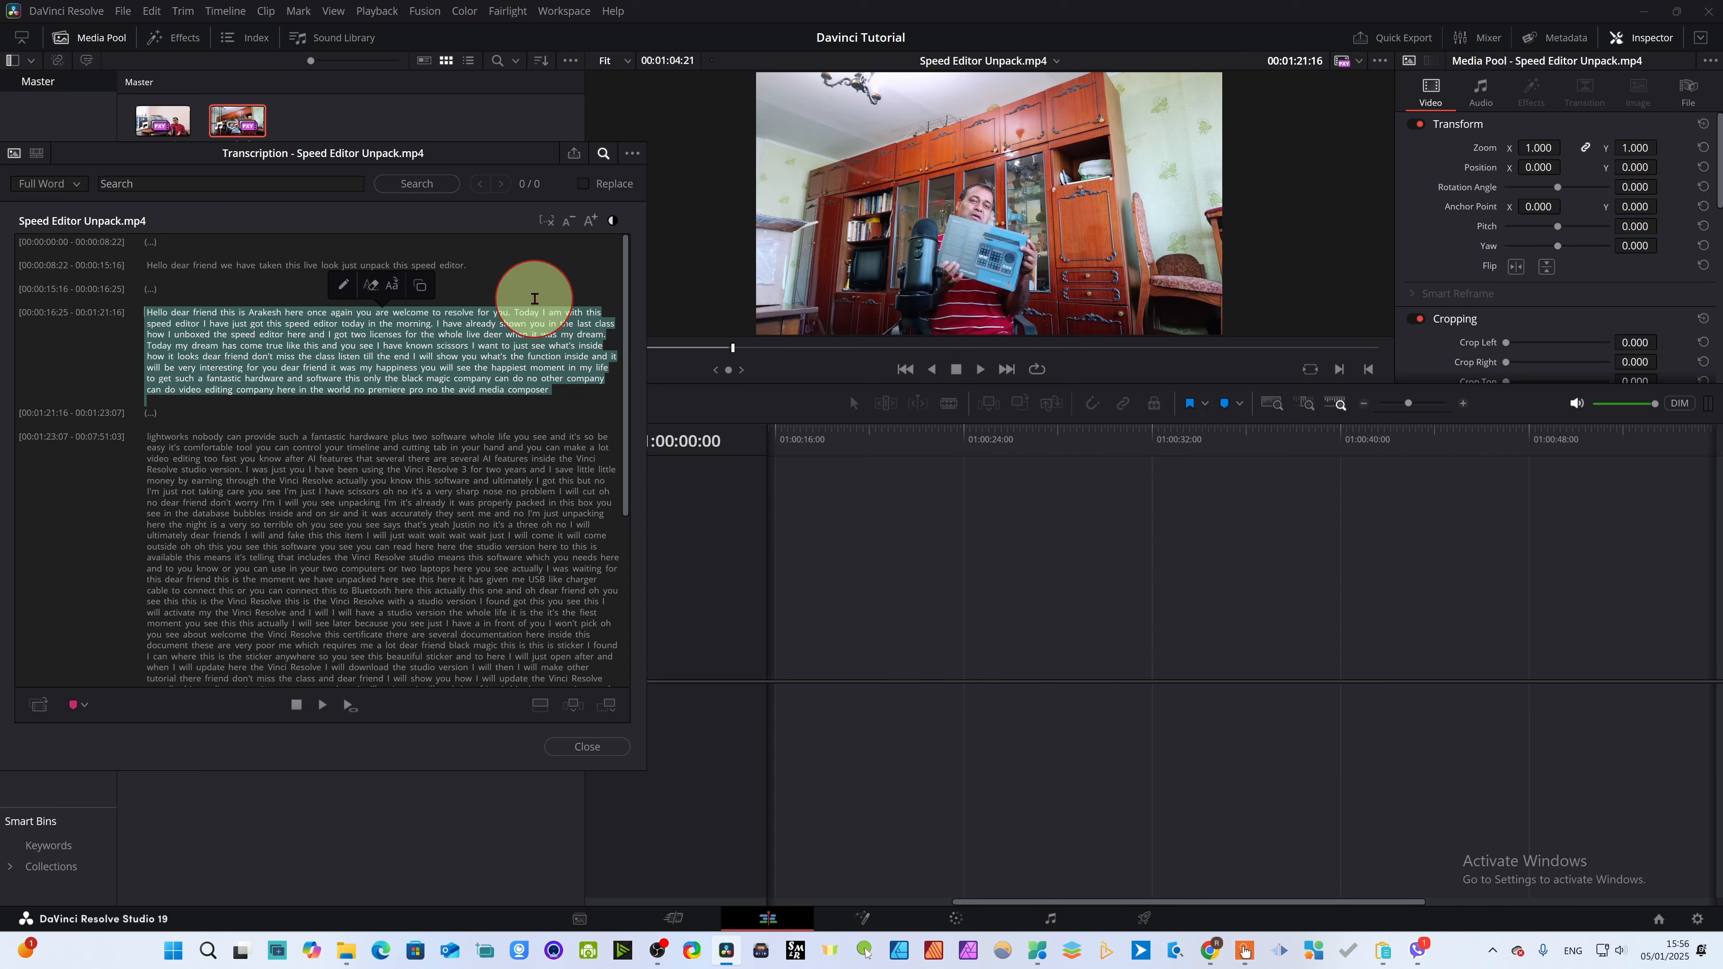
click(53, 705)
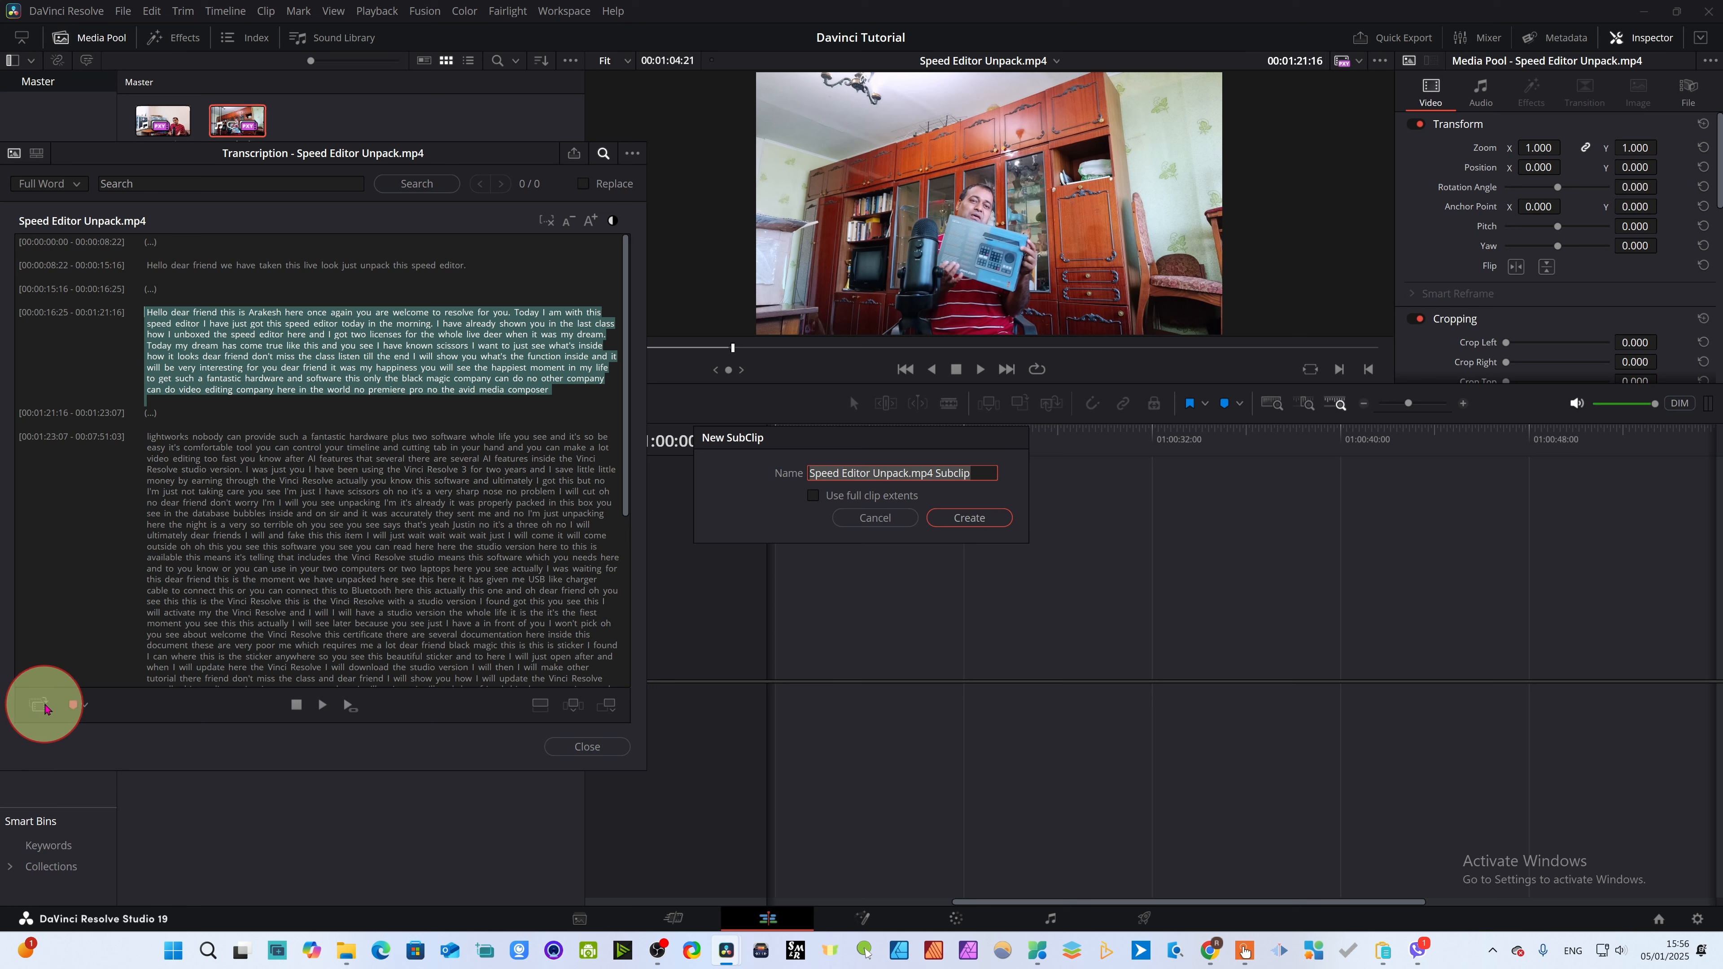
click(873, 516)
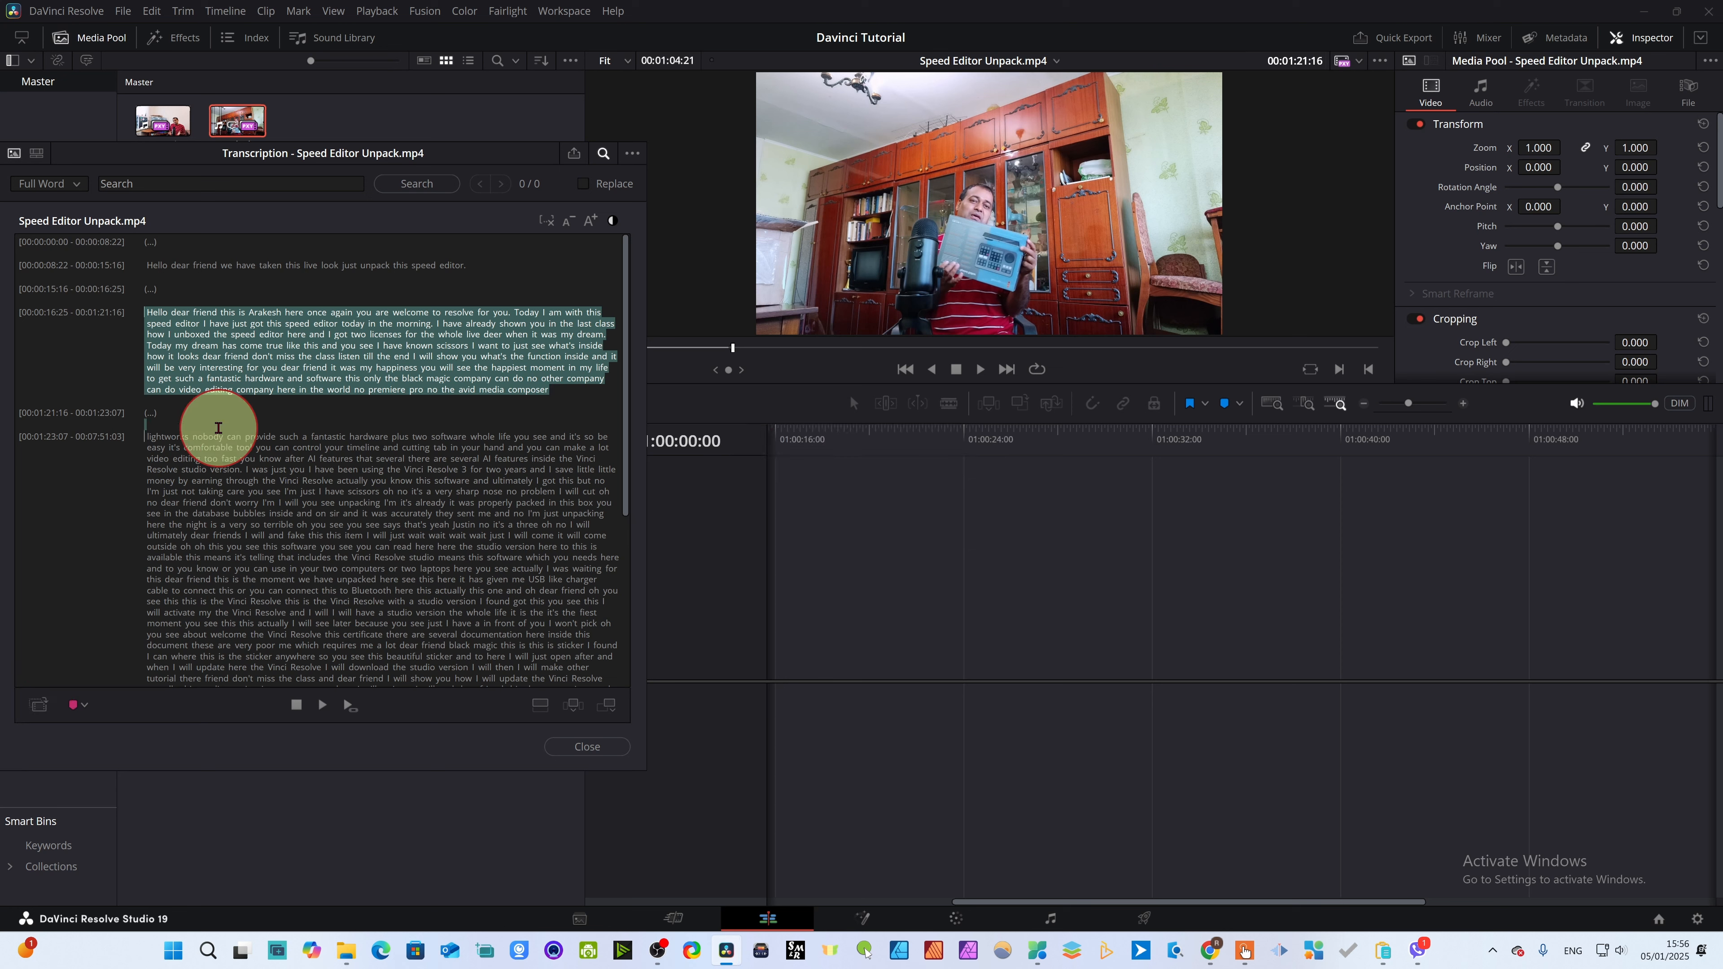
- Create a subclip named "Speed Editor subclip-1" from the transcript paragraph at 00:00:16:25 - 00:01:21:16, and close the transcription
click(465, 278)
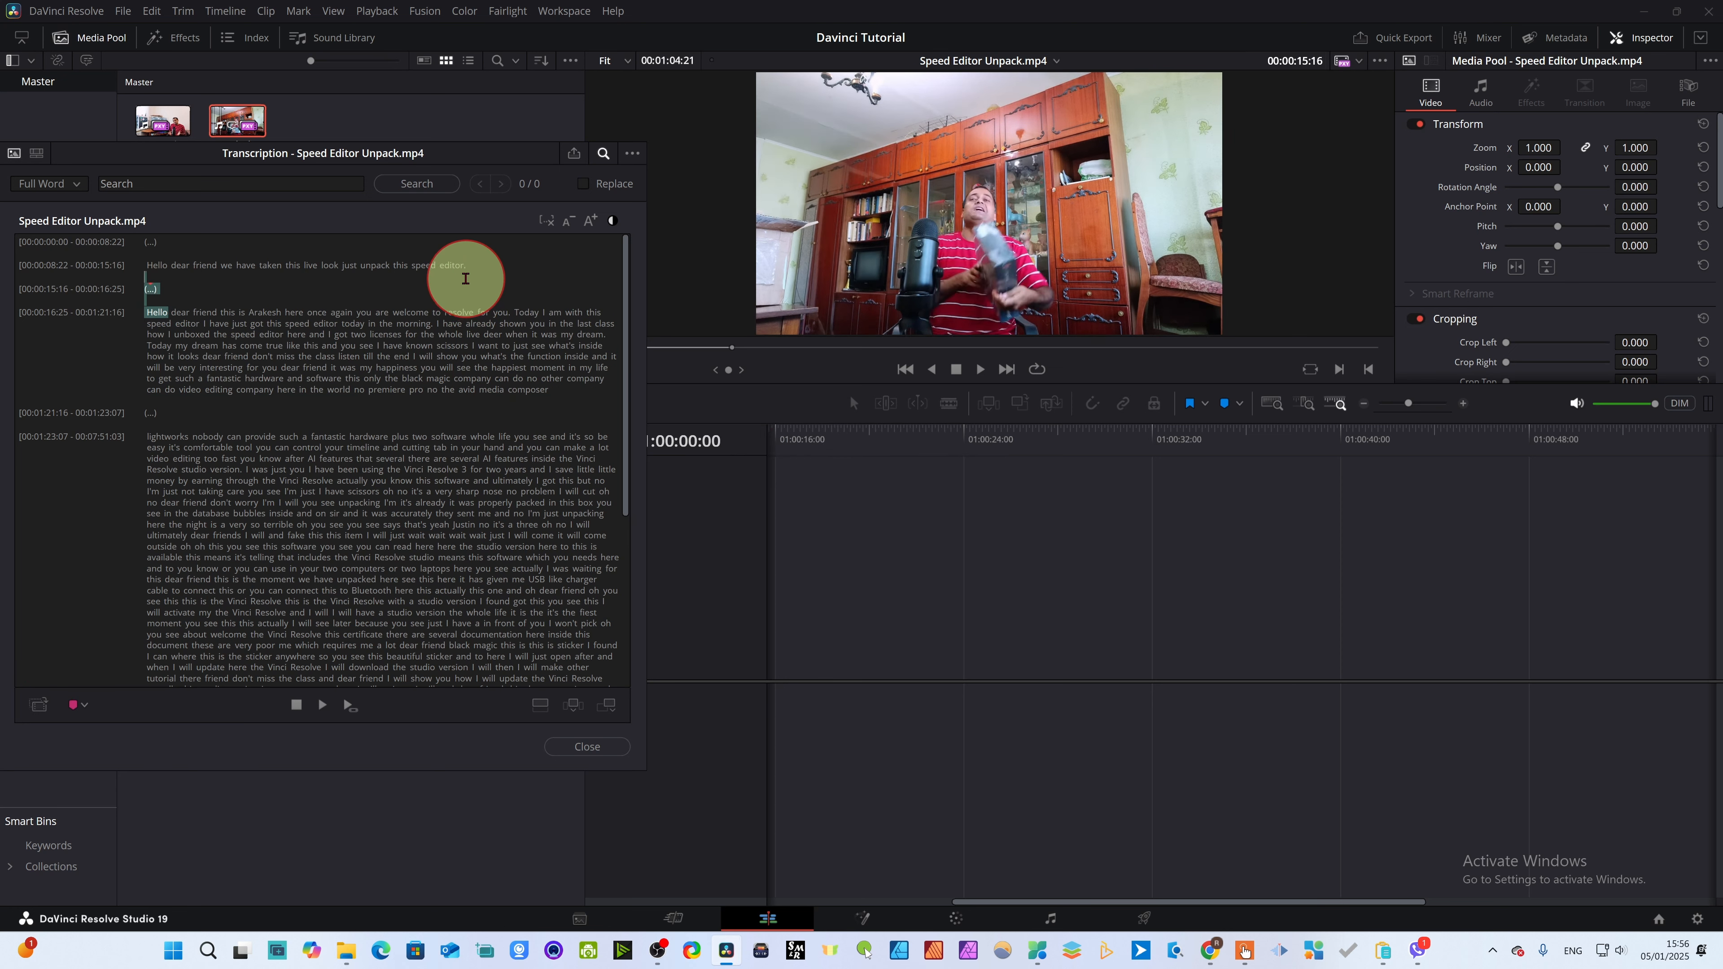
drag(465, 278, 506, 408)
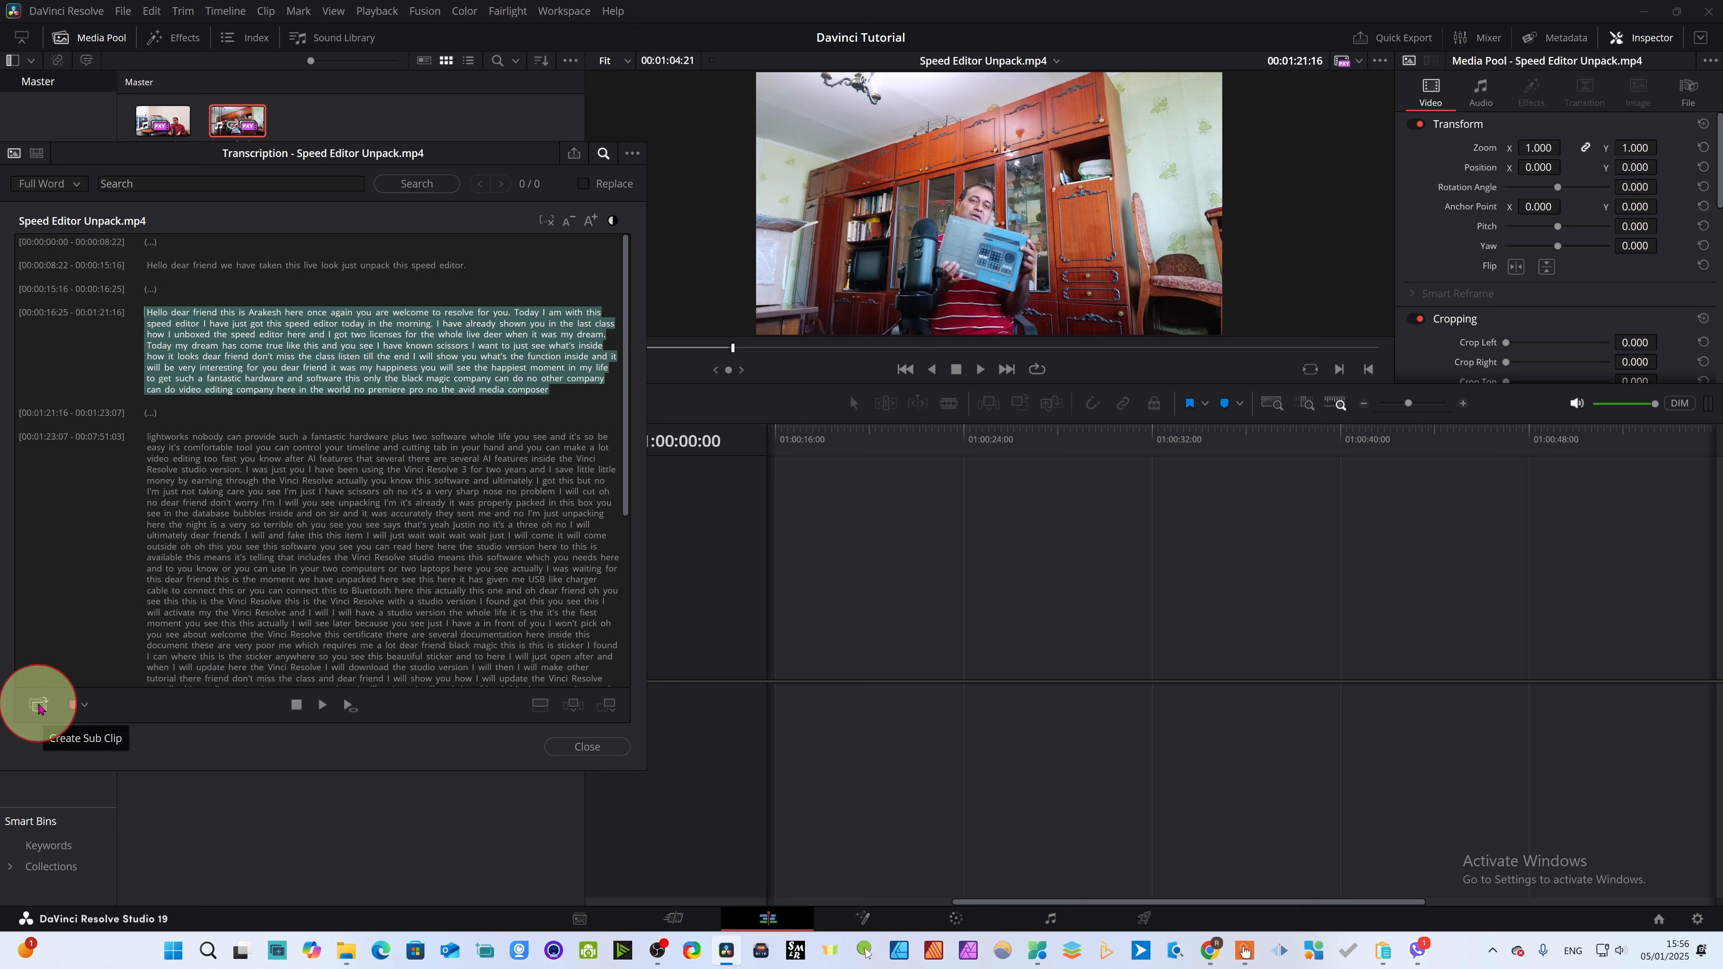
click(39, 706)
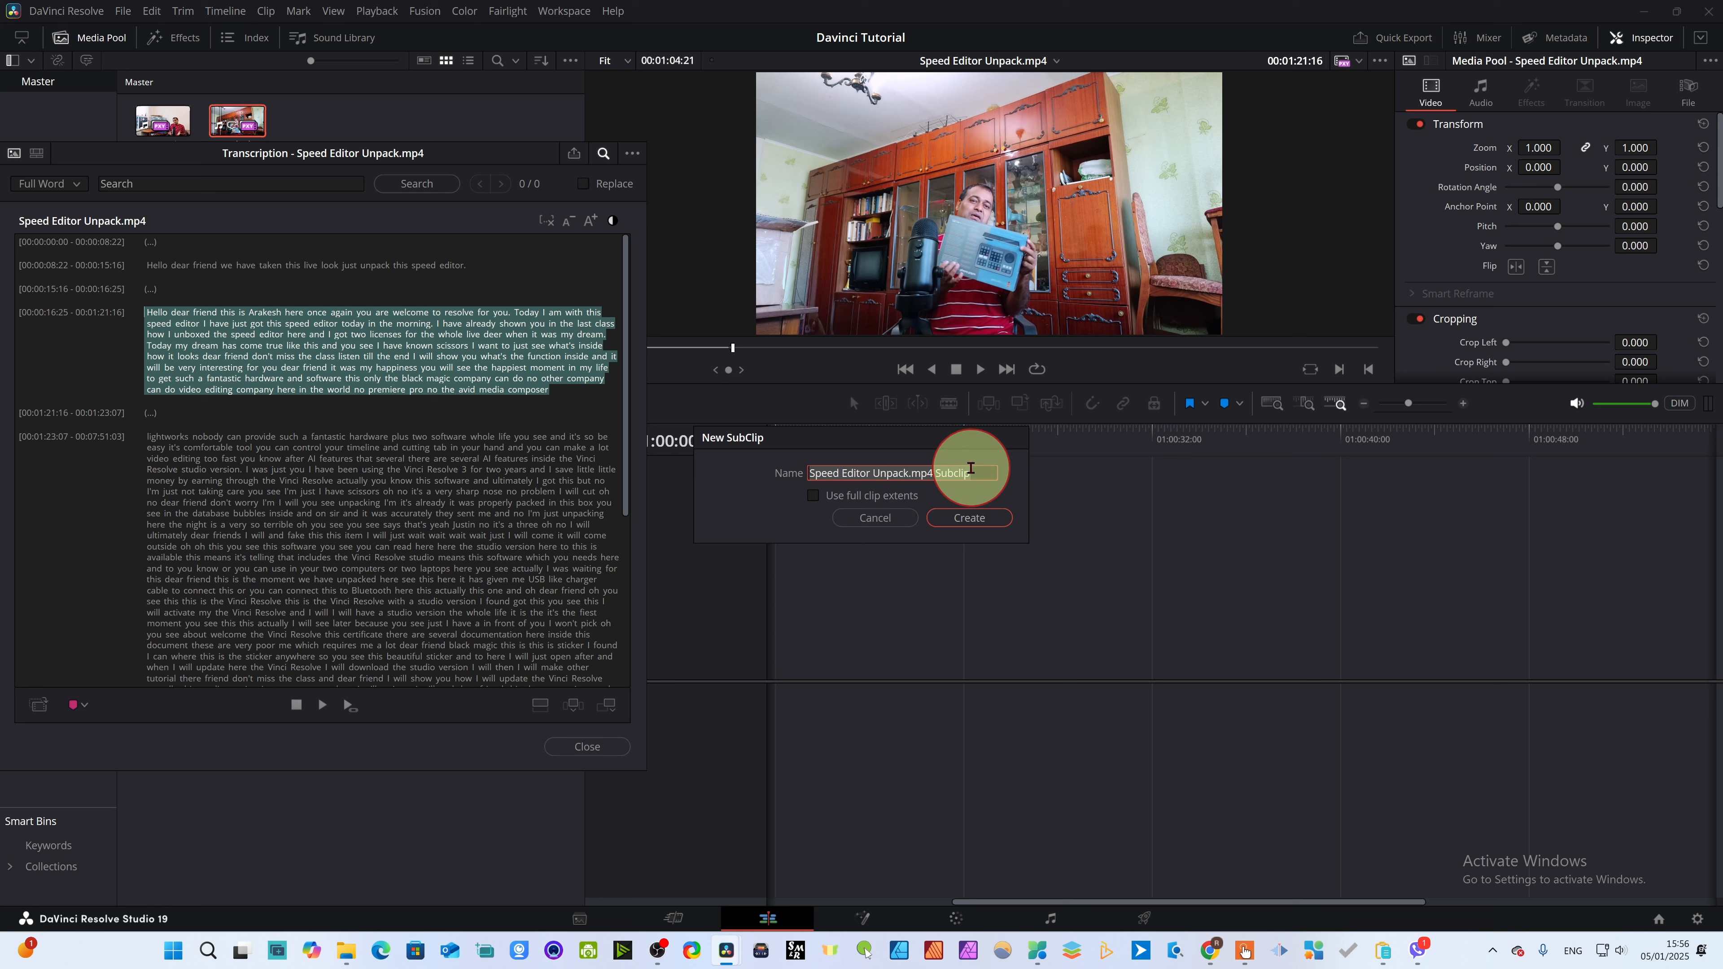
drag(973, 477, 891, 476)
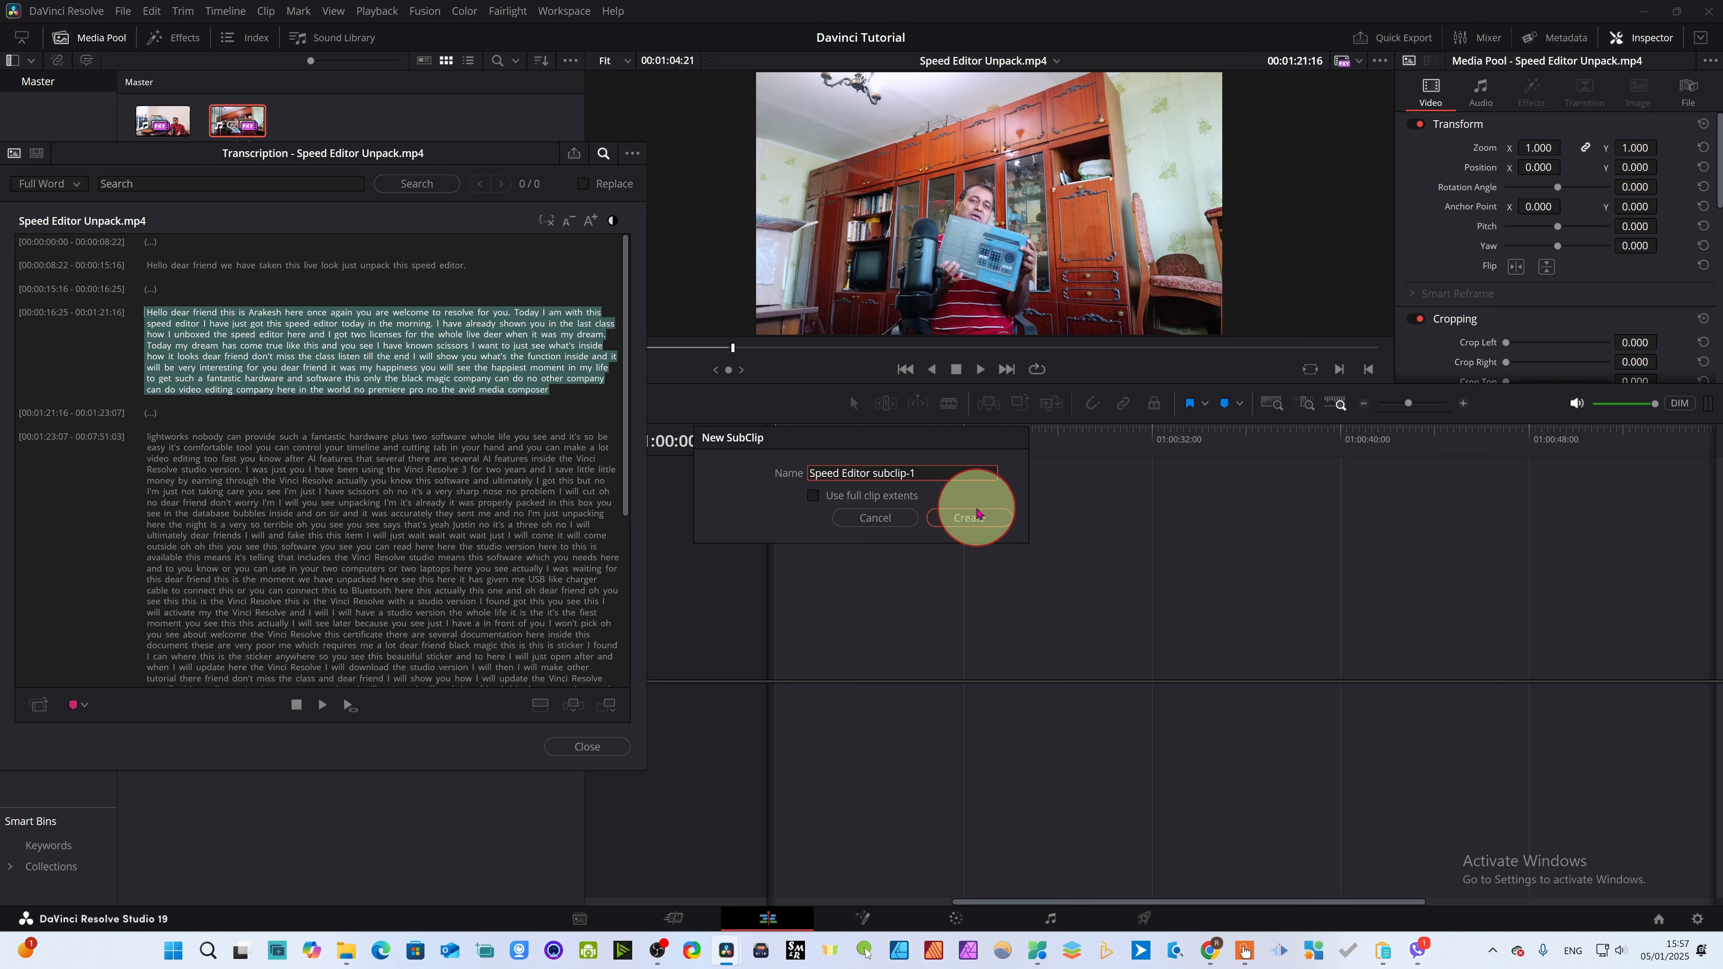
click(965, 519)
click(587, 758)
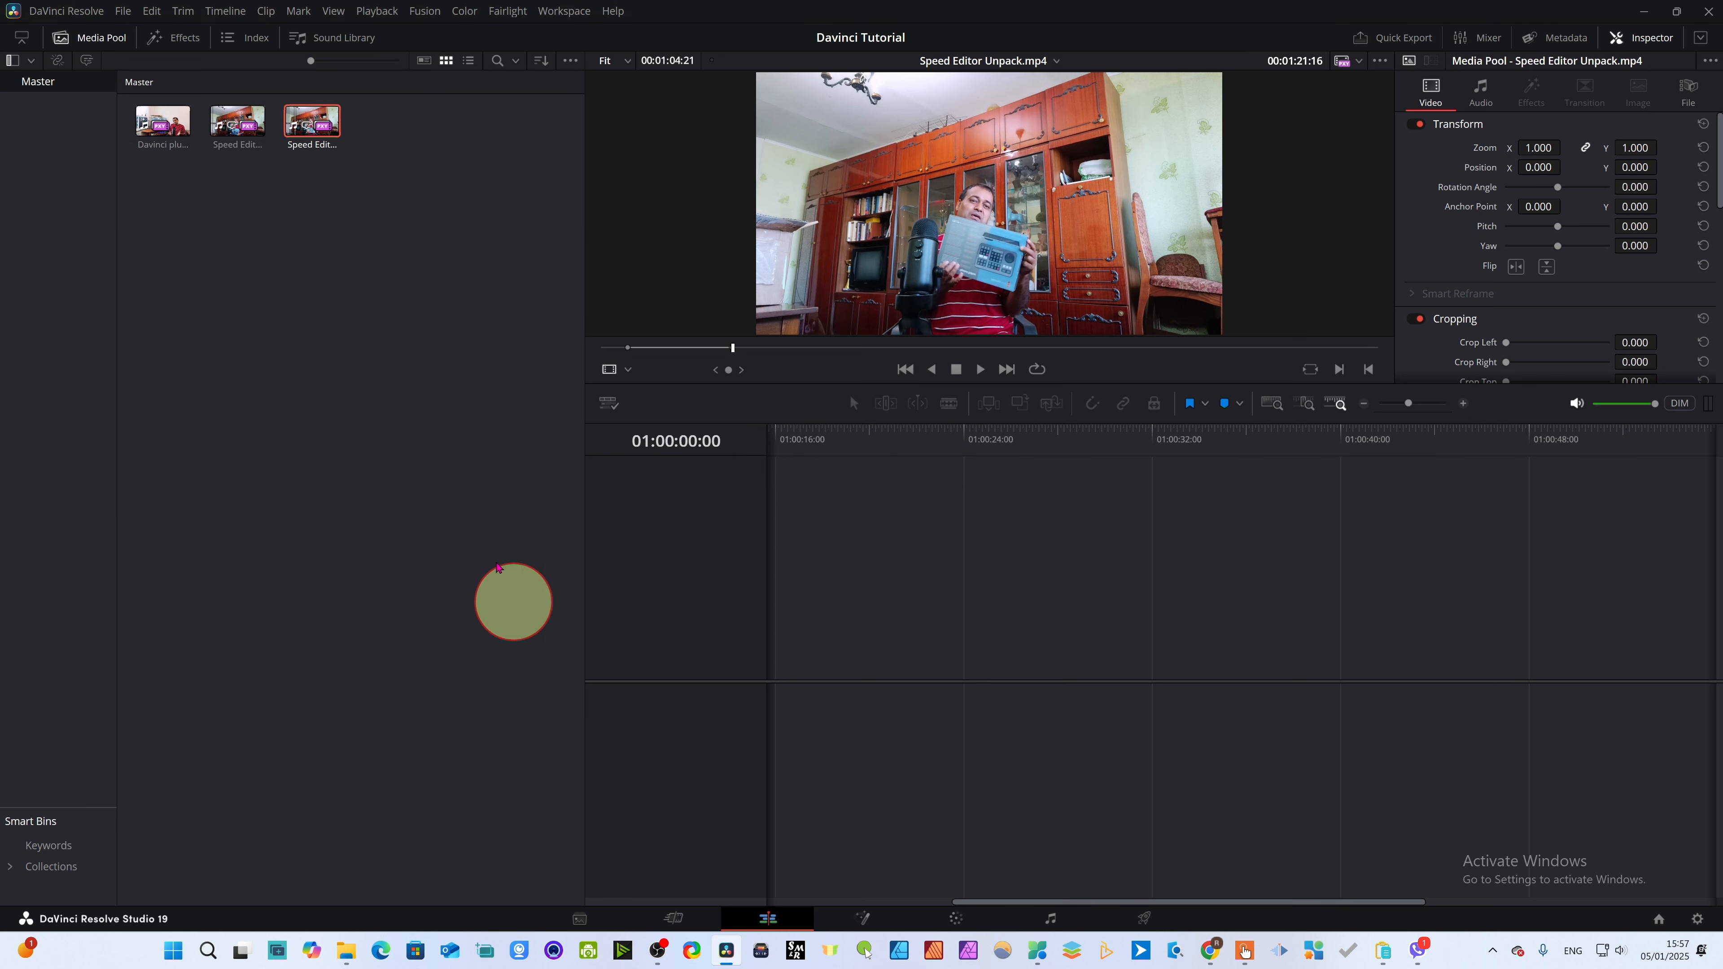
- Place Speed Editor subclip-1 at the start of a new timeline and play its beginning briefly
click(313, 127)
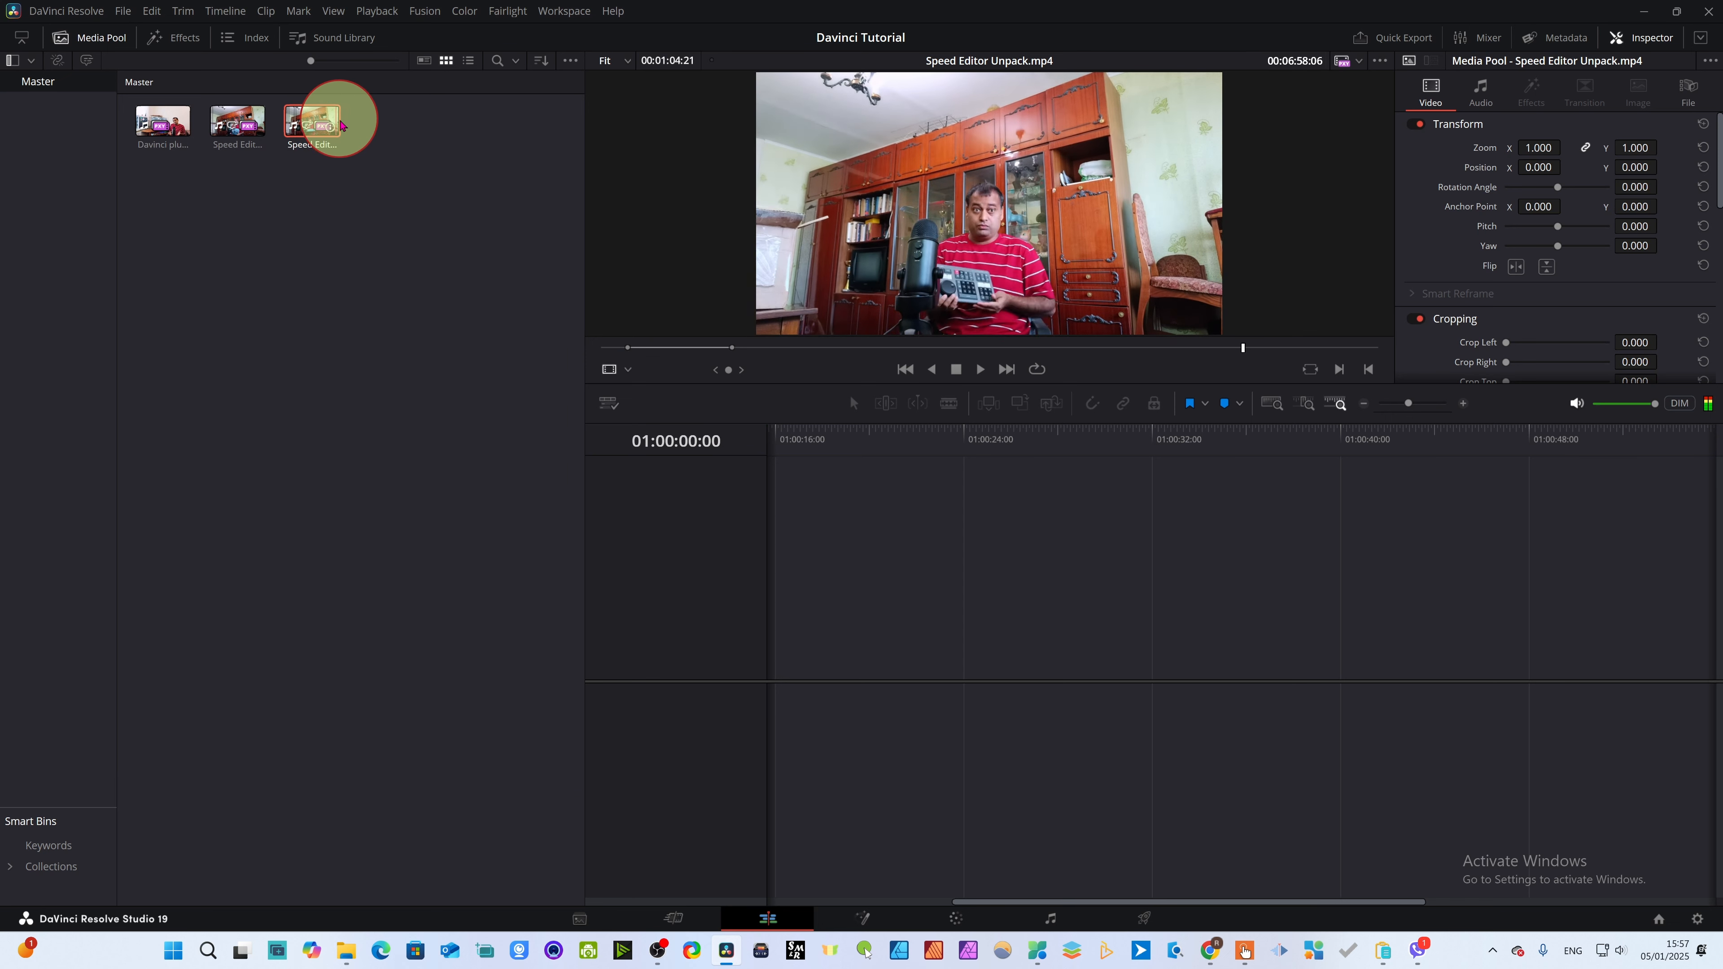
drag(307, 127, 758, 547)
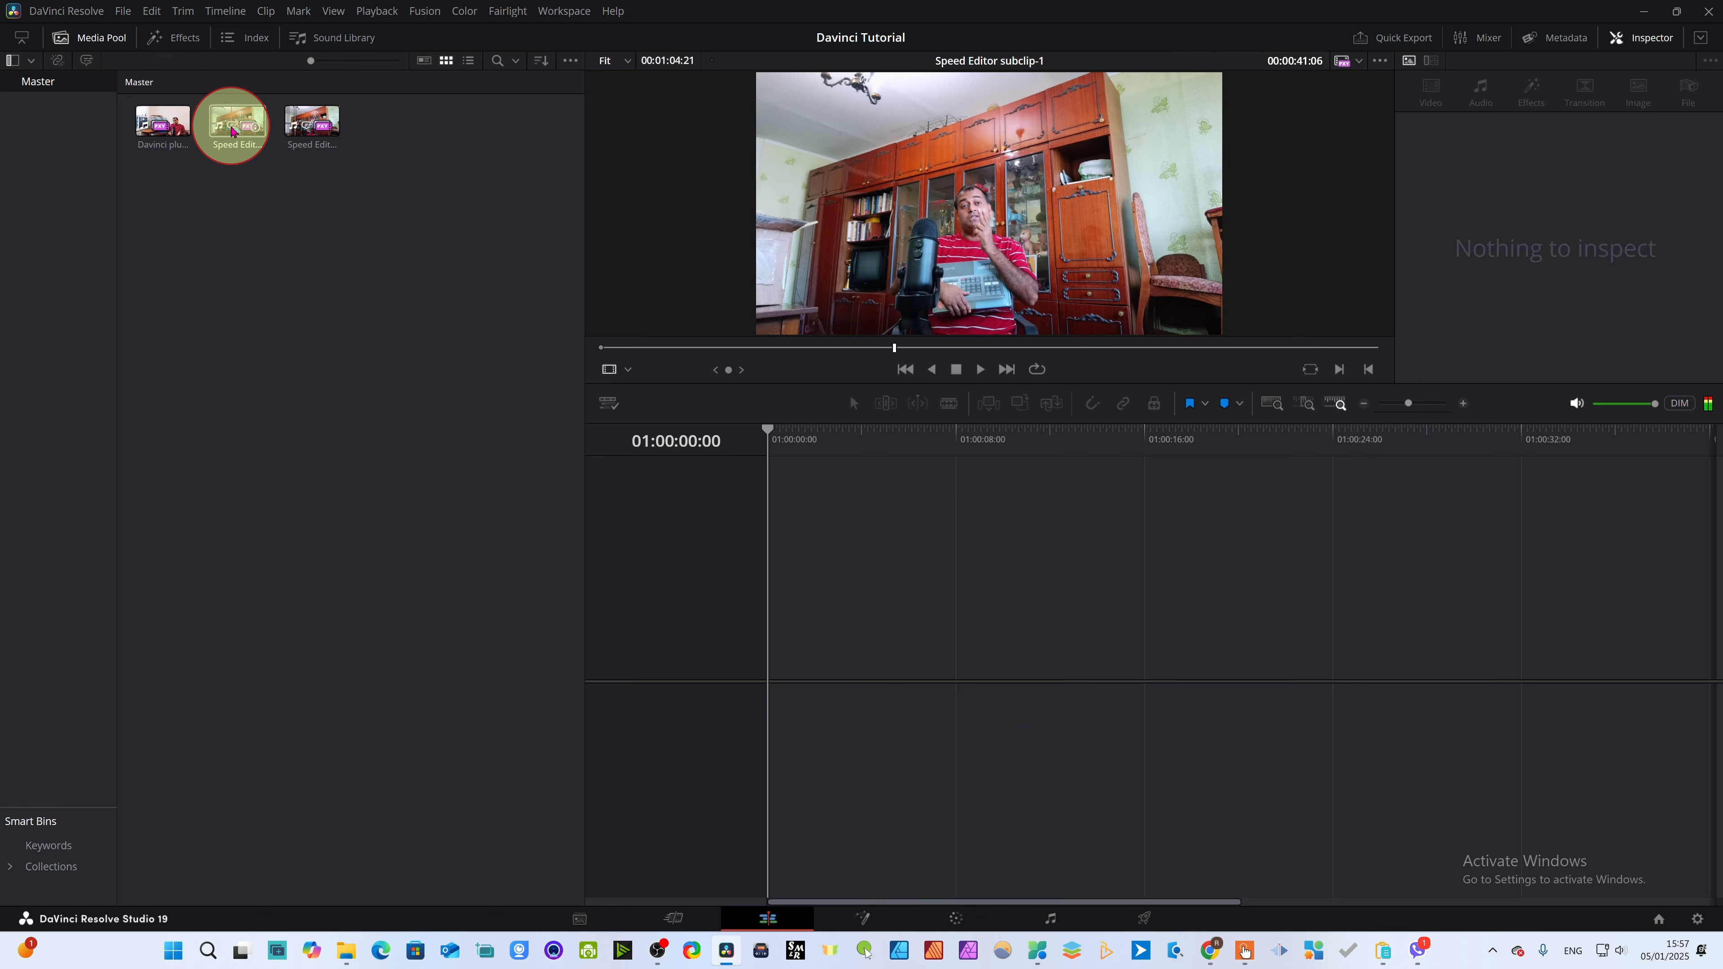
drag(230, 126, 763, 678)
click(981, 369)
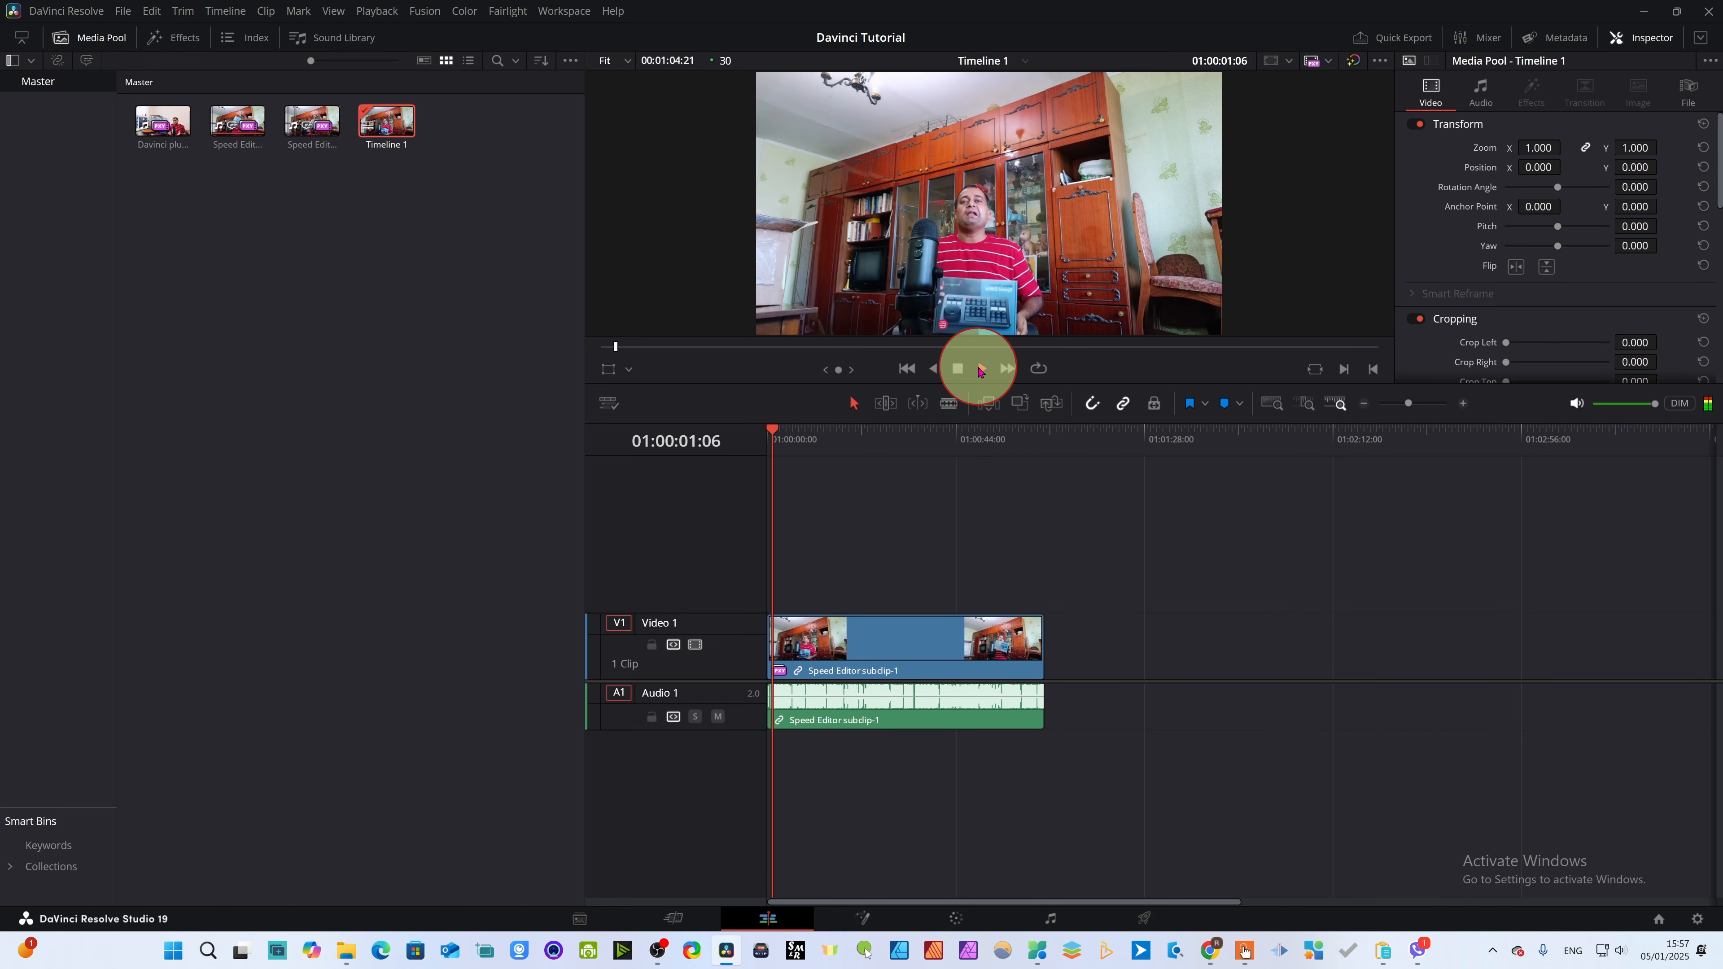
click(959, 374)
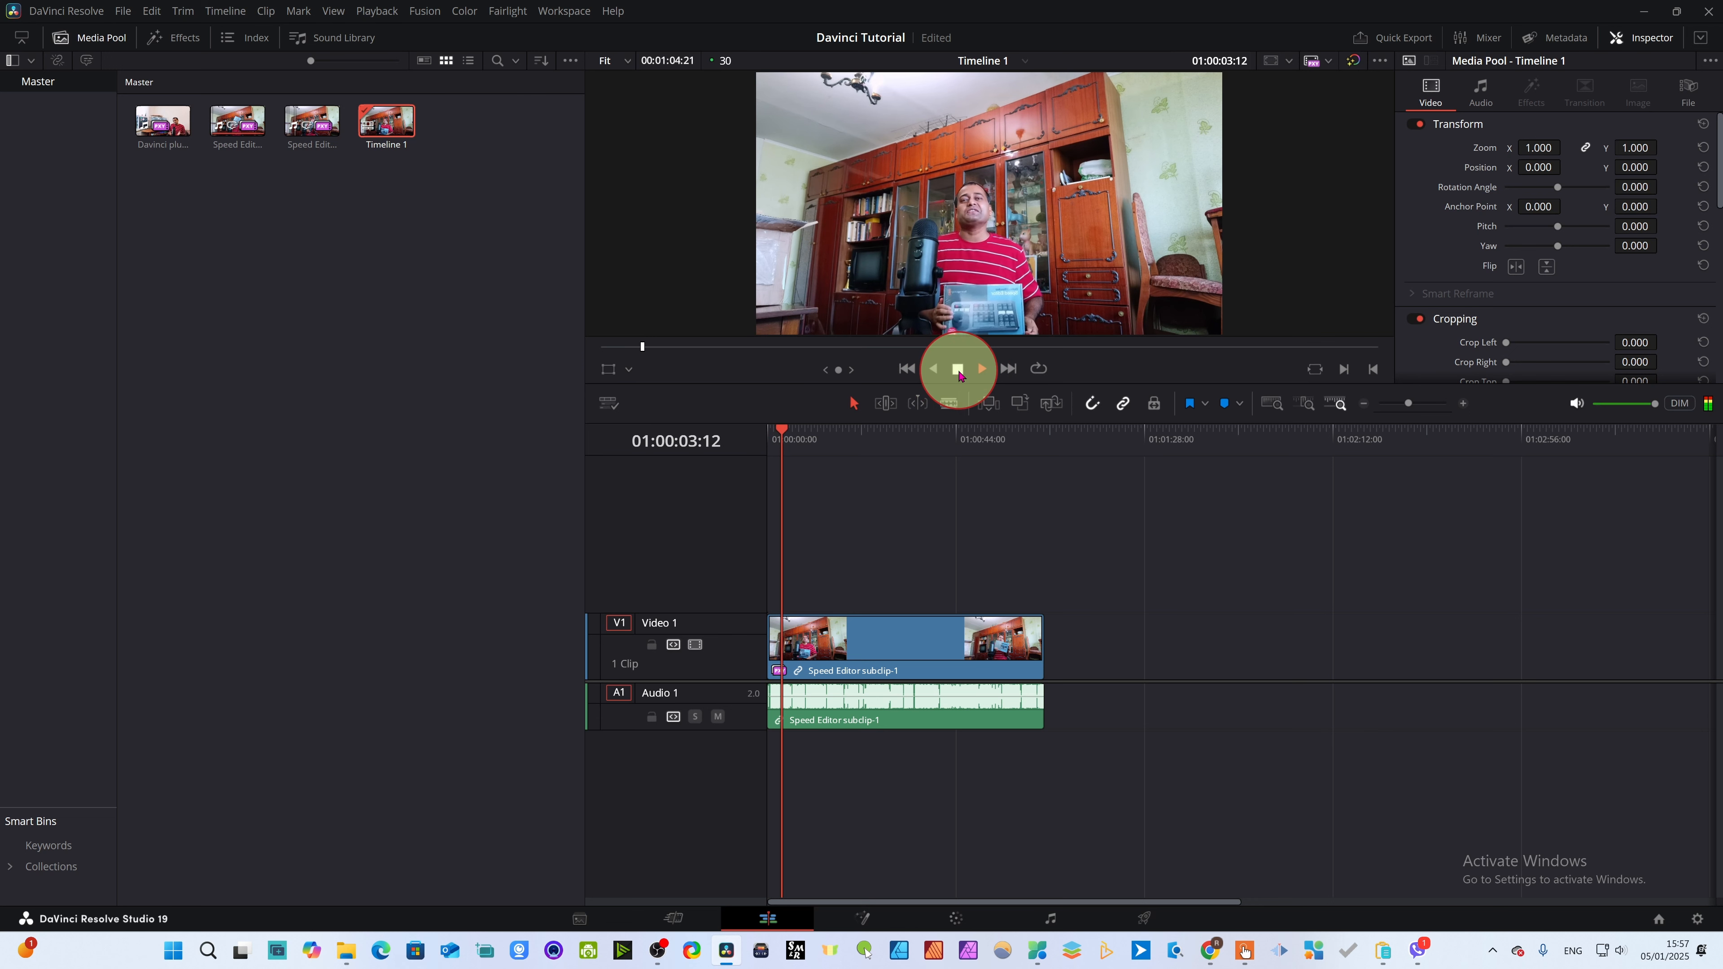
- Remove Speed Editor subclip-1 and its timeline, and reopen the transcription of Speed Editor Unpack.mp4
click(237, 136)
click(899, 666)
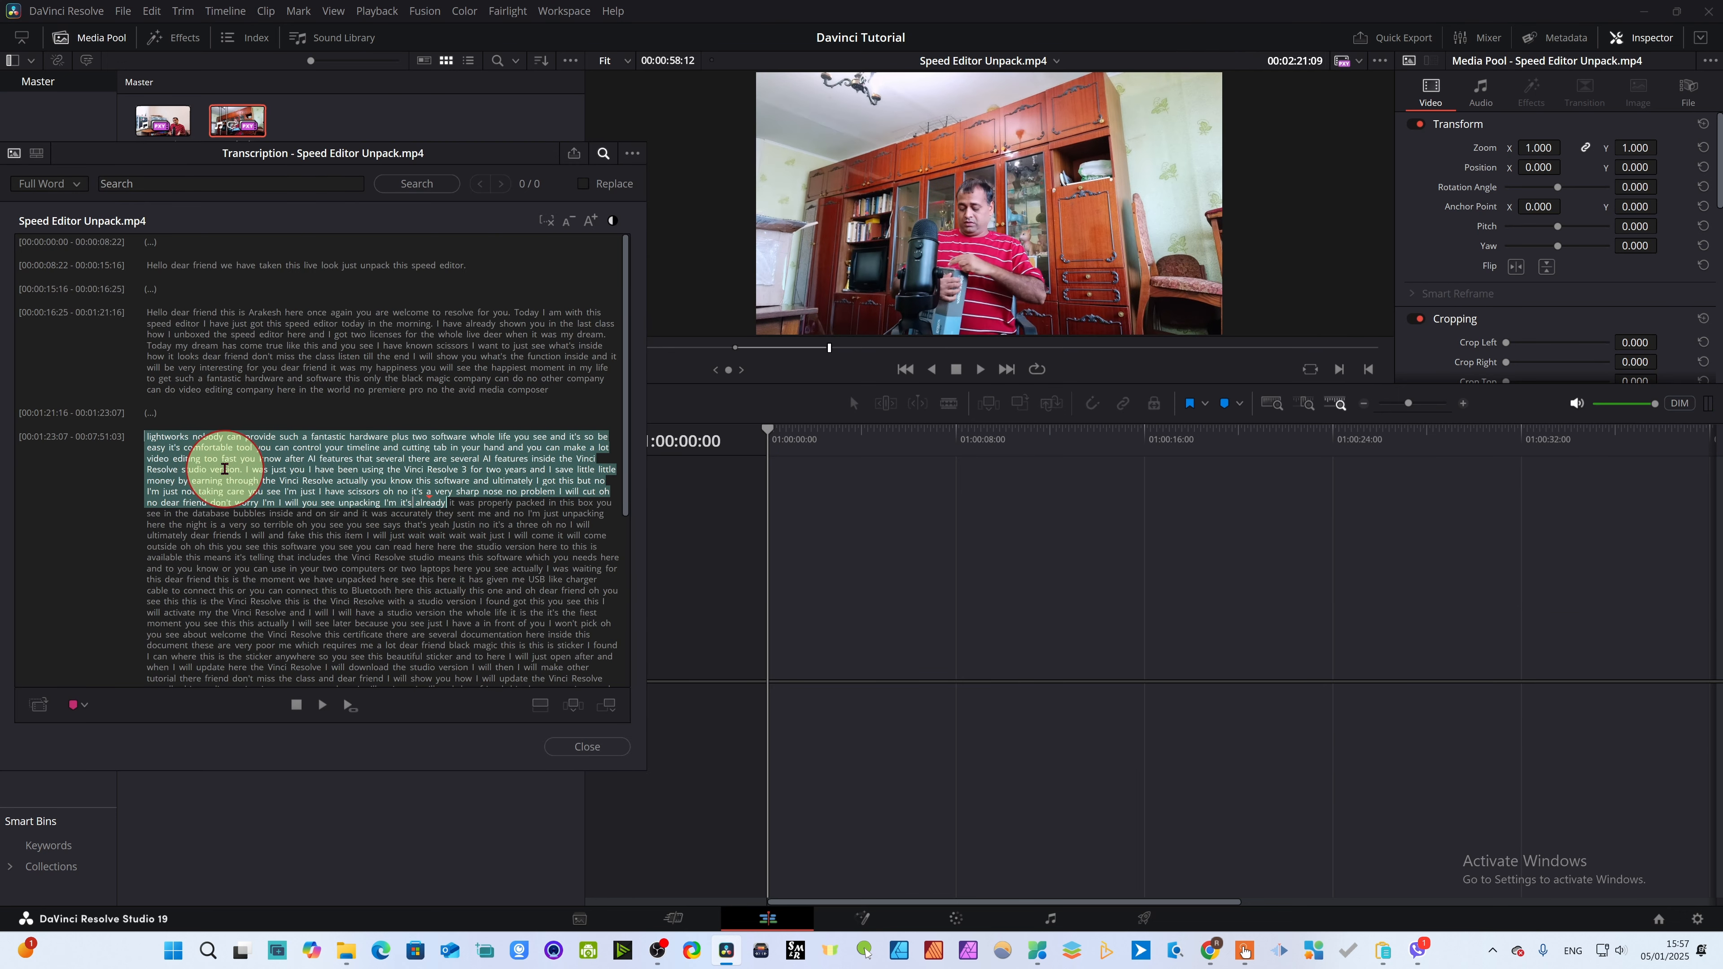
click(225, 469)
click(280, 533)
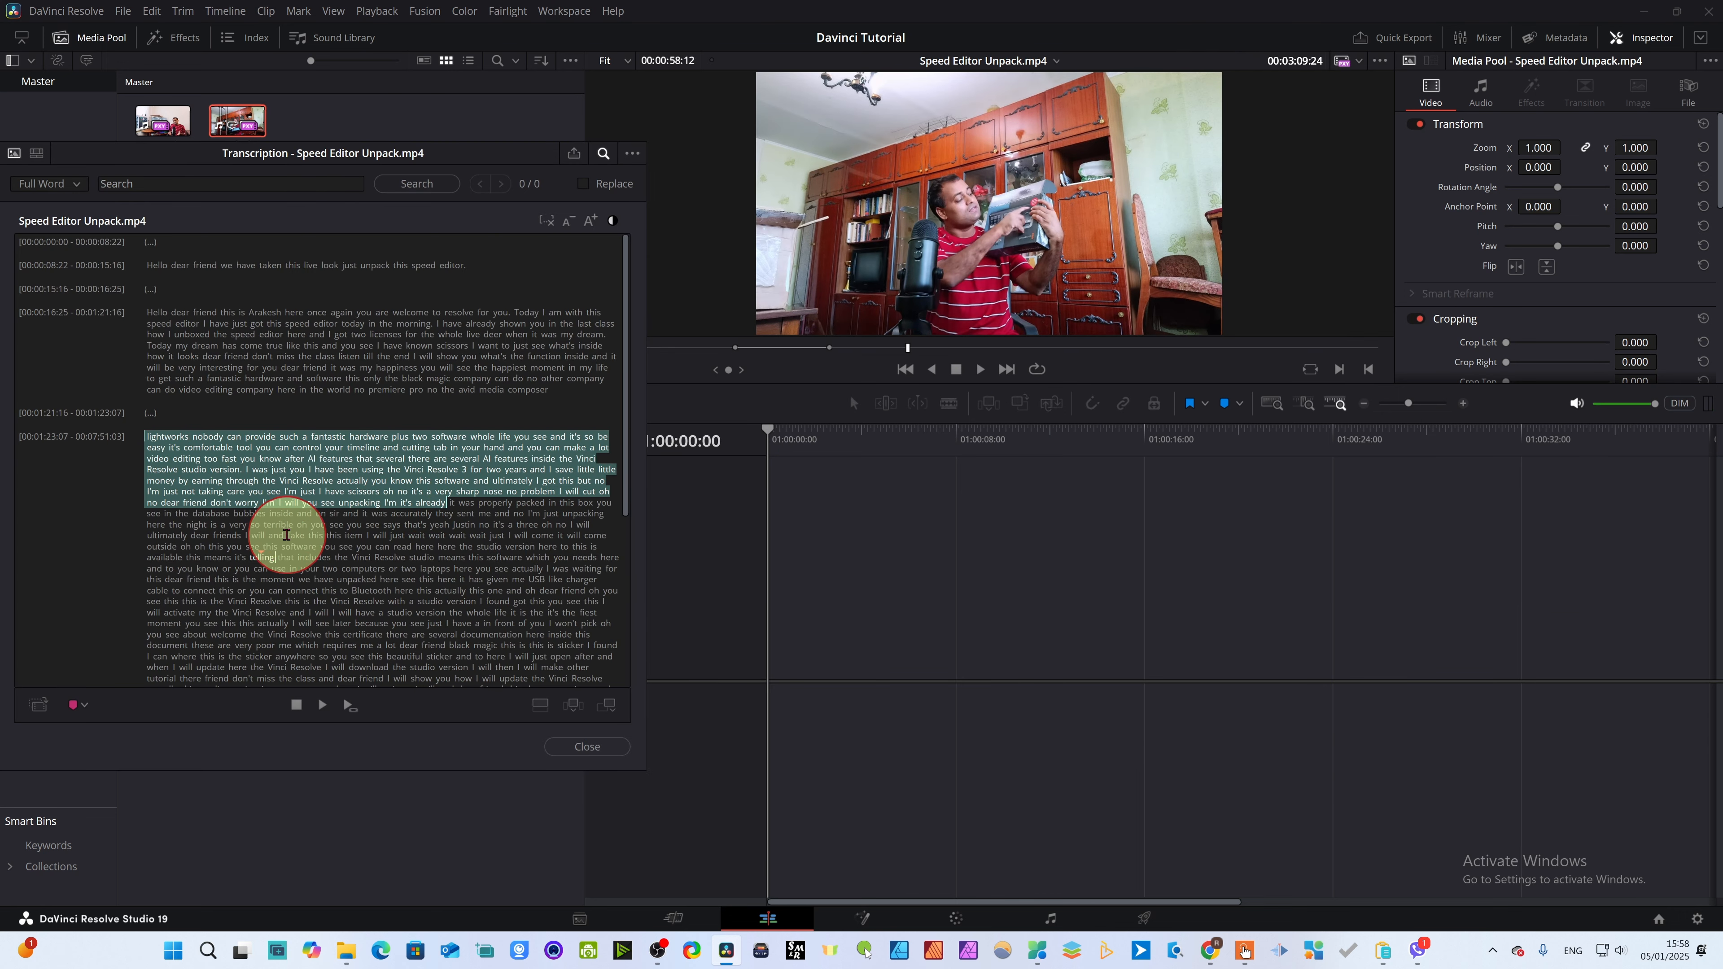
- Place the transcript sentence "Hello dear friend we have taken this live look just unpack this speed editor." on a new timeline
drag(218, 319, 468, 264)
click(151, 272)
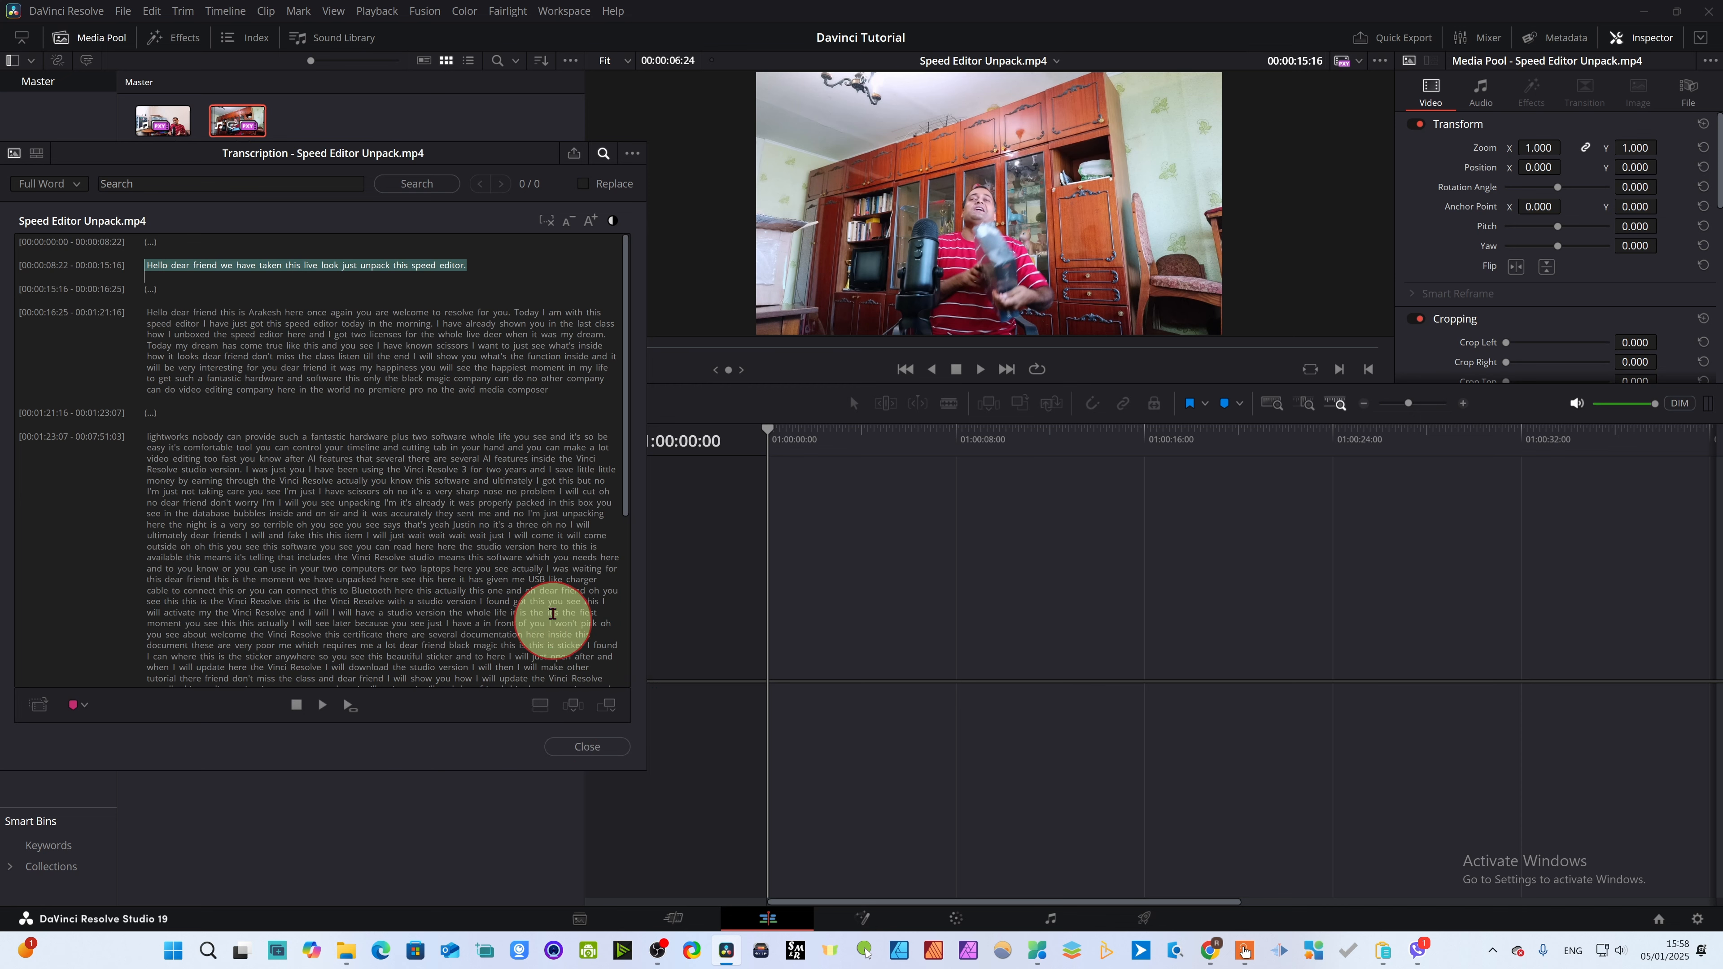
drag(109, 155, 228, 224)
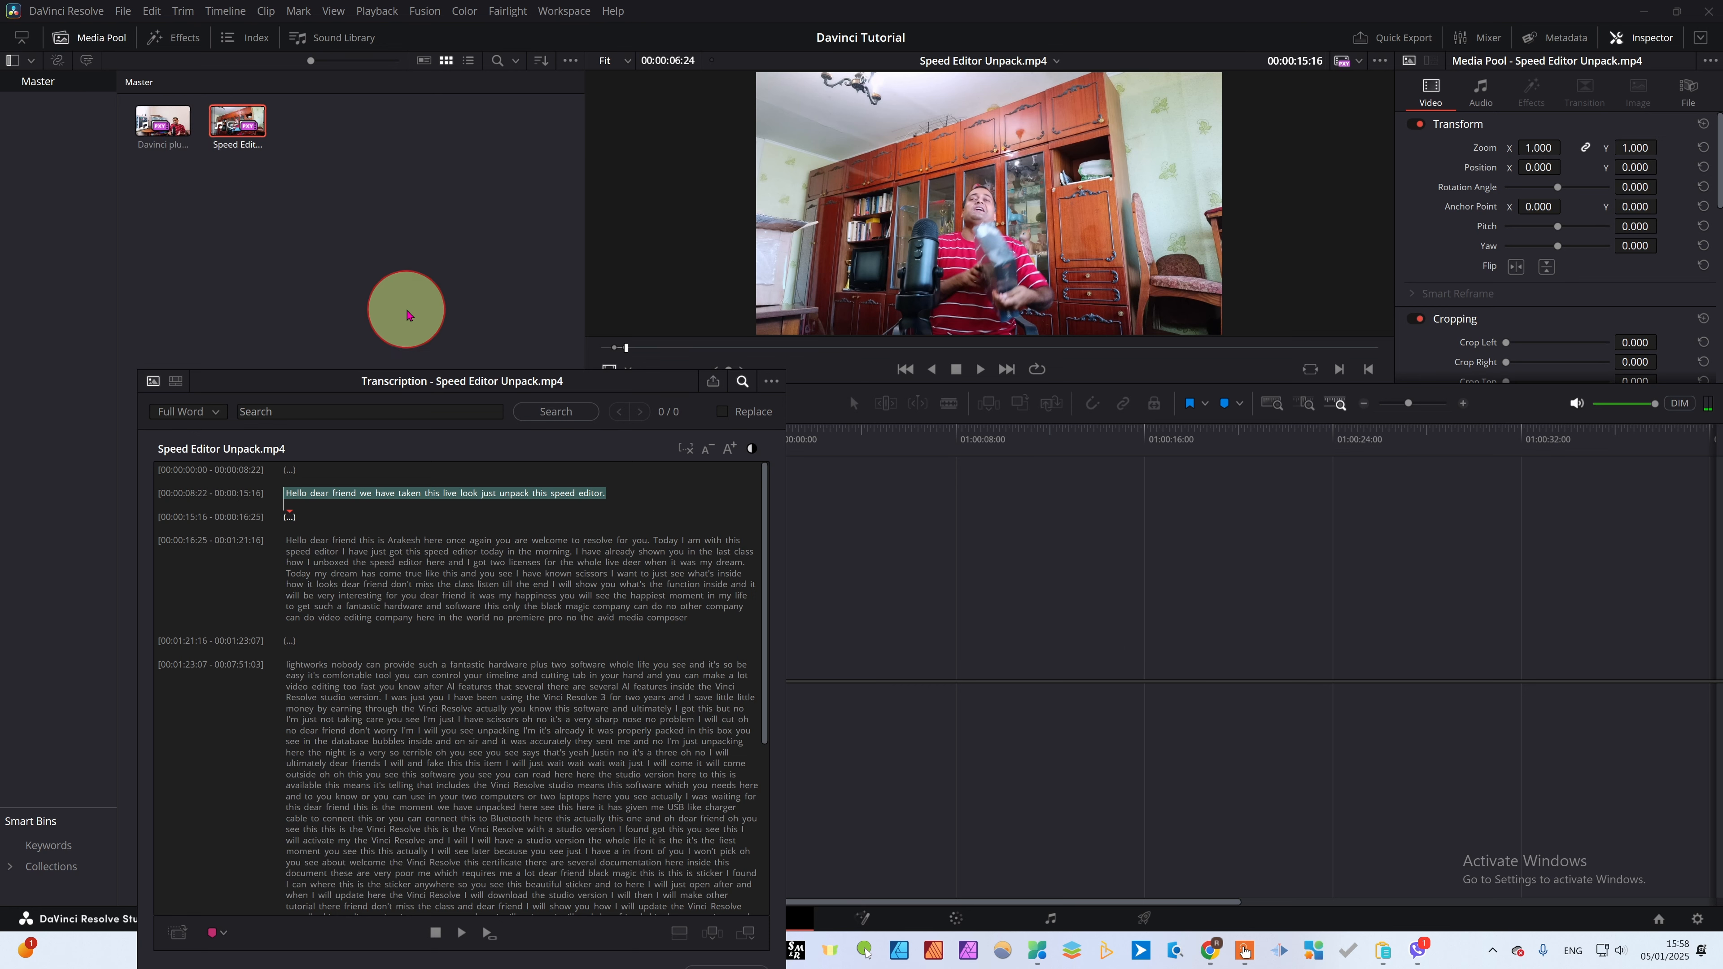
drag(313, 387, 170, 221)
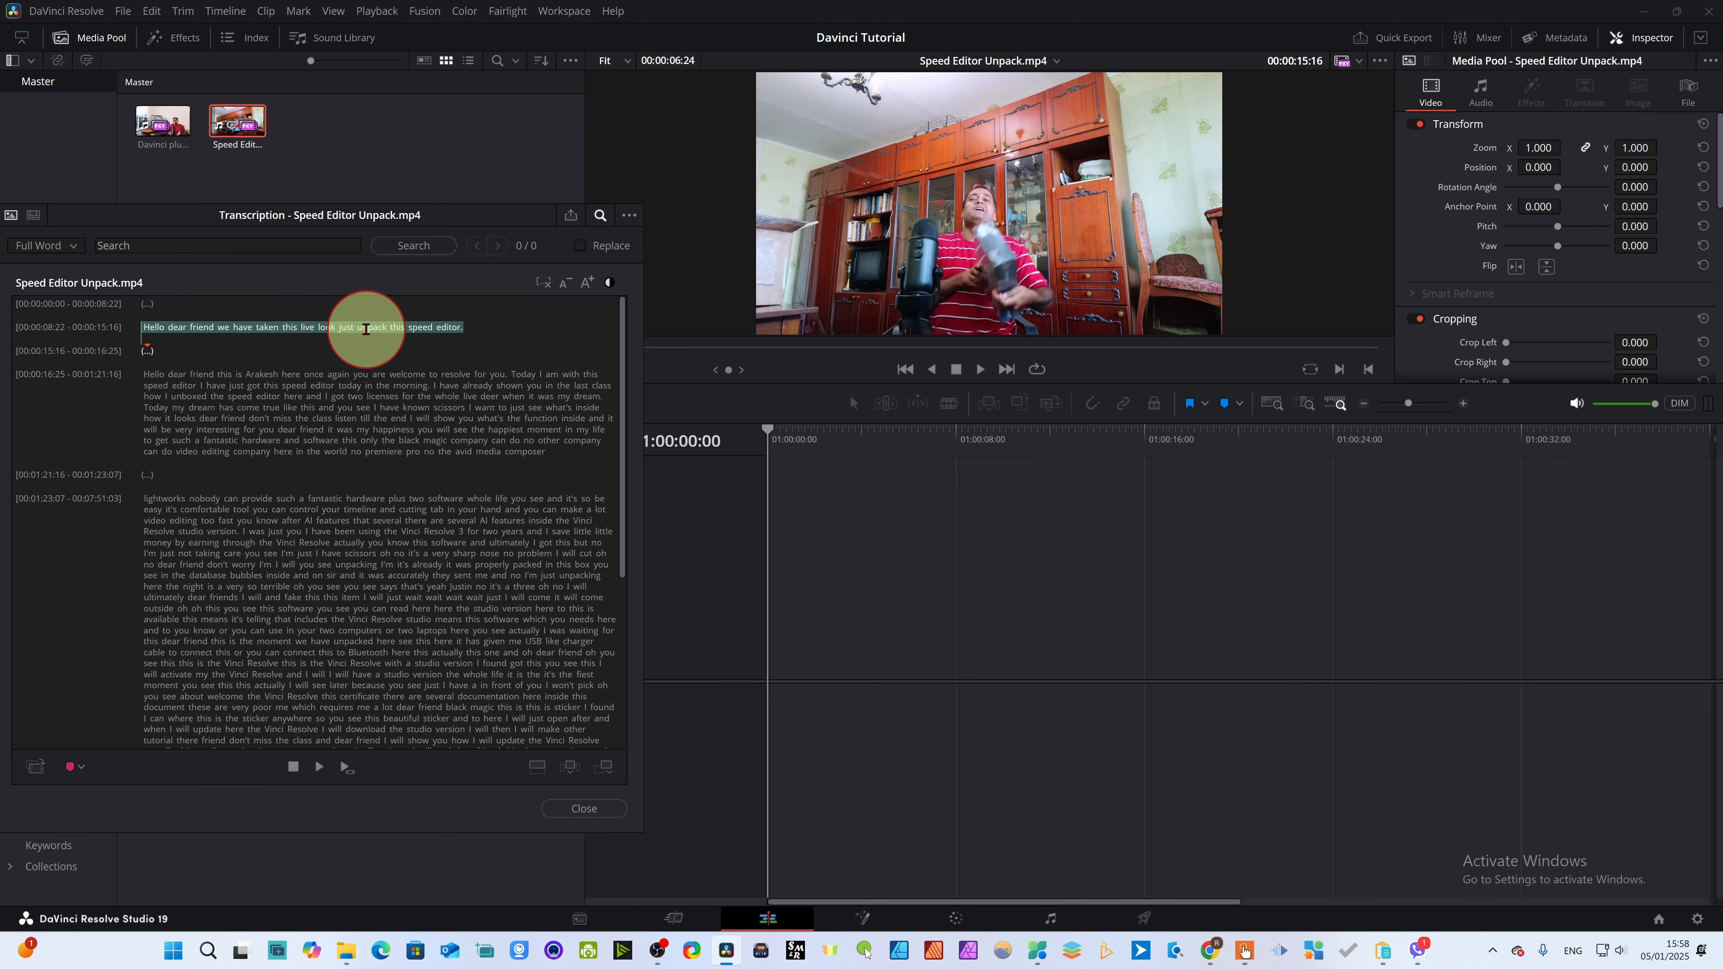
click(571, 769)
- Check the start and end of the newly placed clip on the timeline, and close the transcription window
mouse_move(796, 446)
mouse_down()
mouse_move(783, 442)
mouse_move(797, 448)
mouse_up()
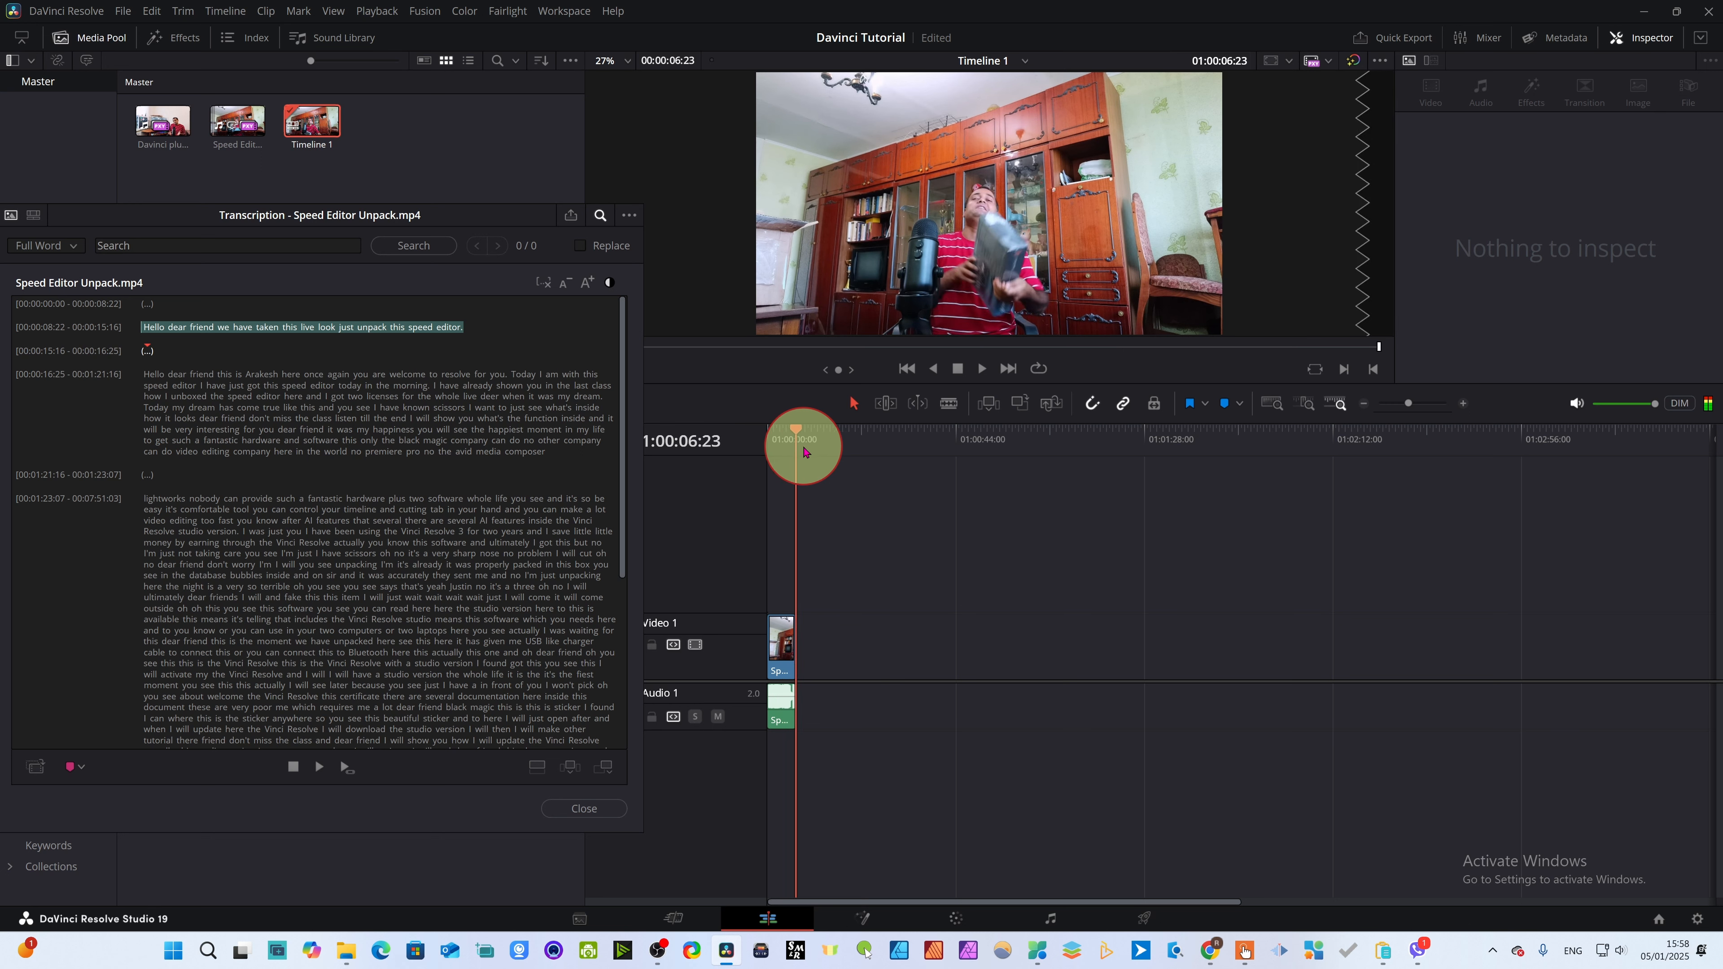
click(769, 448)
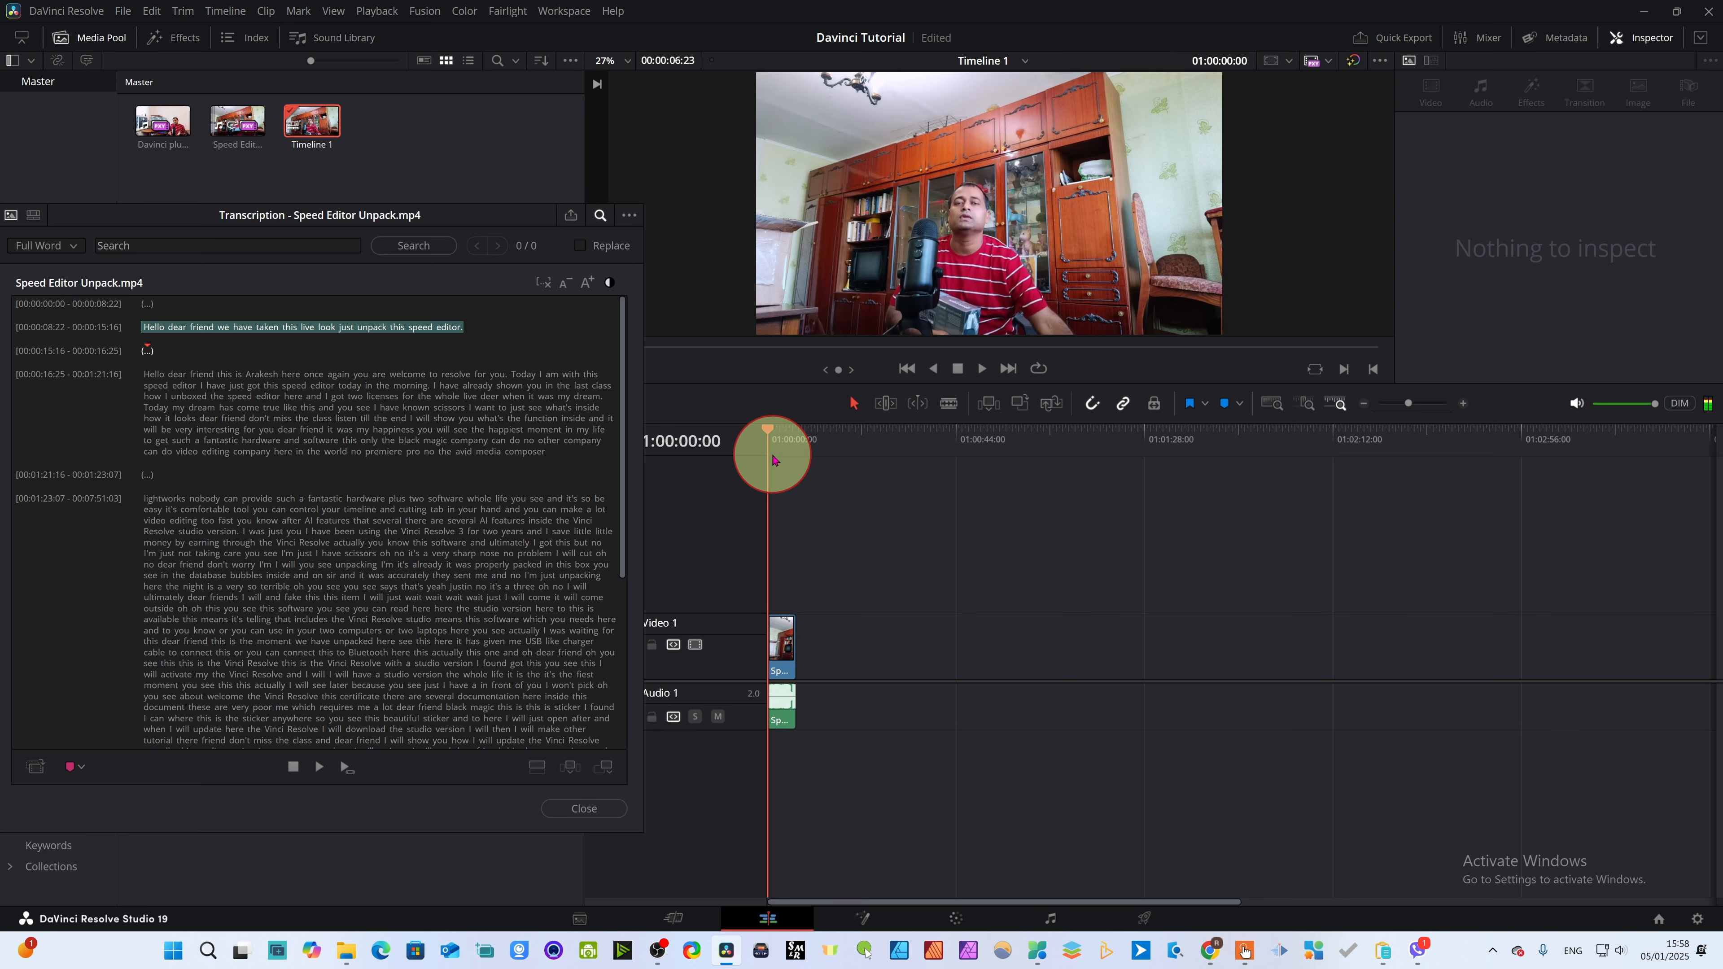
click(595, 808)
click(797, 451)
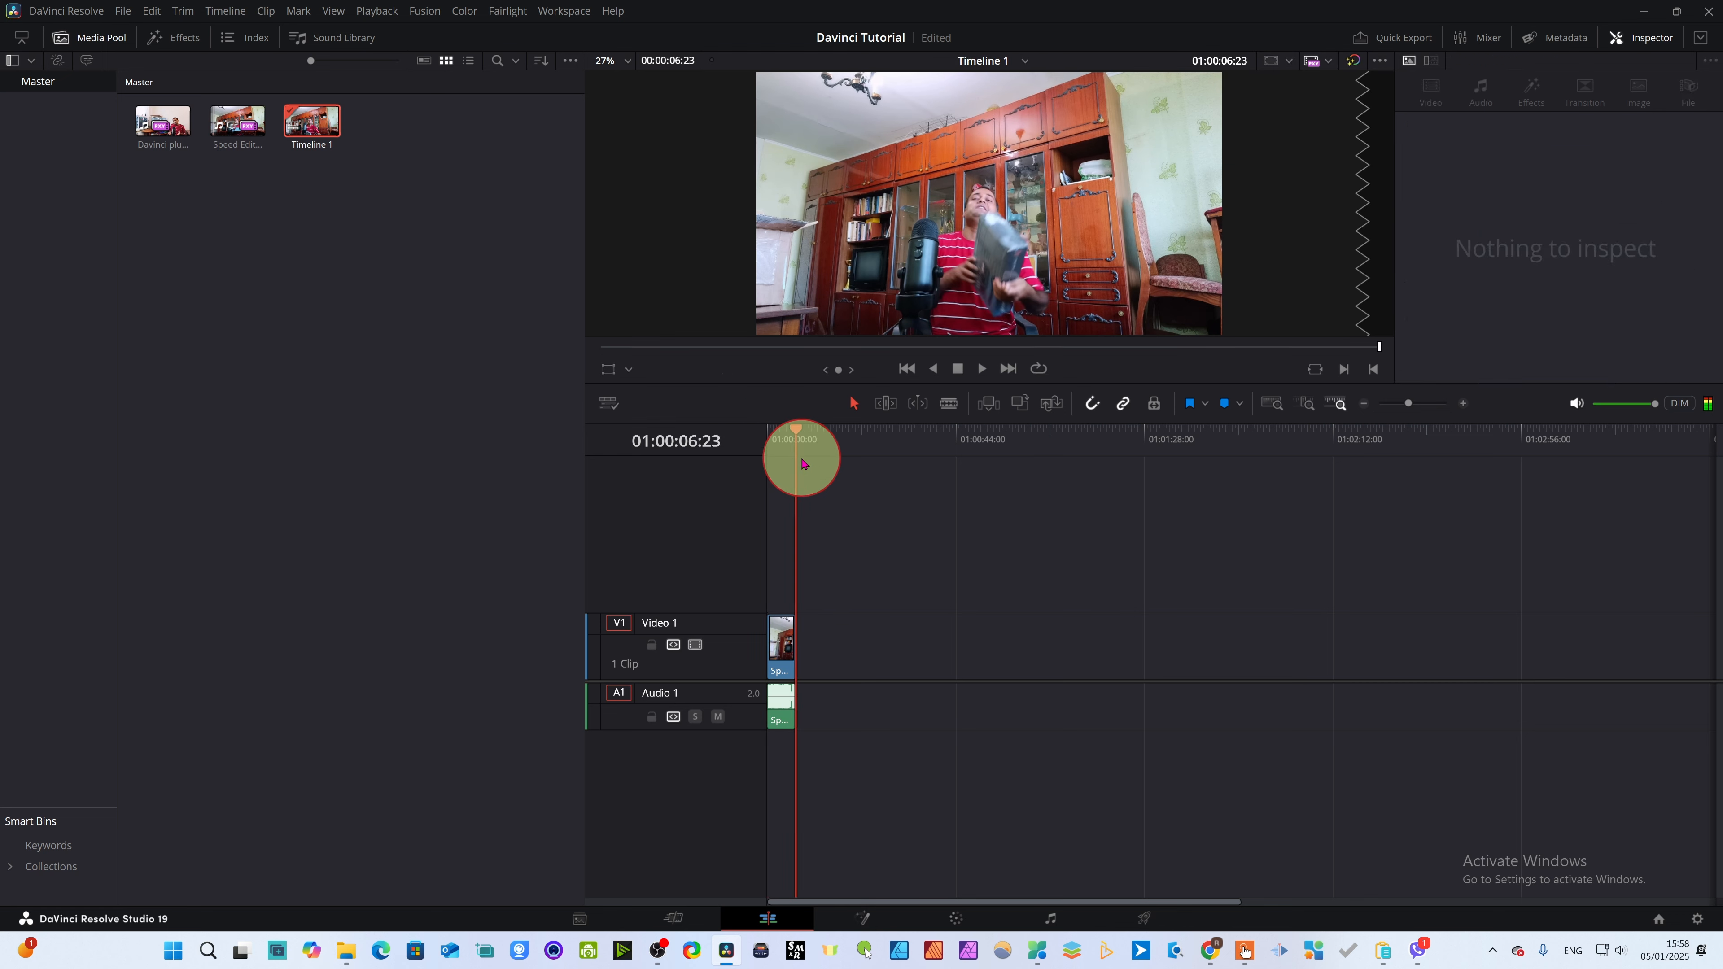
- Open the audio transcription of Davinci plugin in-out.mp4 from the media pool
click(160, 122)
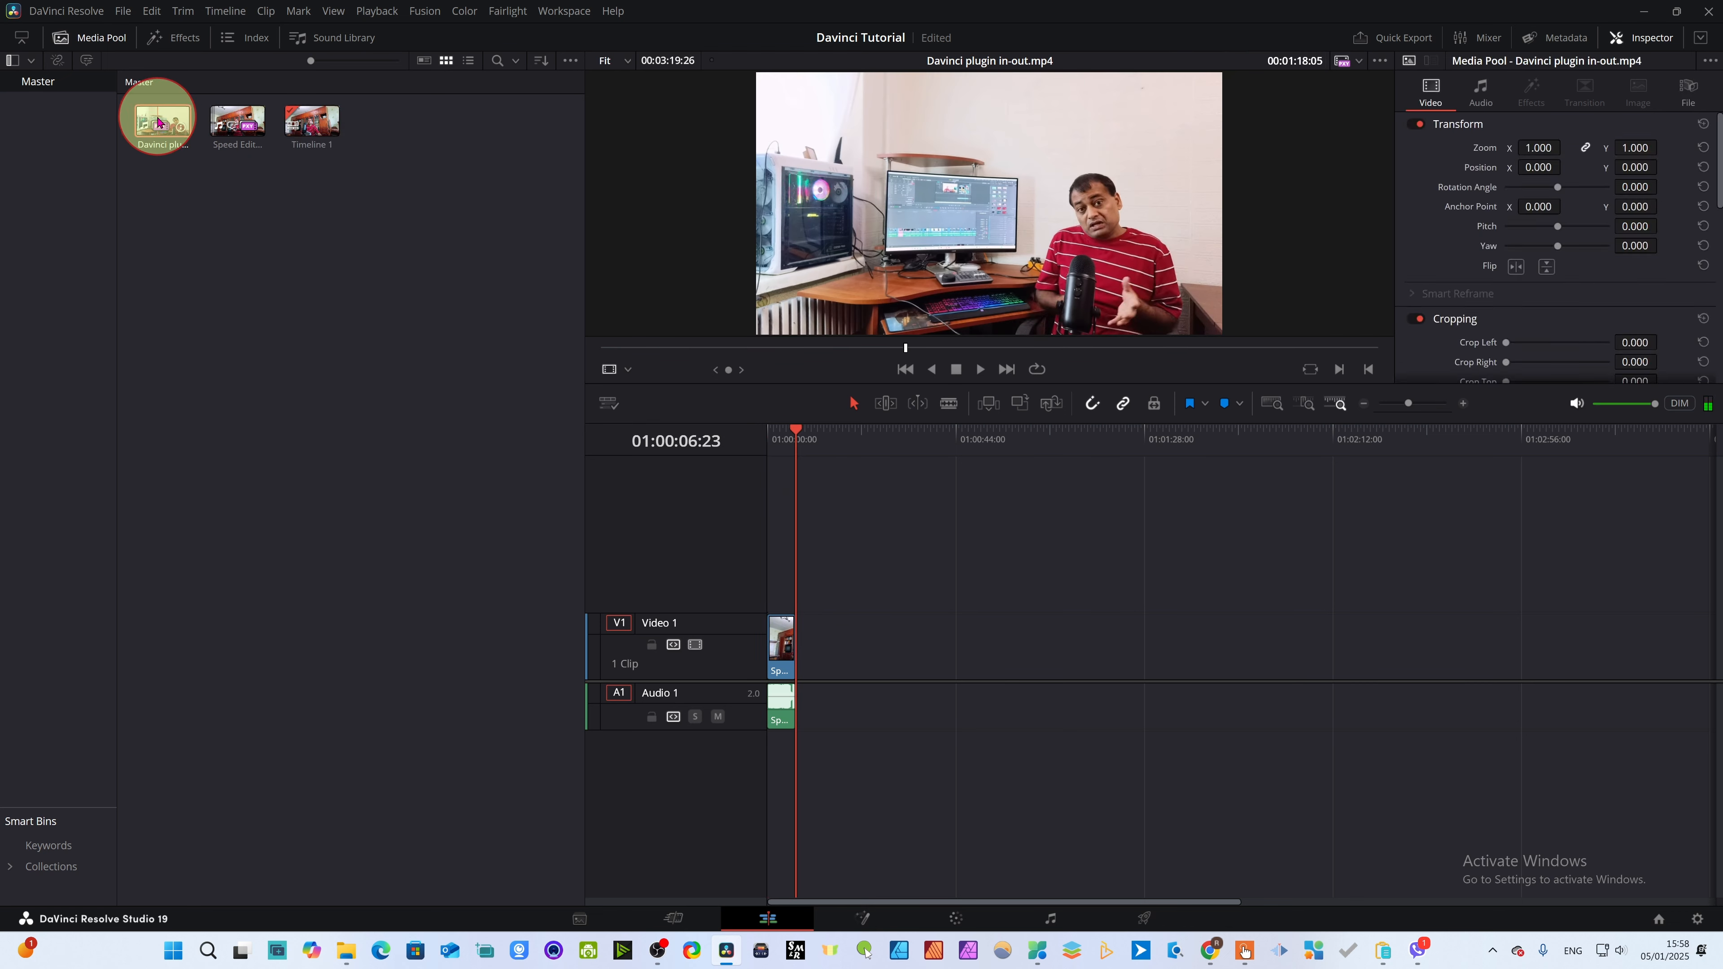
right_click(160, 122)
mouse_move(403, 400)
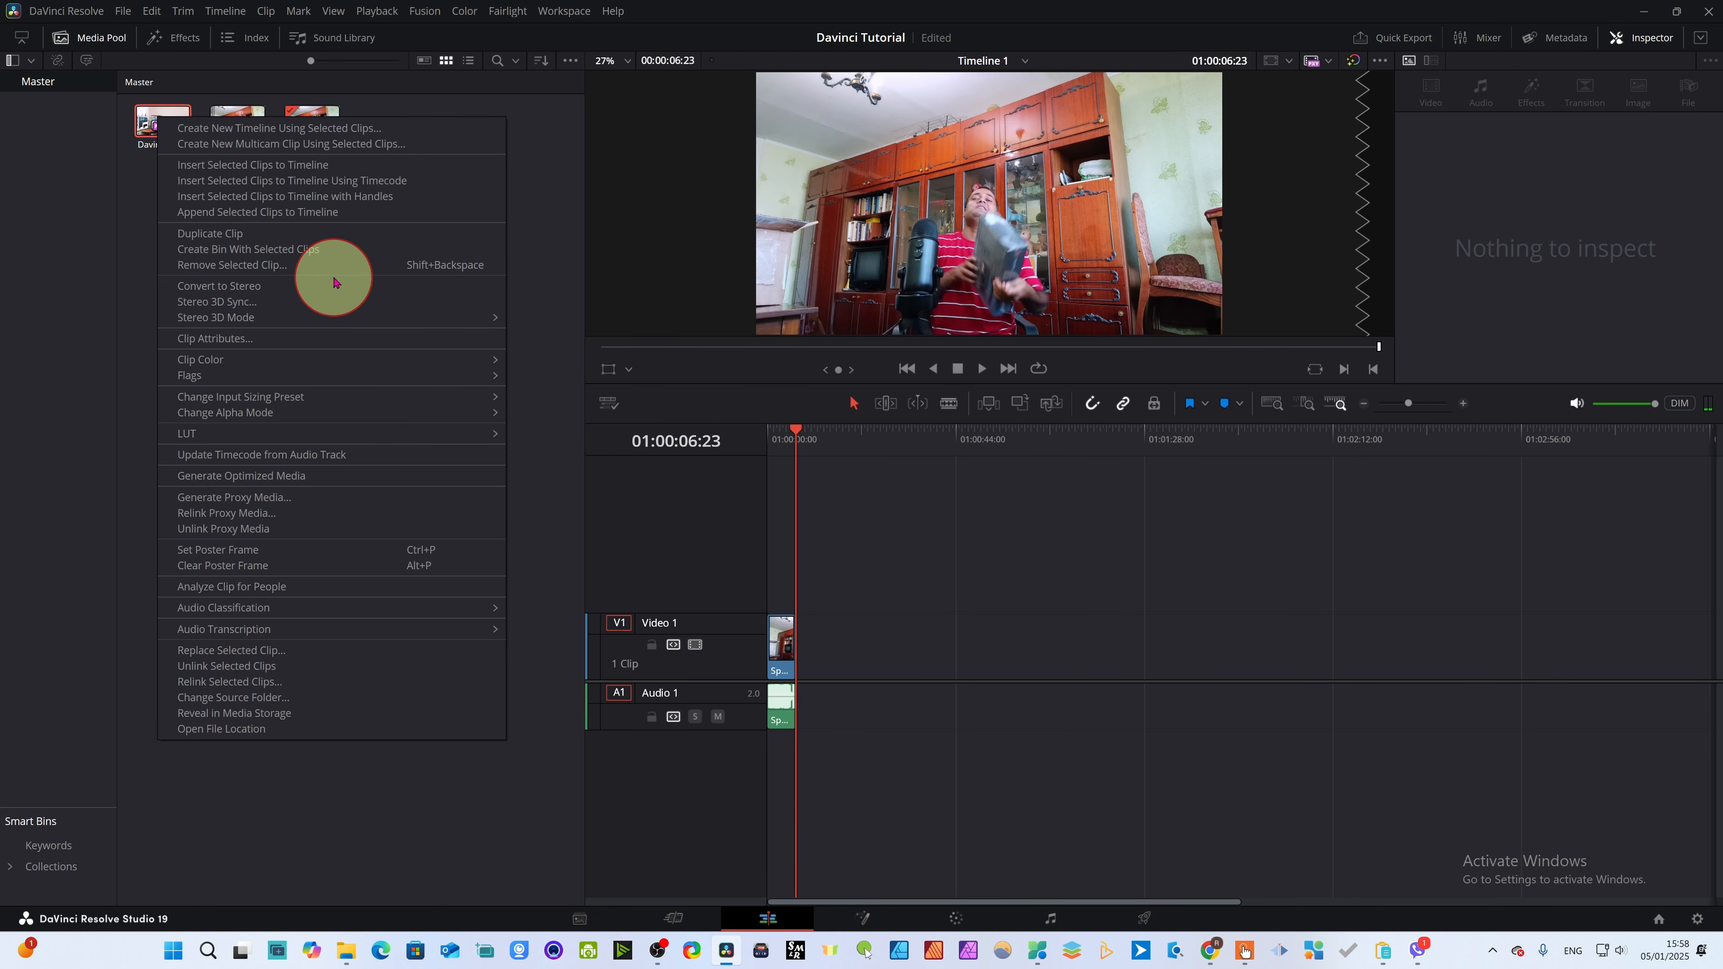
click(127, 207)
click(163, 133)
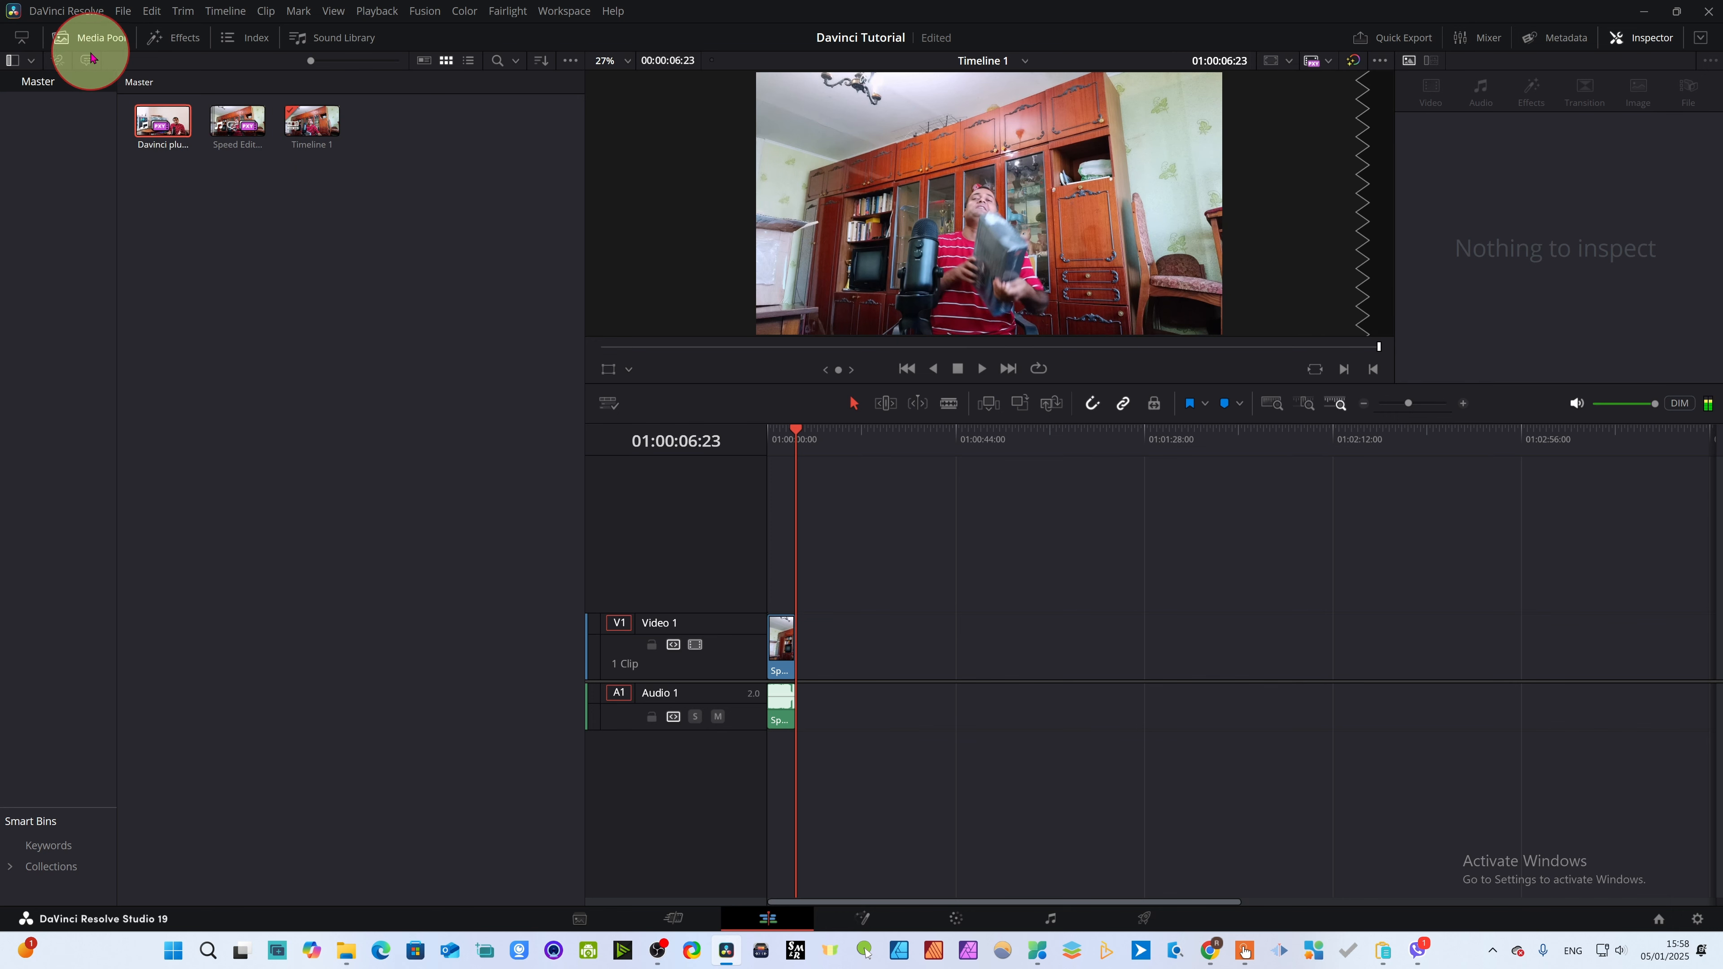
click(88, 61)
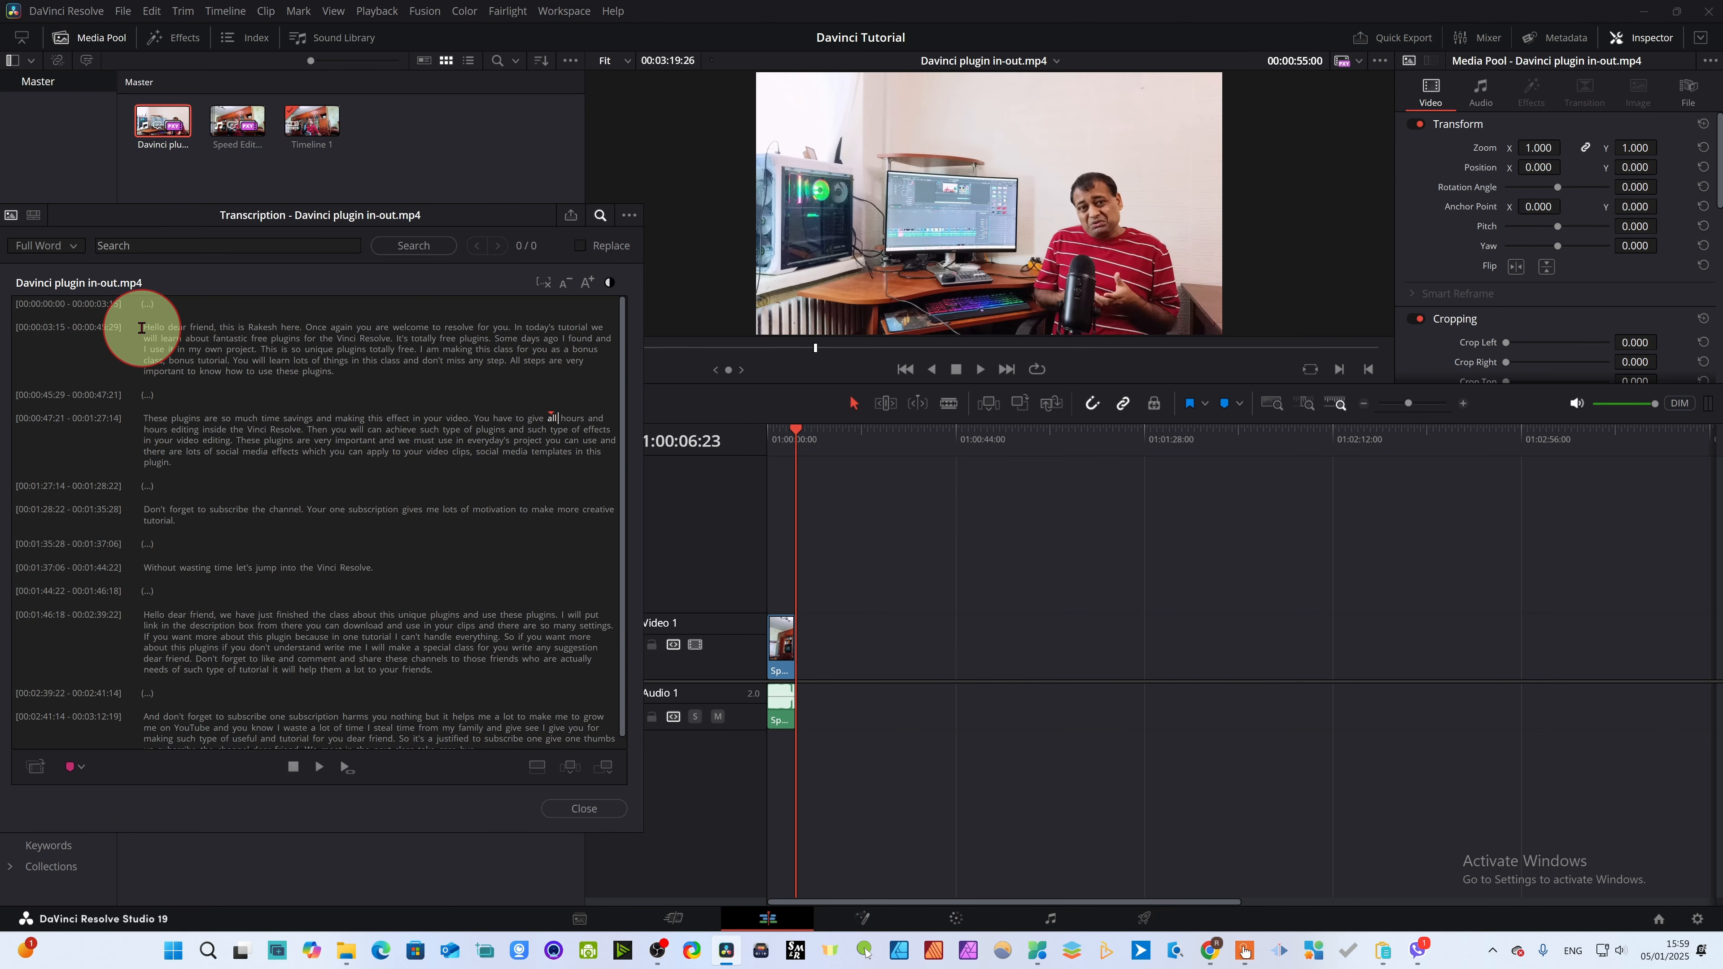
- Append the transcript paragraph at 00:00:03:15 - 00:00:45:29 after the existing clip on Timeline 1, close the transcription, and scrub over both clips
drag(142, 328, 353, 367)
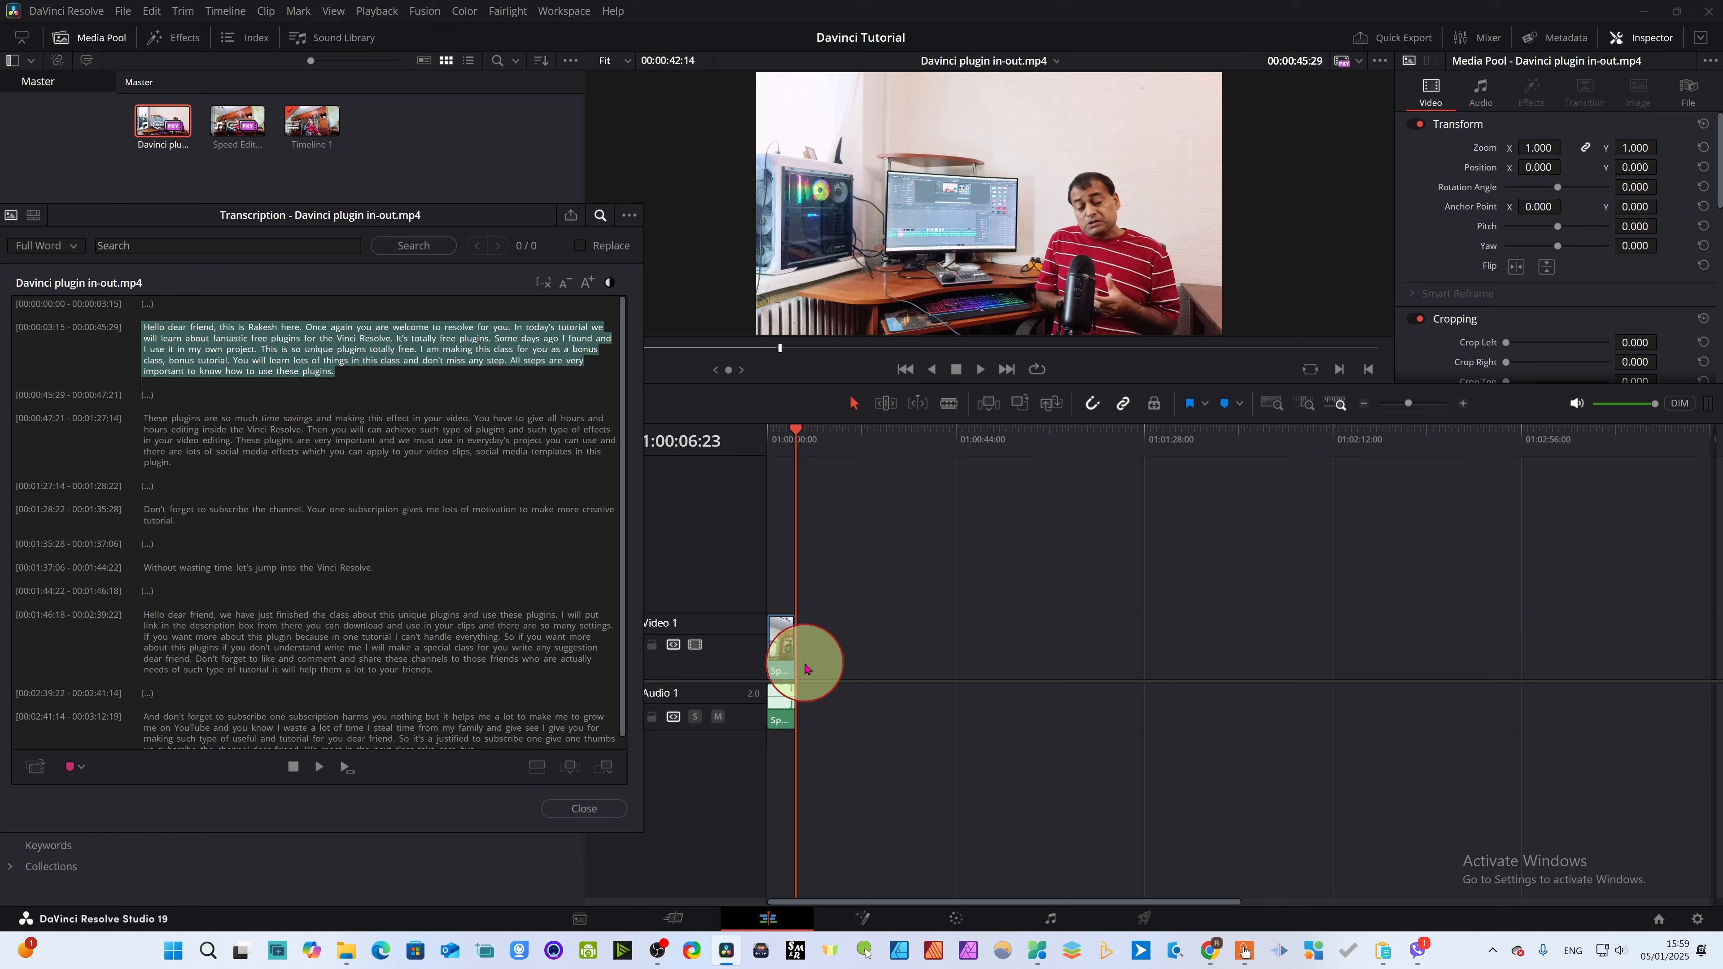
click(599, 769)
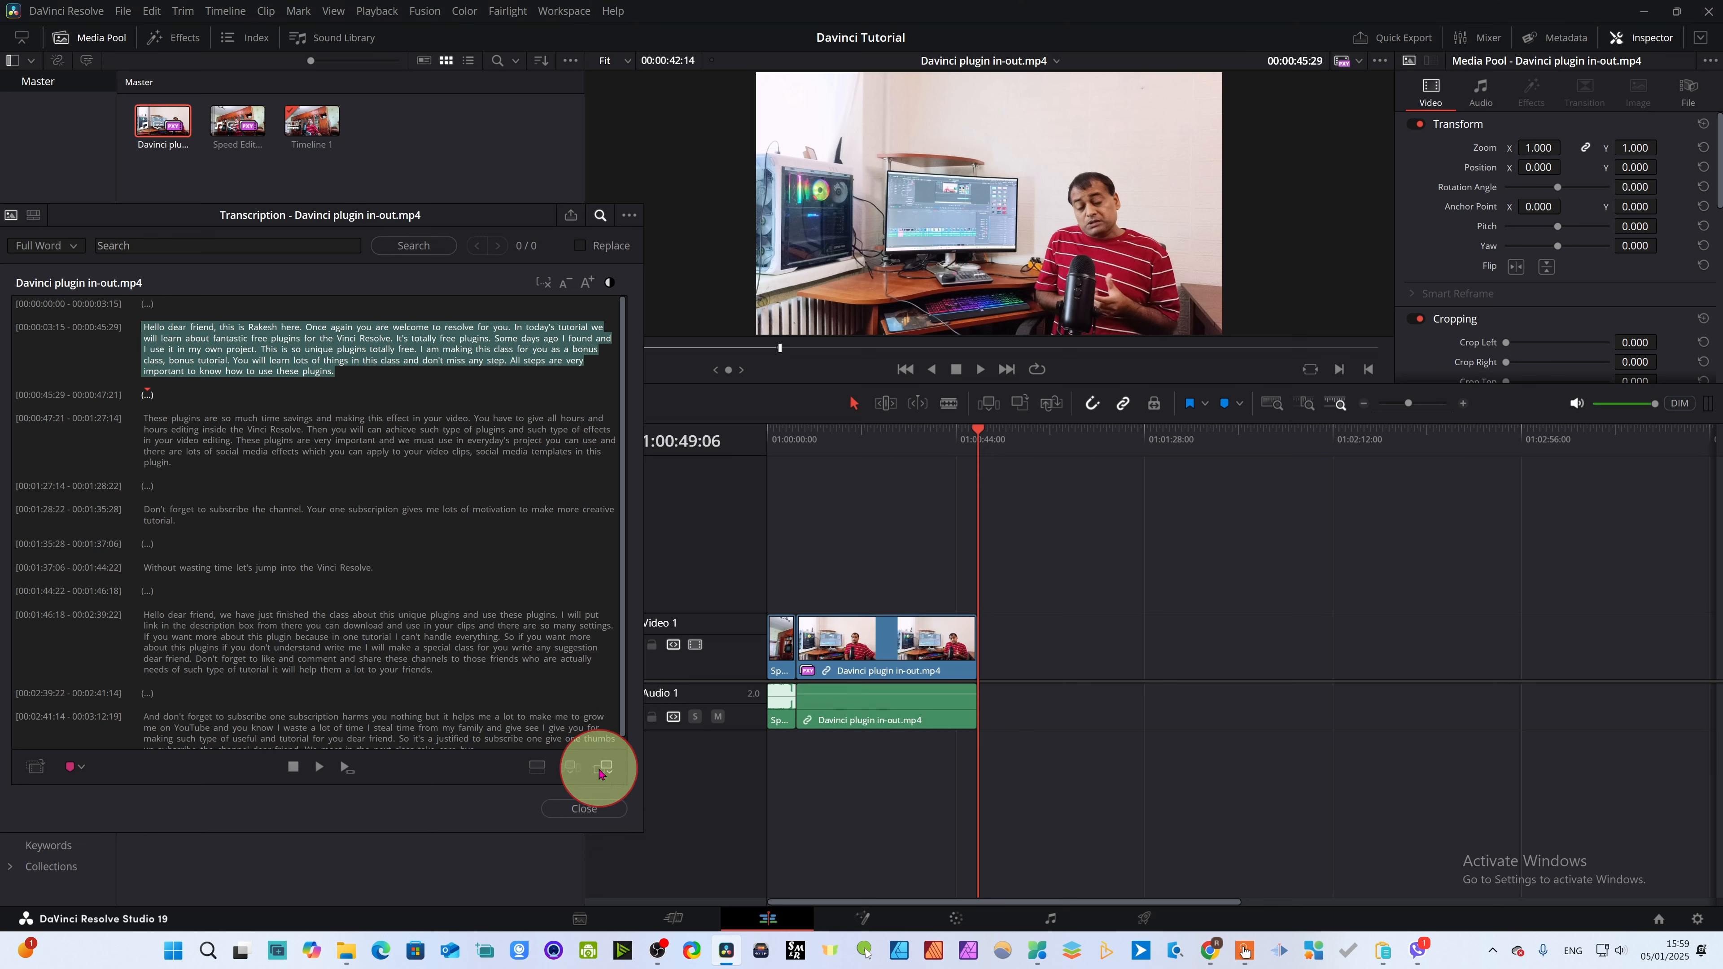
drag(975, 522, 796, 539)
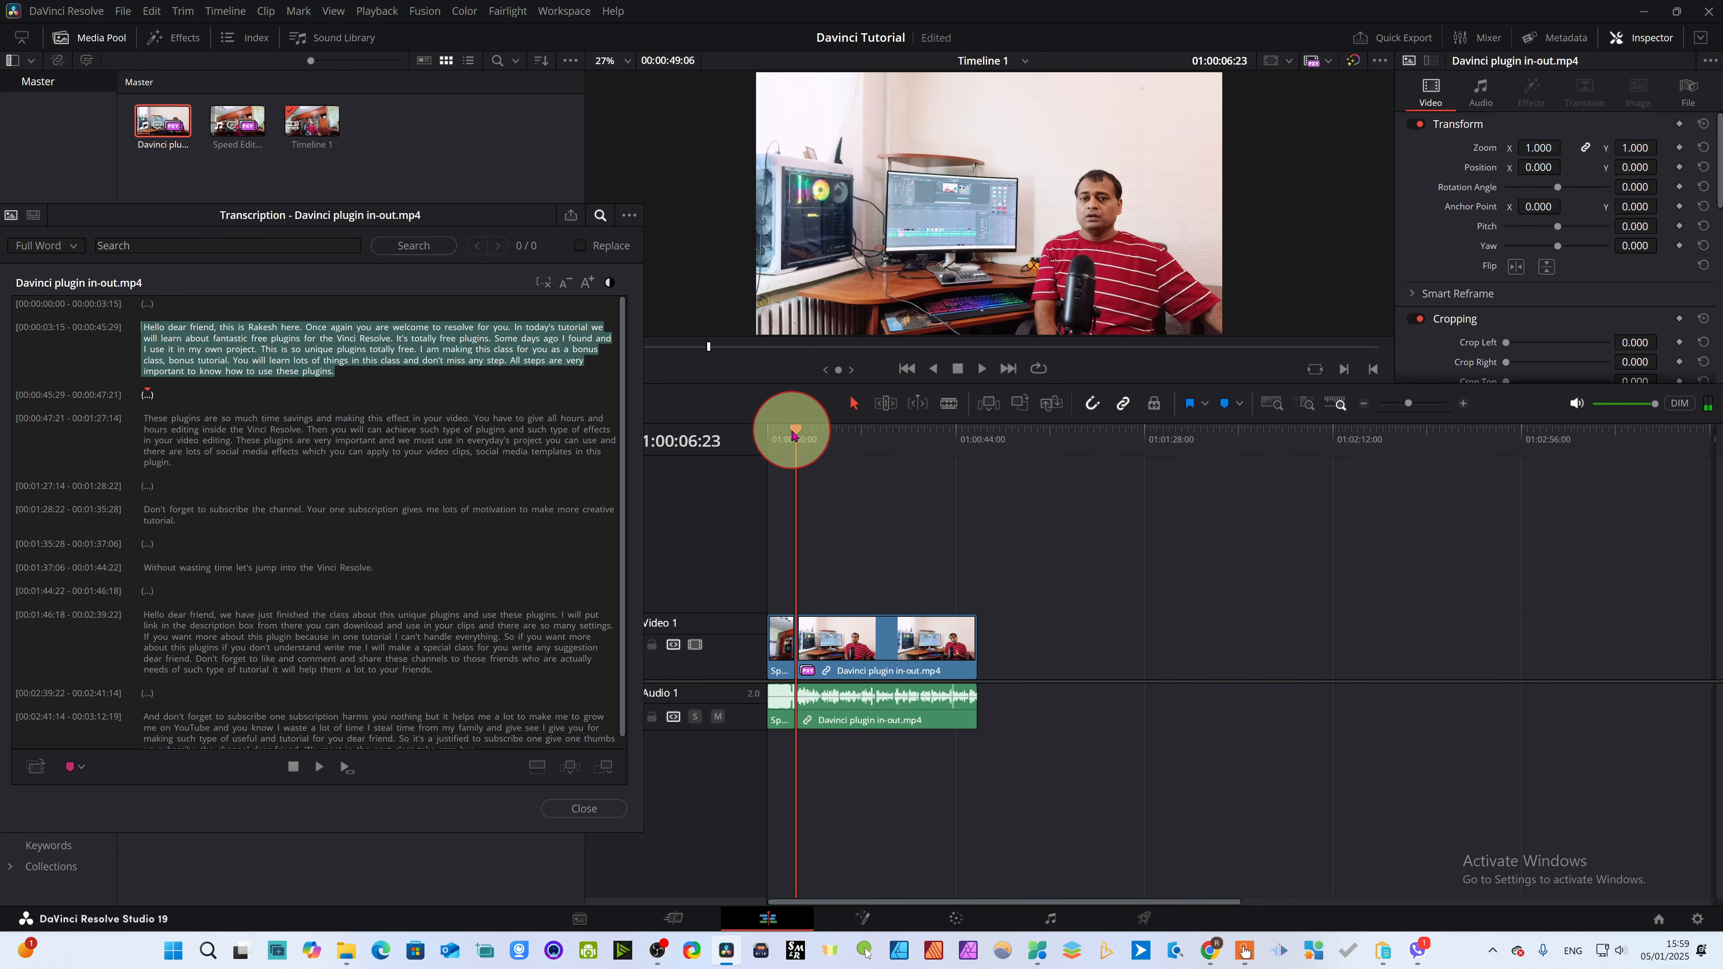
drag(797, 431, 966, 517)
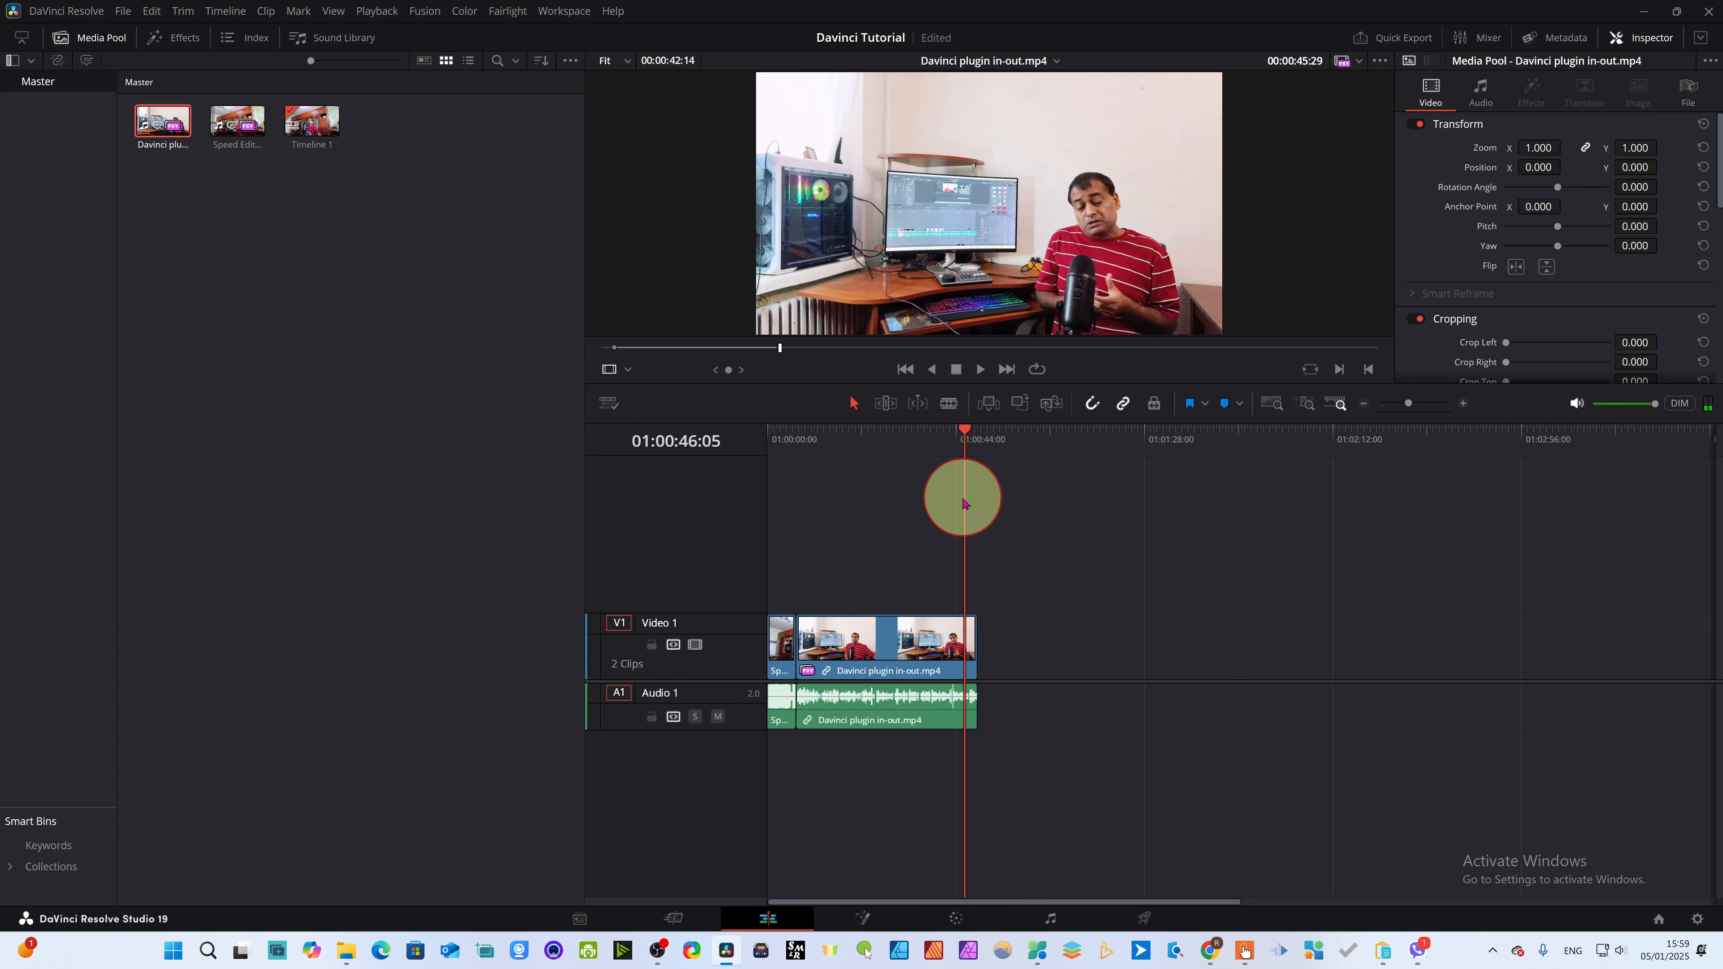
drag(963, 503, 787, 512)
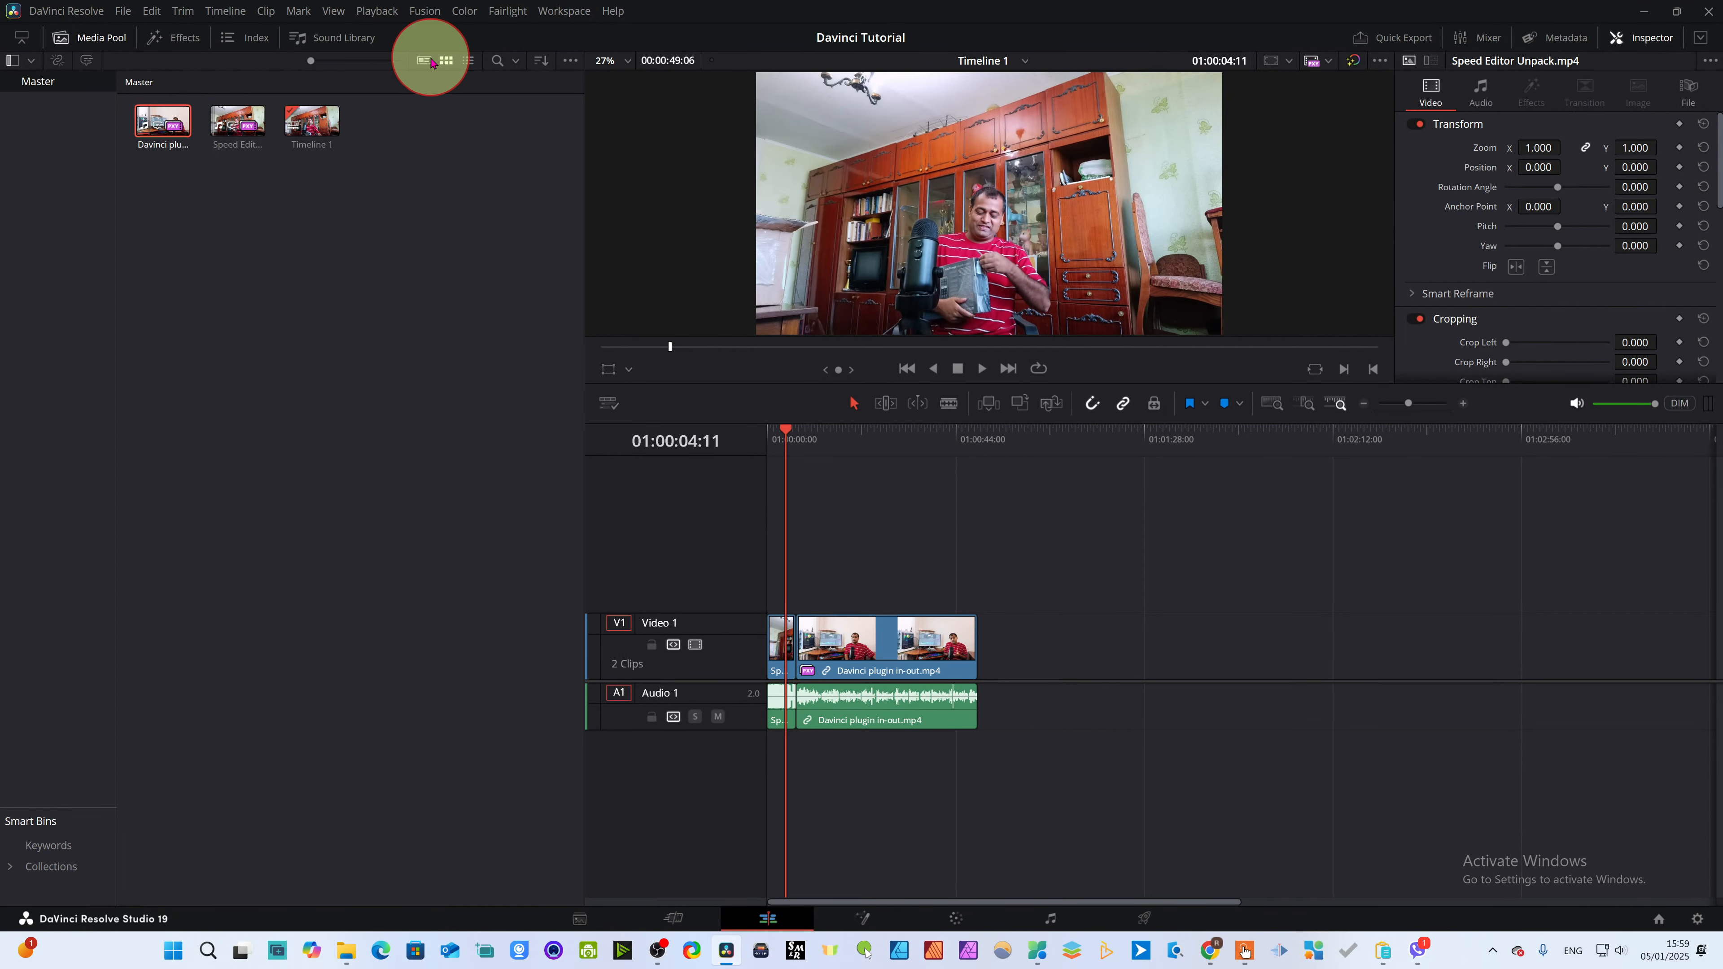
- Select Timeline 1 in the media pool and scrub the timeline from the first clip into the second
click(309, 119)
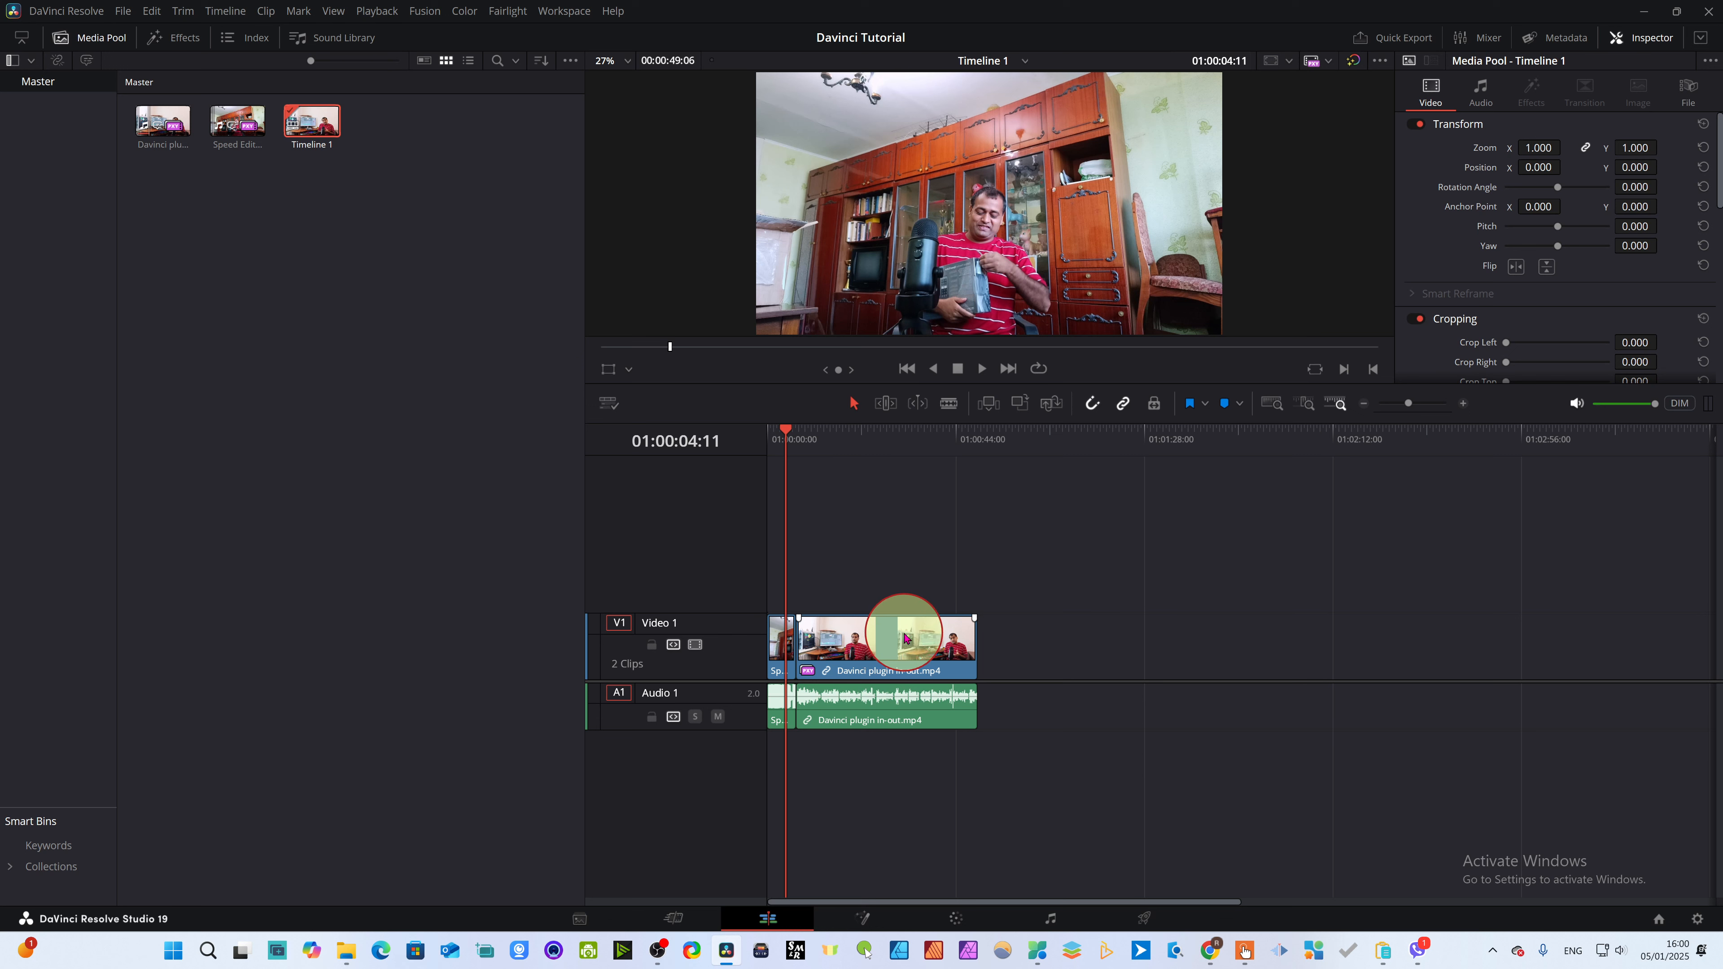
click(784, 457)
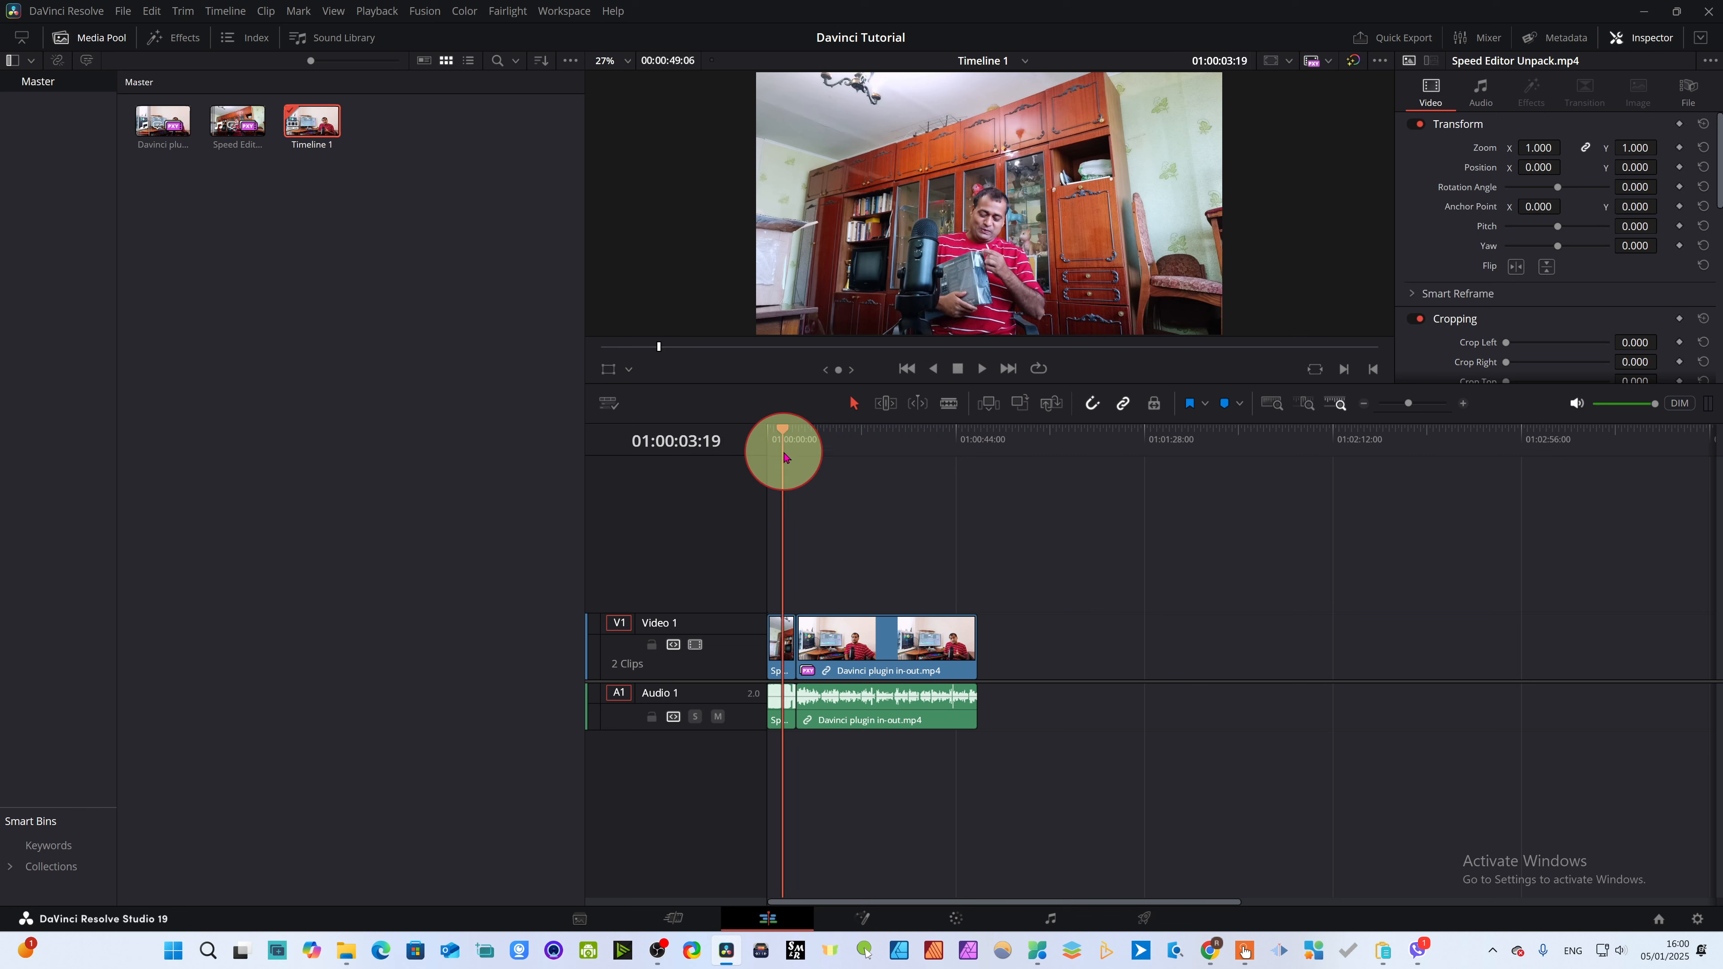
drag(785, 457, 862, 484)
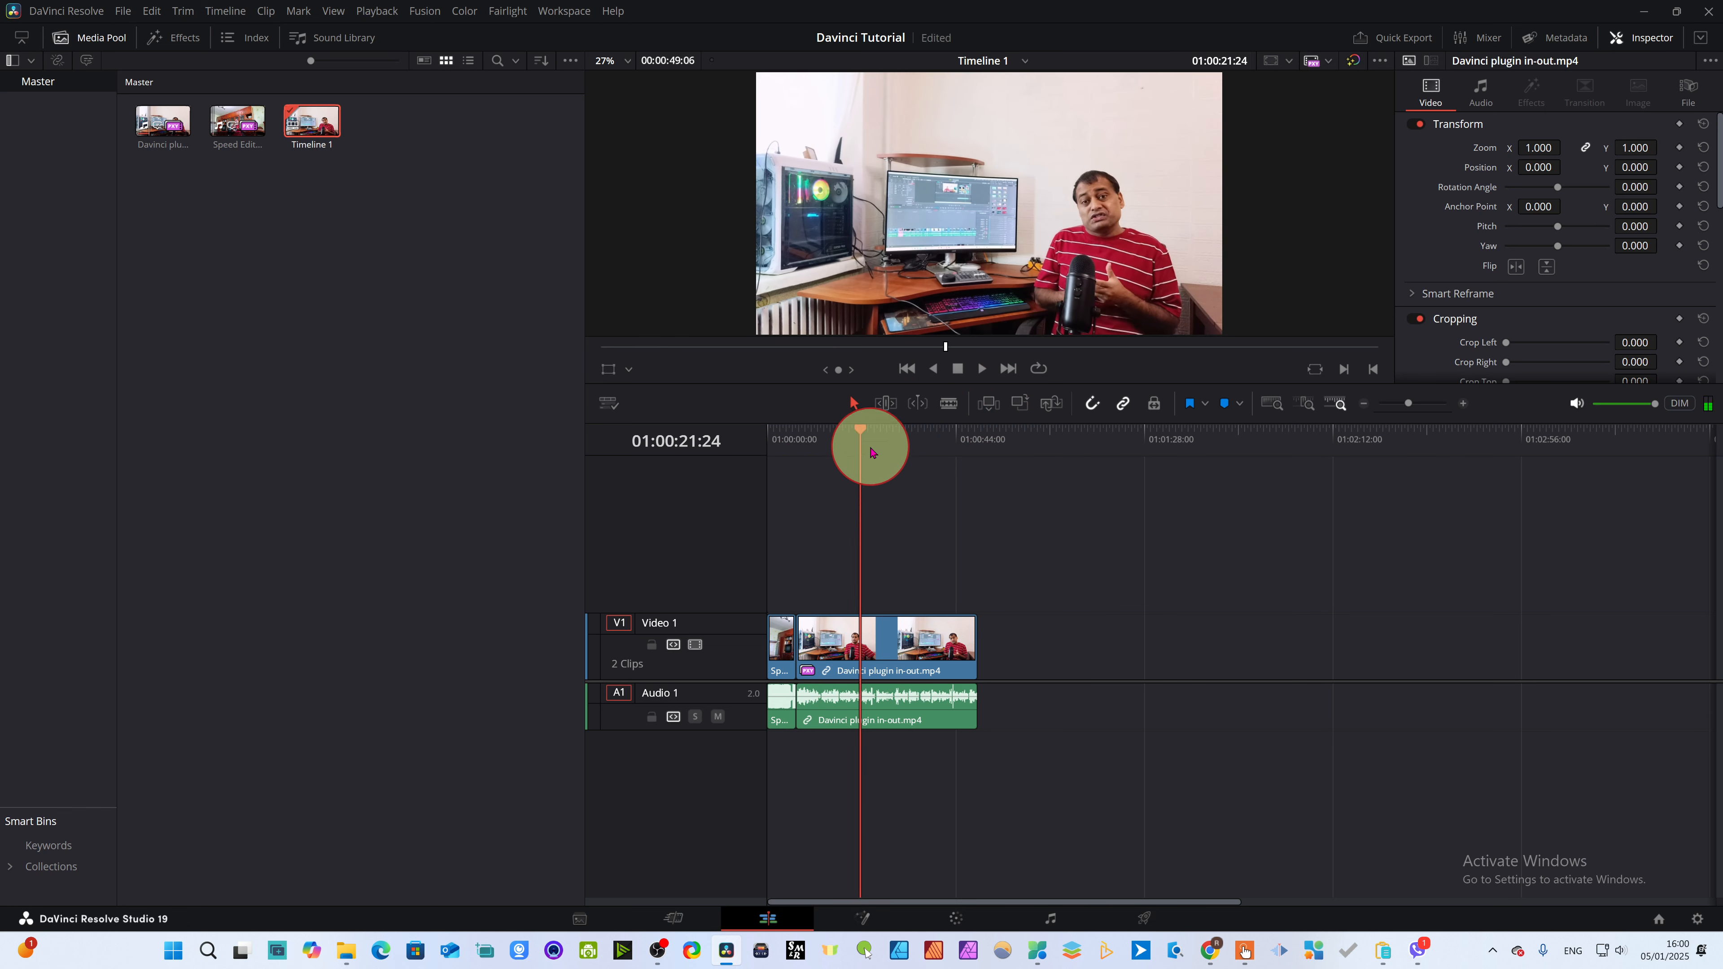